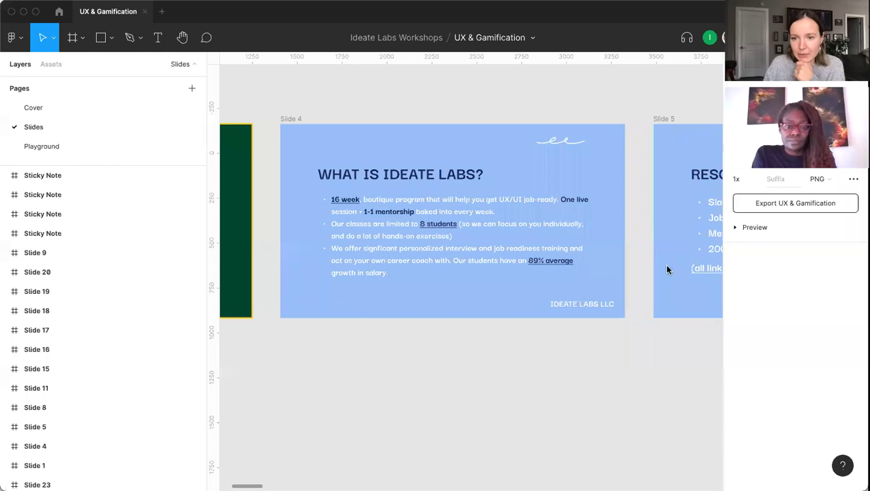
Step: Scroll the canvas from Slide 4 to Slide 5, Resources from Ideate Labs
{"action": "scroll", "coordinate": [464, 348], "scroll_direction": "up", "scroll_amount": 2}
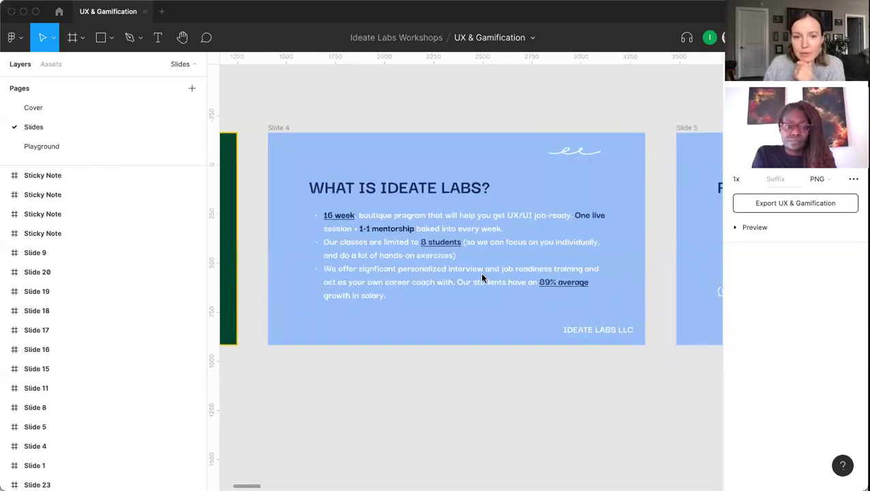
{"action": "scroll", "coordinate": [464, 275], "scroll_direction": "right", "scroll_amount": 2}
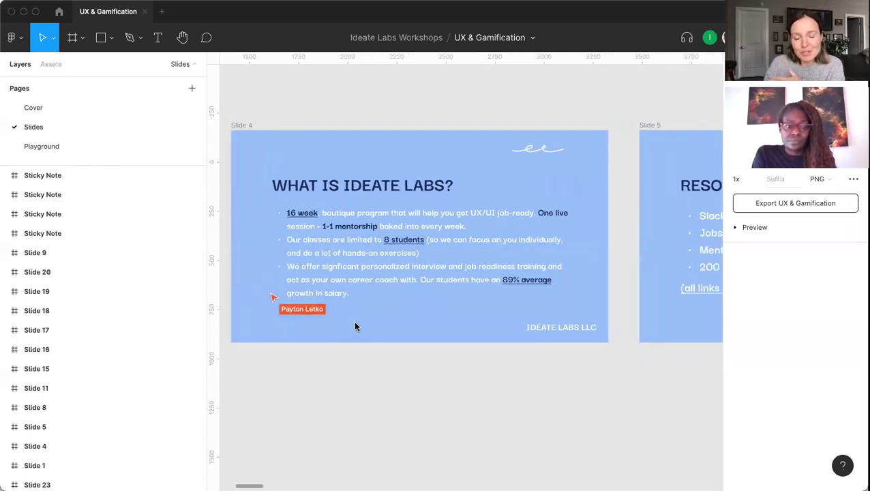
{"action": "scroll", "coordinate": [352, 321], "scroll_direction": "left", "scroll_amount": 2}
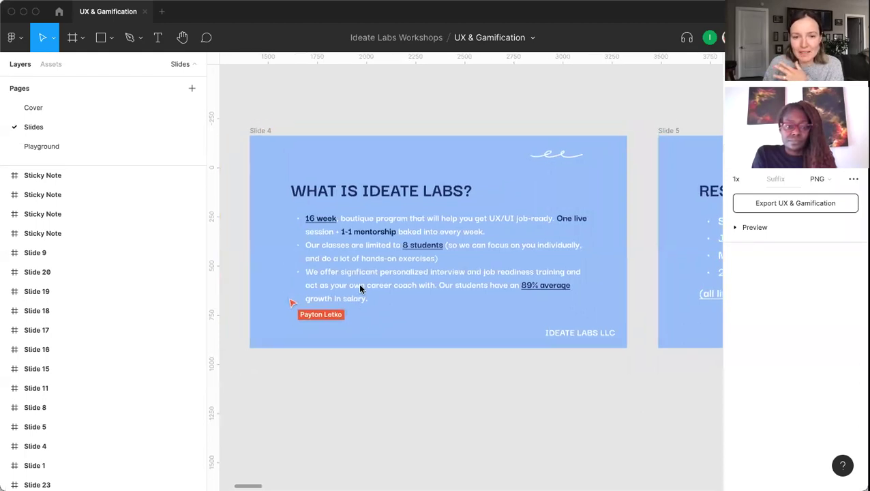
{"action": "scroll", "coordinate": [476, 286], "scroll_direction": "right", "scroll_amount": 5}
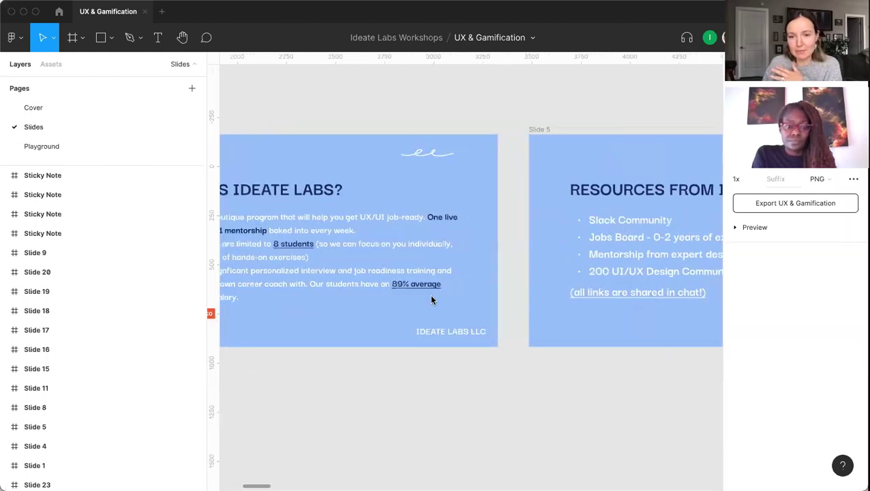
{"action": "scroll", "coordinate": [499, 296], "scroll_direction": "right", "scroll_amount": 8}
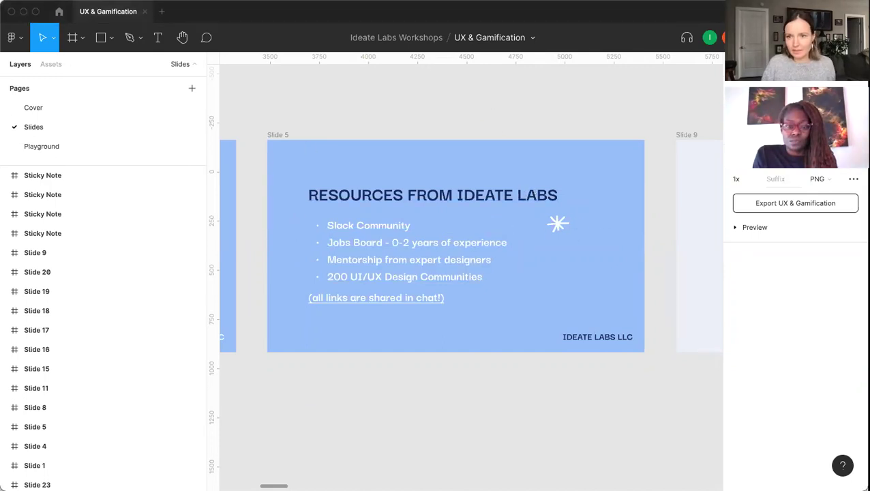
Step: Scroll past the What Is Gamification slide to Slide 8's gamification definition
{"action": "scroll", "coordinate": [412, 122], "scroll_direction": "right", "scroll_amount": 10}
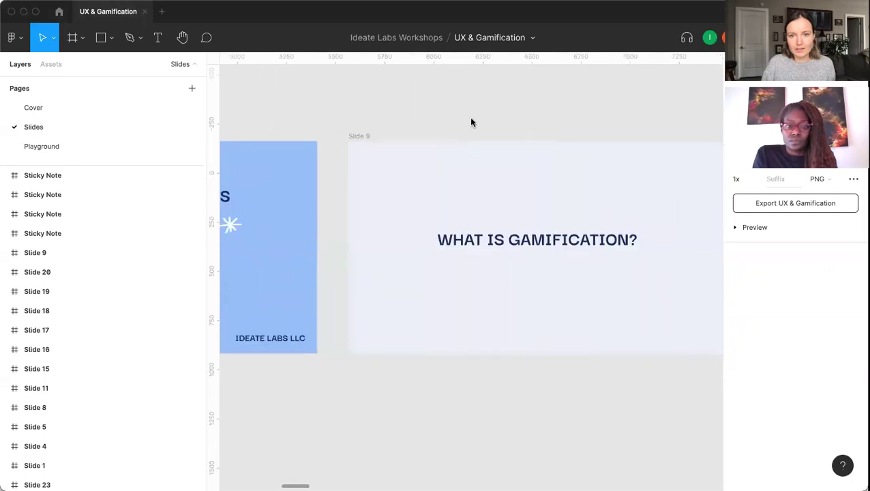
{"action": "scroll", "coordinate": [410, 122], "scroll_direction": "right", "scroll_amount": 2}
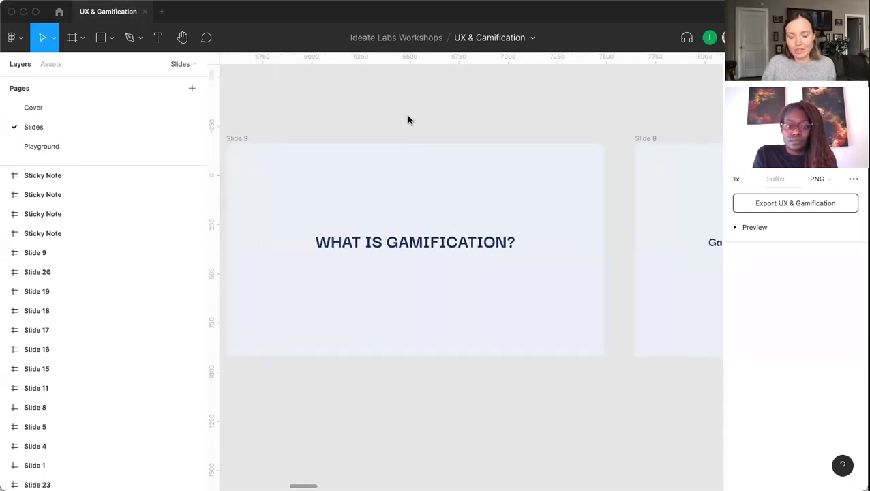
{"action": "scroll", "coordinate": [414, 123], "scroll_direction": "left", "scroll_amount": 1}
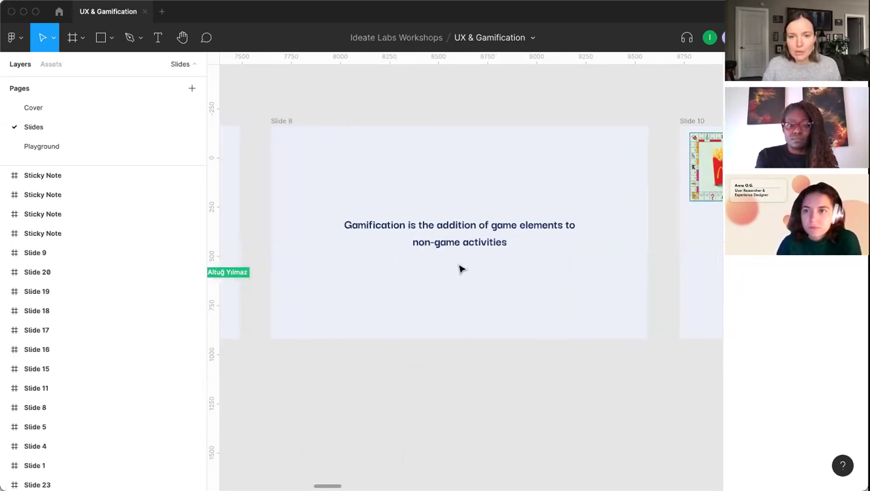
{"action": "scroll", "coordinate": [448, 256], "scroll_direction": "up", "scroll_amount": 1}
{"action": "scroll", "coordinate": [456, 263], "scroll_direction": "up", "scroll_amount": 2}
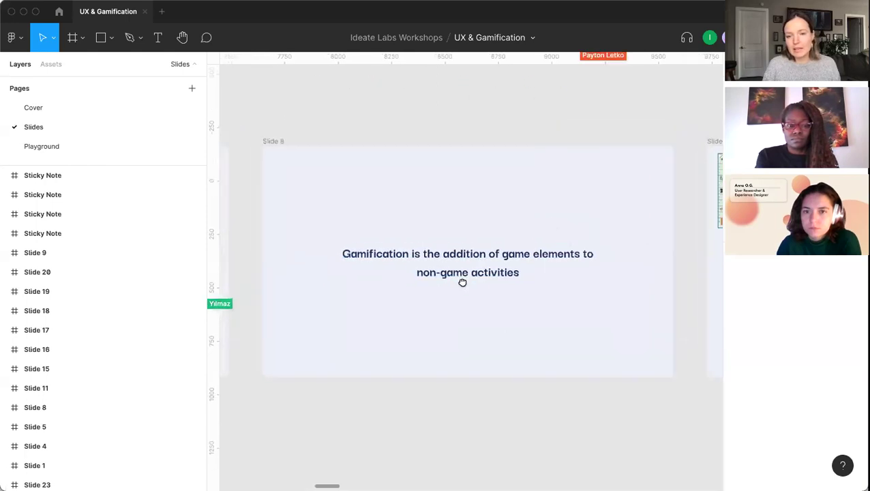
{"action": "scroll", "coordinate": [465, 284], "scroll_direction": "right", "scroll_amount": 1}
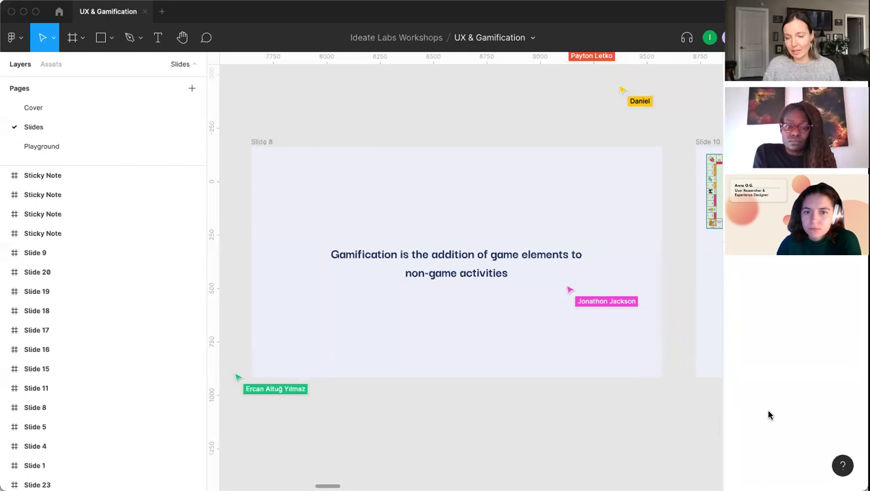
{"action": "scroll", "coordinate": [501, 375], "scroll_direction": "up", "scroll_amount": 1}
{"action": "scroll", "coordinate": [501, 375], "scroll_direction": "left", "scroll_amount": 1}
{"action": "scroll", "coordinate": [495, 382], "scroll_direction": "right", "scroll_amount": 1}
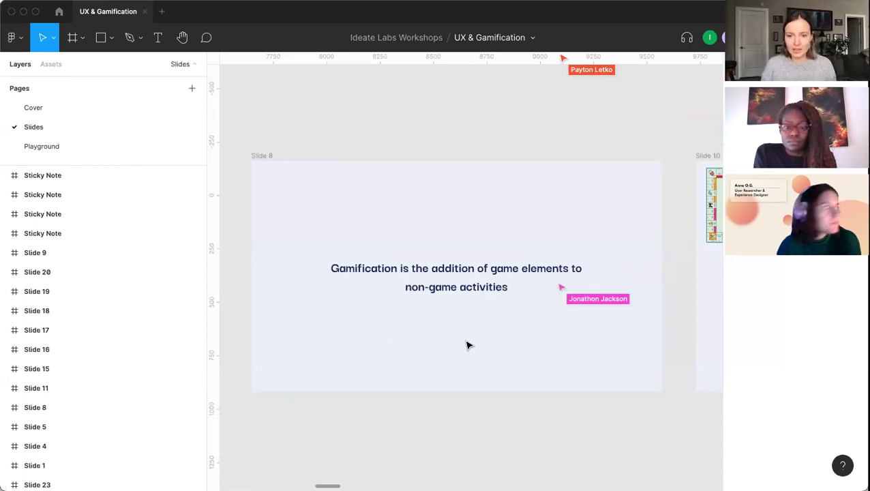
Step: Pan across Slide 10's examples to the Olympic gold medal and Apple Watch rings
{"action": "scroll", "coordinate": [593, 157], "scroll_direction": "right", "scroll_amount": 3}
{"action": "left_click_drag", "start_coordinate": [572, 140], "coordinate": [488, 127]}
{"action": "scroll", "coordinate": [489, 127], "scroll_direction": "right", "scroll_amount": 3}
{"action": "left_click_drag", "start_coordinate": [596, 137], "coordinate": [431, 122]}
{"action": "scroll", "coordinate": [431, 122], "scroll_direction": "up", "scroll_amount": 2}
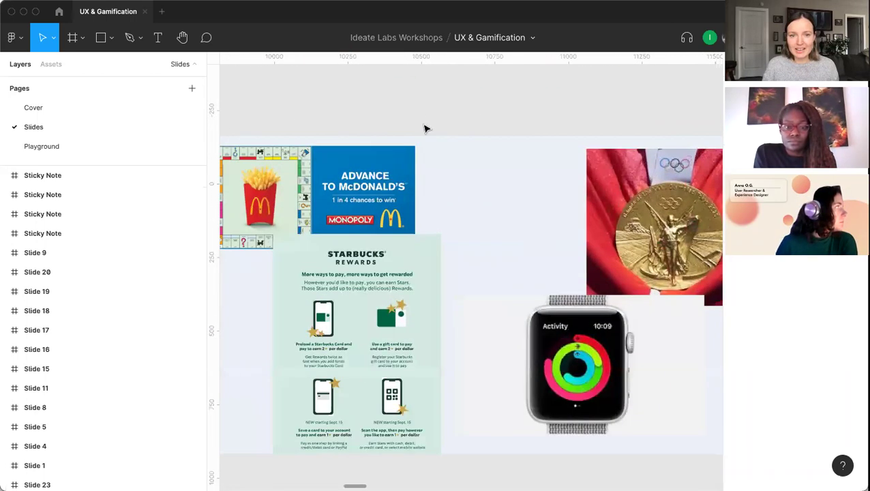
{"action": "scroll", "coordinate": [430, 155], "scroll_direction": "left", "scroll_amount": 2}
{"action": "scroll", "coordinate": [421, 115], "scroll_direction": "down", "scroll_amount": 1}
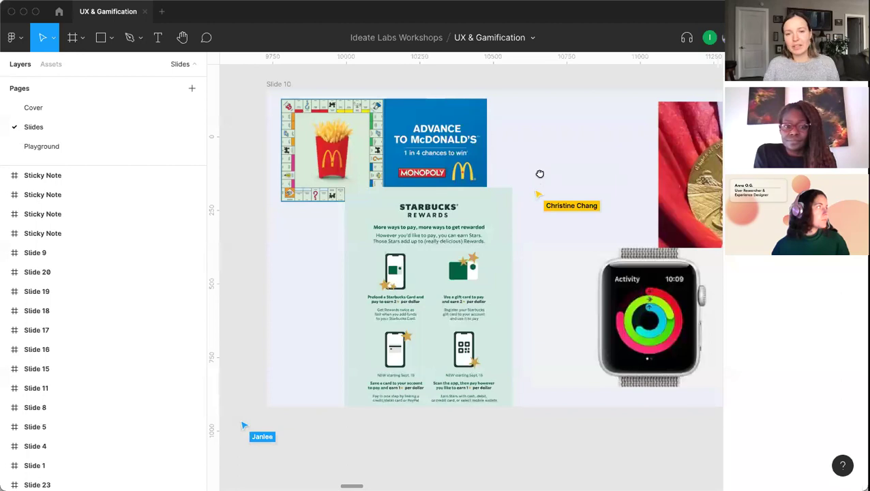
{"action": "scroll", "coordinate": [539, 174], "scroll_direction": "right", "scroll_amount": 2}
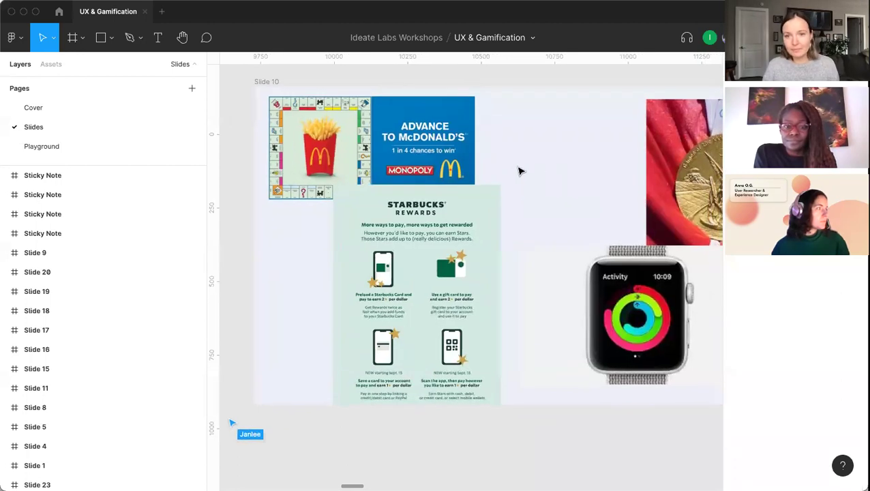
{"action": "scroll", "coordinate": [518, 169], "scroll_direction": "right", "scroll_amount": 10}
{"action": "scroll", "coordinate": [433, 152], "scroll_direction": "right", "scroll_amount": 1}
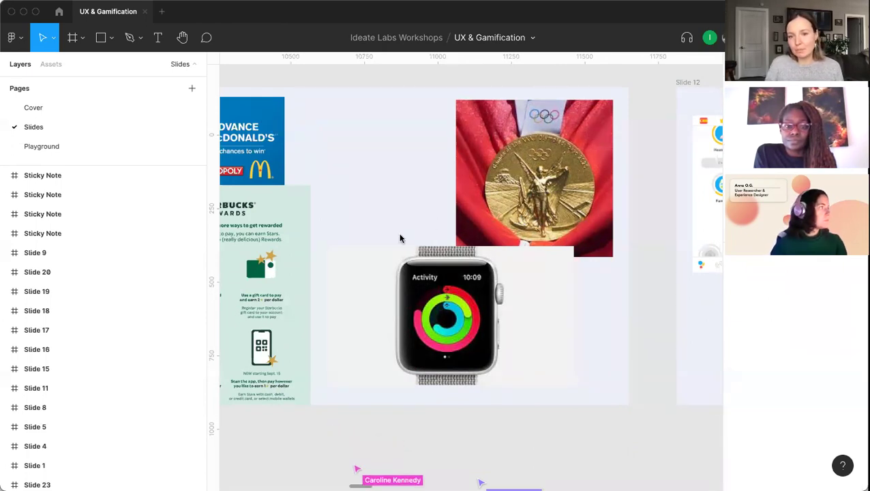
Step: Bring Slide 12's Duolingo level-up and avatar screens into view and close the collaborators list
{"action": "scroll", "coordinate": [570, 285], "scroll_direction": "right", "scroll_amount": 10}
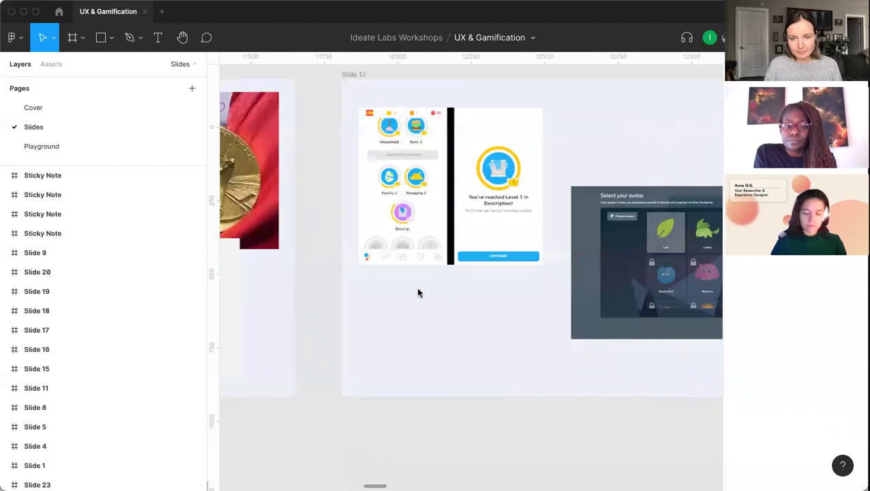
{"action": "scroll", "coordinate": [399, 290], "scroll_direction": "right", "scroll_amount": 3}
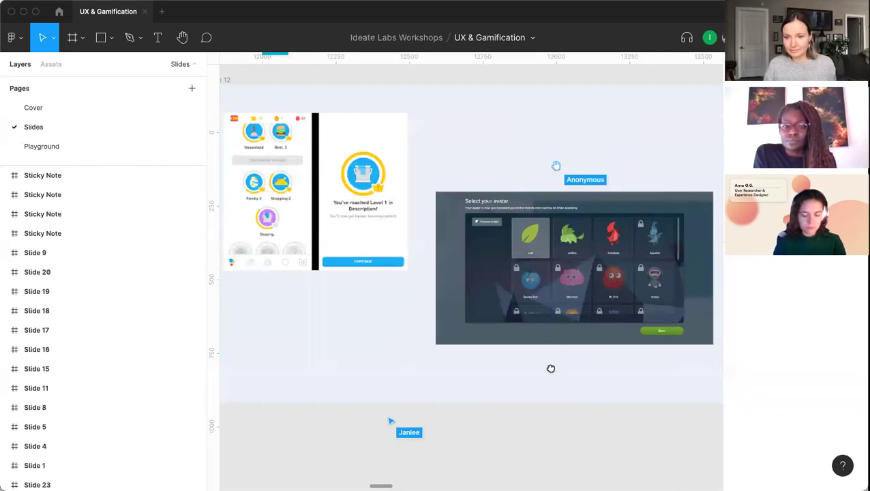
{"action": "left_click_drag", "start_coordinate": [551, 368], "coordinate": [532, 376]}
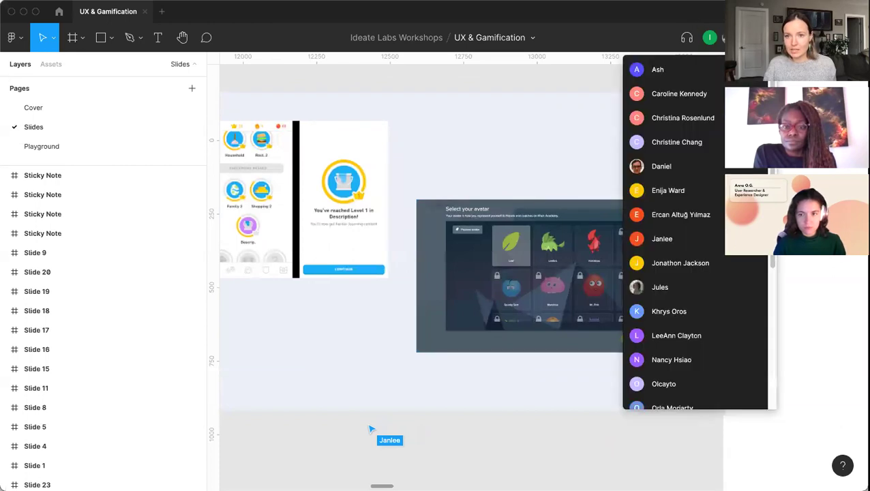
{"action": "scroll", "coordinate": [696, 232], "scroll_direction": "down", "scroll_amount": 3}
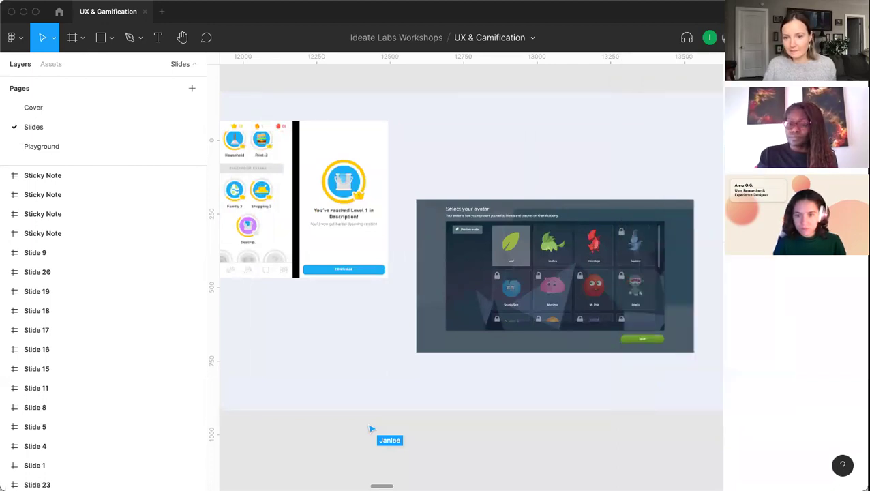
{"action": "scroll", "coordinate": [660, 183], "scroll_direction": "down", "scroll_amount": 5}
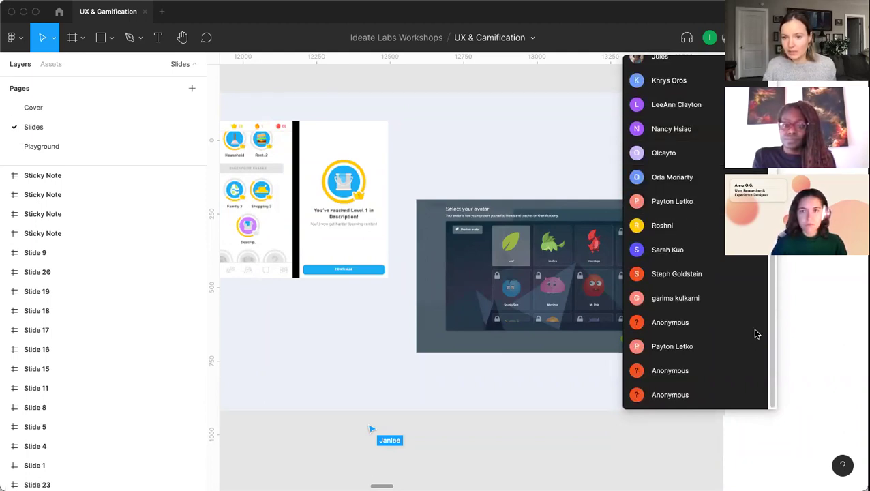
{"action": "left_click", "coordinate": [473, 116]}
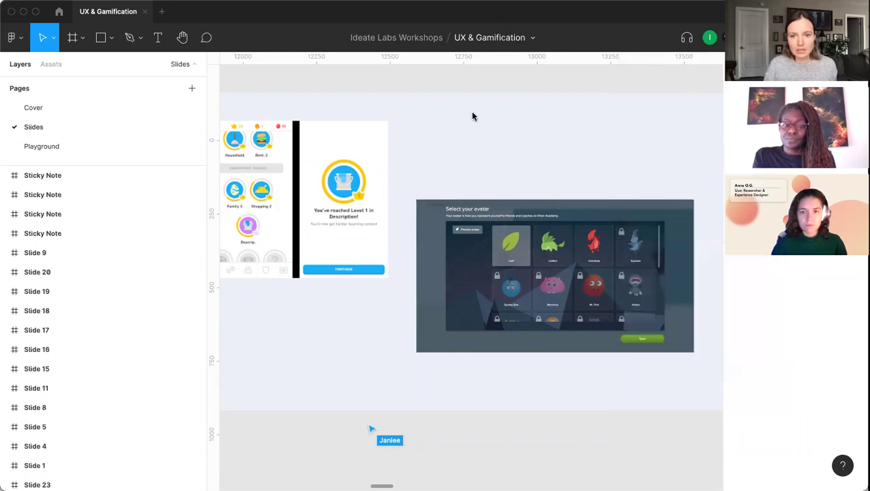
{"action": "scroll", "coordinate": [528, 135], "scroll_direction": "down", "scroll_amount": 3}
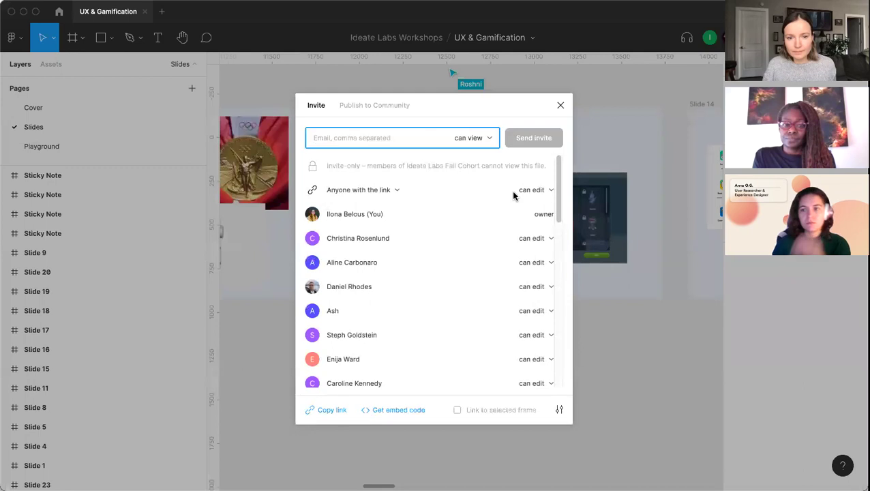
Step: Close the Share window and move to Slide 14's badge grid and Asana screenshot
{"action": "left_click", "coordinate": [559, 106]}
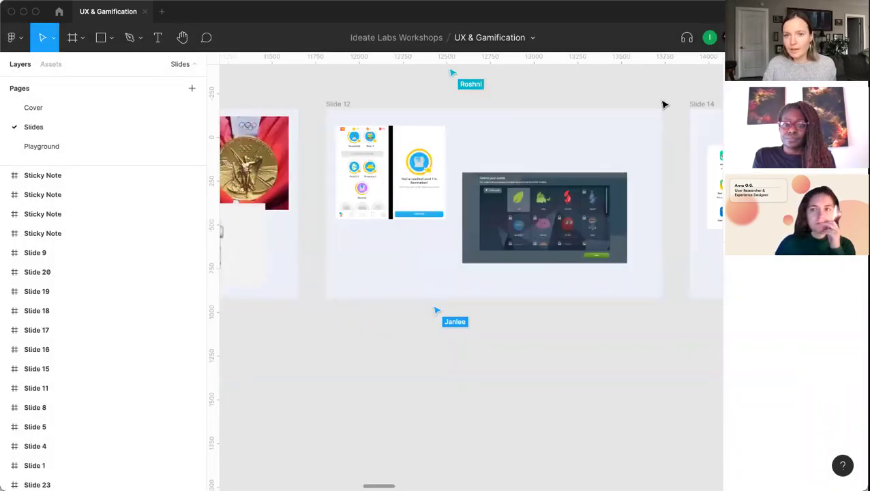
{"action": "scroll", "coordinate": [660, 99], "scroll_direction": "right", "scroll_amount": 5}
{"action": "scroll", "coordinate": [583, 94], "scroll_direction": "right", "scroll_amount": 10}
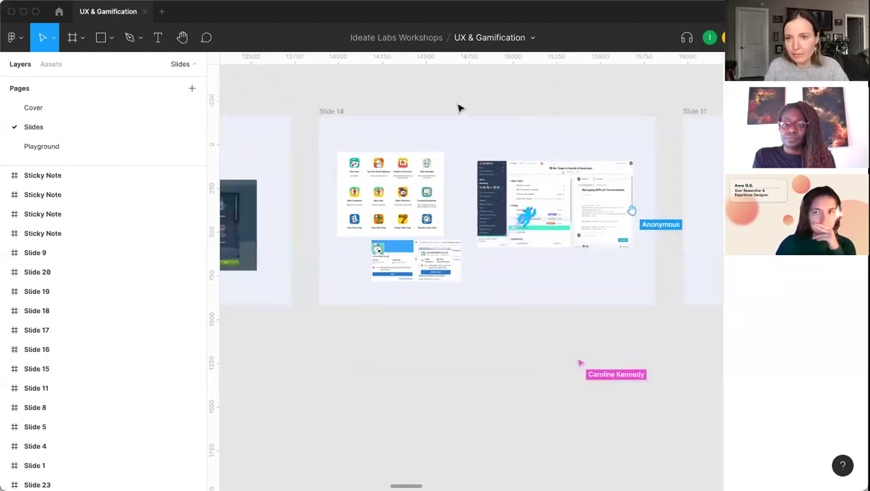
{"action": "scroll", "coordinate": [461, 107], "scroll_direction": "up", "scroll_amount": 3}
{"action": "scroll", "coordinate": [445, 123], "scroll_direction": "up", "scroll_amount": 5}
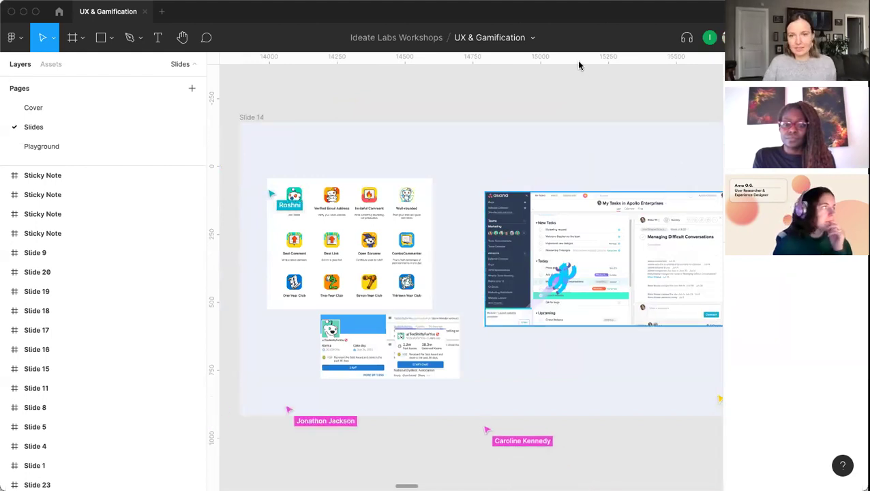
Step: Hide the interface and centre Slide 11, The Psychology Behind Gamification
{"action": "key", "text": "super+backslash"}
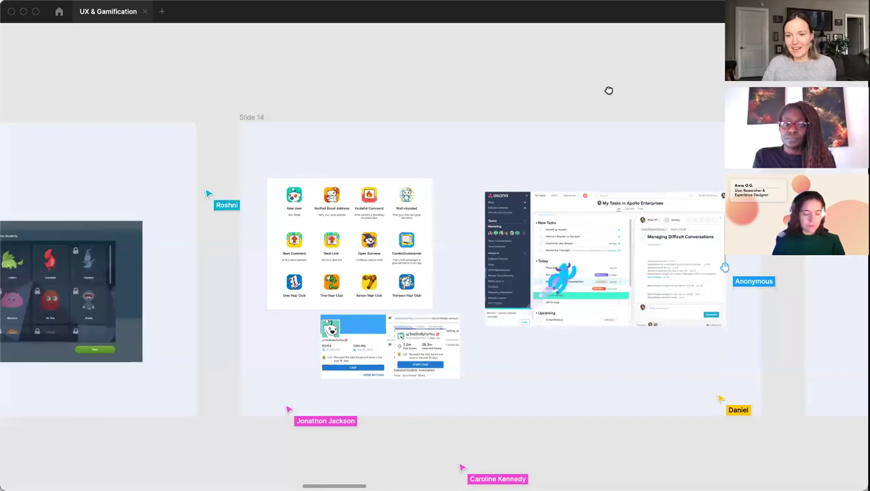
{"action": "scroll", "coordinate": [608, 90], "scroll_direction": "right", "scroll_amount": 3}
{"action": "scroll", "coordinate": [547, 82], "scroll_direction": "up", "scroll_amount": 5}
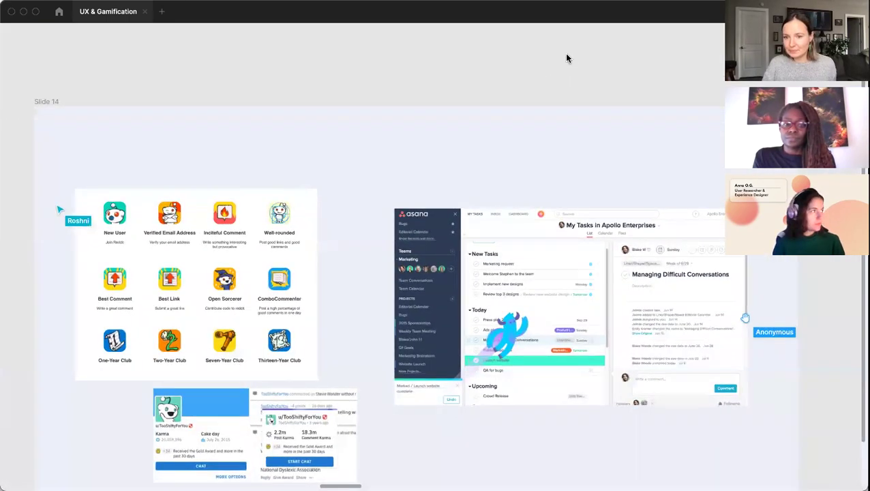
{"action": "scroll", "coordinate": [568, 58], "scroll_direction": "down", "scroll_amount": 3}
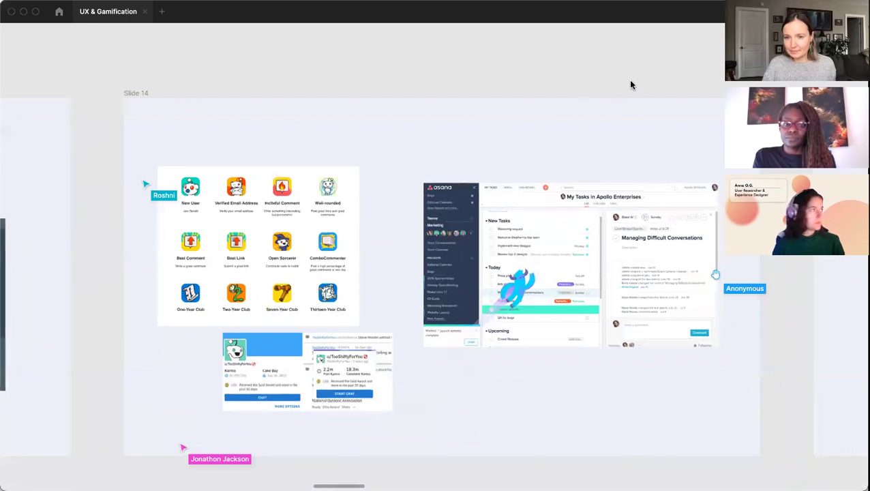
{"action": "scroll", "coordinate": [256, 89], "scroll_direction": "right", "scroll_amount": 1}
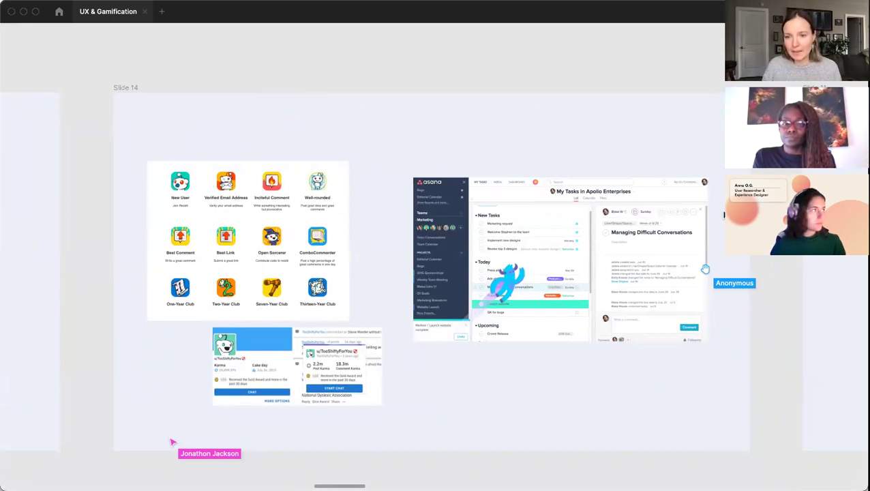
{"action": "scroll", "coordinate": [596, 311], "scroll_direction": "right", "scroll_amount": 2}
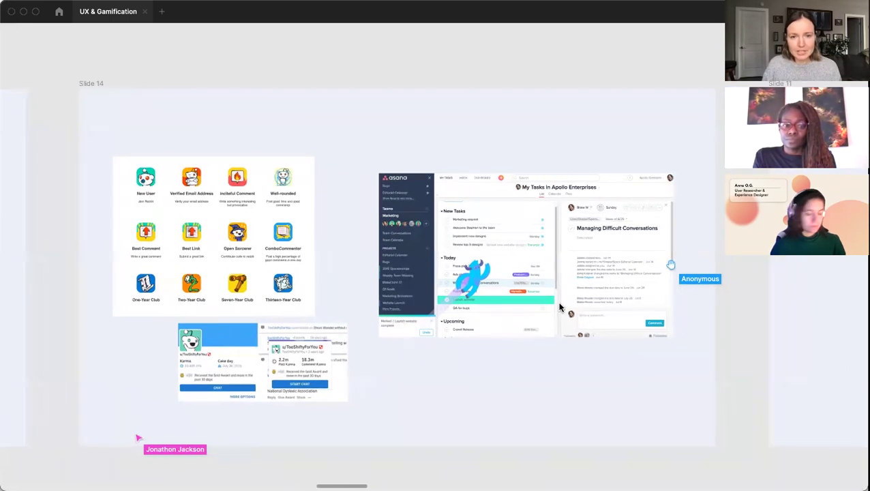
{"action": "scroll", "coordinate": [543, 315], "scroll_direction": "right", "scroll_amount": 2}
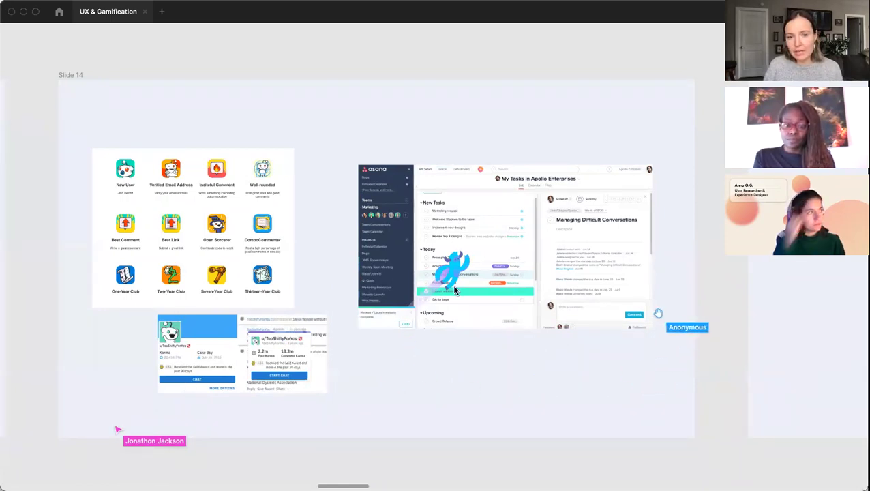
{"action": "scroll", "coordinate": [437, 292], "scroll_direction": "right", "scroll_amount": 5}
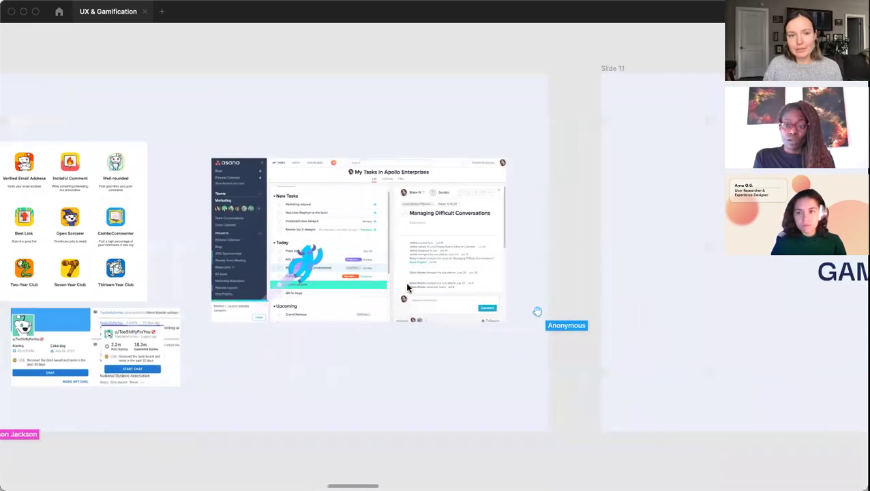
{"action": "scroll", "coordinate": [486, 288], "scroll_direction": "right", "scroll_amount": 15}
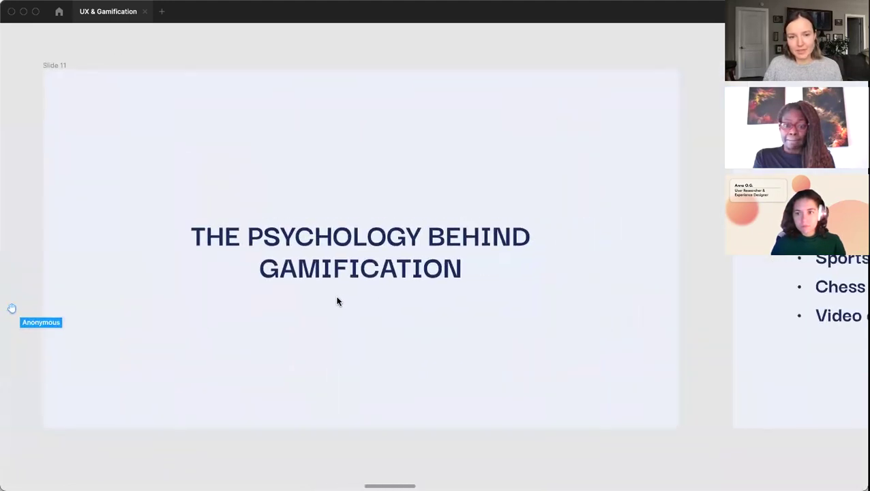
Step: Move past Slide 15's game examples to centre Slide 16's Fun & Engagement formula
{"action": "scroll", "coordinate": [337, 296], "scroll_direction": "down", "scroll_amount": 3}
{"action": "scroll", "coordinate": [347, 292], "scroll_direction": "left", "scroll_amount": 3}
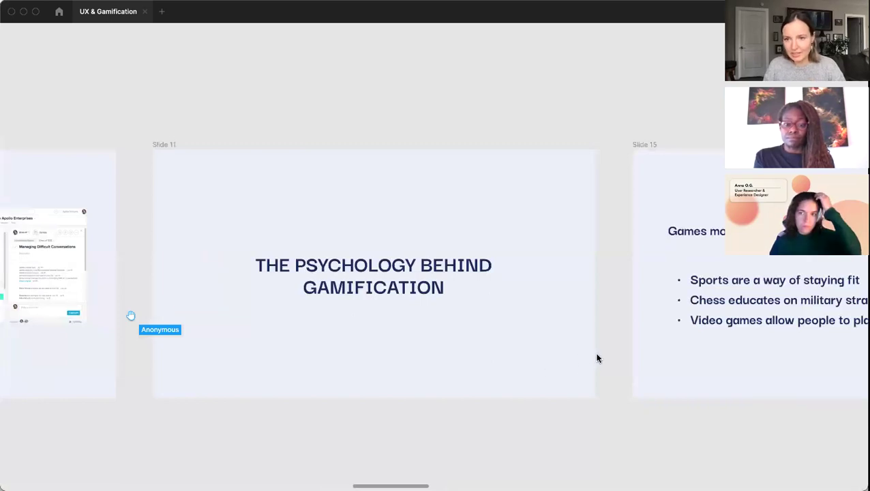
{"action": "scroll", "coordinate": [513, 341], "scroll_direction": "right", "scroll_amount": 13}
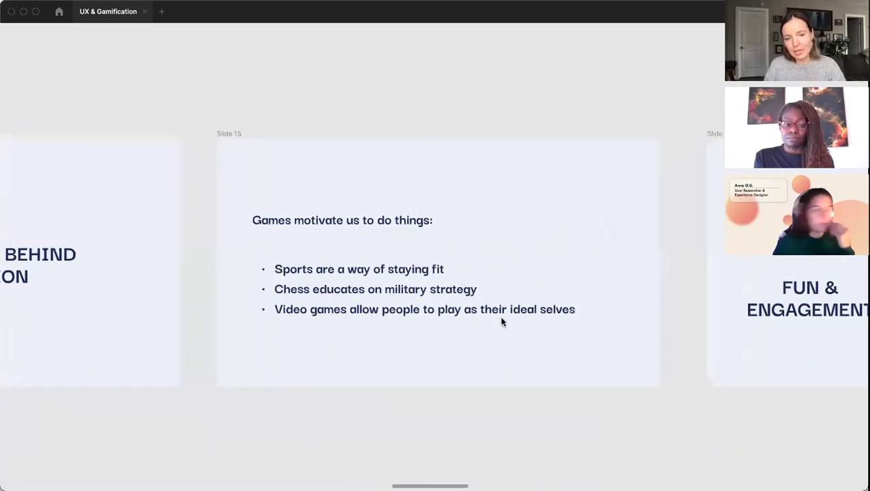
{"action": "scroll", "coordinate": [492, 312], "scroll_direction": "up", "scroll_amount": 3}
{"action": "scroll", "coordinate": [487, 322], "scroll_direction": "right", "scroll_amount": 2}
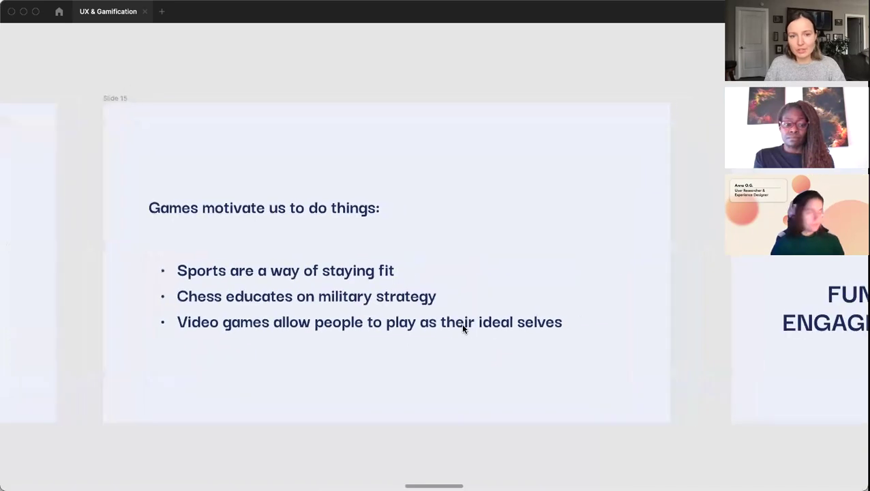
{"action": "scroll", "coordinate": [461, 328], "scroll_direction": "up", "scroll_amount": 1}
{"action": "scroll", "coordinate": [458, 329], "scroll_direction": "right", "scroll_amount": 1}
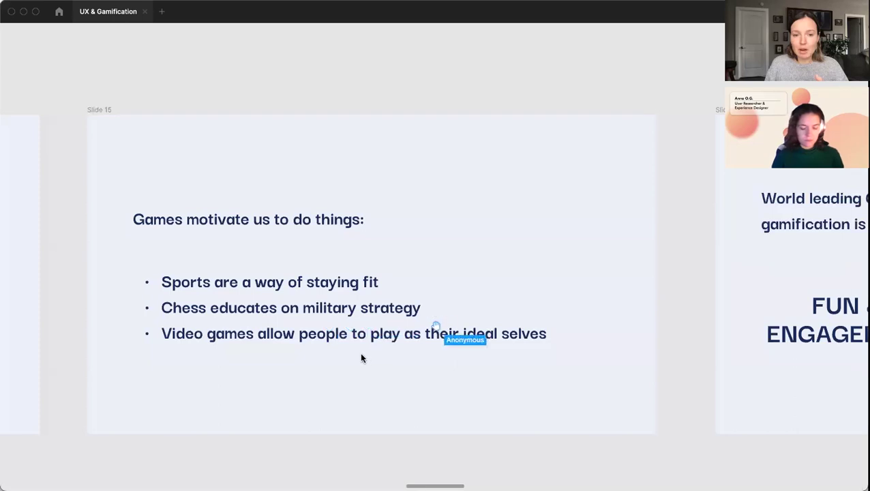
{"action": "scroll", "coordinate": [450, 366], "scroll_direction": "right", "scroll_amount": 2}
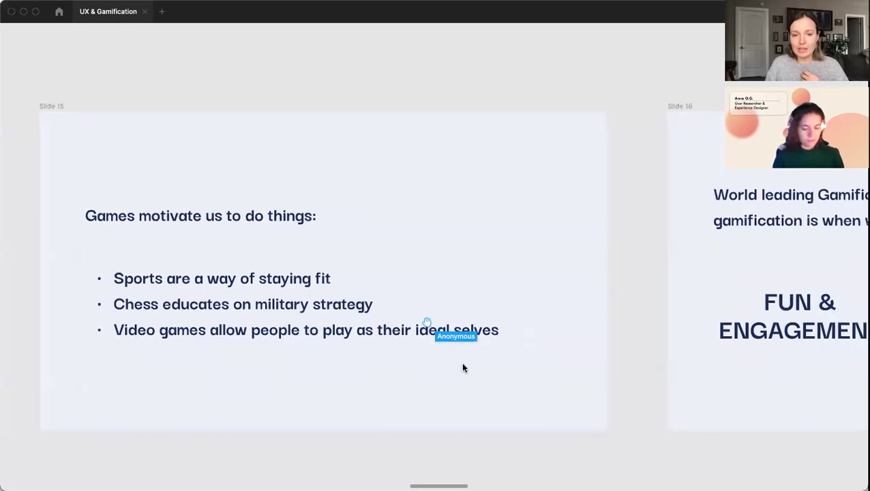
{"action": "scroll", "coordinate": [554, 450], "scroll_direction": "down", "scroll_amount": 3}
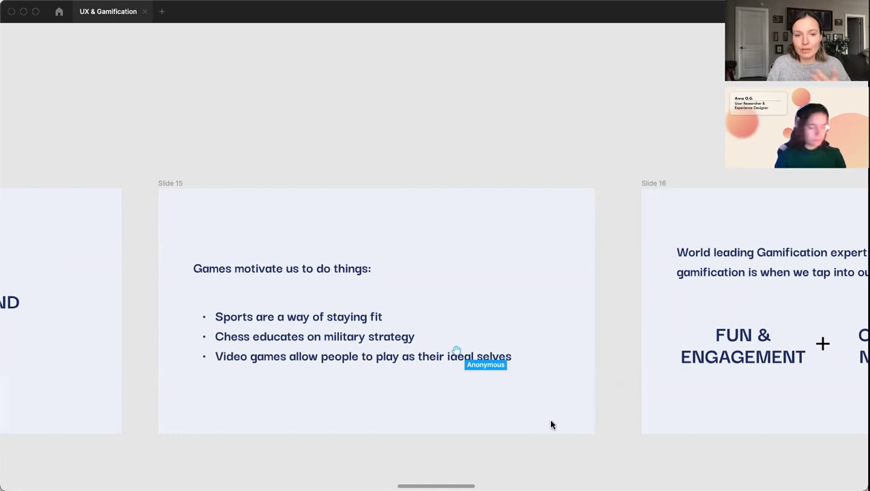
{"action": "scroll", "coordinate": [545, 419], "scroll_direction": "right", "scroll_amount": 5}
{"action": "scroll", "coordinate": [547, 414], "scroll_direction": "right", "scroll_amount": 2}
{"action": "scroll", "coordinate": [528, 431], "scroll_direction": "up", "scroll_amount": 2}
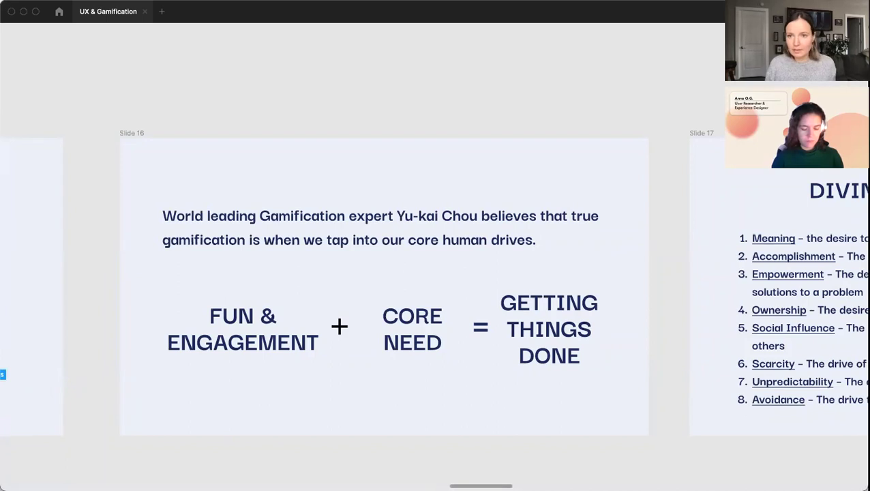
Step: Restore the interface, turn off multiplayer cursors, and fit all of Slide 16 in view
{"action": "key", "text": "super+backslash"}
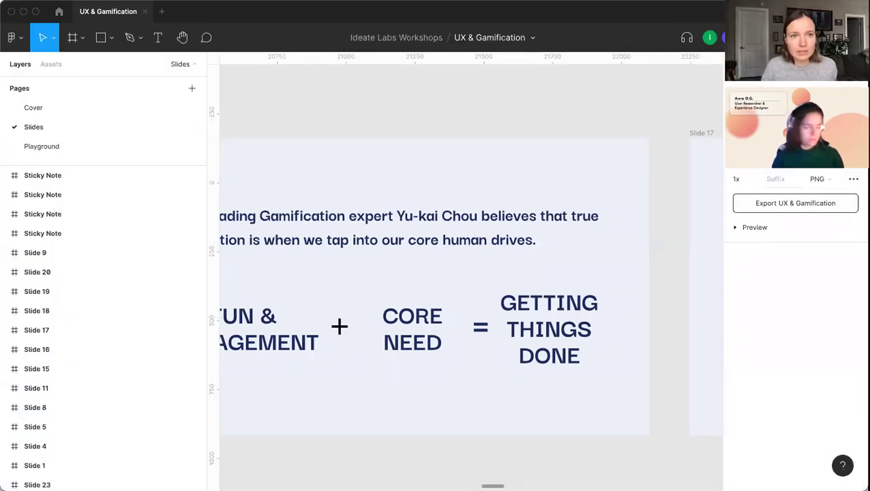
{"action": "left_click", "coordinate": [128, 4]}
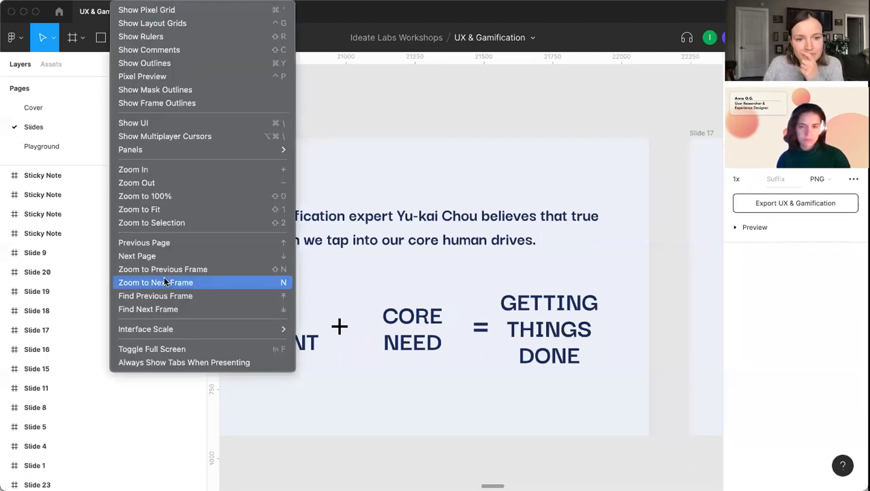
{"action": "left_click", "coordinate": [148, 135]}
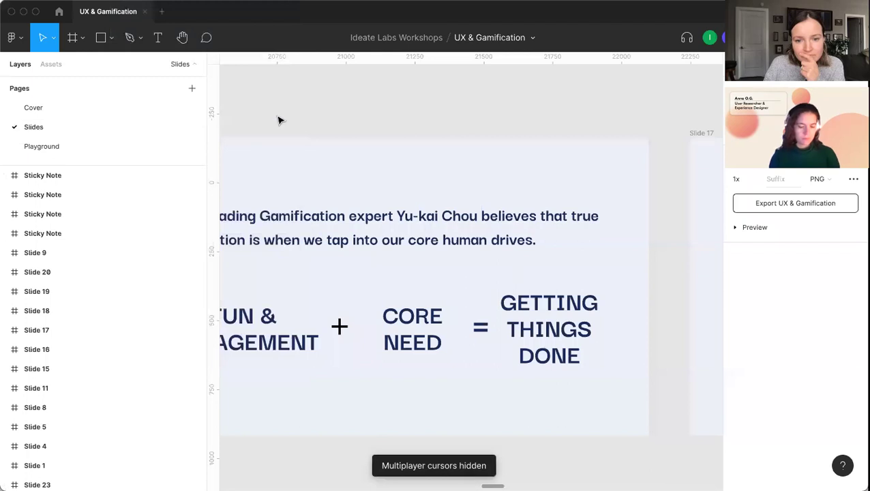
{"action": "scroll", "coordinate": [291, 128], "scroll_direction": "down", "scroll_amount": 3}
{"action": "left_click_drag", "start_coordinate": [291, 128], "coordinate": [413, 155]}
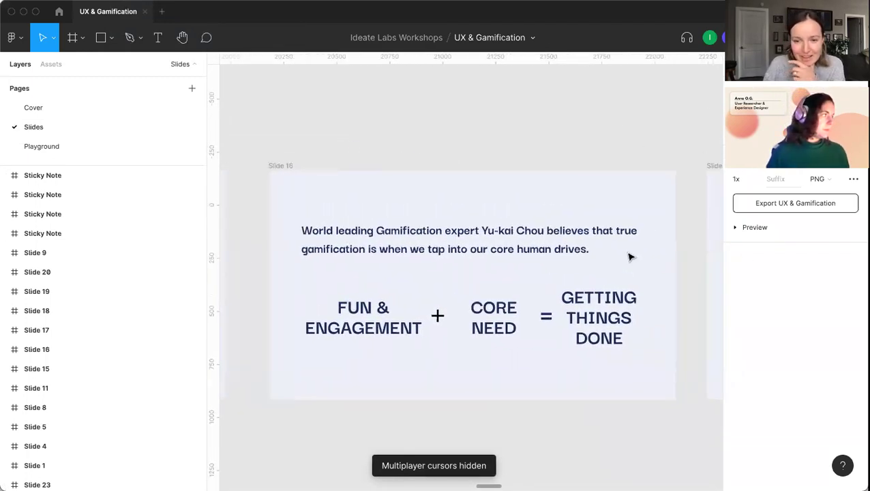
Step: Select Slide 16, hide the interface, and move right to Slide 17's core drives list
{"action": "scroll", "coordinate": [556, 217], "scroll_direction": "up", "scroll_amount": 2}
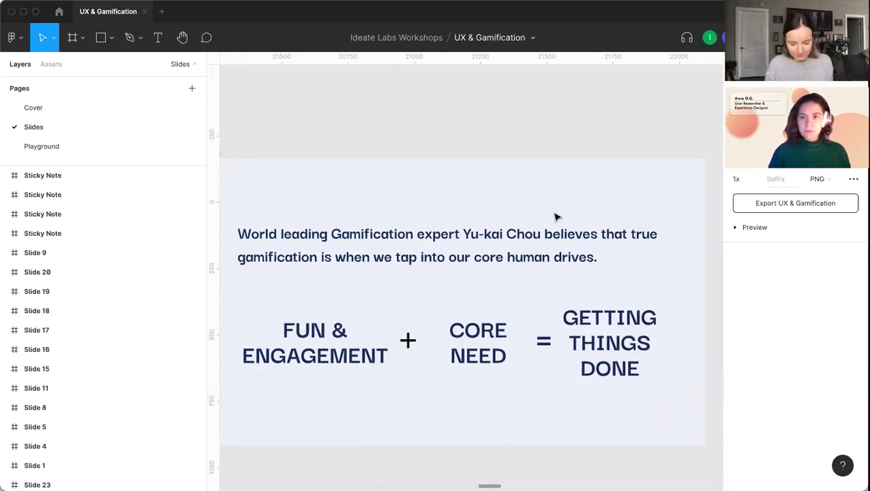
{"action": "left_click", "coordinate": [556, 217]}
{"action": "key", "text": "super+backslash"}
{"action": "scroll", "coordinate": [479, 134], "scroll_direction": "down", "scroll_amount": 1}
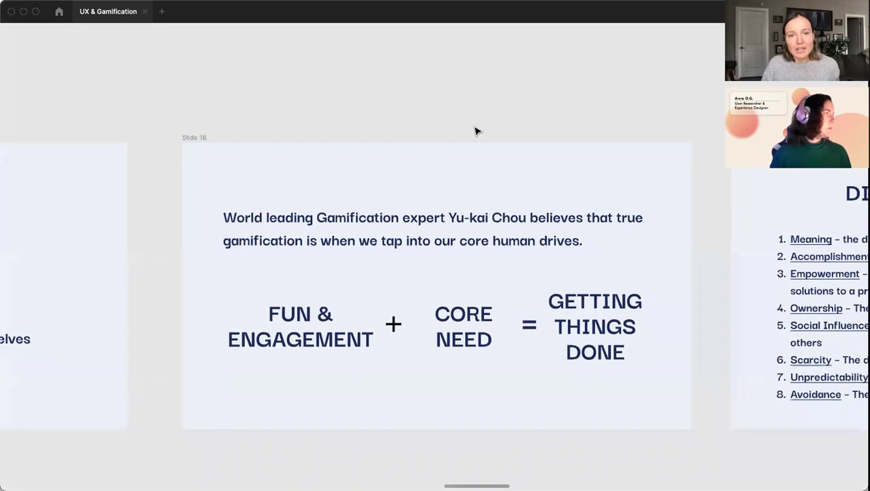
{"action": "scroll", "coordinate": [476, 131], "scroll_direction": "right", "scroll_amount": 2}
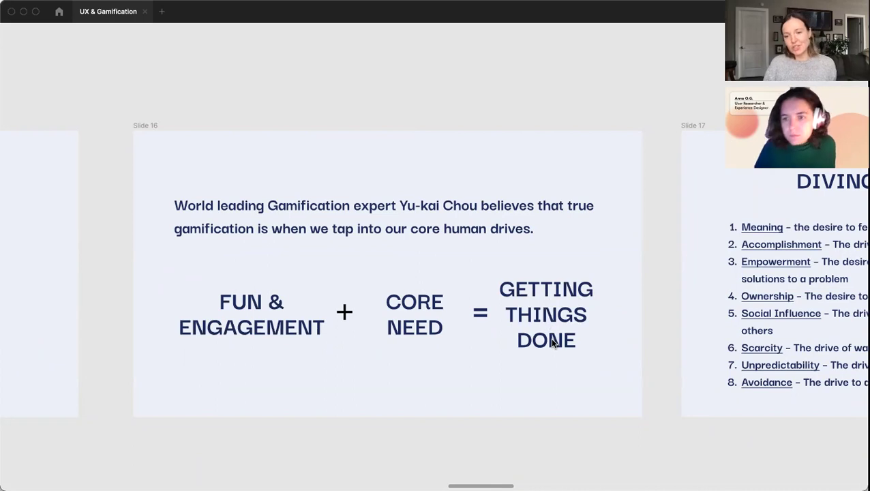
{"action": "scroll", "coordinate": [549, 343], "scroll_direction": "right", "scroll_amount": 2}
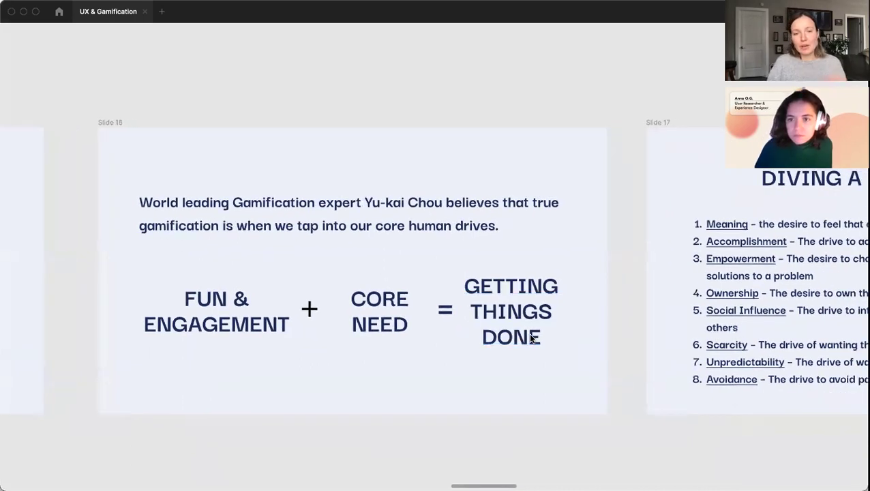
{"action": "scroll", "coordinate": [531, 339], "scroll_direction": "left", "scroll_amount": 1}
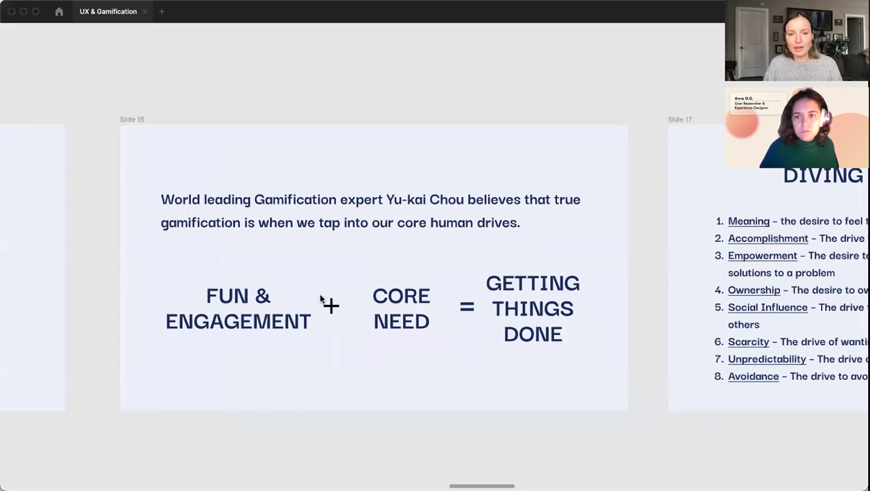
{"action": "scroll", "coordinate": [436, 348], "scroll_direction": "right", "scroll_amount": 5}
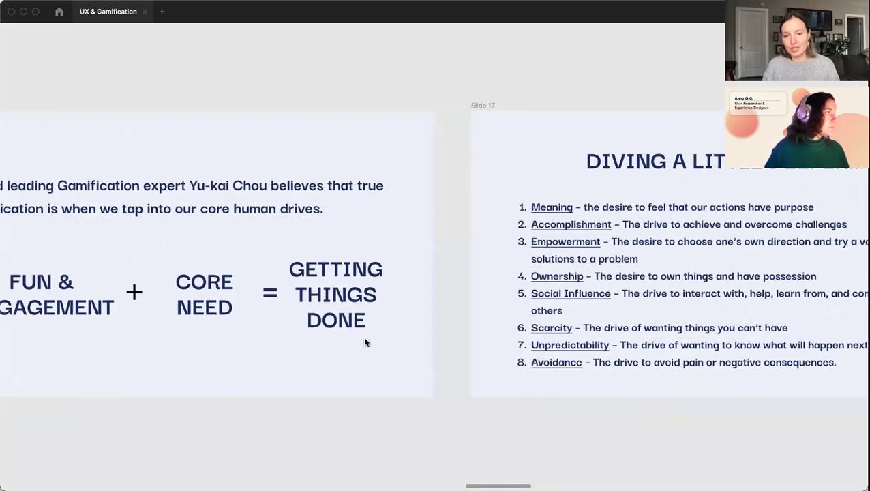
Step: Centre Slide 17, Diving a Little Deeper, then advance to Slide 18's Octalysis diagram
{"action": "scroll", "coordinate": [368, 337], "scroll_direction": "right", "scroll_amount": 9}
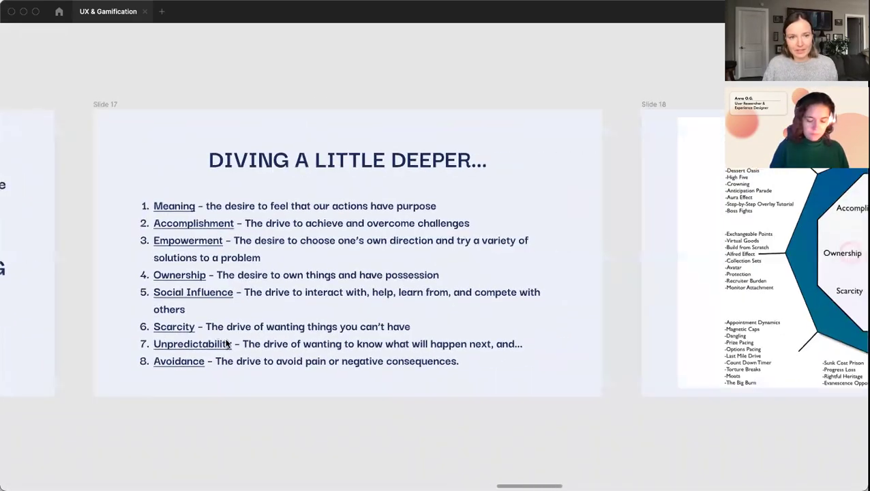
{"action": "scroll", "coordinate": [240, 344], "scroll_direction": "up", "scroll_amount": 3}
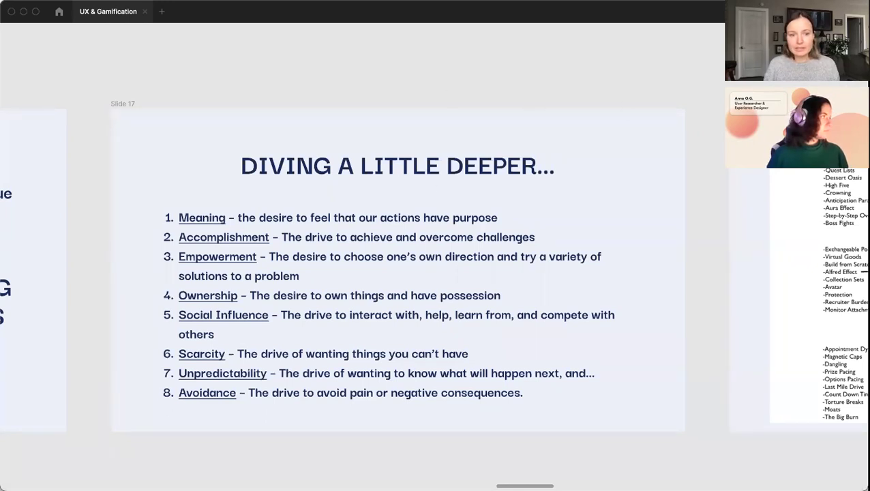
{"action": "key", "text": "Right"}
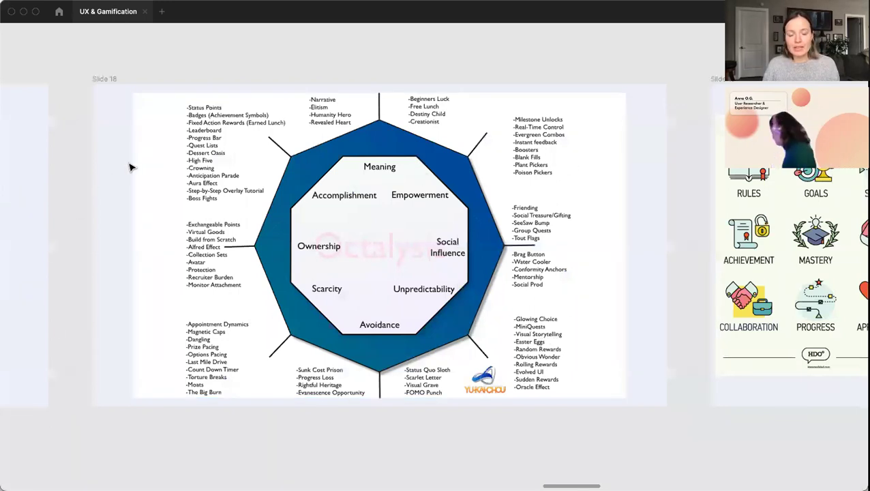
Step: Scroll right past Slide 19's nine gamification elements to centre Slide 20, 'Even More Gamification'
{"action": "scroll", "coordinate": [252, 409], "scroll_direction": "right", "scroll_amount": 5}
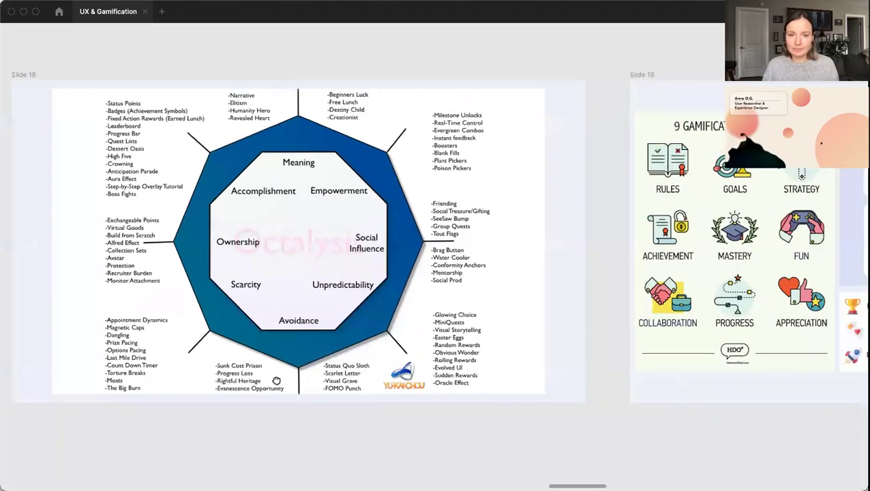
{"action": "scroll", "coordinate": [252, 409], "scroll_direction": "right", "scroll_amount": 10}
{"action": "scroll", "coordinate": [249, 410], "scroll_direction": "left", "scroll_amount": 3}
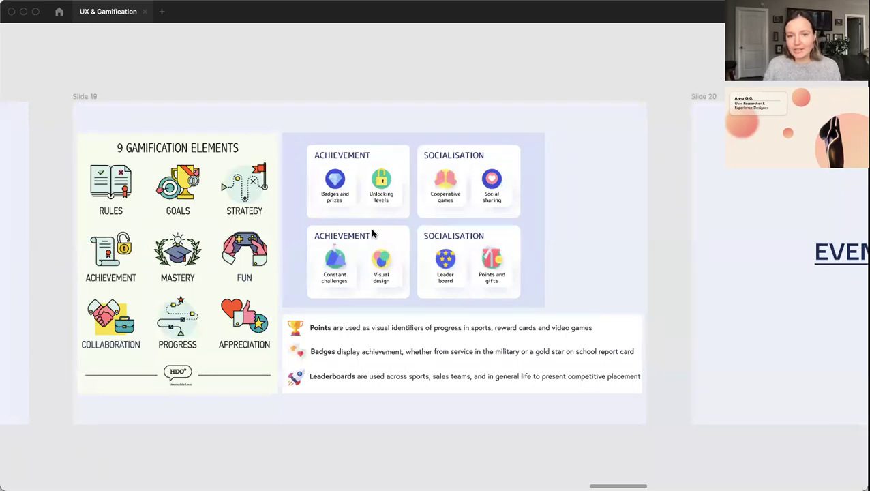
{"action": "scroll", "coordinate": [386, 315], "scroll_direction": "right", "scroll_amount": 10}
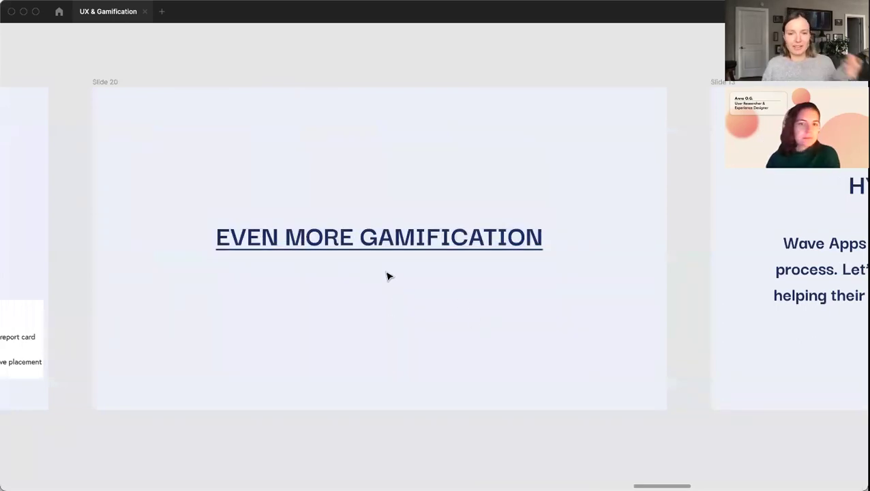
Step: Pan the canvas to centre Slide 13, the Wave Apps 'Let's Solve a Hypothetical Problem' slide
{"action": "left_click_drag", "start_coordinate": [387, 275], "coordinate": [361, 269]}
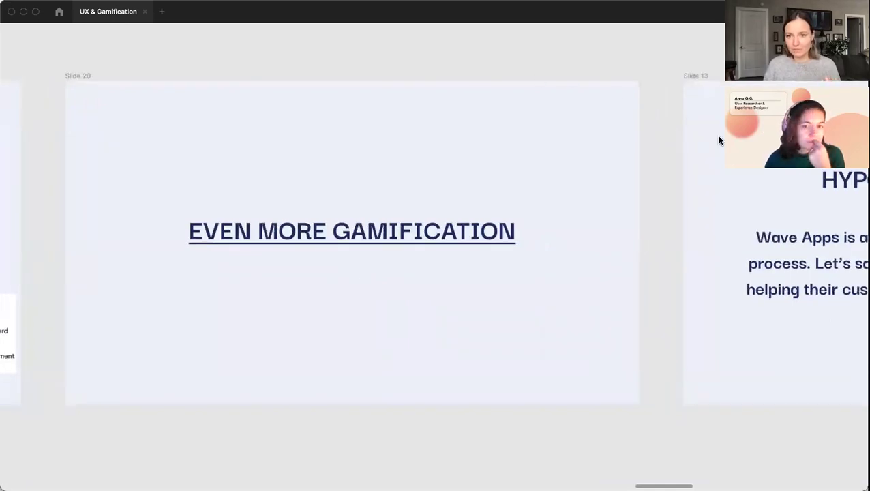
{"action": "scroll", "coordinate": [363, 278], "scroll_direction": "right", "scroll_amount": 5}
{"action": "scroll", "coordinate": [362, 278], "scroll_direction": "right", "scroll_amount": 5}
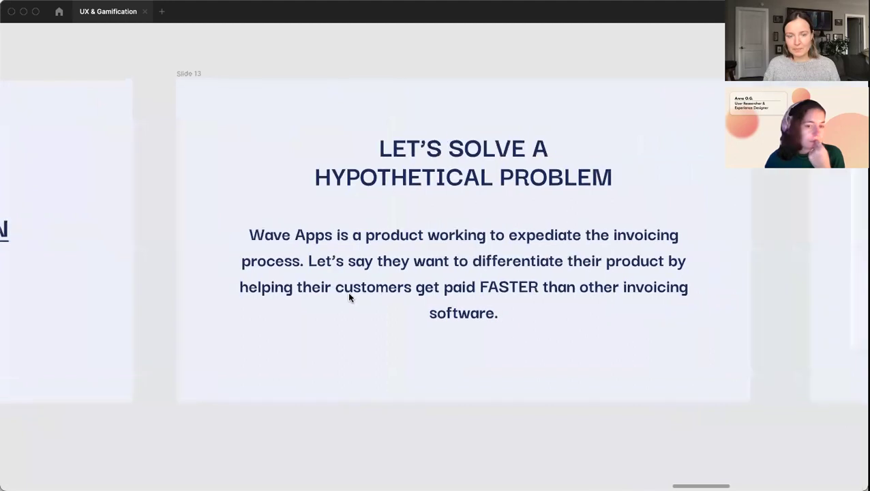
{"action": "scroll", "coordinate": [317, 307], "scroll_direction": "down", "scroll_amount": 3}
{"action": "scroll", "coordinate": [319, 305], "scroll_direction": "up", "scroll_amount": 2}
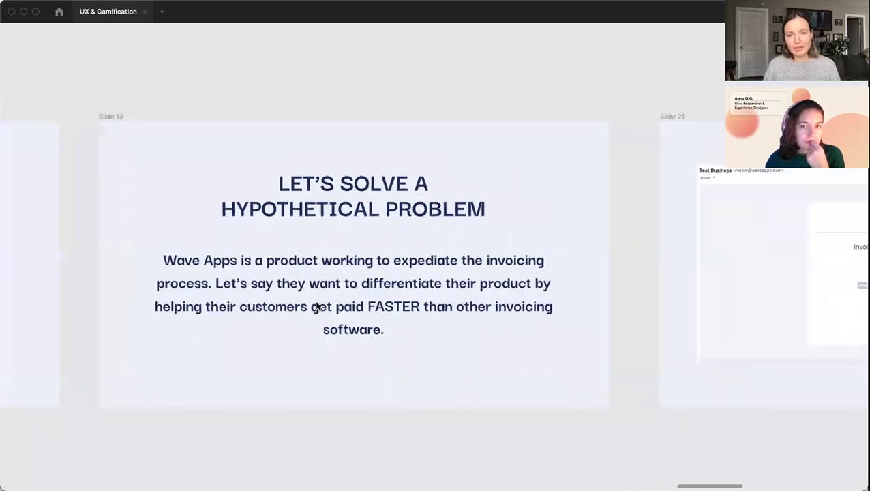
{"action": "scroll", "coordinate": [396, 298], "scroll_direction": "left", "scroll_amount": 2}
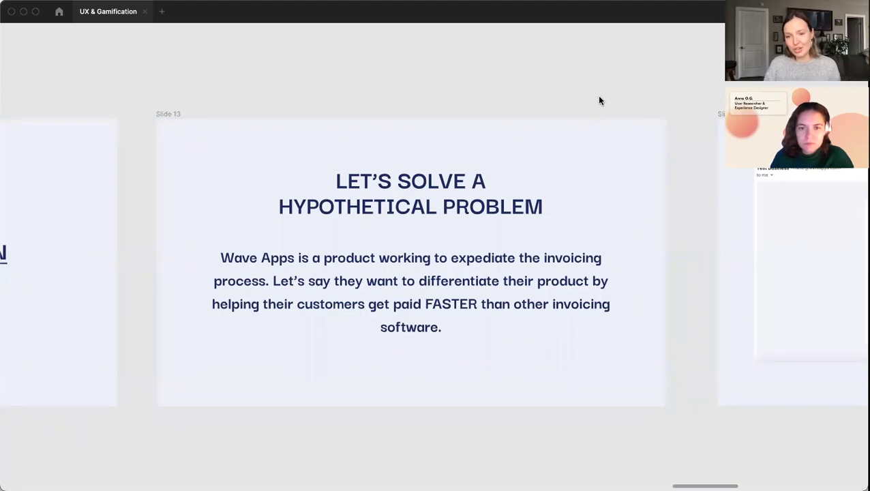
{"action": "scroll", "coordinate": [572, 106], "scroll_direction": "right", "scroll_amount": 1}
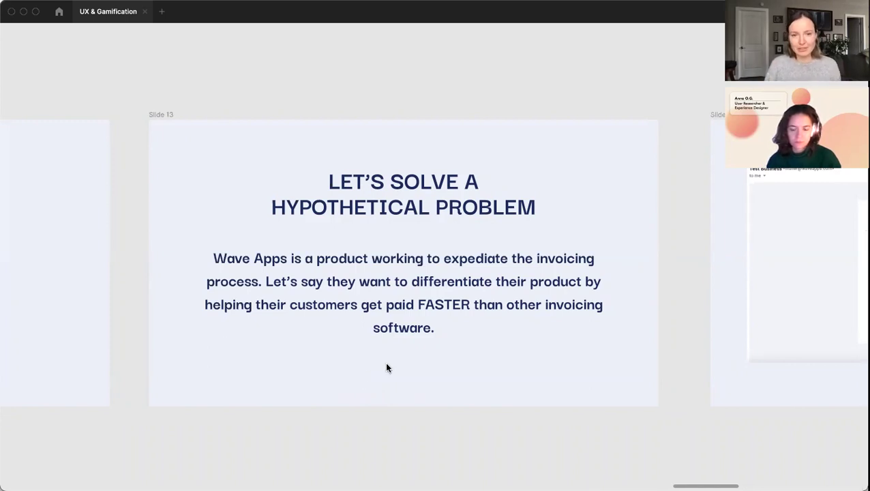
Step: Scroll right to centre Slide 21's Wave invoice email for $500.00 due Jan 17, 2022
{"action": "scroll", "coordinate": [409, 392], "scroll_direction": "right", "scroll_amount": 8}
{"action": "scroll", "coordinate": [382, 409], "scroll_direction": "right", "scroll_amount": 6}
{"action": "scroll", "coordinate": [313, 407], "scroll_direction": "right", "scroll_amount": 2}
{"action": "scroll", "coordinate": [313, 407], "scroll_direction": "up", "scroll_amount": 1}
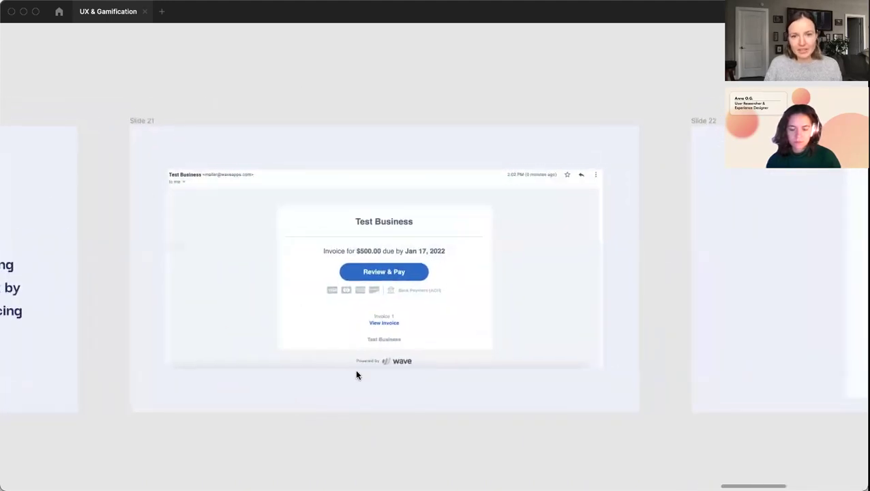
{"action": "scroll", "coordinate": [389, 328], "scroll_direction": "right", "scroll_amount": 2}
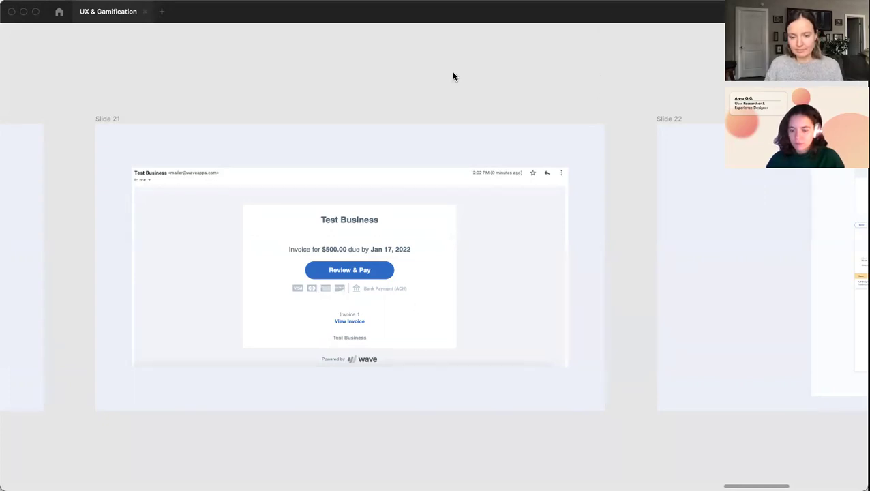
{"action": "scroll", "coordinate": [453, 74], "scroll_direction": "right", "scroll_amount": 6}
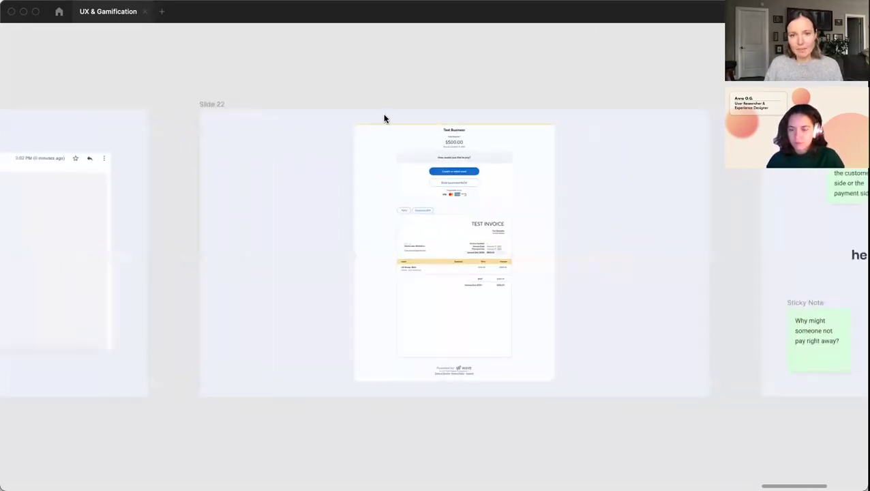
{"action": "scroll", "coordinate": [382, 109], "scroll_direction": "up", "scroll_amount": 2}
{"action": "scroll", "coordinate": [491, 194], "scroll_direction": "right", "scroll_amount": 2}
{"action": "scroll", "coordinate": [452, 179], "scroll_direction": "up", "scroll_amount": 3}
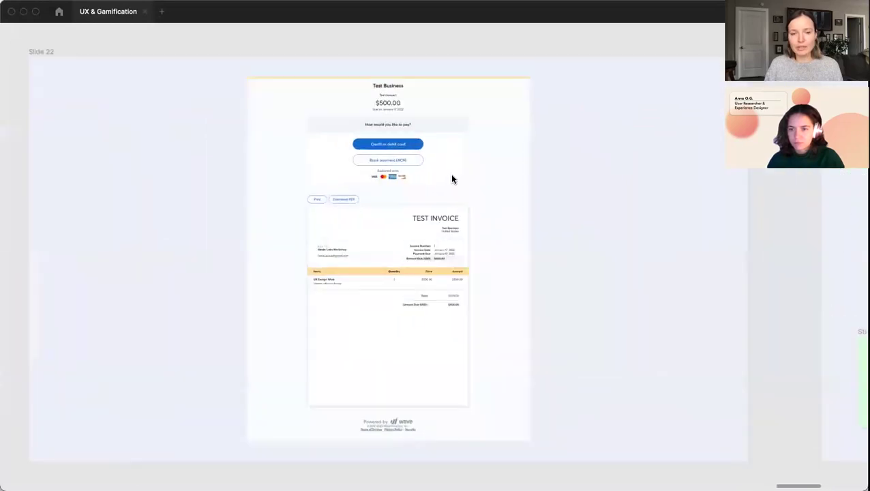
{"action": "scroll", "coordinate": [455, 183], "scroll_direction": "up", "scroll_amount": 5}
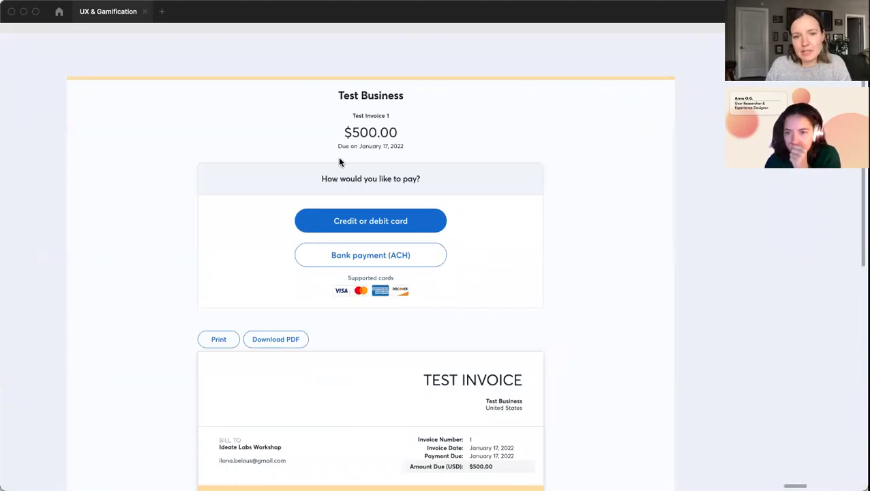
{"action": "scroll", "coordinate": [472, 257], "scroll_direction": "down", "scroll_amount": 2}
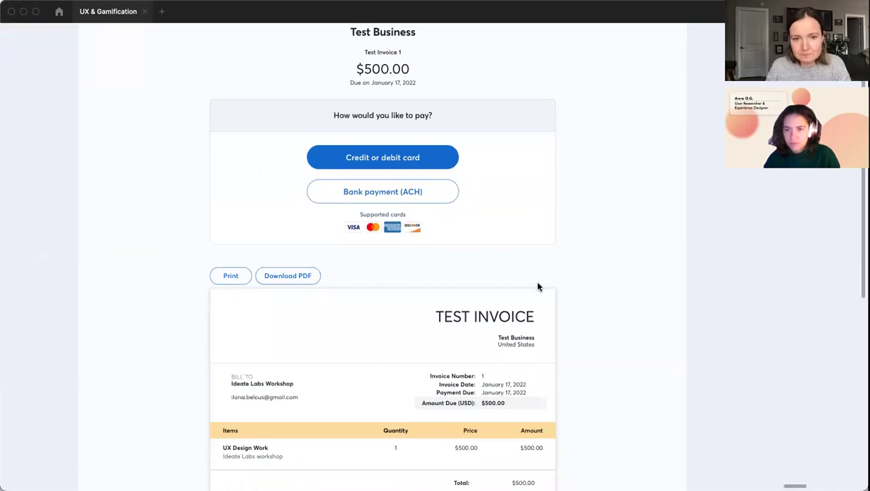
{"action": "scroll", "coordinate": [536, 282], "scroll_direction": "down", "scroll_amount": 4}
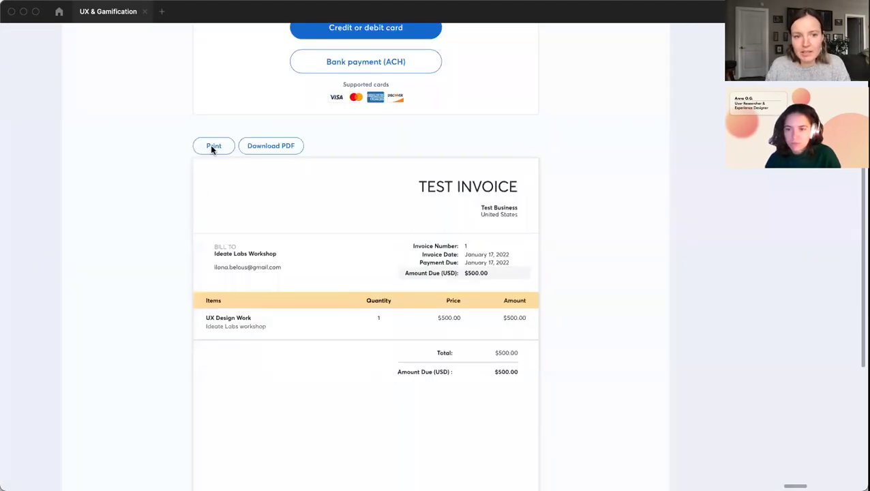
{"action": "scroll", "coordinate": [264, 204], "scroll_direction": "down", "scroll_amount": 1}
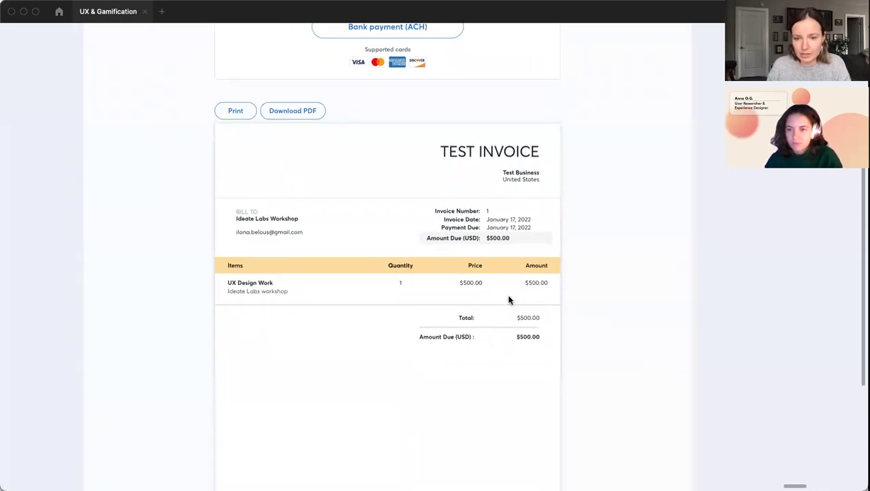
{"action": "scroll", "coordinate": [444, 382], "scroll_direction": "down", "scroll_amount": 5}
{"action": "scroll", "coordinate": [351, 444], "scroll_direction": "down", "scroll_amount": 1}
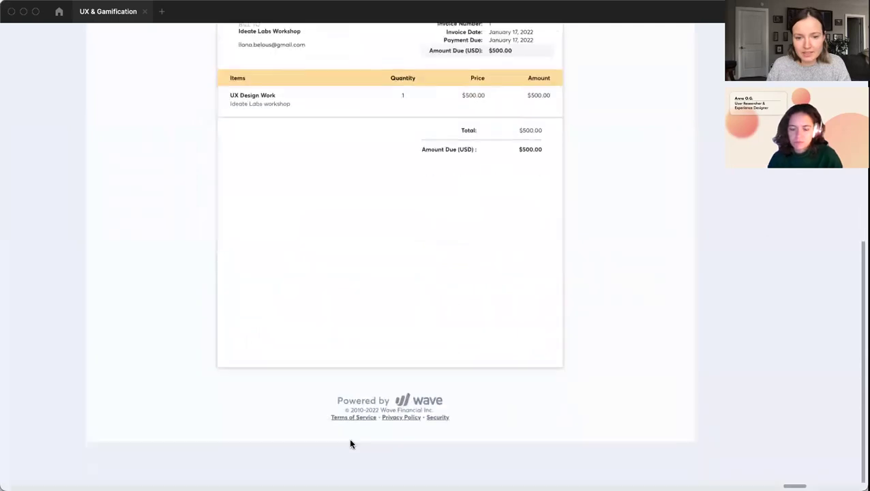
{"action": "scroll", "coordinate": [424, 414], "scroll_direction": "up", "scroll_amount": 2}
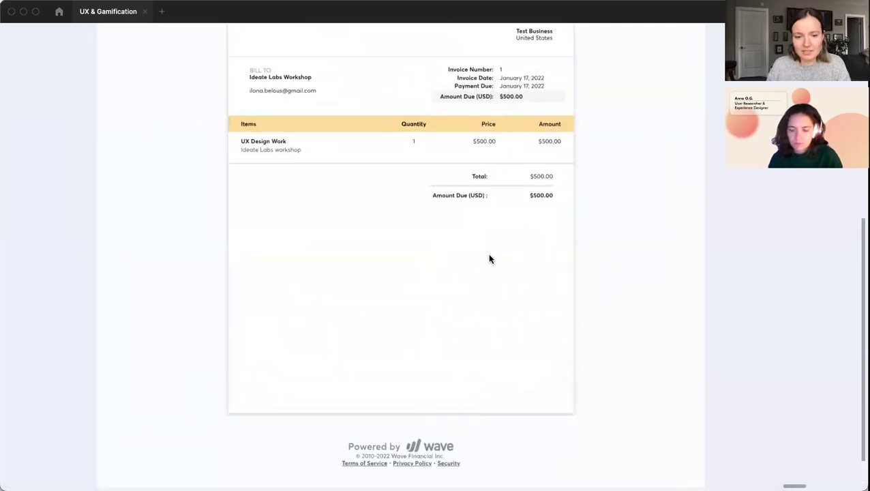
{"action": "scroll", "coordinate": [493, 282], "scroll_direction": "up", "scroll_amount": 1}
{"action": "scroll", "coordinate": [392, 285], "scroll_direction": "up", "scroll_amount": 3}
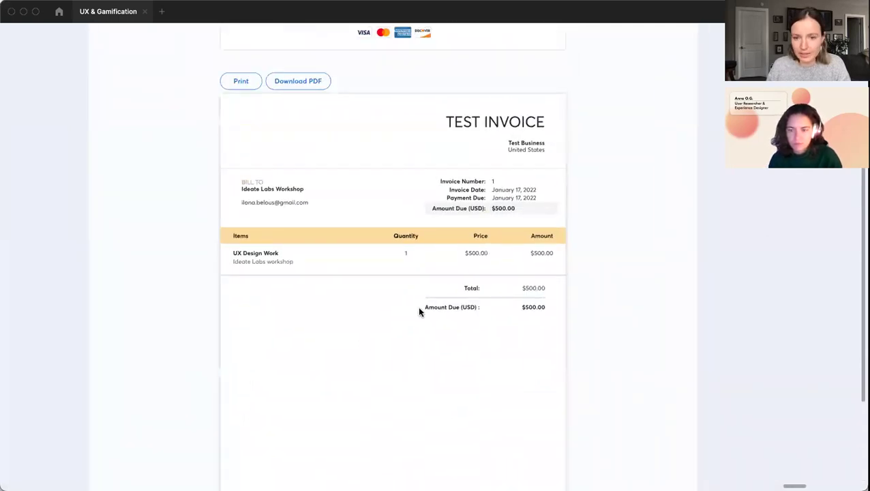
{"action": "key", "text": "super+minus"}
{"action": "scroll", "coordinate": [420, 311], "scroll_direction": "down", "scroll_amount": 2}
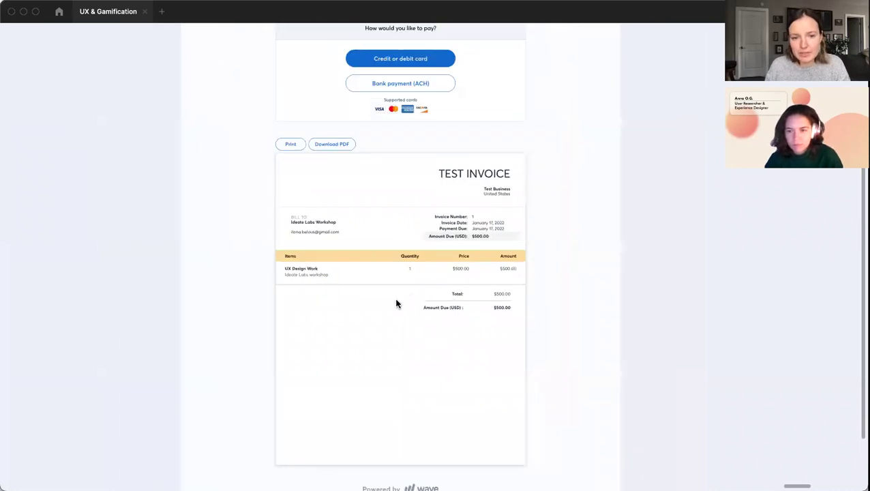
{"action": "scroll", "coordinate": [397, 304], "scroll_direction": "down", "scroll_amount": 3}
{"action": "scroll", "coordinate": [398, 303], "scroll_direction": "up", "scroll_amount": 4}
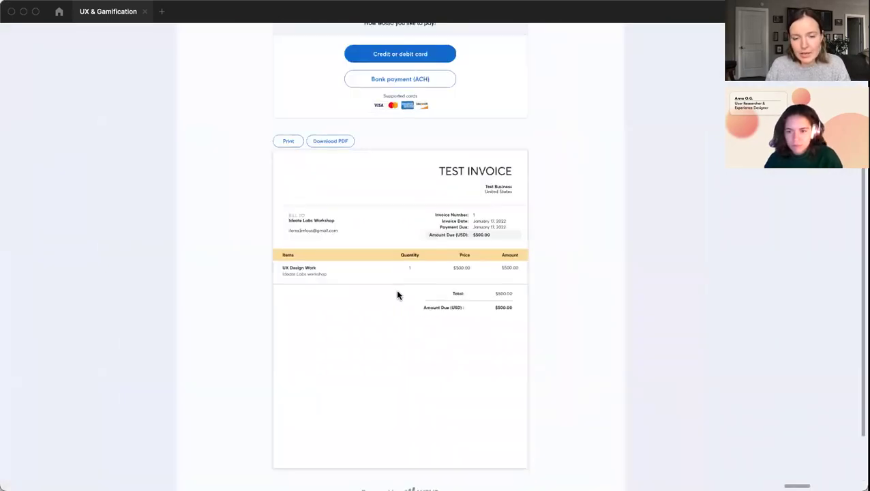
{"action": "scroll", "coordinate": [395, 304], "scroll_direction": "down", "scroll_amount": 2}
{"action": "scroll", "coordinate": [395, 300], "scroll_direction": "up", "scroll_amount": 2}
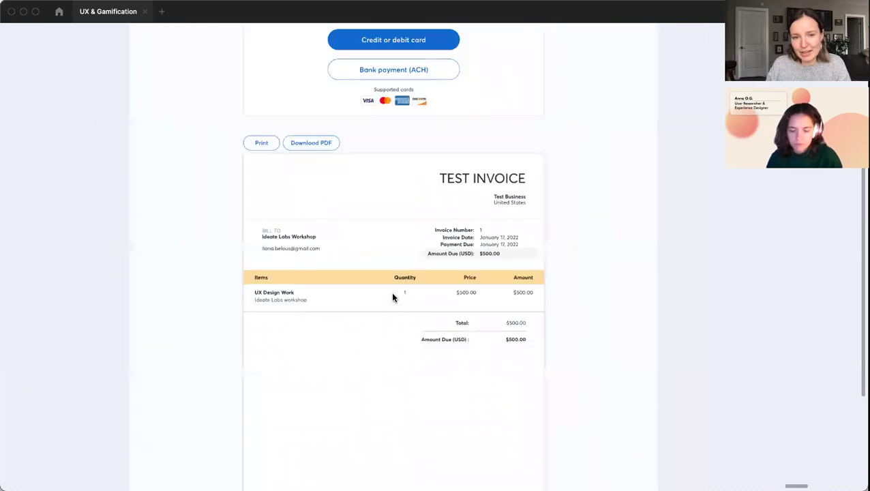
{"action": "scroll", "coordinate": [409, 328], "scroll_direction": "up", "scroll_amount": 3}
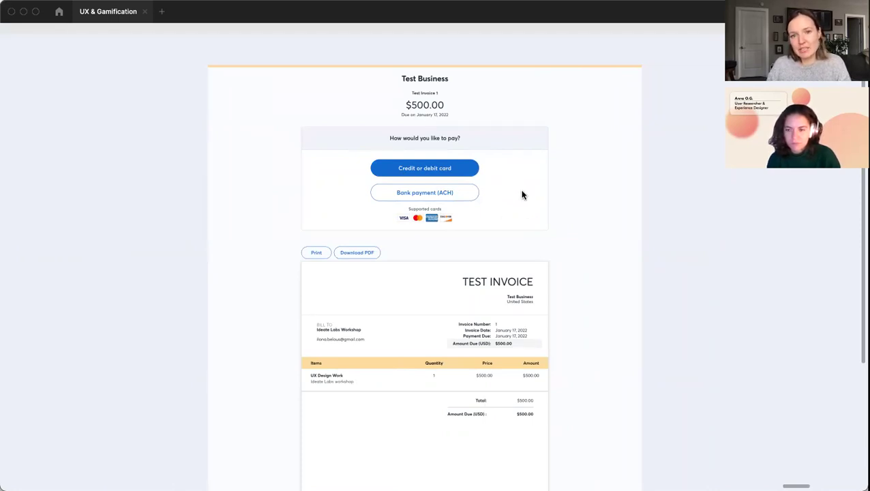
{"action": "scroll", "coordinate": [517, 177], "scroll_direction": "down", "scroll_amount": 1}
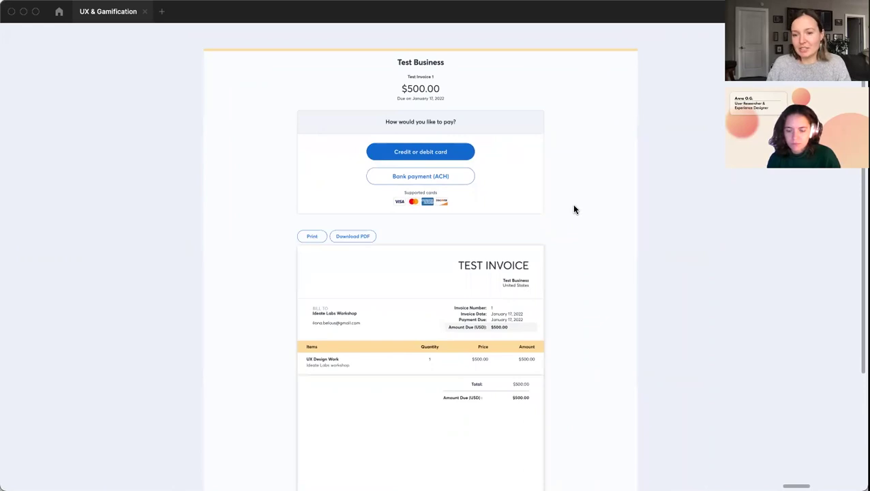
{"action": "key", "text": "n"}
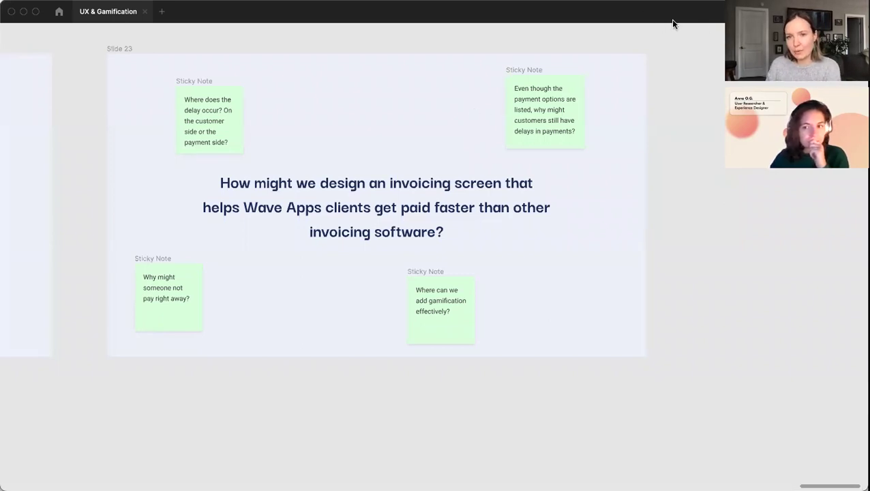
{"action": "scroll", "coordinate": [446, 139], "scroll_direction": "down", "scroll_amount": 5}
{"action": "scroll", "coordinate": [344, 159], "scroll_direction": "up", "scroll_amount": 10}
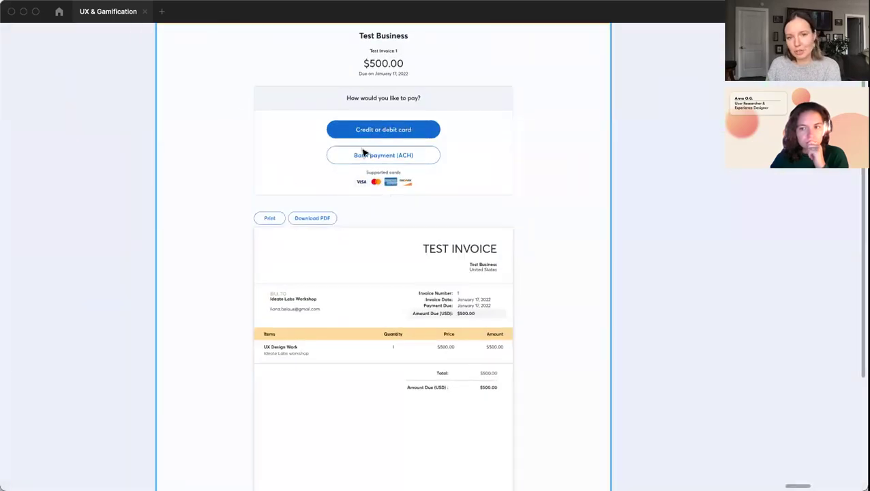
{"action": "scroll", "coordinate": [457, 145], "scroll_direction": "up", "scroll_amount": 3}
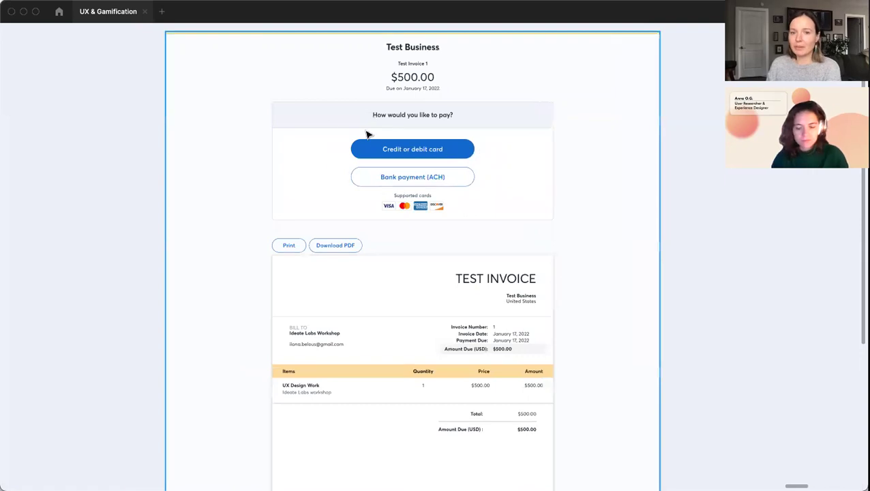
{"action": "key", "text": "shift+1"}
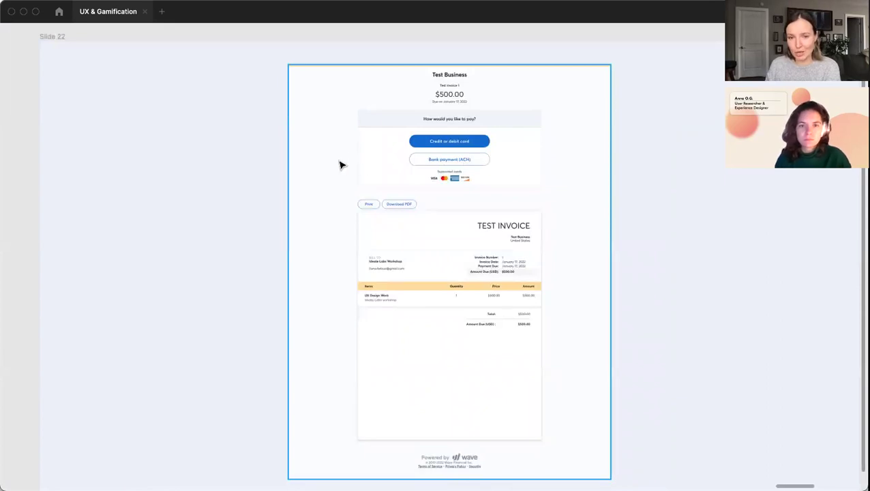
{"action": "scroll", "coordinate": [470, 167], "scroll_direction": "down", "scroll_amount": 2}
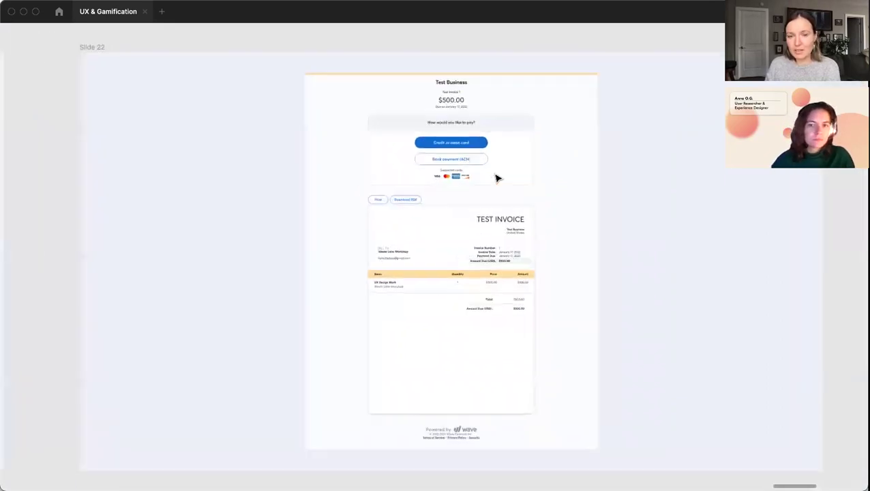
{"action": "scroll", "coordinate": [512, 184], "scroll_direction": "right", "scroll_amount": 2}
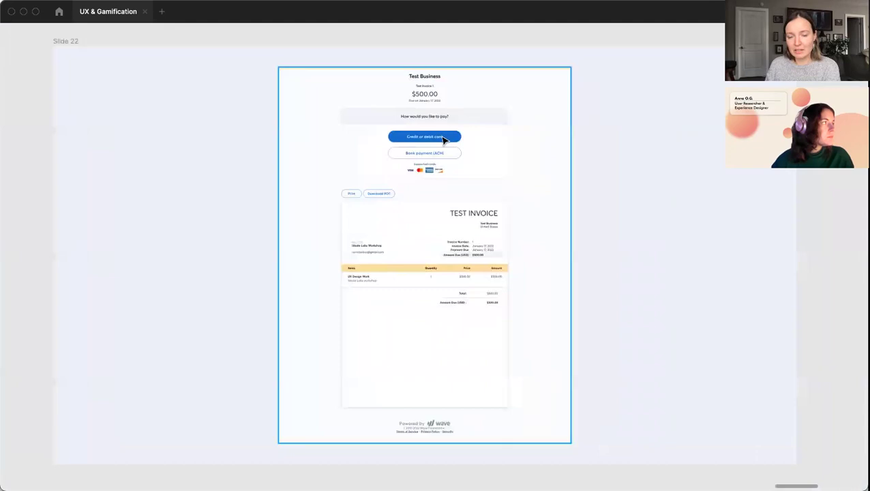
{"action": "right_click", "coordinate": [544, 191]}
{"action": "left_click", "coordinate": [518, 188]}
{"action": "scroll", "coordinate": [477, 186], "scroll_direction": "right", "scroll_amount": 4}
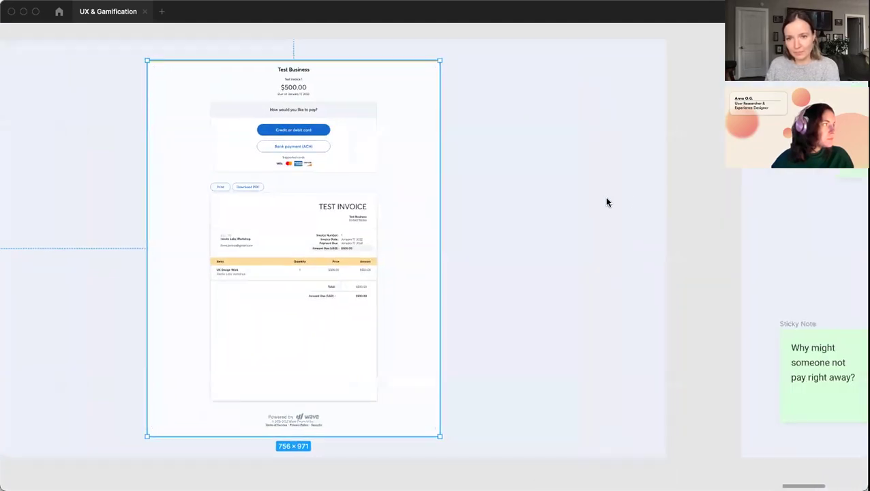
{"action": "scroll", "coordinate": [559, 198], "scroll_direction": "down", "scroll_amount": 4}
{"action": "scroll", "coordinate": [369, 191], "scroll_direction": "right", "scroll_amount": 1}
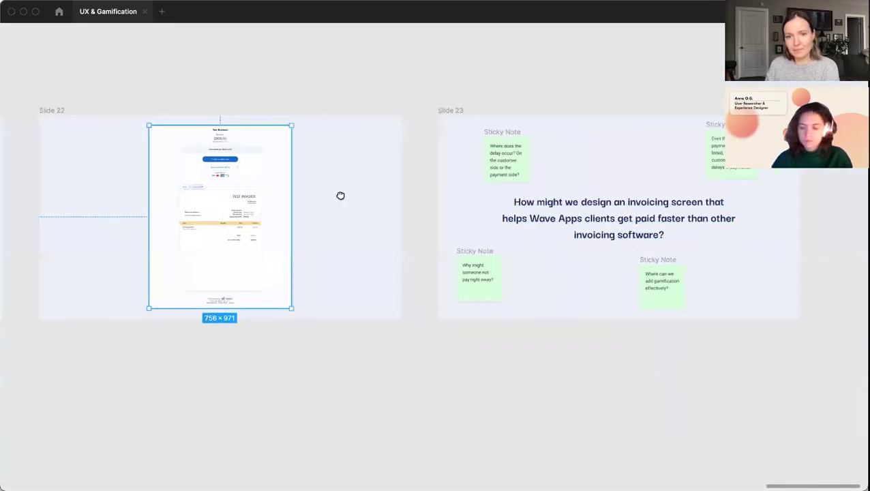
{"action": "scroll", "coordinate": [344, 199], "scroll_direction": "right", "scroll_amount": 5}
{"action": "scroll", "coordinate": [291, 233], "scroll_direction": "up", "scroll_amount": 3}
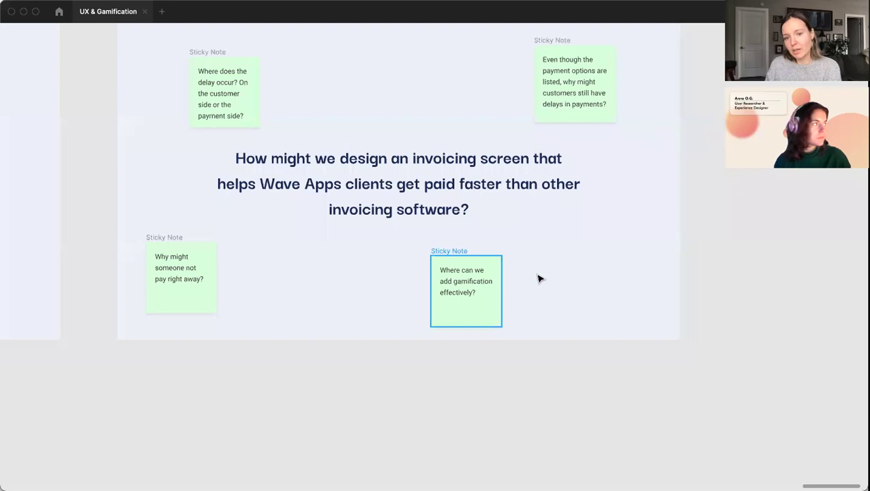
{"action": "scroll", "coordinate": [538, 297], "scroll_direction": "down", "scroll_amount": 2}
{"action": "left_click_drag", "start_coordinate": [538, 297], "coordinate": [383, 339]}
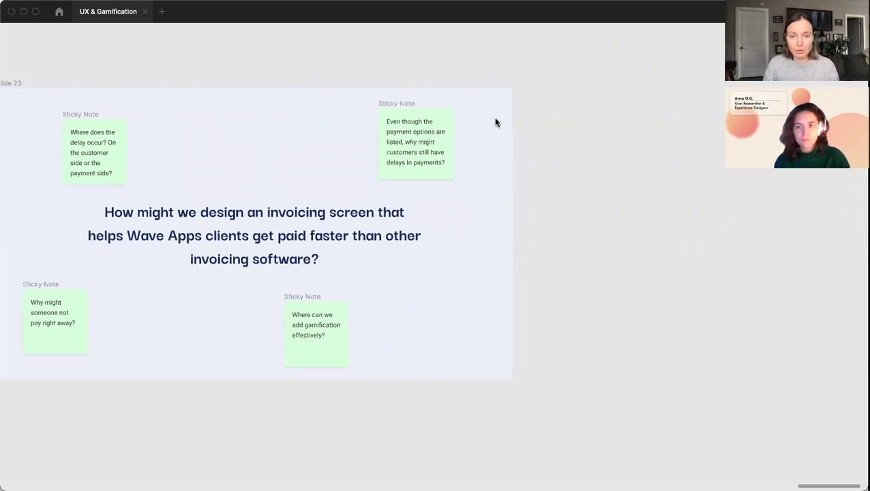
{"action": "scroll", "coordinate": [456, 150], "scroll_direction": "down", "scroll_amount": 5}
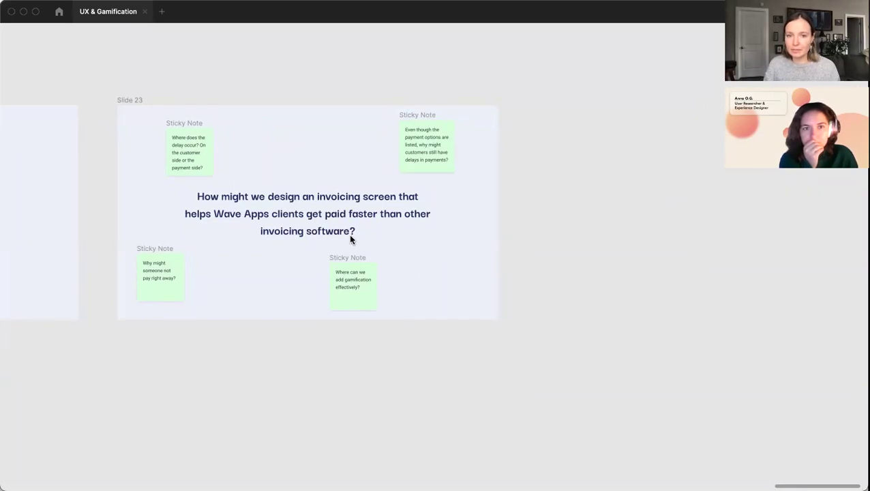
{"action": "left_click_drag", "start_coordinate": [354, 259], "coordinate": [415, 251]}
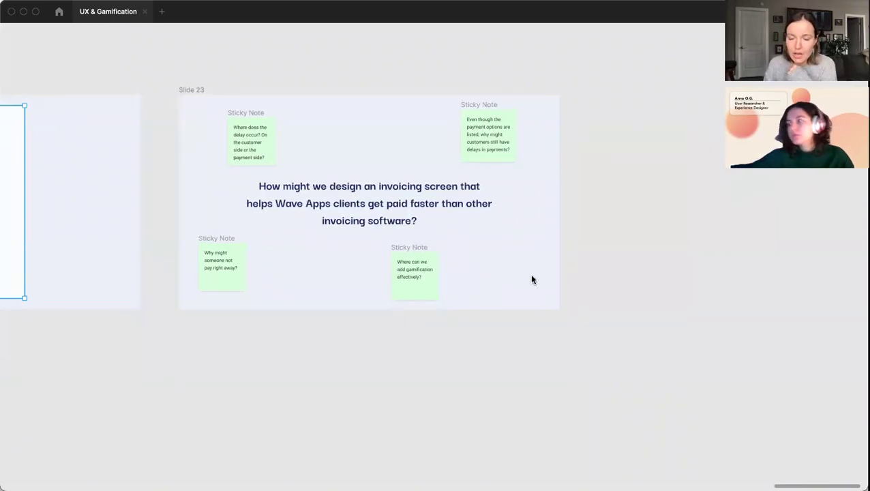
{"action": "scroll", "coordinate": [521, 277], "scroll_direction": "up", "scroll_amount": 3}
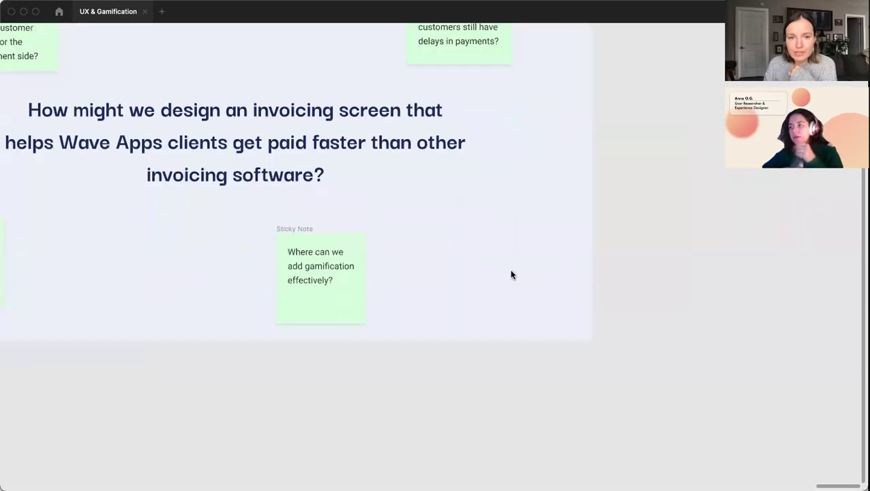
{"action": "scroll", "coordinate": [510, 274], "scroll_direction": "down", "scroll_amount": 2}
{"action": "scroll", "coordinate": [468, 255], "scroll_direction": "left", "scroll_amount": 2}
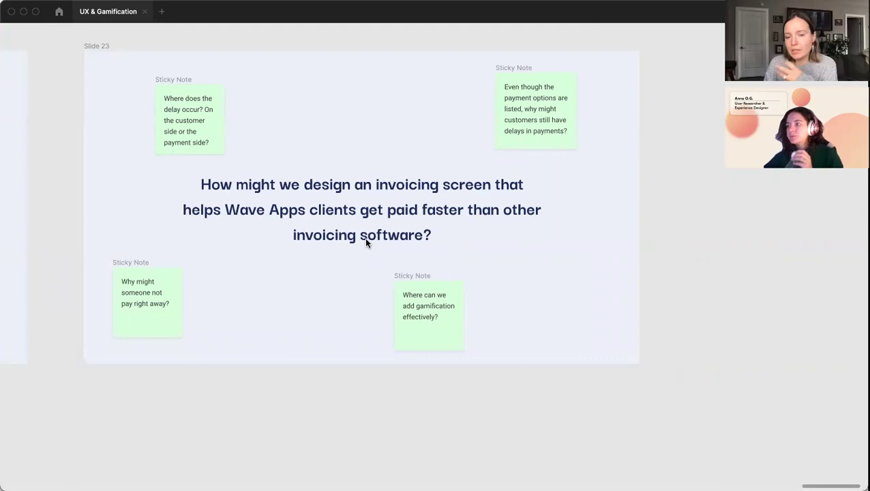
{"action": "scroll", "coordinate": [366, 239], "scroll_direction": "down", "scroll_amount": 2}
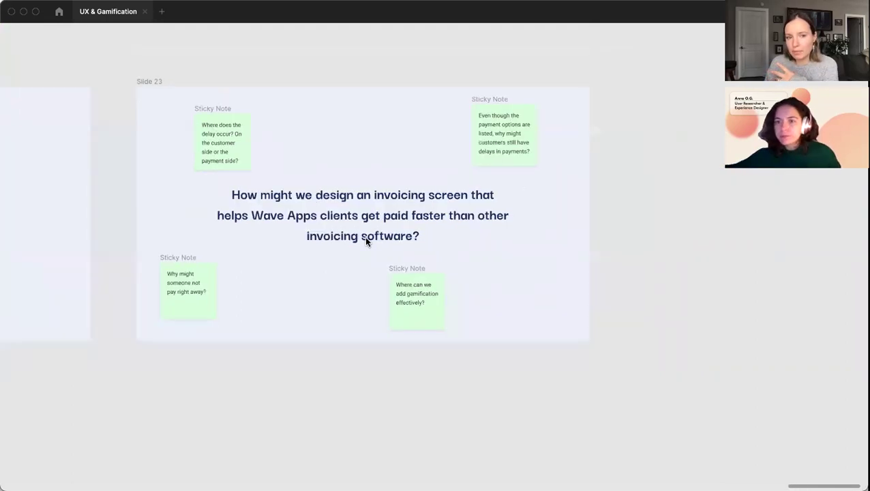
{"action": "scroll", "coordinate": [366, 238], "scroll_direction": "down", "scroll_amount": 4}
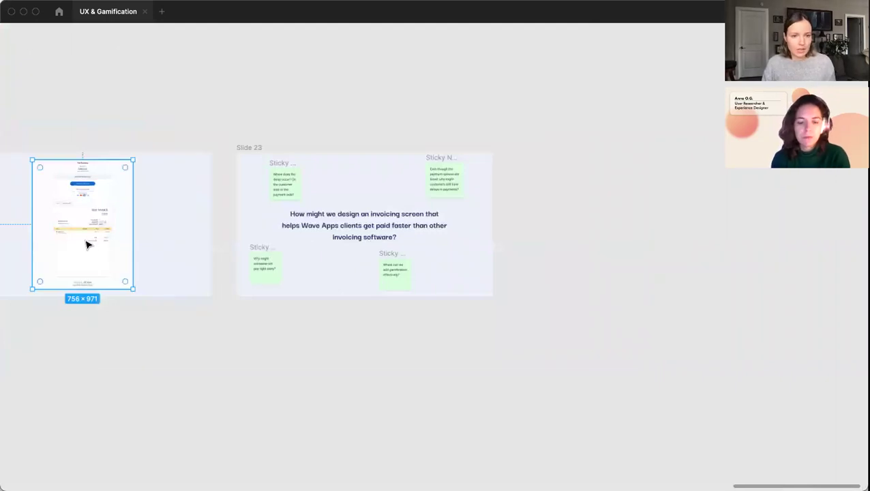
Step: Place a copy of the invoice frame below Slide 23 and zoom around it
{"action": "left_click_drag", "start_coordinate": [87, 243], "coordinate": [327, 398]}
{"action": "scroll", "coordinate": [327, 392], "scroll_direction": "up", "scroll_amount": 3}
{"action": "scroll", "coordinate": [324, 386], "scroll_direction": "down", "scroll_amount": 2}
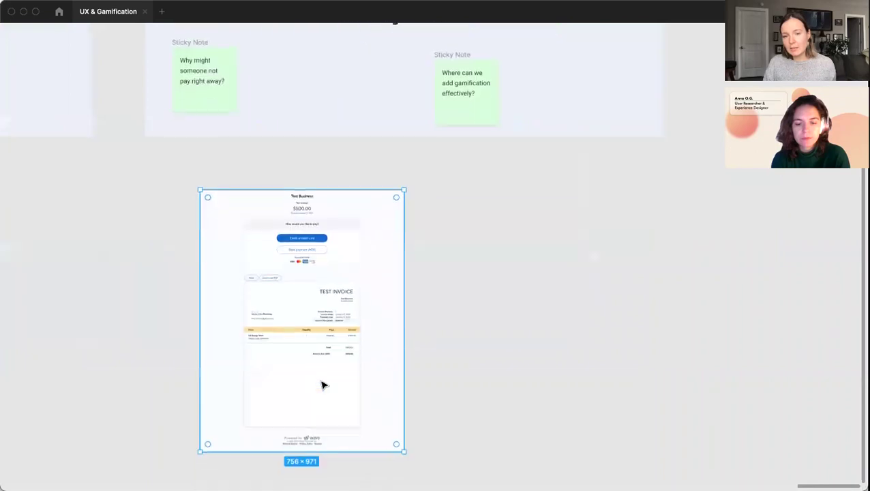
{"action": "scroll", "coordinate": [321, 379], "scroll_direction": "up", "scroll_amount": 1}
{"action": "scroll", "coordinate": [323, 373], "scroll_direction": "up", "scroll_amount": 3}
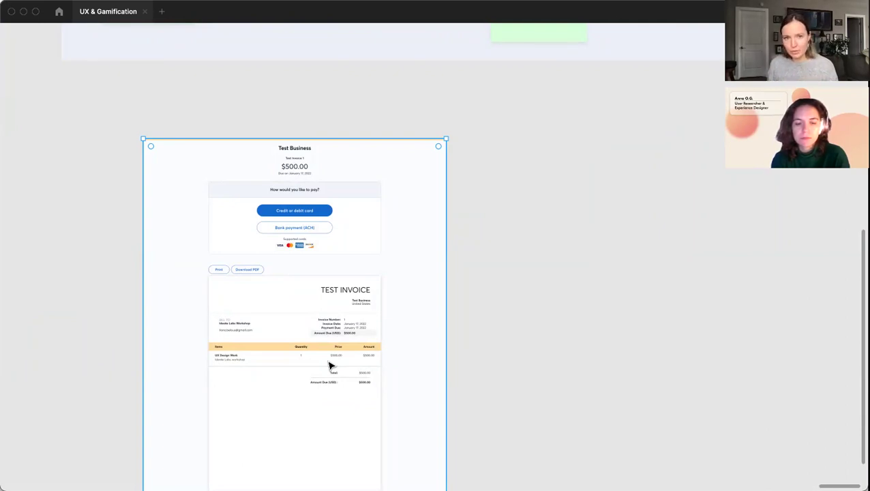
{"action": "scroll", "coordinate": [272, 287], "scroll_direction": "down", "scroll_amount": 2}
{"action": "scroll", "coordinate": [272, 278], "scroll_direction": "down", "scroll_amount": 3}
{"action": "scroll", "coordinate": [272, 278], "scroll_direction": "up", "scroll_amount": 2}
{"action": "scroll", "coordinate": [272, 278], "scroll_direction": "up", "scroll_amount": 2}
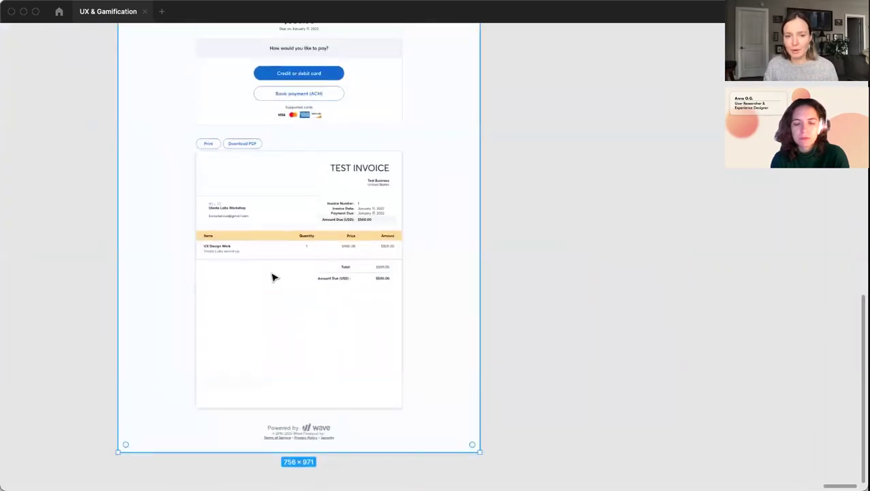
{"action": "scroll", "coordinate": [273, 278], "scroll_direction": "up", "scroll_amount": 3}
{"action": "scroll", "coordinate": [273, 278], "scroll_direction": "down", "scroll_amount": 3}
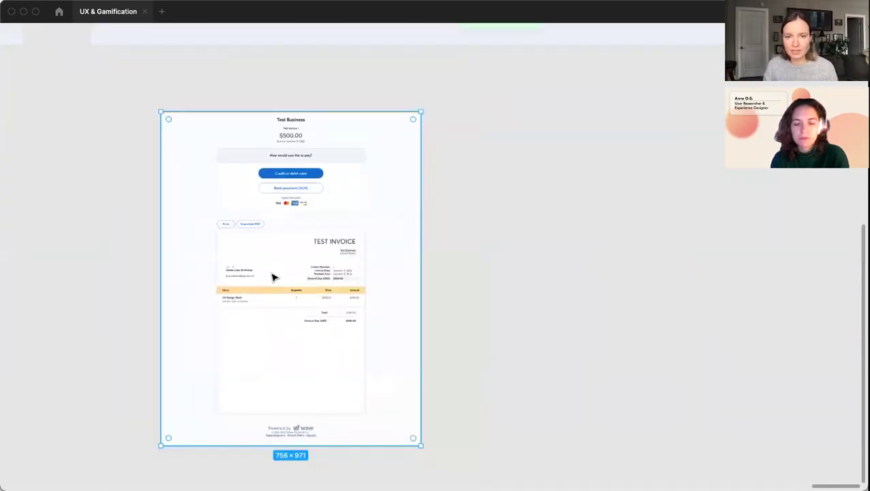
Step: Deselect the invoice frame and restore the hidden editor interface with Cmd+\
{"action": "left_click", "coordinate": [456, 285]}
{"action": "scroll", "coordinate": [453, 278], "scroll_direction": "right", "scroll_amount": 2}
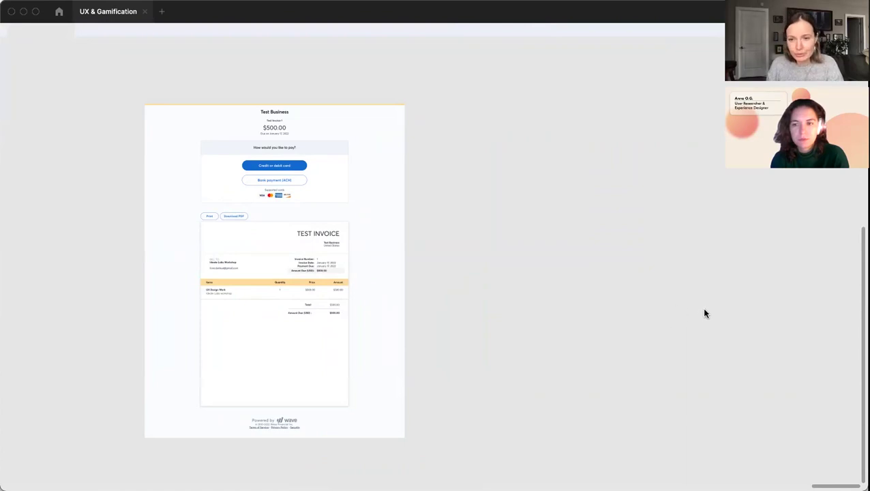
{"action": "scroll", "coordinate": [427, 284], "scroll_direction": "up", "scroll_amount": 5}
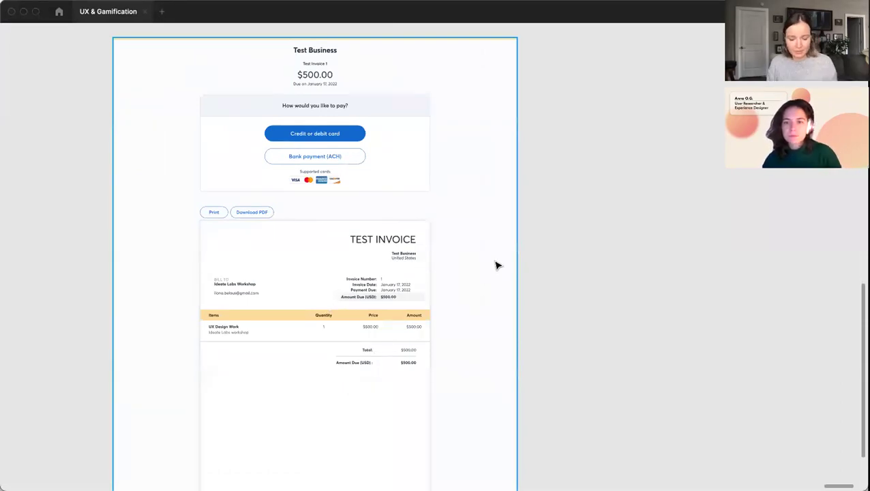
{"action": "key", "text": "super+backslash"}
Step: Add a text note 'Rewards for offer for paying within 24hrs' left of the invoice
{"action": "scroll", "coordinate": [550, 173], "scroll_direction": "left", "scroll_amount": 5}
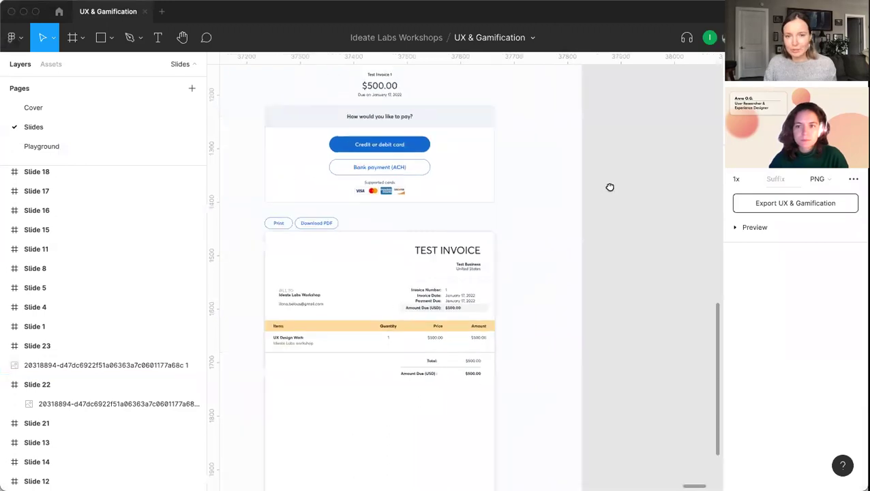
{"action": "scroll", "coordinate": [559, 167], "scroll_direction": "down", "scroll_amount": 2}
{"action": "scroll", "coordinate": [556, 164], "scroll_direction": "up", "scroll_amount": 2}
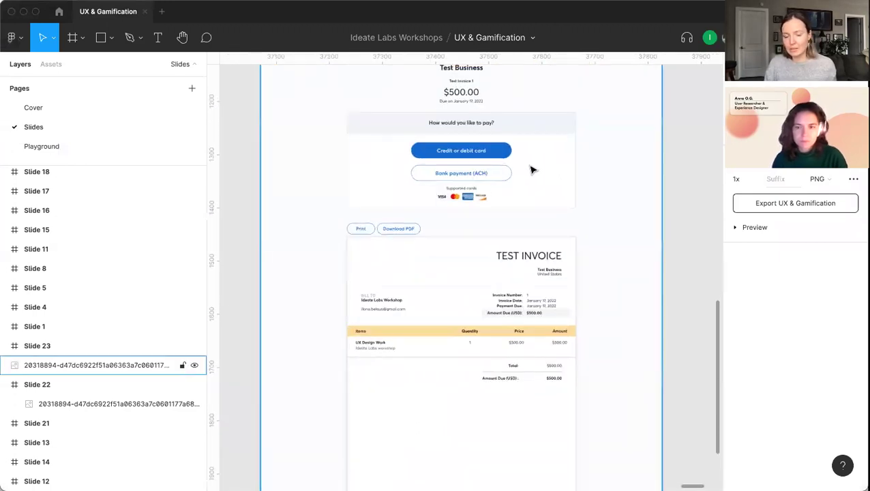
{"action": "scroll", "coordinate": [586, 184], "scroll_direction": "left", "scroll_amount": 5}
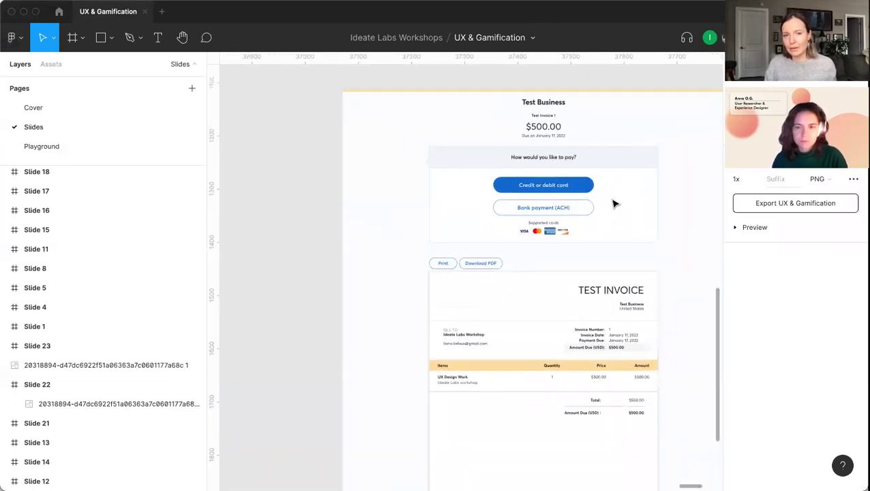
{"action": "key", "text": "t"}
{"action": "left_click", "coordinate": [258, 131]}
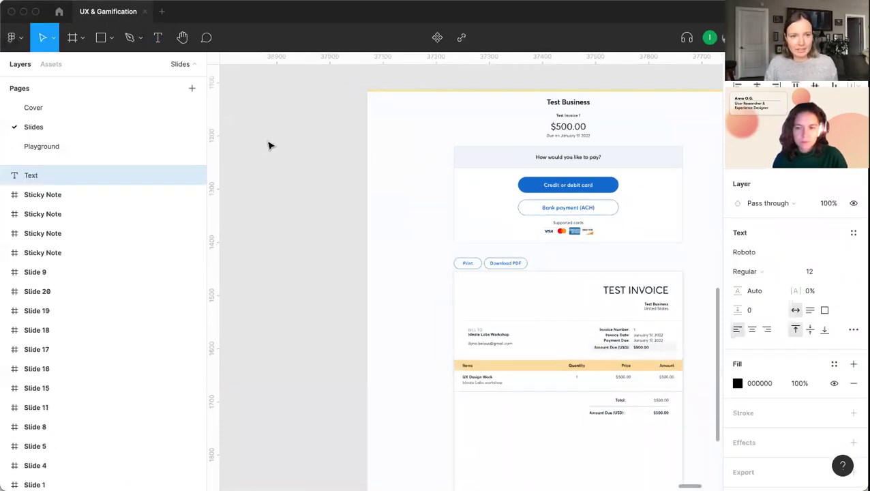
{"action": "type", "text": "Rewards for offer for paying"}
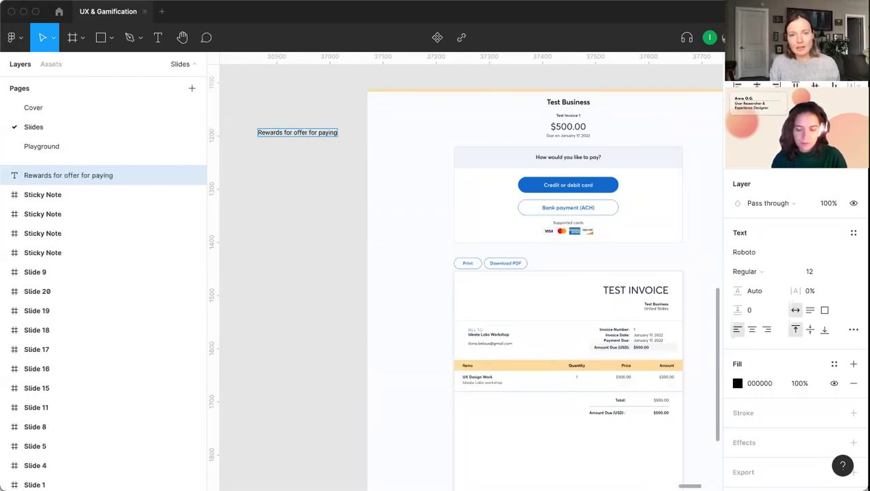
{"action": "type", "text": " within 24hrs"}
{"action": "key", "text": "Escape"}
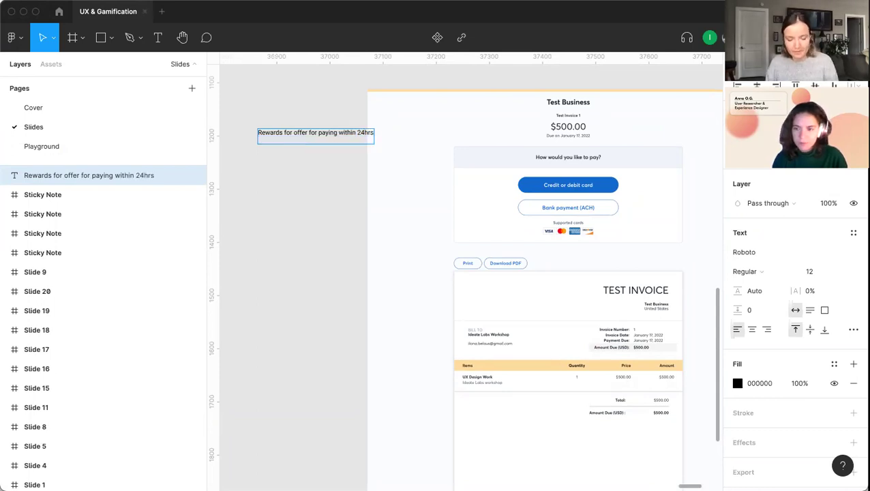
Step: Duplicate the rewards note and retype the copy as a credit-charge note beneath it
{"action": "left_click_drag", "start_coordinate": [309, 132], "coordinate": [287, 152]}
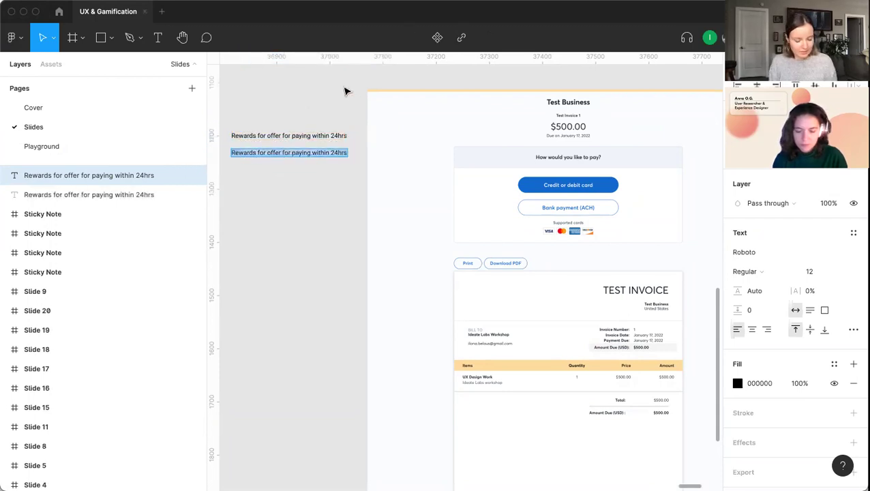
{"action": "type", "text": "%"}
{"action": "key", "text": "BackSpace"}
{"action": "type", "text": "Smaller credit"}
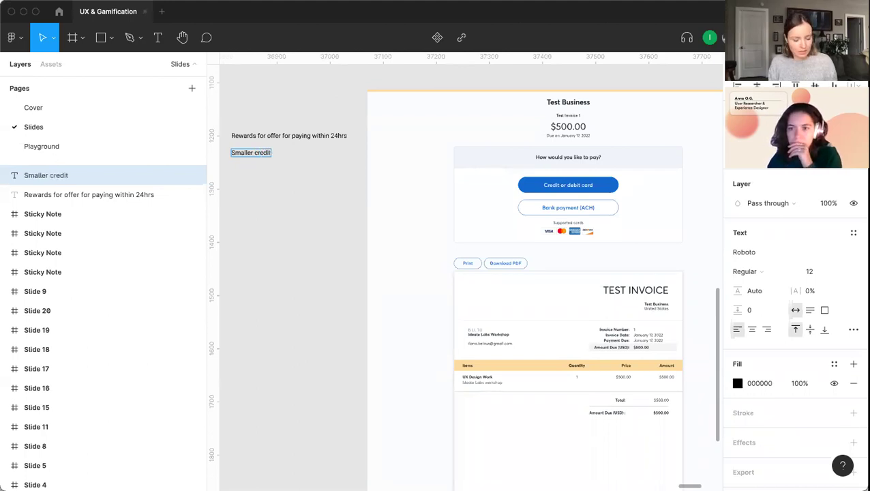
{"action": "type", "text": " %charge"}
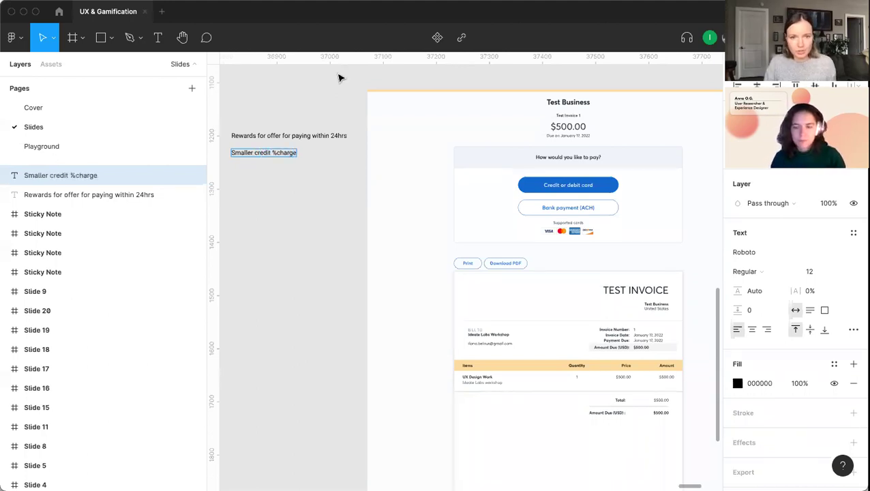
{"action": "key", "text": "Escape"}
{"action": "left_click_drag", "start_coordinate": [286, 153], "coordinate": [315, 151]}
Step: Correct the copy to 'Smaller credit card %charge' and place another rewards-note copy below
{"action": "scroll", "coordinate": [307, 150], "scroll_direction": "up", "scroll_amount": 3}
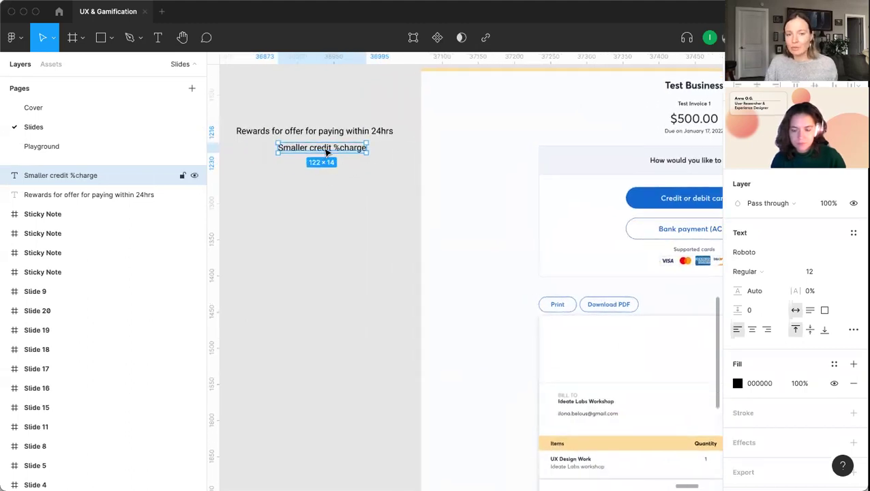
{"action": "double_click", "coordinate": [331, 150]}
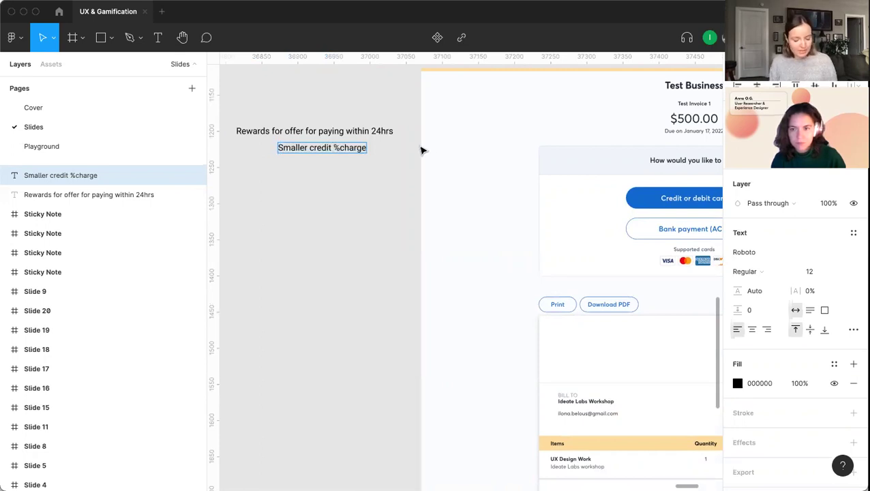
{"action": "type", "text": "card"}
{"action": "key", "text": "Escape"}
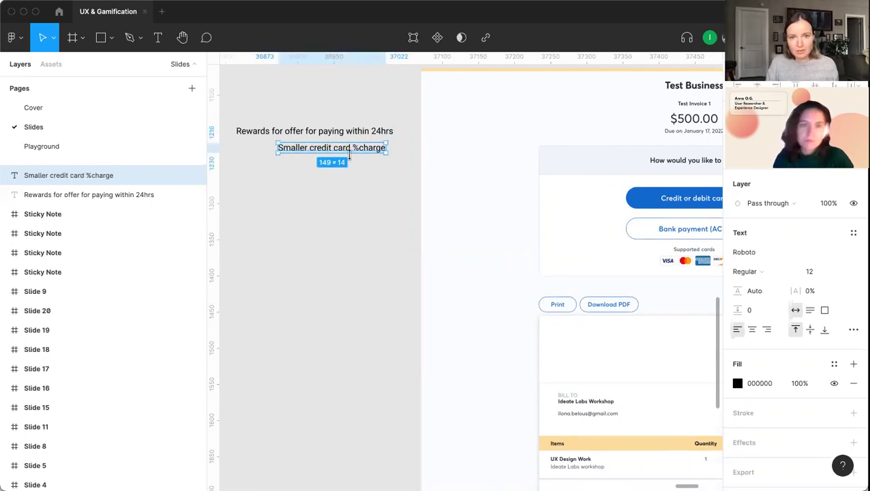
{"action": "left_click_drag", "start_coordinate": [352, 150], "coordinate": [347, 147]}
{"action": "left_click", "coordinate": [346, 147]}
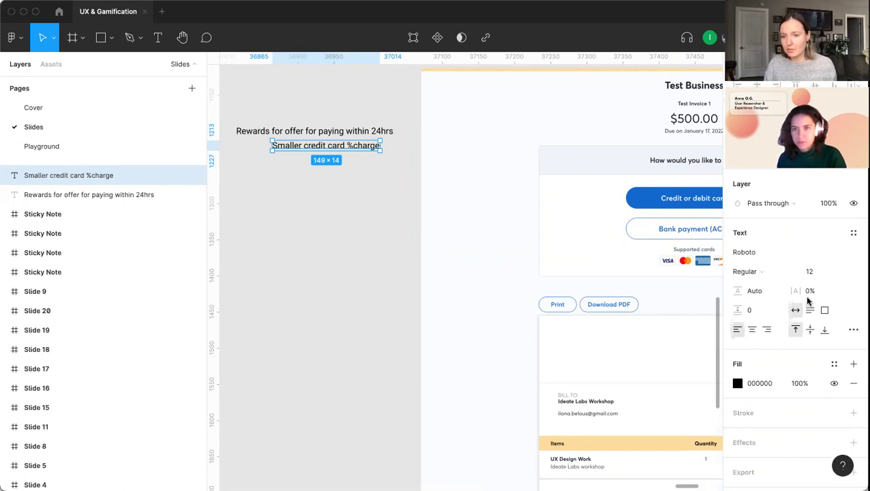
{"action": "left_click_drag", "start_coordinate": [300, 131], "coordinate": [310, 173]}
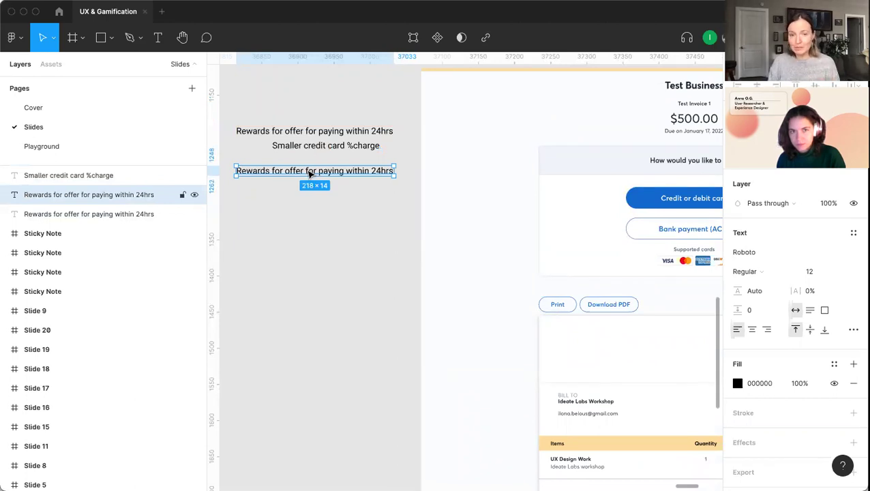
Step: Rewrite the copied rewards note to read 'Offer an additional product/service'
{"action": "double_click", "coordinate": [308, 172]}
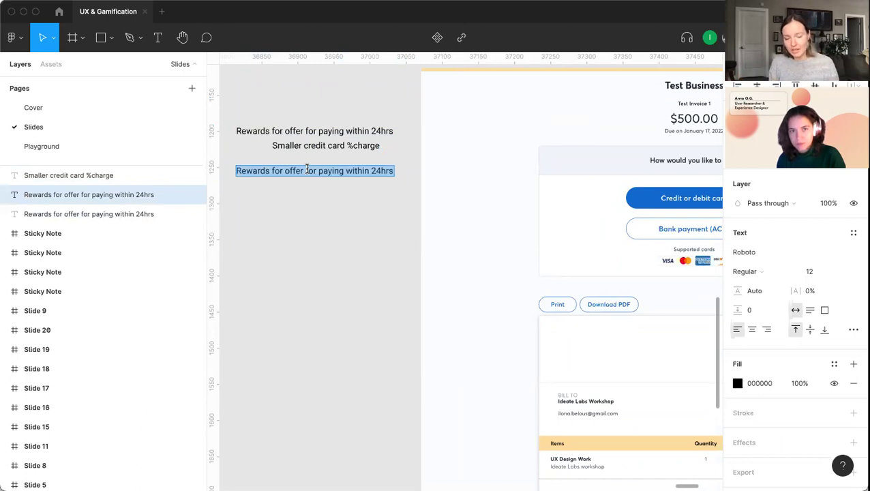
{"action": "key", "text": "Escape"}
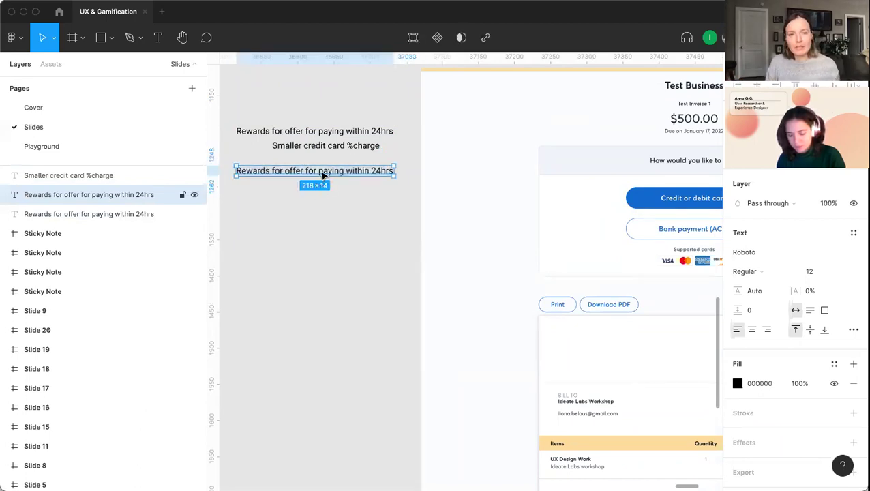
{"action": "mouse_move", "coordinate": [322, 174]}
{"action": "left_mouse_down"}
{"action": "mouse_move", "coordinate": [316, 180]}
{"action": "mouse_move", "coordinate": [324, 181]}
{"action": "left_mouse_up"}
{"action": "double_click", "coordinate": [320, 179]}
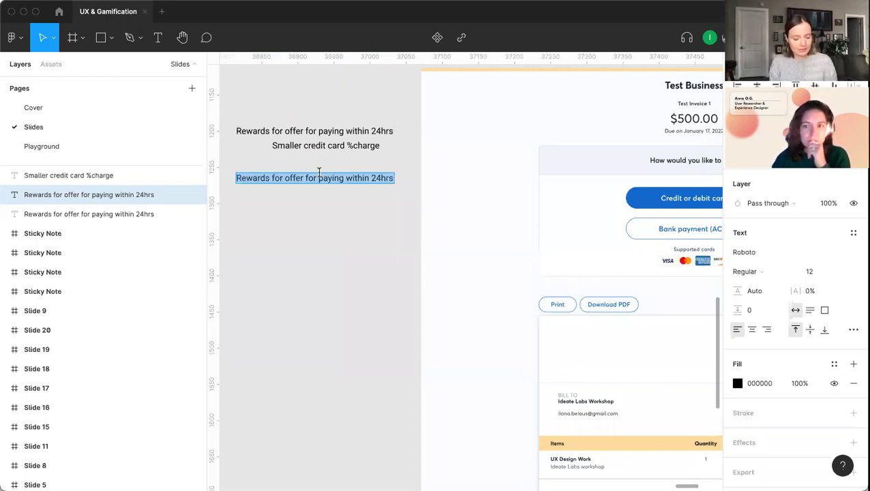
{"action": "key", "text": "BackSpace"}
{"action": "type", "text": "Offer ad"}
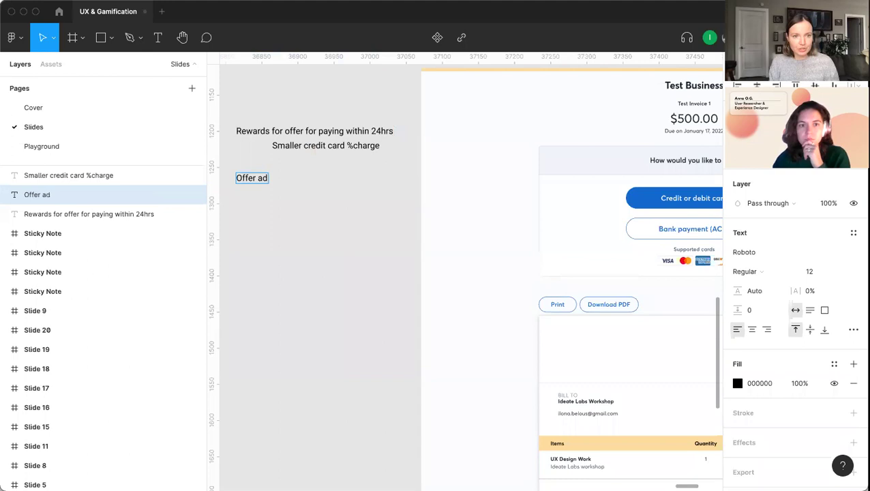
{"action": "key", "text": "BackSpace"}
{"action": "type", "text": "nd"}
{"action": "key", "text": "BackSpace"}
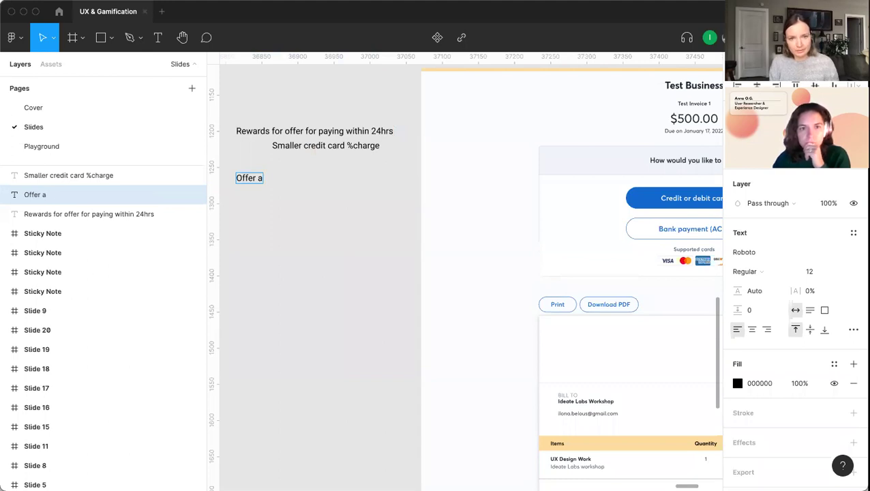
{"action": "type", "text": "n additional prod"}
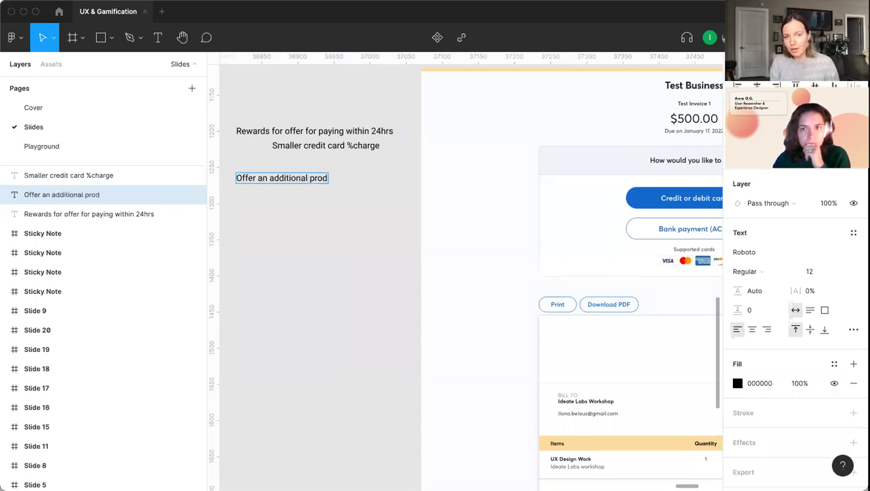
{"action": "type", "text": "uct/service"}
{"action": "key", "text": "Escape"}
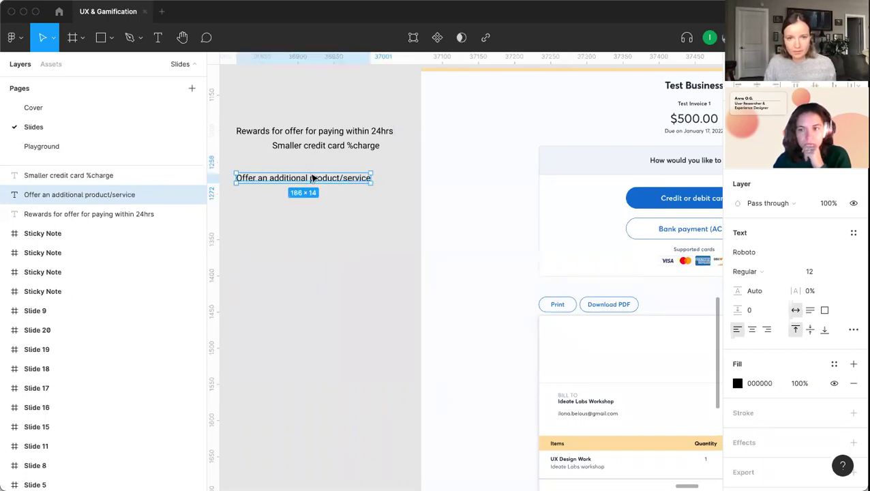
Step: Align the offer note under the credit-card line beside the invoice
{"action": "left_click_drag", "start_coordinate": [313, 177], "coordinate": [346, 162]}
{"action": "left_click", "coordinate": [341, 198]}
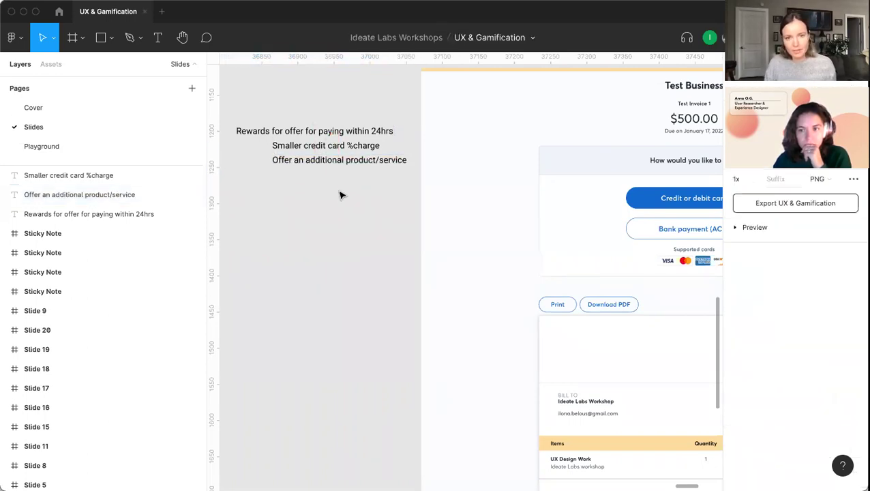
{"action": "scroll", "coordinate": [341, 195], "scroll_direction": "down", "scroll_amount": 1}
{"action": "left_click_drag", "start_coordinate": [363, 208], "coordinate": [343, 202]}
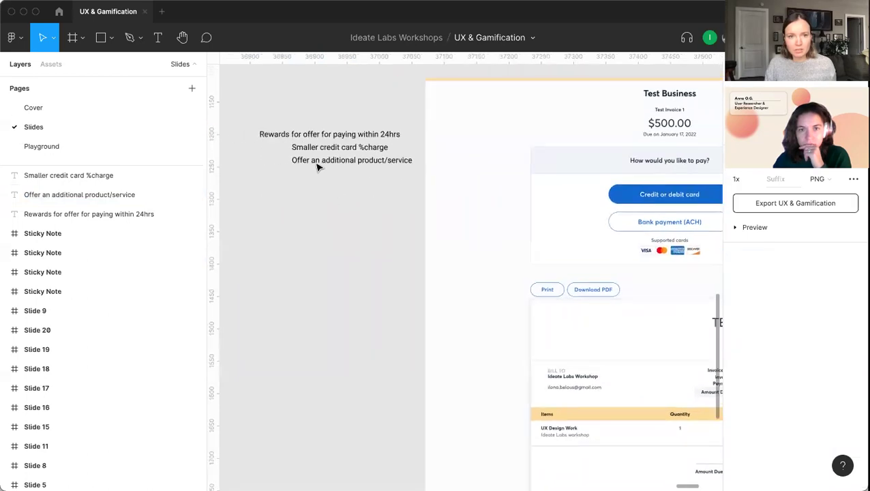
{"action": "left_click", "coordinate": [317, 167]}
{"action": "left_click_drag", "start_coordinate": [317, 167], "coordinate": [298, 169]}
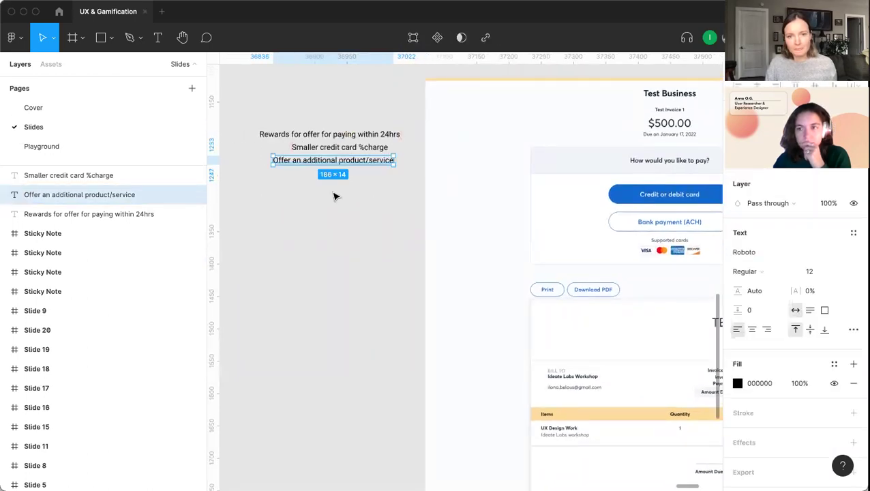
{"action": "scroll", "coordinate": [321, 218], "scroll_direction": "down", "scroll_amount": 3}
{"action": "left_click", "coordinate": [339, 233]}
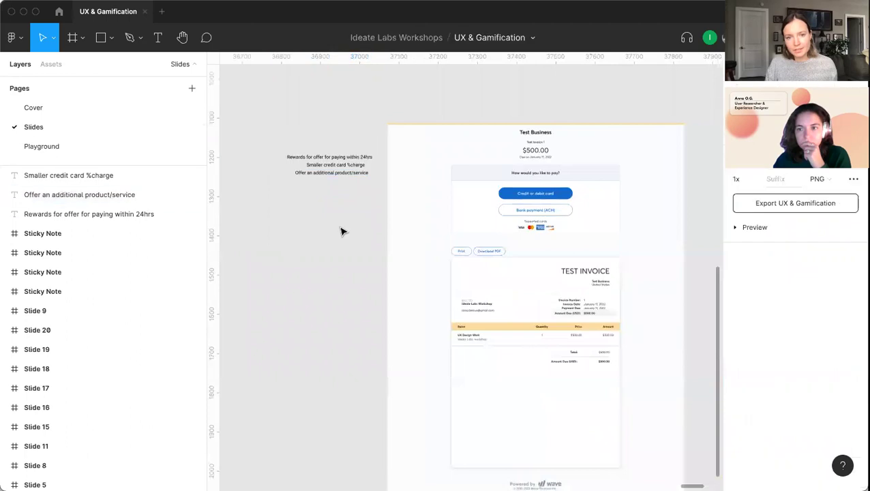
Step: Draw a grey rectangle and stretch it into a tall column along the invoice's left edge
{"action": "scroll", "coordinate": [341, 231], "scroll_direction": "up", "scroll_amount": 2}
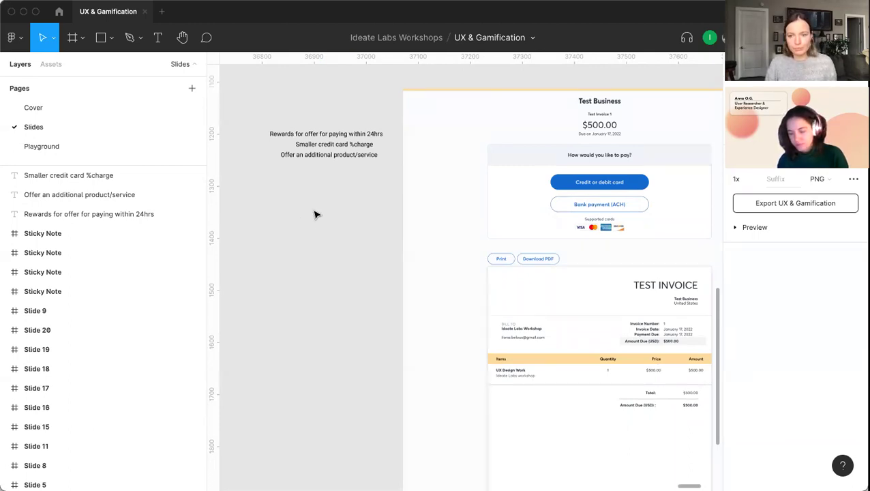
{"action": "key", "text": "r"}
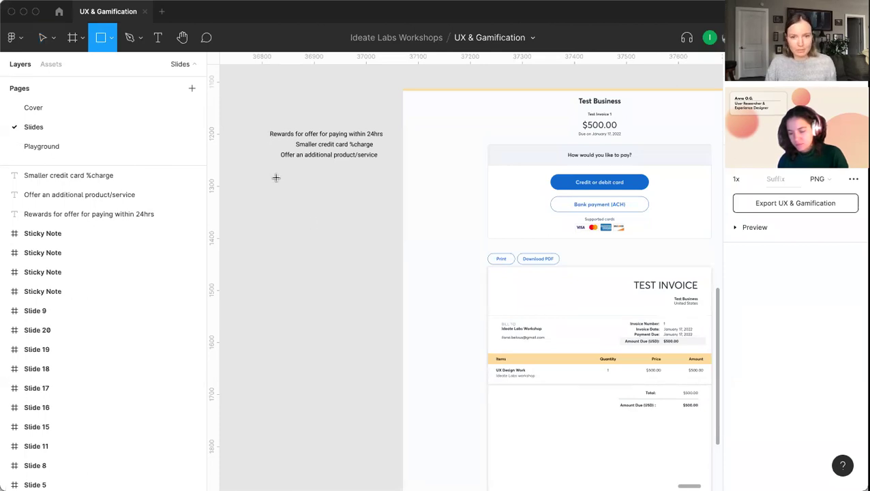
{"action": "left_click_drag", "start_coordinate": [270, 193], "coordinate": [379, 284]}
{"action": "scroll", "coordinate": [326, 229], "scroll_direction": "up", "scroll_amount": 3}
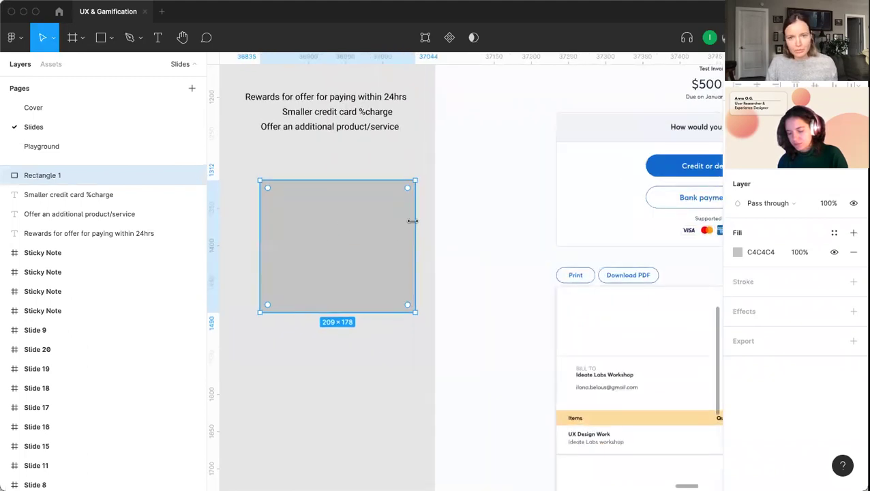
{"action": "left_click_drag", "start_coordinate": [416, 221], "coordinate": [489, 172]}
{"action": "scroll", "coordinate": [490, 173], "scroll_direction": "up", "scroll_amount": 2}
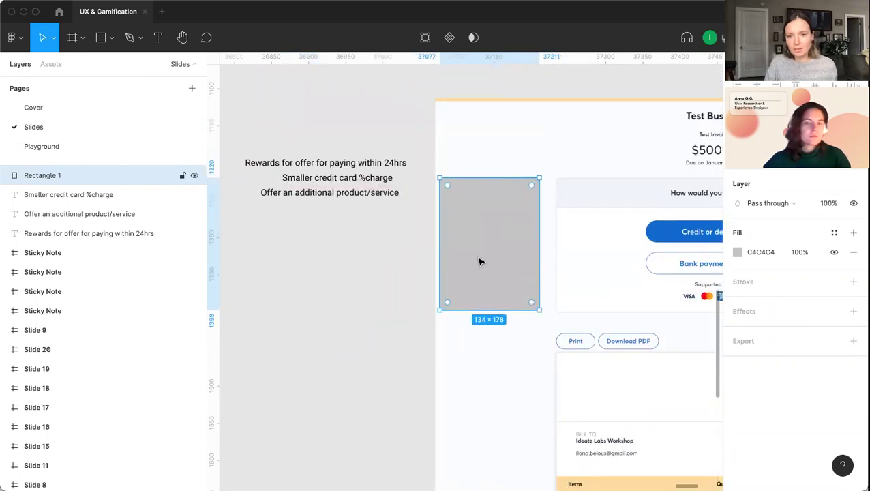
{"action": "left_click_drag", "start_coordinate": [437, 244], "coordinate": [434, 242]}
{"action": "left_click_drag", "start_coordinate": [472, 178], "coordinate": [472, 116]}
{"action": "left_click_drag", "start_coordinate": [509, 310], "coordinate": [502, 465]}
{"action": "scroll", "coordinate": [481, 326], "scroll_direction": "down", "scroll_amount": 3}
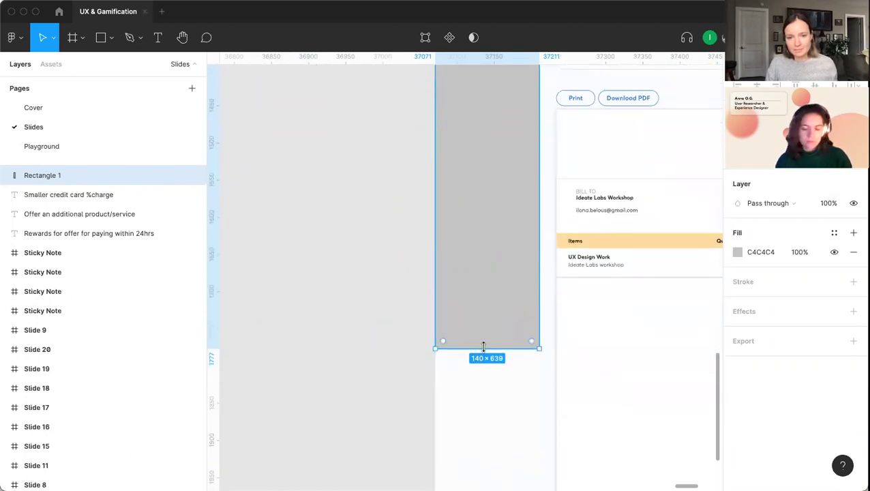
{"action": "left_click_drag", "start_coordinate": [482, 346], "coordinate": [481, 413]}
{"action": "scroll", "coordinate": [481, 361], "scroll_direction": "up", "scroll_amount": 5}
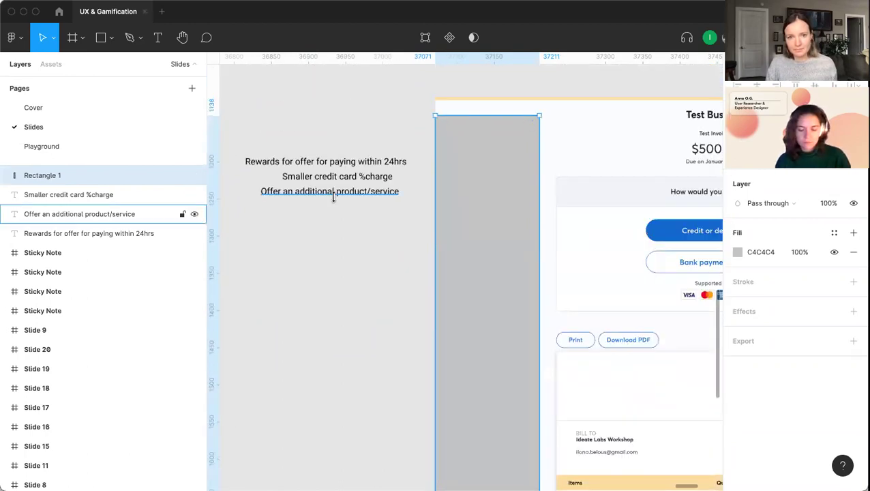
Step: Copy the rewards note onto the rectangle, bring it forward, and start retyping it as 'Previously Paid Invoices'
{"action": "left_click", "coordinate": [334, 193]}
{"action": "left_click", "coordinate": [316, 164]}
{"action": "left_click_drag", "start_coordinate": [315, 164], "coordinate": [469, 148]}
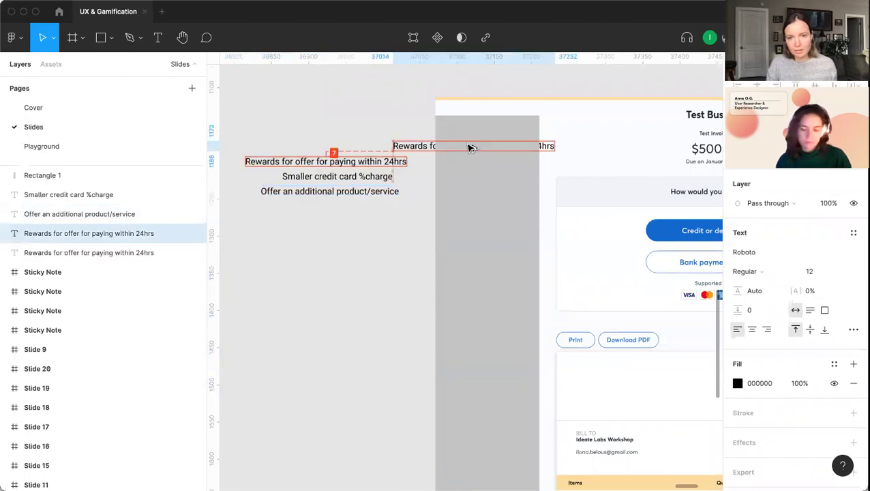
{"action": "key", "text": "super+bracketright"}
{"action": "key", "text": "super+bracketright"}
{"action": "key", "text": "super+bracketright"}
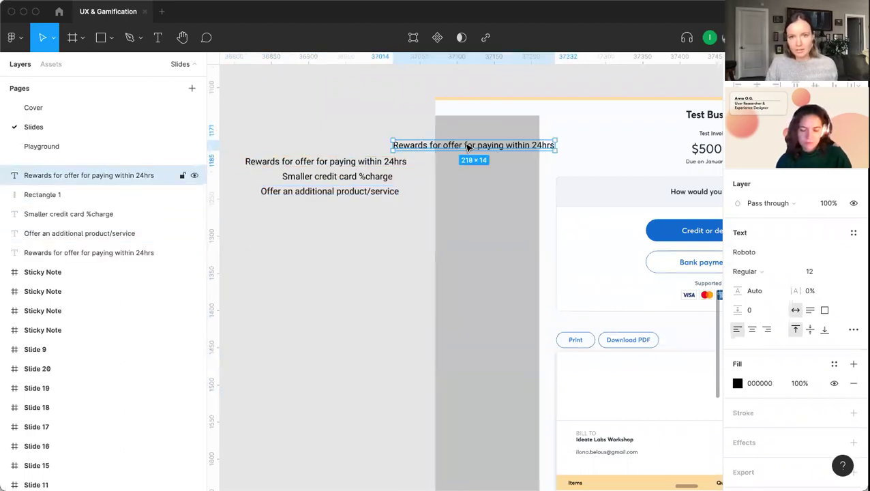
{"action": "double_click", "coordinate": [469, 146]}
{"action": "type", "text": "Prevo"}
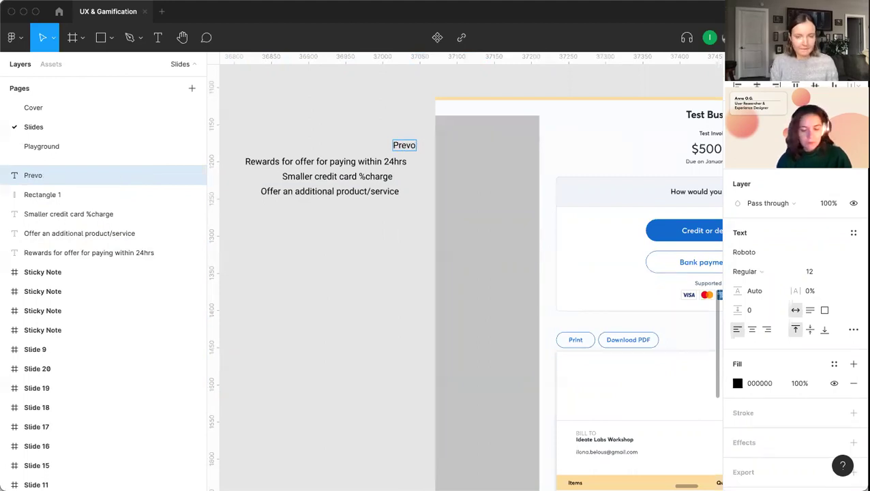
{"action": "type", "text": "ipiously"}
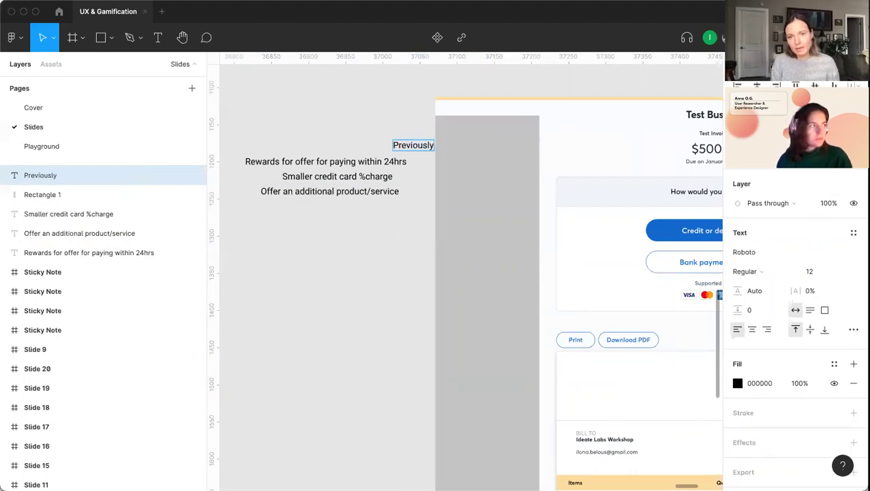
{"action": "type", "text": " Paid Invoices"}
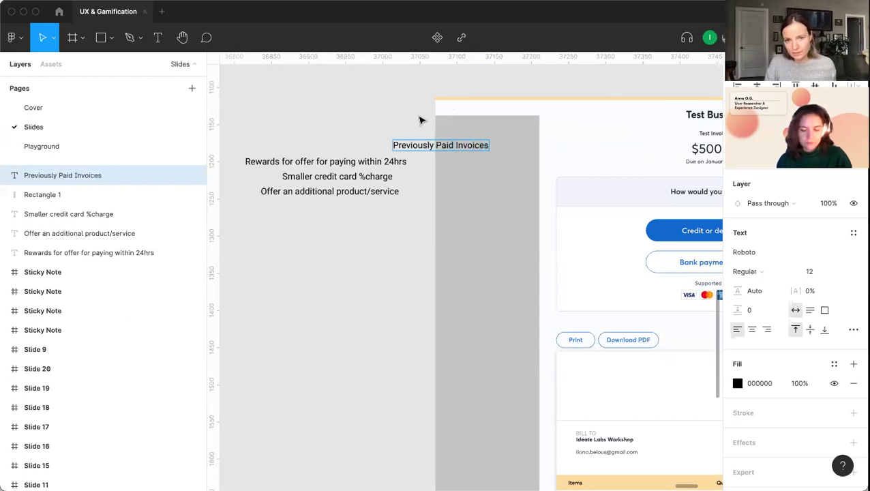
Step: Place the 'Previously Paid Invoices' heading atop the grey column with a 'within 24hrs' line centred beneath
{"action": "key", "text": "Escape"}
{"action": "left_click_drag", "start_coordinate": [428, 147], "coordinate": [474, 142]}
{"action": "key", "text": "Return"}
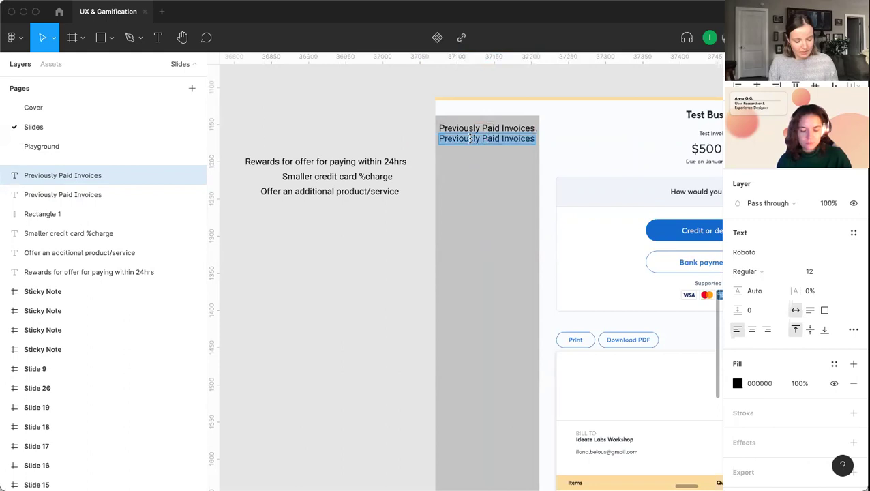
{"action": "type", "text": "within 24hrs"}
{"action": "key", "text": "Escape"}
{"action": "left_click_drag", "start_coordinate": [481, 140], "coordinate": [499, 144]}
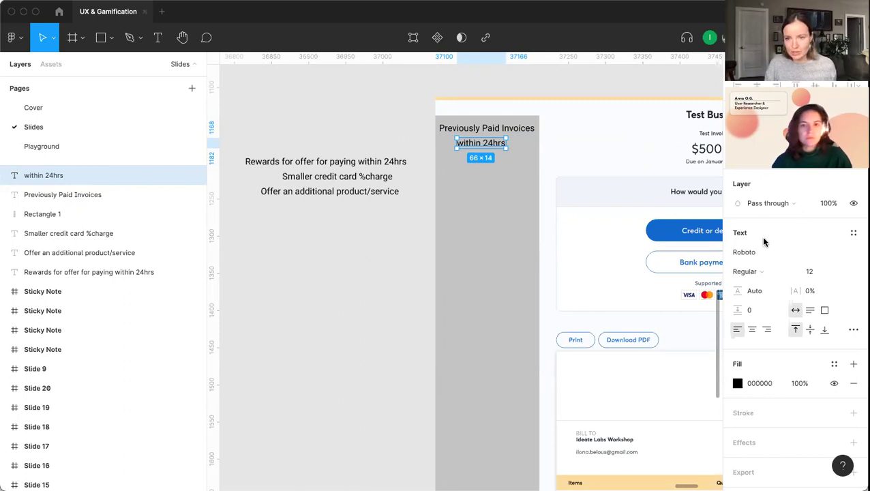
Step: Make the 'within 24hrs' line italic
{"action": "double_click", "coordinate": [497, 147]}
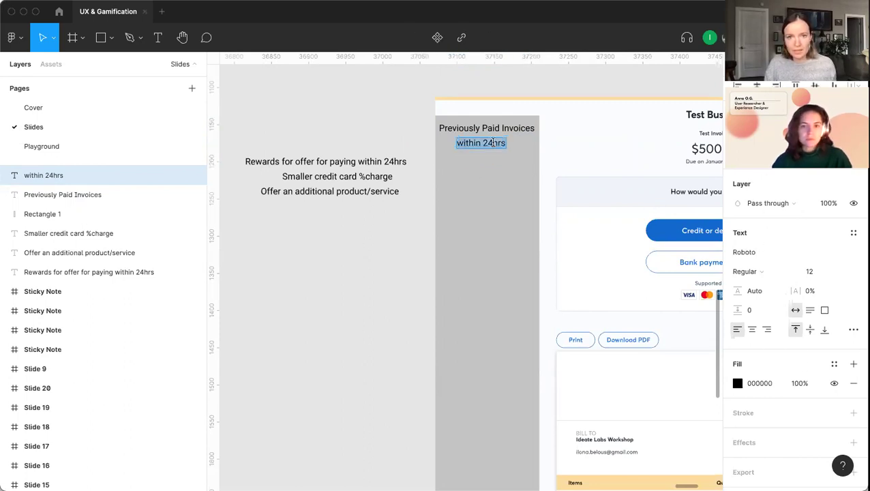
{"action": "key", "text": "Escape"}
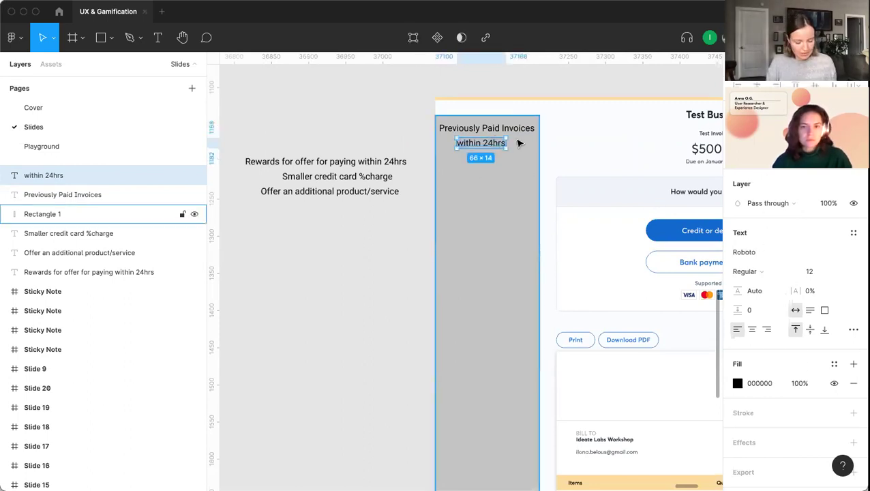
{"action": "double_click", "coordinate": [480, 143]}
{"action": "key", "text": "super+i"}
{"action": "key", "text": "Escape"}
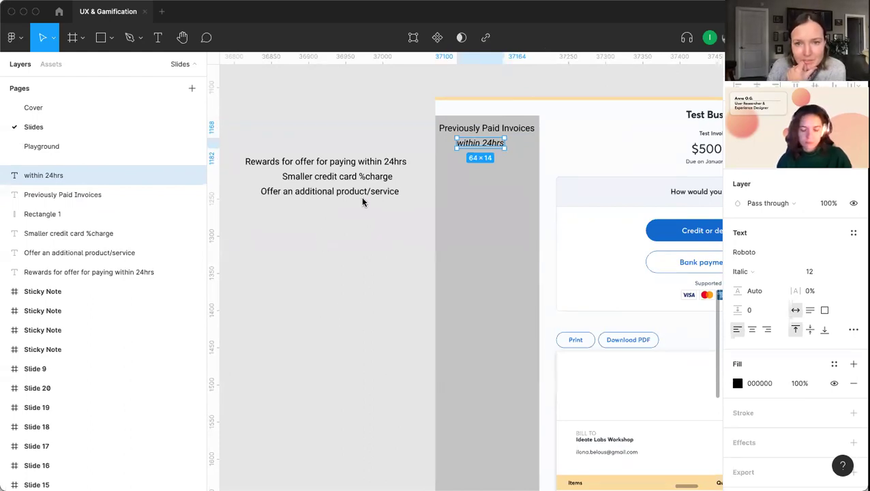
Step: Duplicate the offer note as 'Fun visual feedback when you complete a field' below the other ideas
{"action": "left_click", "coordinate": [264, 192]}
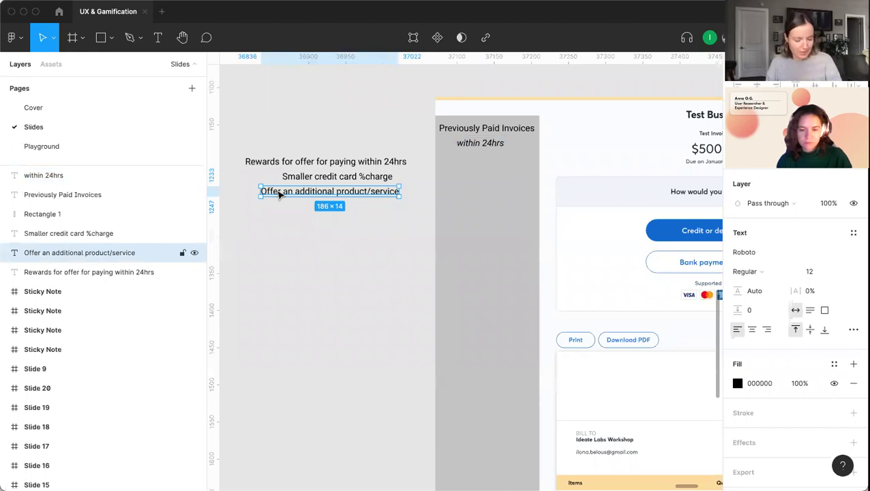
{"action": "left_click_drag", "start_coordinate": [283, 194], "coordinate": [272, 250]}
{"action": "double_click", "coordinate": [270, 249]}
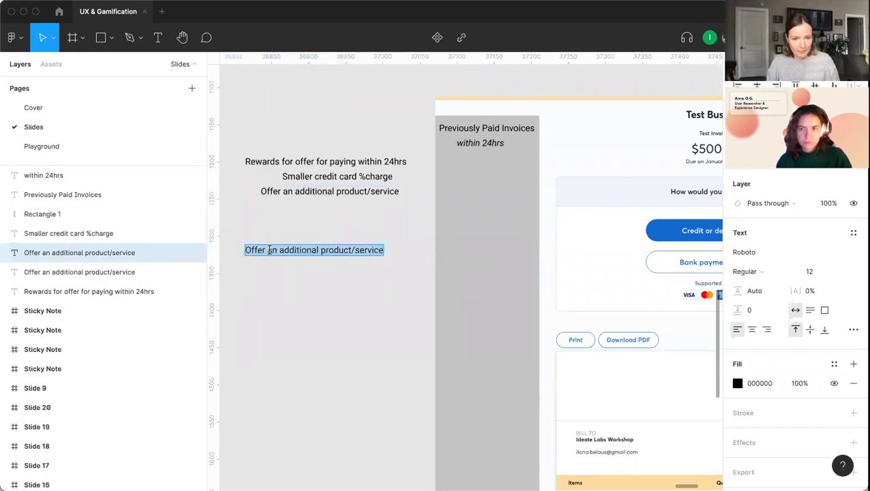
{"action": "type", "text": "Fun visual"}
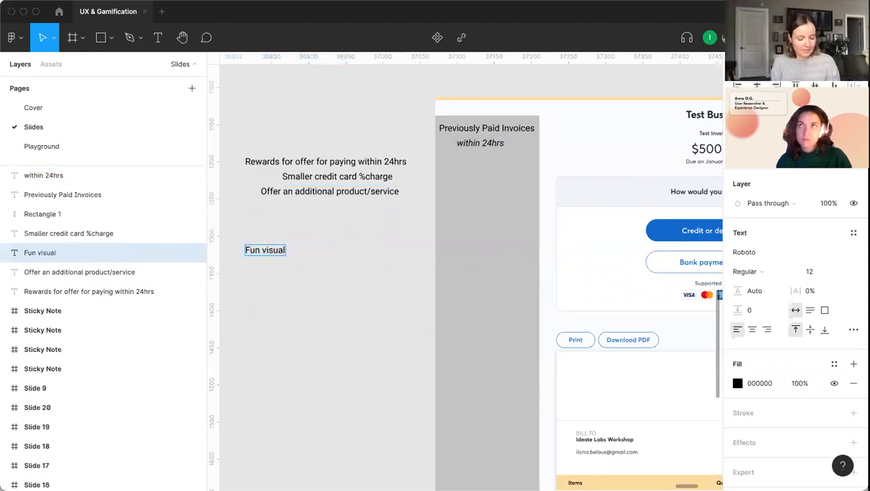
{"action": "type", "text": " feedback when you"}
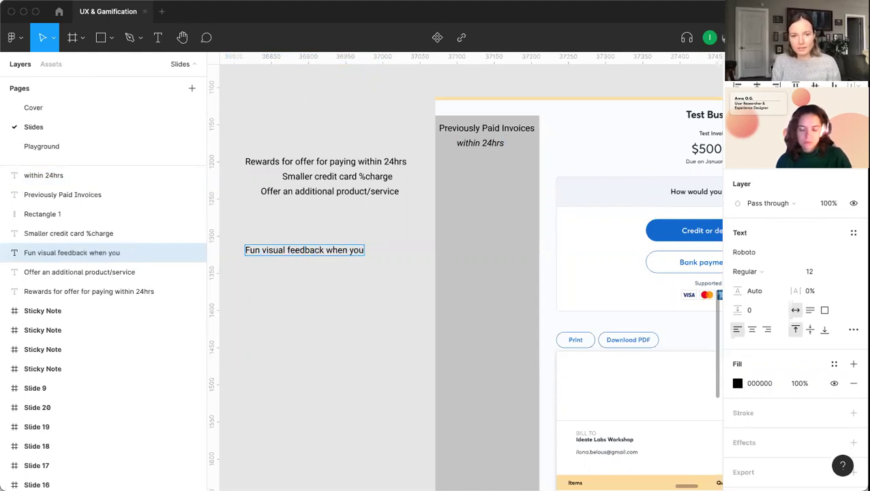
{"action": "type", "text": " complete a field"}
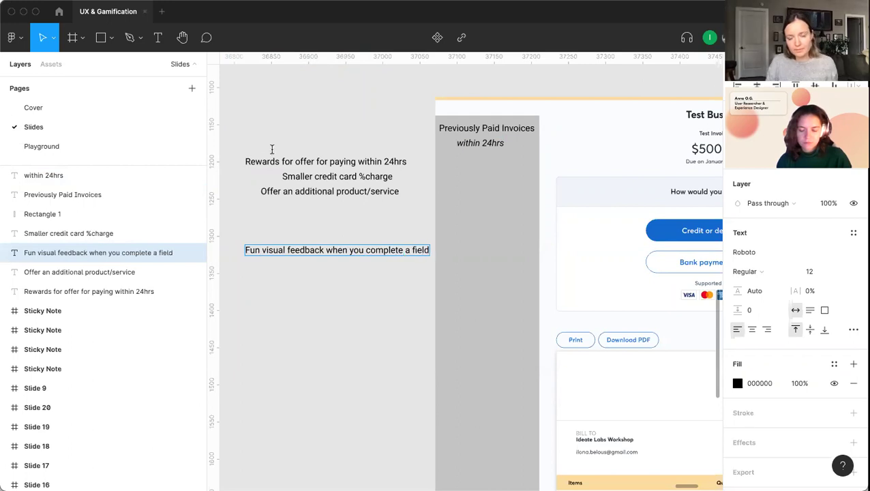
{"action": "key", "text": "Escape"}
{"action": "left_click_drag", "start_coordinate": [313, 251], "coordinate": [293, 239]}
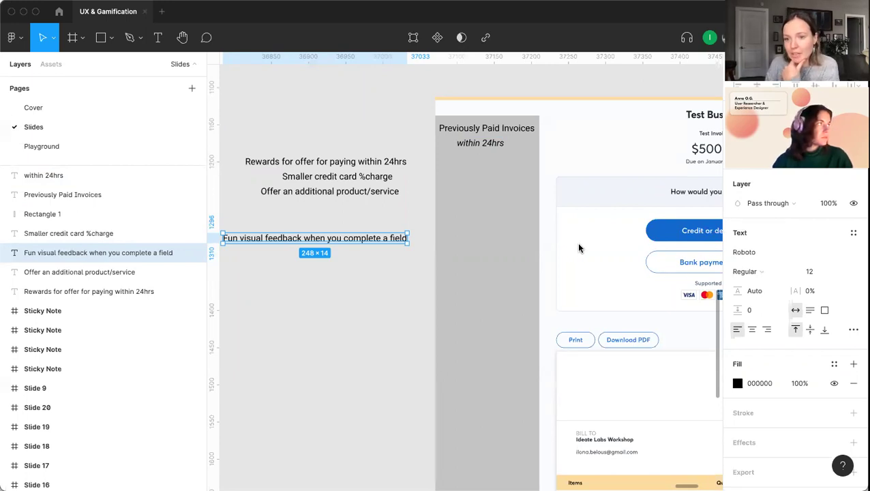
{"action": "scroll", "coordinate": [576, 248], "scroll_direction": "right", "scroll_amount": 3}
{"action": "scroll", "coordinate": [512, 229], "scroll_direction": "down", "scroll_amount": 3}
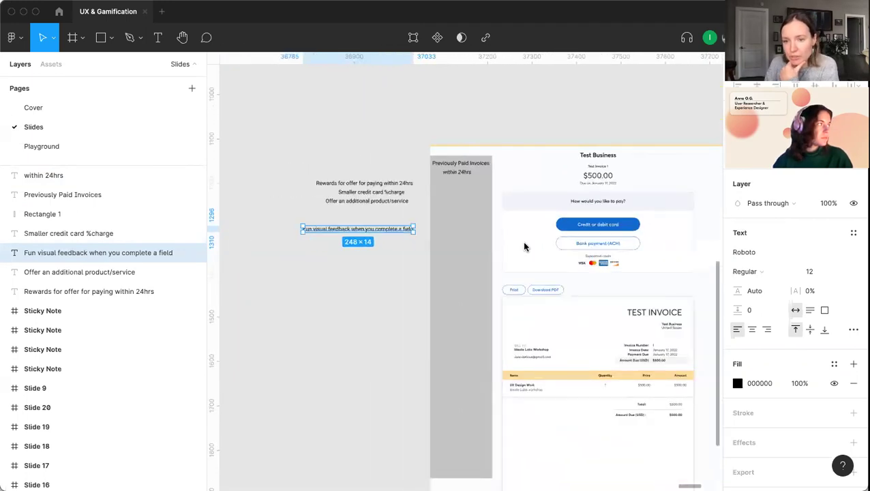
{"action": "scroll", "coordinate": [505, 232], "scroll_direction": "right", "scroll_amount": 1}
{"action": "scroll", "coordinate": [496, 222], "scroll_direction": "down", "scroll_amount": 2}
{"action": "scroll", "coordinate": [512, 231], "scroll_direction": "up", "scroll_amount": 5}
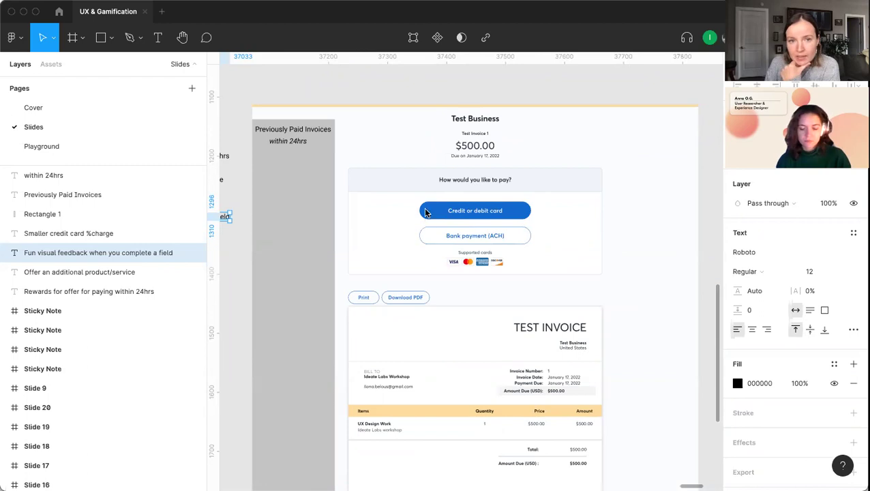
{"action": "left_click", "coordinate": [390, 117]}
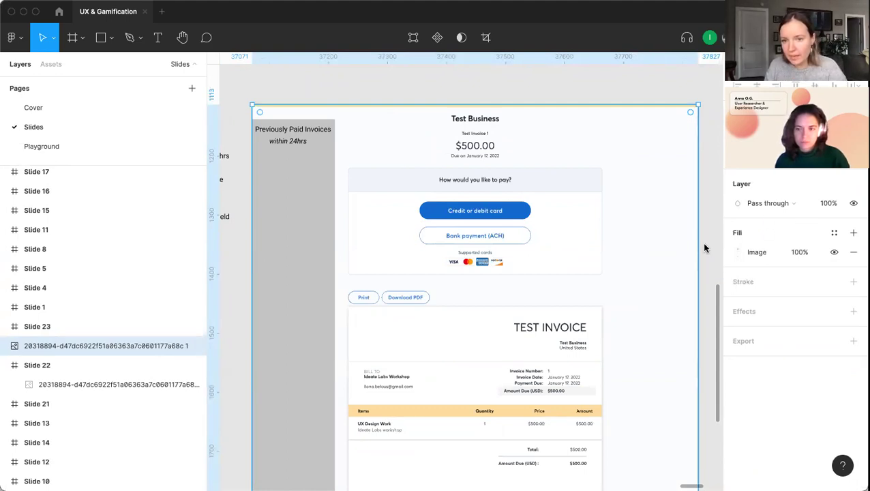
{"action": "scroll", "coordinate": [506, 303], "scroll_direction": "left", "scroll_amount": 3}
{"action": "scroll", "coordinate": [506, 303], "scroll_direction": "left", "scroll_amount": 3}
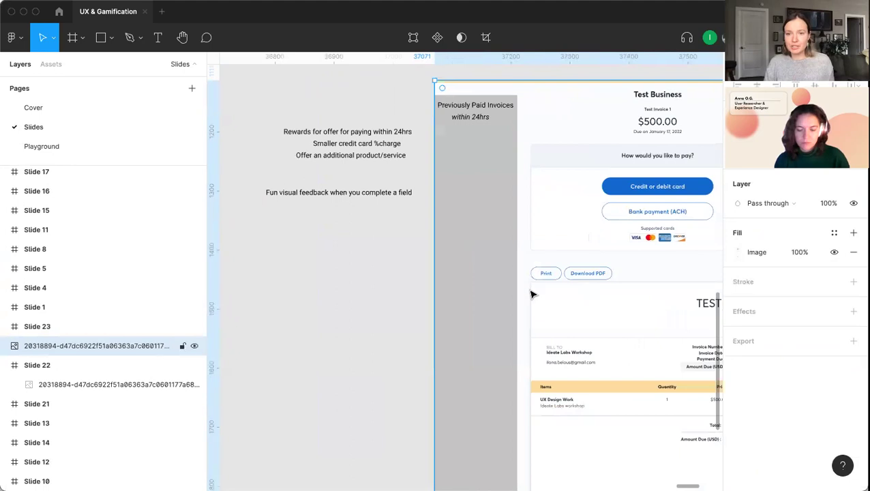
Step: Duplicate the credit card note below the offer note and retype it as '5% off next purchase'
{"action": "left_click", "coordinate": [347, 154]}
{"action": "left_click", "coordinate": [360, 141]}
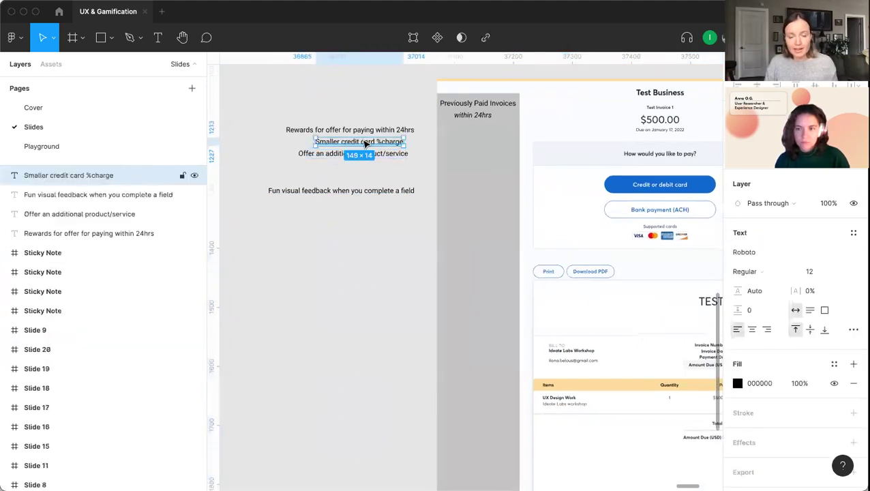
{"action": "left_click_drag", "start_coordinate": [364, 142], "coordinate": [360, 162]}
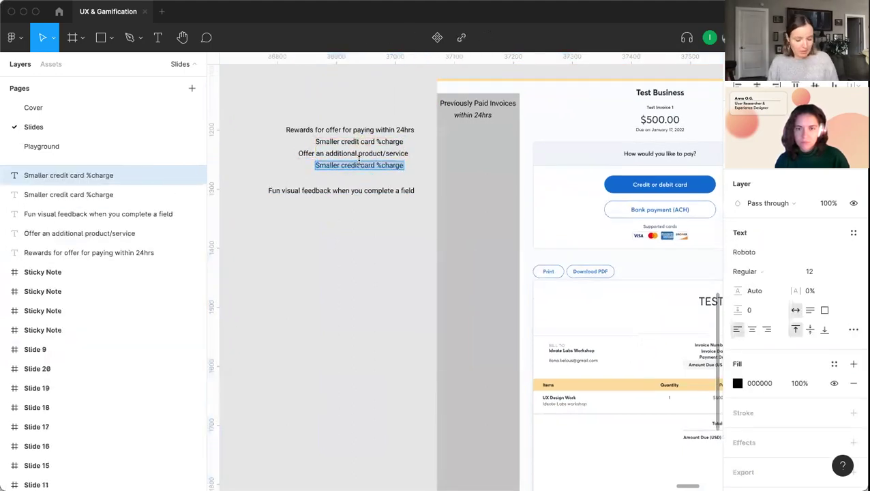
{"action": "type", "text": "S"}
{"action": "type", "text": "% off next purchase"}
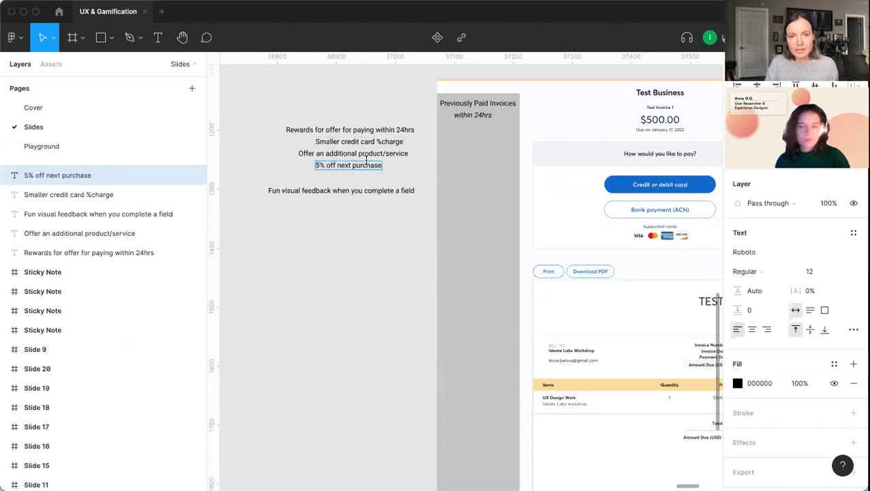
{"action": "key", "text": "Escape"}
{"action": "left_click_drag", "start_coordinate": [369, 172], "coordinate": [374, 174]}
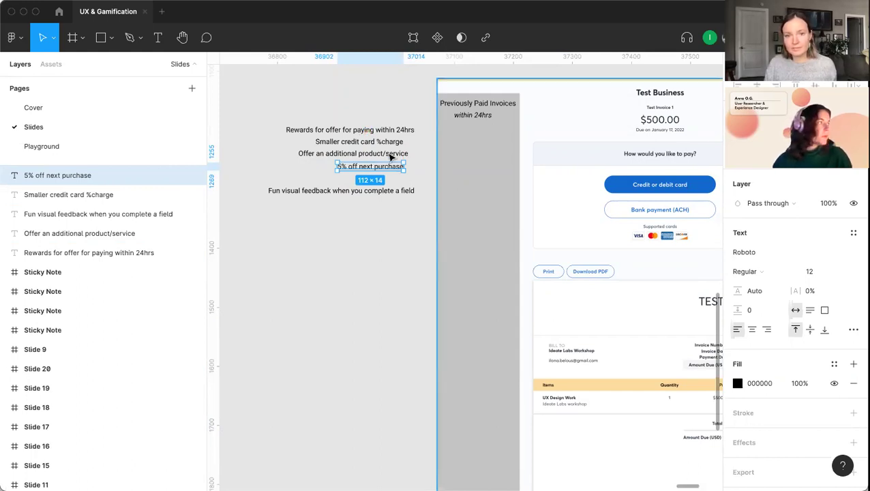
Step: Copy the 5% note as a 'sticker' label placed just to its left on the same line
{"action": "left_click_drag", "start_coordinate": [380, 167], "coordinate": [383, 183], "text": "alt"}
{"action": "double_click", "coordinate": [382, 180]}
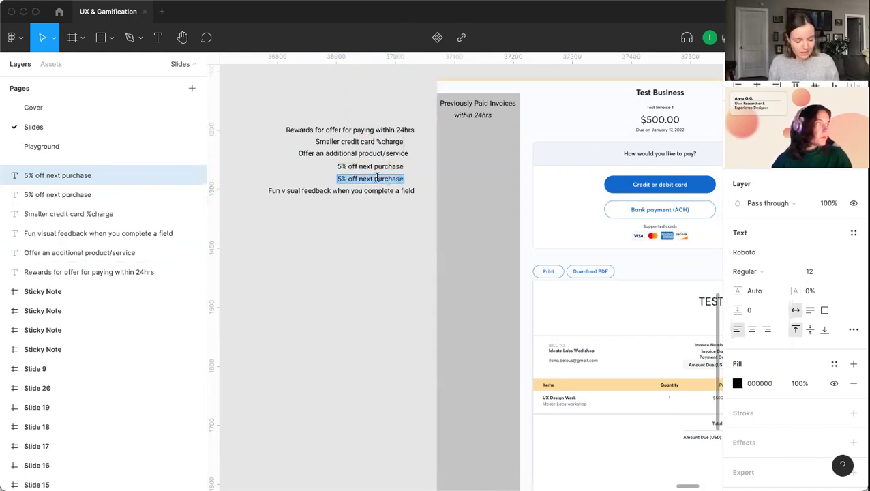
{"action": "type", "text": "sticker"}
{"action": "key", "text": "Escape"}
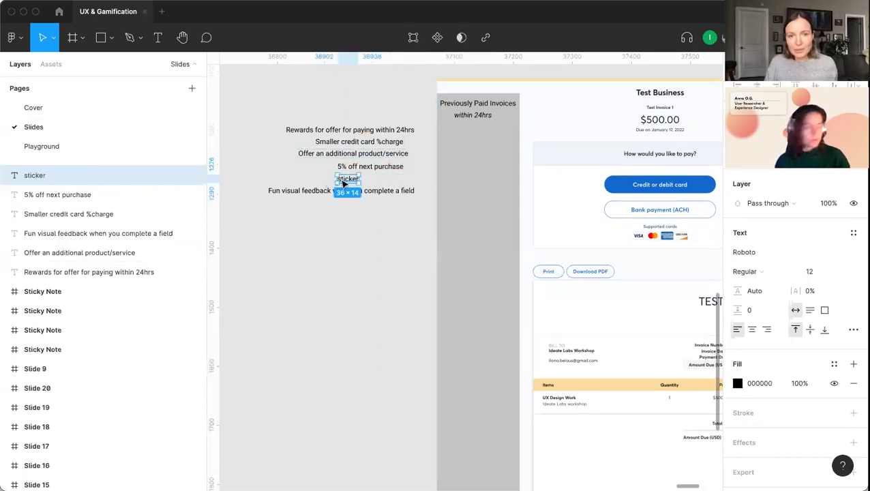
{"action": "left_click_drag", "start_coordinate": [348, 178], "coordinate": [325, 171]}
{"action": "left_click", "coordinate": [343, 171]}
{"action": "left_click", "coordinate": [320, 170]}
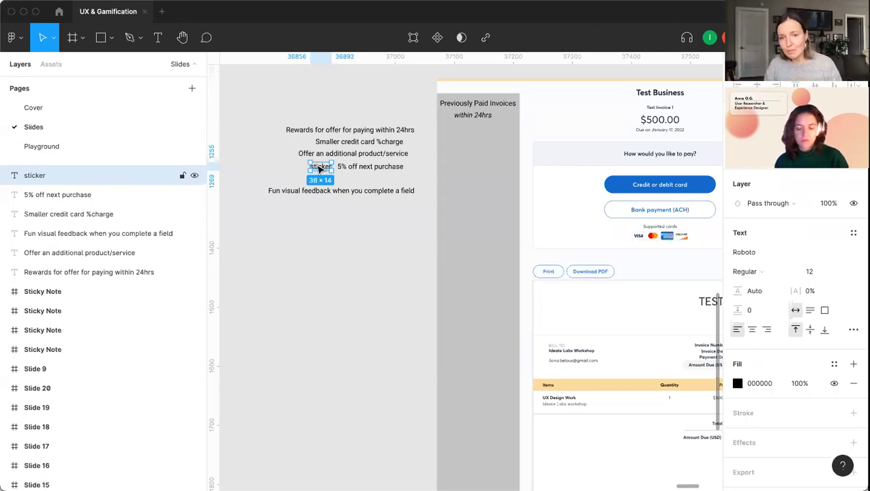
Step: Pan the canvas to bring the ideas notes with the 'sticker' line into view
{"action": "scroll", "coordinate": [312, 321], "scroll_direction": "right", "scroll_amount": 5}
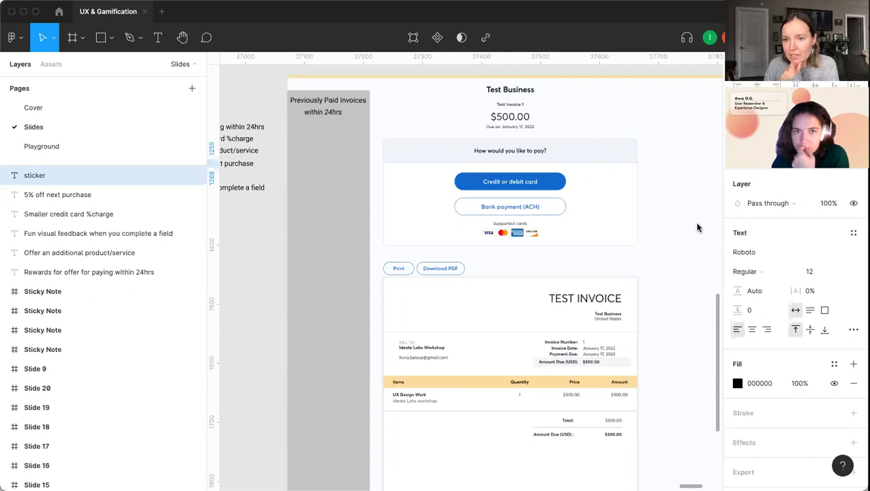
{"action": "scroll", "coordinate": [697, 227], "scroll_direction": "down", "scroll_amount": 1}
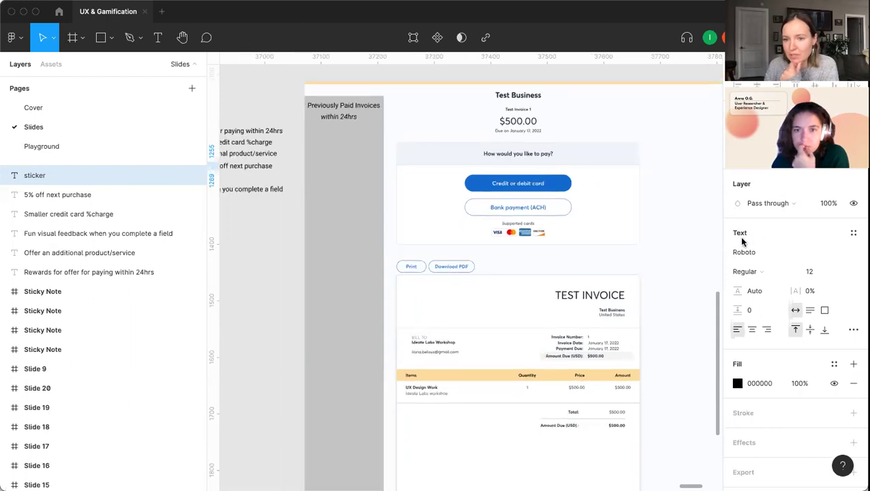
{"action": "scroll", "coordinate": [440, 281], "scroll_direction": "down", "scroll_amount": 1}
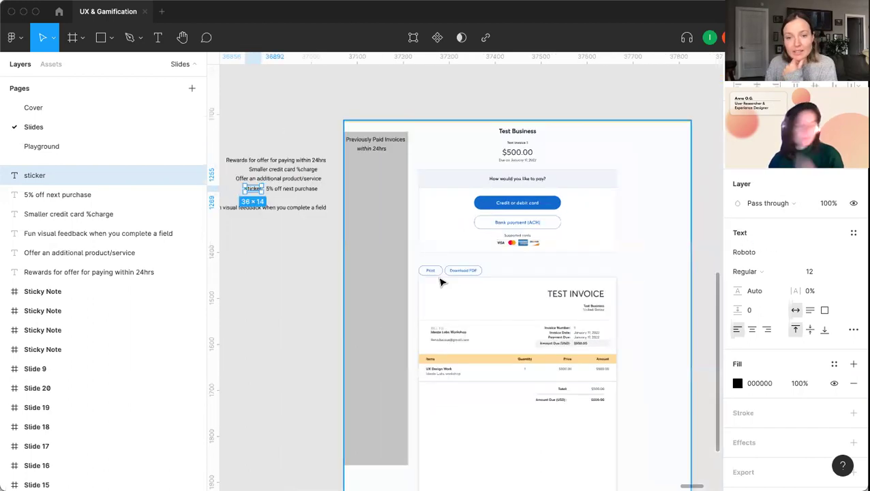
{"action": "scroll", "coordinate": [440, 281], "scroll_direction": "left", "scroll_amount": 3}
Step: Duplicate the grey Rectangle 1 to the invoice's top right and shorten it to 140×289
{"action": "left_click", "coordinate": [383, 227]}
{"action": "scroll", "coordinate": [341, 225], "scroll_direction": "right", "scroll_amount": 3}
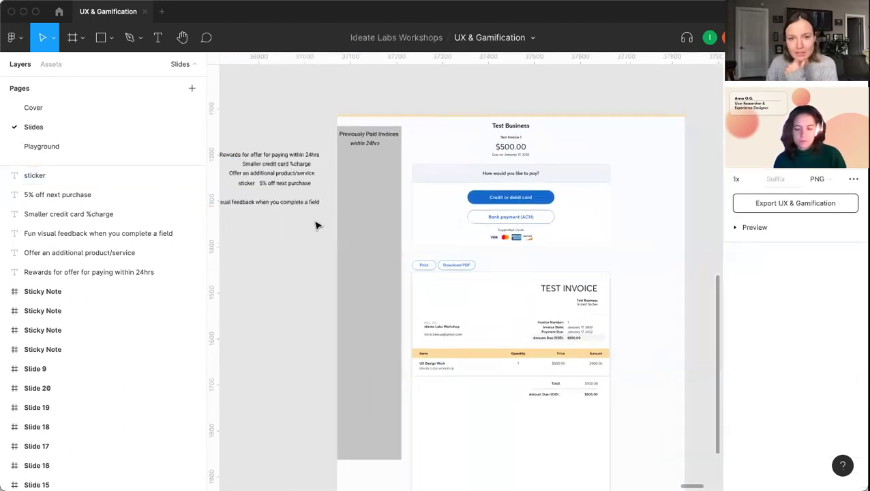
{"action": "left_click", "coordinate": [366, 216]}
{"action": "left_click_drag", "start_coordinate": [375, 213], "coordinate": [648, 206]}
{"action": "scroll", "coordinate": [552, 195], "scroll_direction": "right", "scroll_amount": 3}
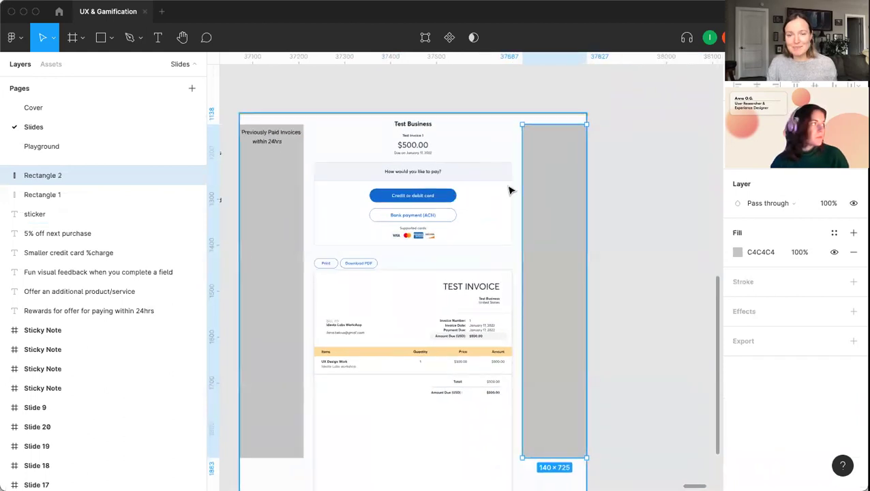
{"action": "scroll", "coordinate": [511, 190], "scroll_direction": "up", "scroll_amount": 1}
{"action": "scroll", "coordinate": [525, 218], "scroll_direction": "right", "scroll_amount": 1}
{"action": "scroll", "coordinate": [540, 252], "scroll_direction": "down", "scroll_amount": 5}
{"action": "scroll", "coordinate": [563, 327], "scroll_direction": "down", "scroll_amount": 1}
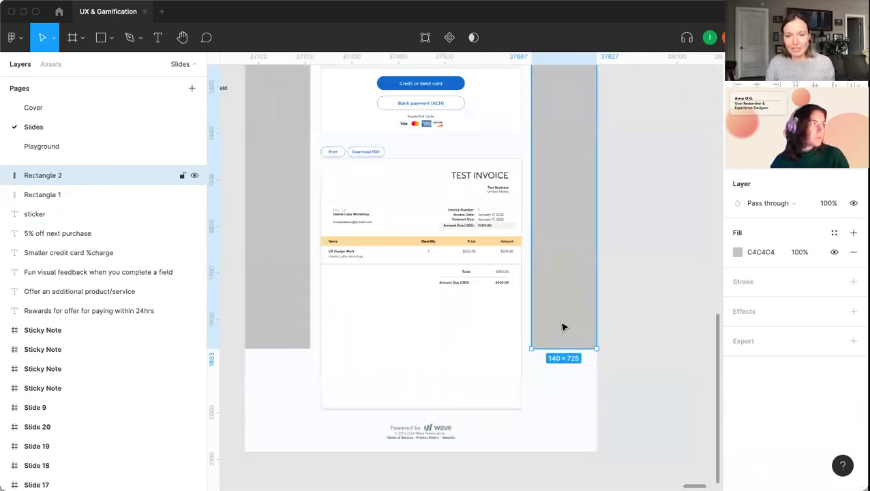
{"action": "scroll", "coordinate": [563, 327], "scroll_direction": "down", "scroll_amount": 3}
{"action": "scroll", "coordinate": [554, 381], "scroll_direction": "up", "scroll_amount": 2}
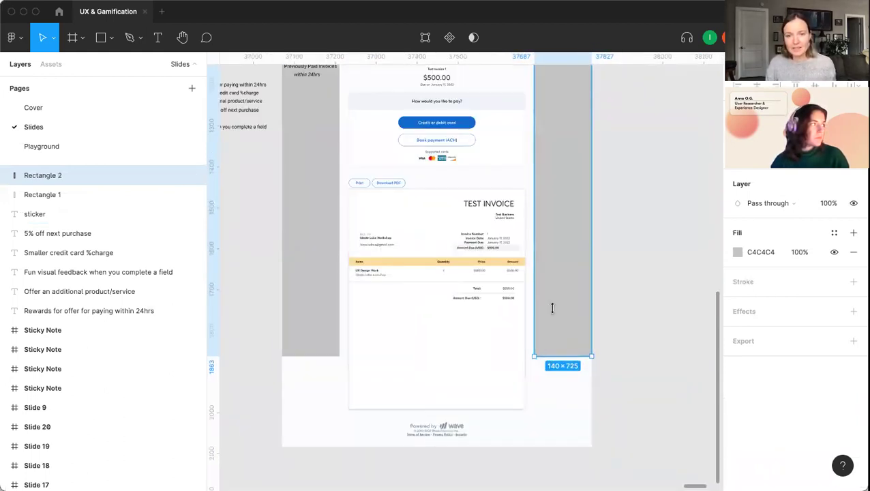
{"action": "left_click_drag", "start_coordinate": [552, 309], "coordinate": [552, 114]}
{"action": "scroll", "coordinate": [554, 150], "scroll_direction": "up", "scroll_amount": 3}
{"action": "left_click", "coordinate": [550, 165]}
{"action": "left_click", "coordinate": [579, 225]}
{"action": "left_click_drag", "start_coordinate": [566, 224], "coordinate": [561, 276]}
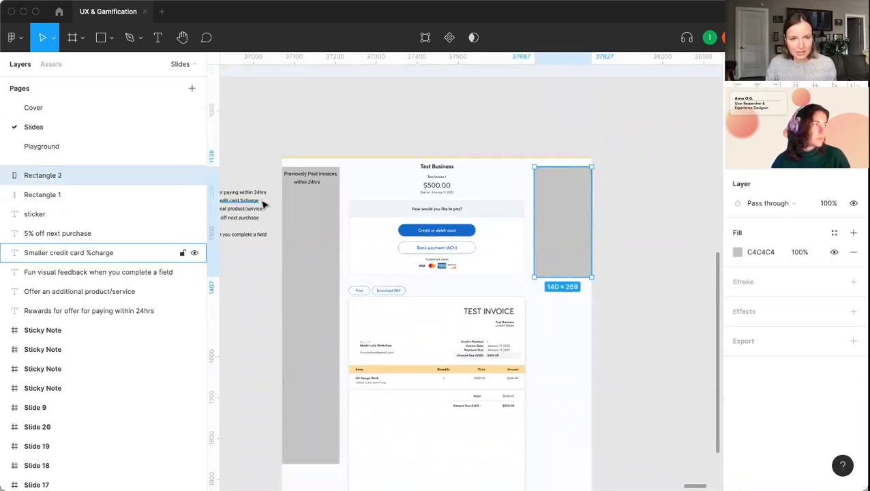
{"action": "left_click", "coordinate": [605, 204]}
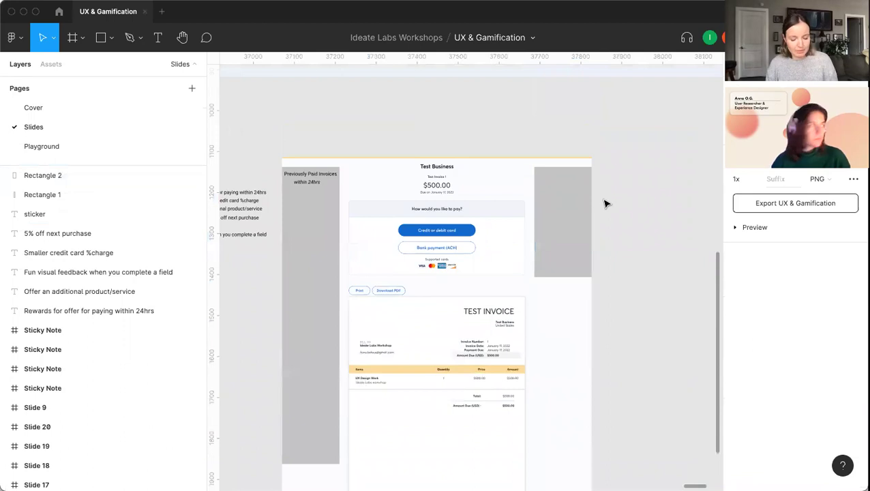
Step: Draw a 39×39 circle inside the right rectangle with fill FFFFFF
{"action": "key", "text": "o"}
{"action": "left_click_drag", "start_coordinate": [540, 179], "coordinate": [556, 196]}
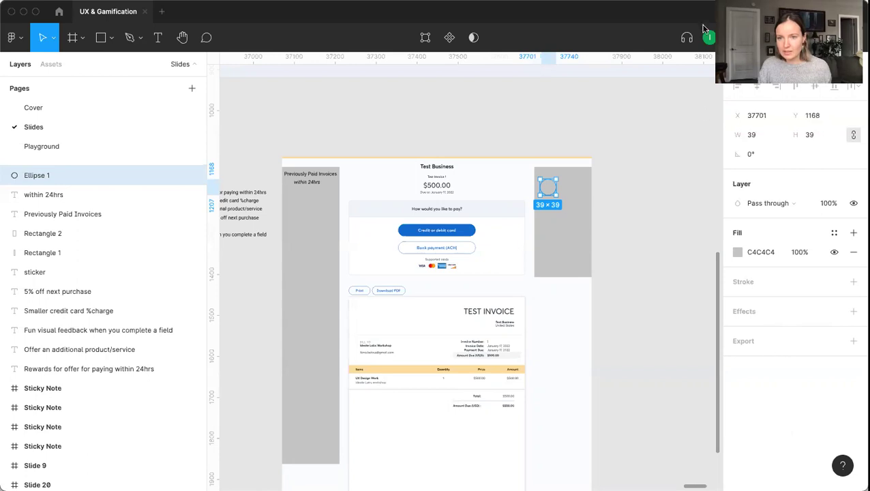
{"action": "left_click", "coordinate": [767, 252]}
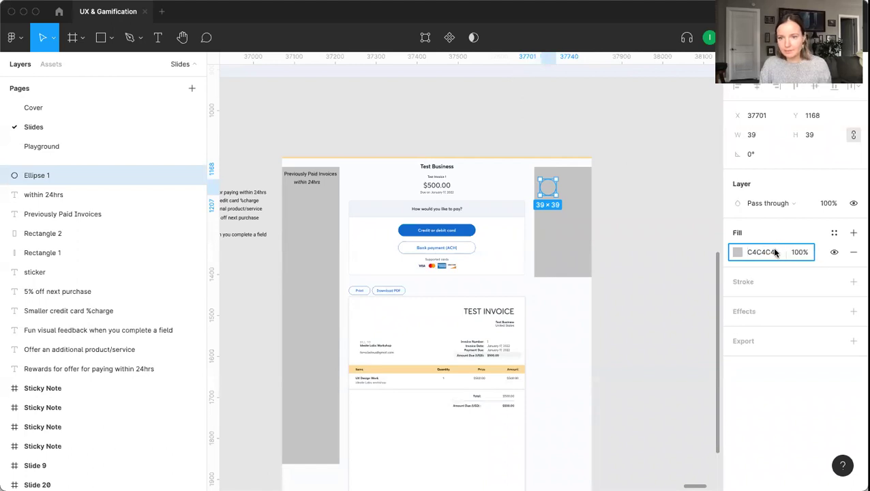
{"action": "left_click", "coordinate": [774, 252]}
{"action": "type", "text": "ffffff"}
{"action": "key", "text": "Return"}
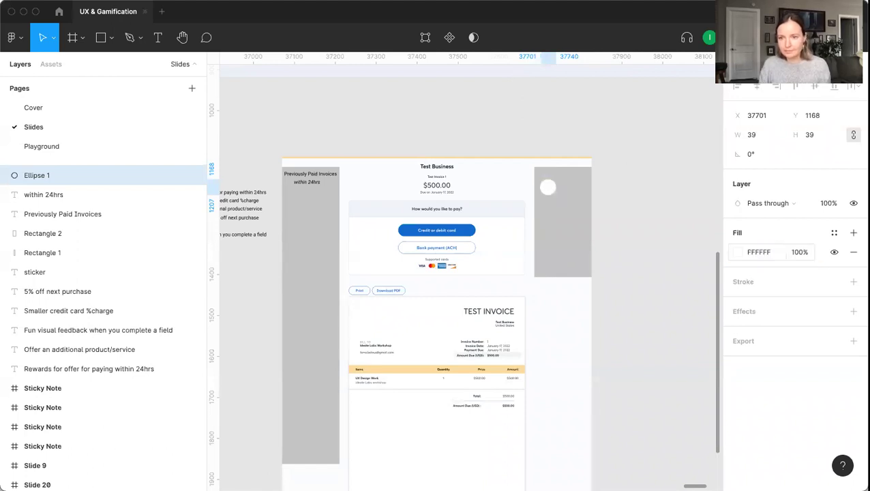
Step: Copy the Rewards note above the invoice and retype it as 'Paid'
{"action": "left_click", "coordinate": [328, 146]}
{"action": "scroll", "coordinate": [355, 136], "scroll_direction": "left", "scroll_amount": 3}
{"action": "left_click", "coordinate": [329, 173]}
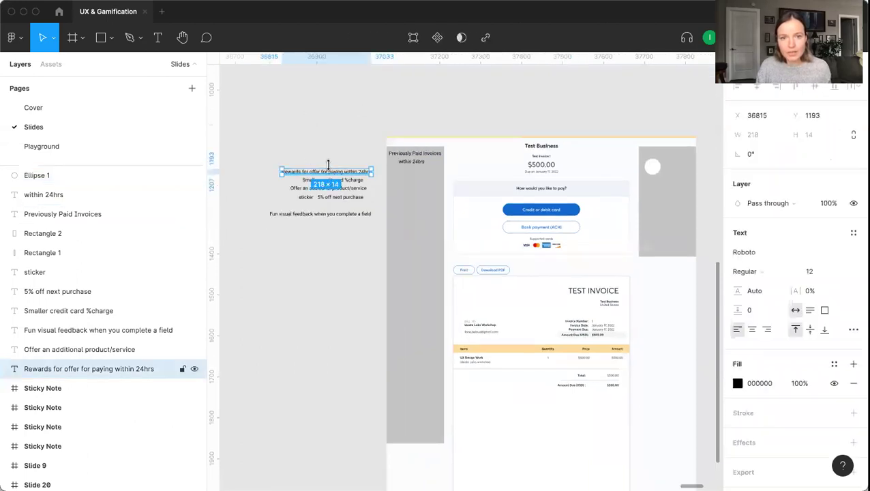
{"action": "left_click_drag", "start_coordinate": [329, 174], "coordinate": [470, 117]}
{"action": "scroll", "coordinate": [447, 128], "scroll_direction": "right", "scroll_amount": 2}
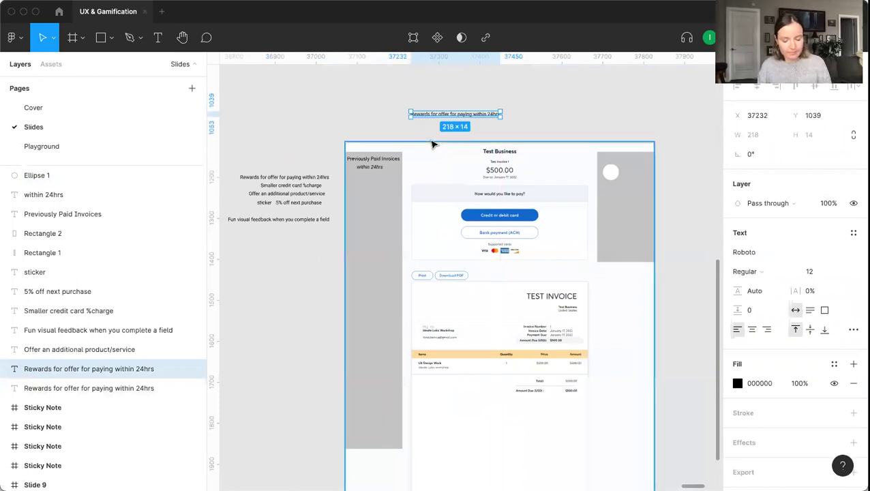
{"action": "scroll", "coordinate": [409, 186], "scroll_direction": "right", "scroll_amount": 2}
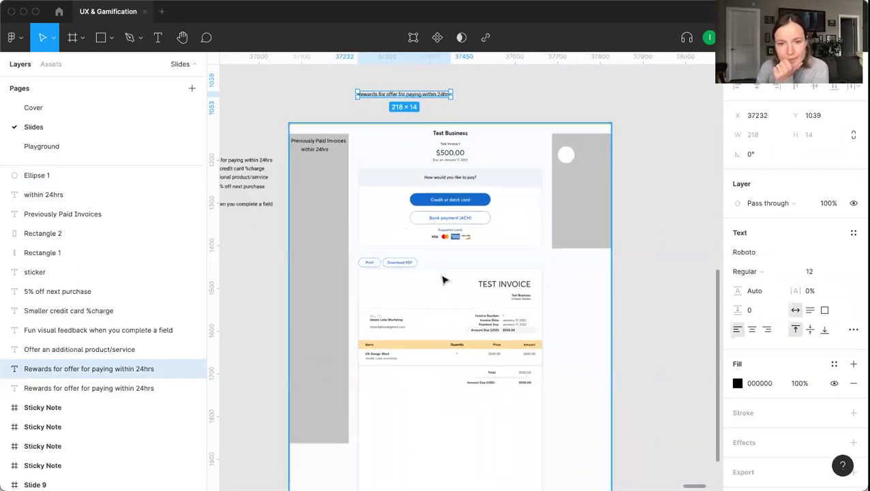
{"action": "scroll", "coordinate": [450, 281], "scroll_direction": "down", "scroll_amount": 5}
{"action": "scroll", "coordinate": [455, 278], "scroll_direction": "up", "scroll_amount": 2}
{"action": "scroll", "coordinate": [455, 268], "scroll_direction": "up", "scroll_amount": 5}
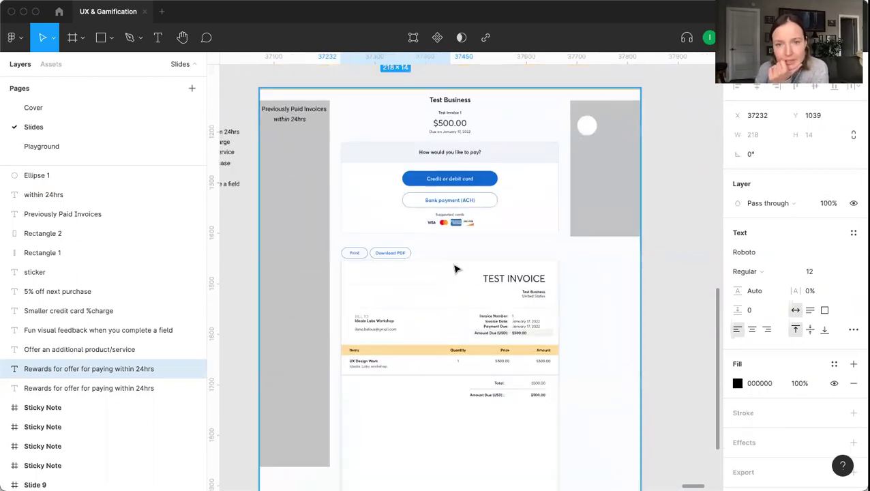
{"action": "scroll", "coordinate": [483, 171], "scroll_direction": "up", "scroll_amount": 2}
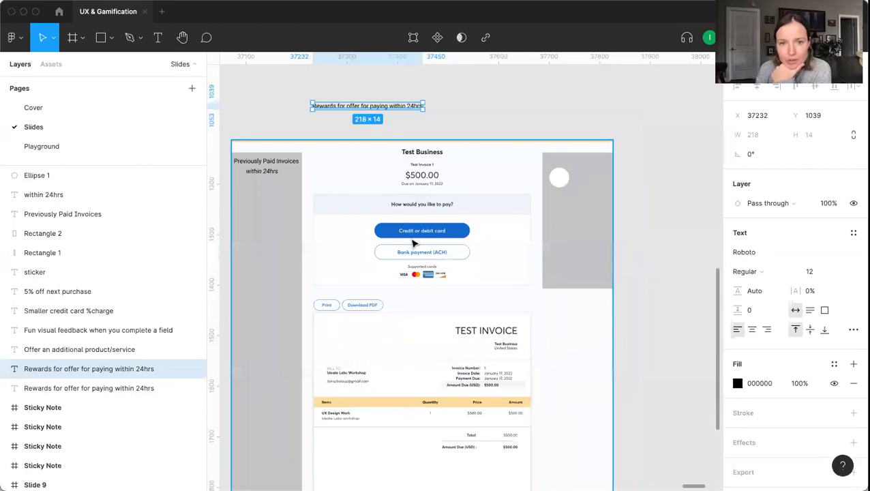
{"action": "double_click", "coordinate": [360, 106]}
{"action": "type", "text": "Paid"}
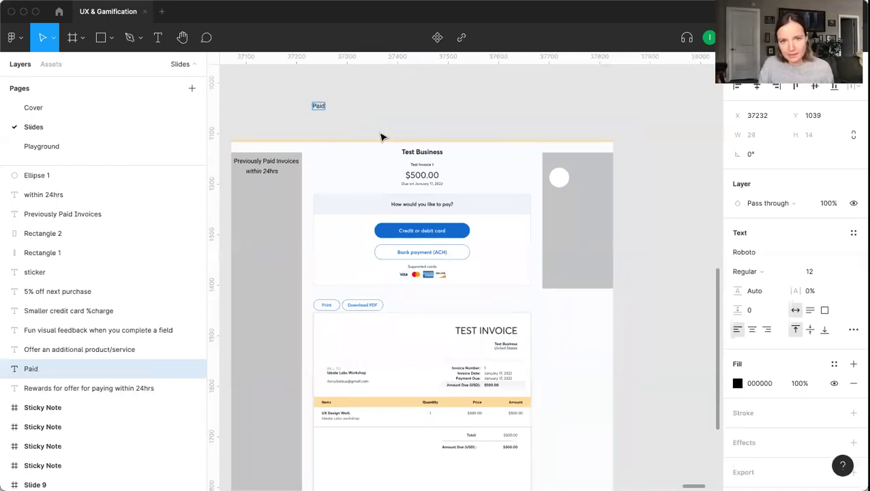
{"action": "key", "text": "Escape"}
Step: Move the Paid label, set its font size to 48, and widen its box
{"action": "left_click_drag", "start_coordinate": [318, 106], "coordinate": [390, 139]}
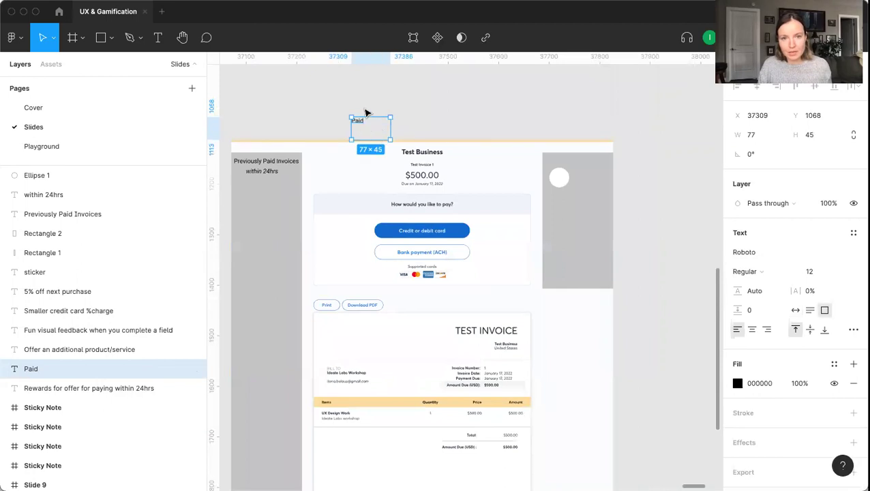
{"action": "left_click", "coordinate": [364, 110]}
{"action": "left_click", "coordinate": [356, 121]}
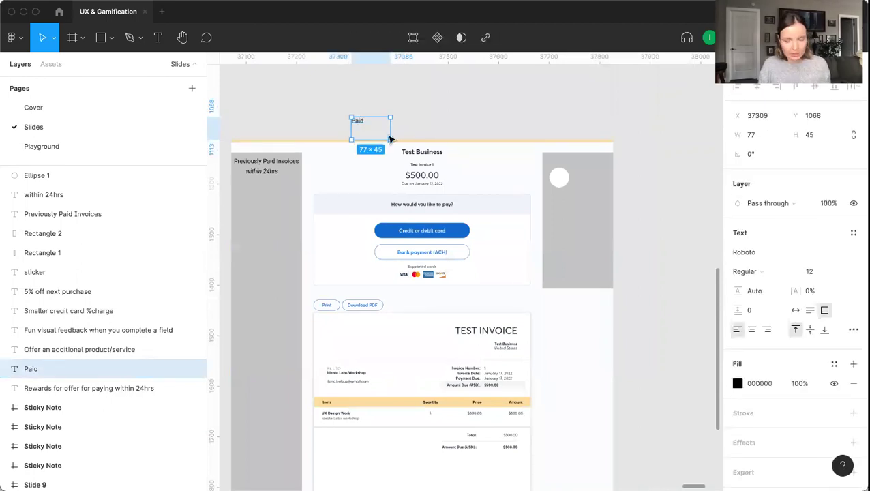
{"action": "left_click", "coordinate": [835, 272]}
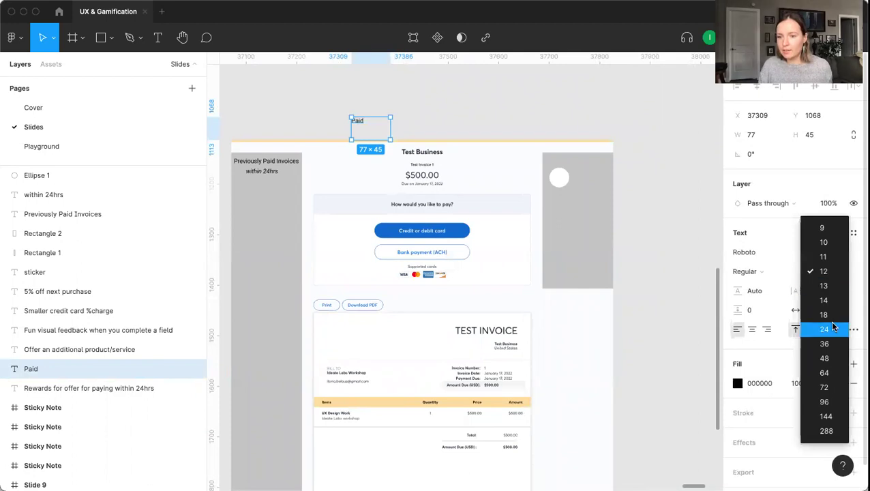
{"action": "left_click", "coordinate": [824, 358]}
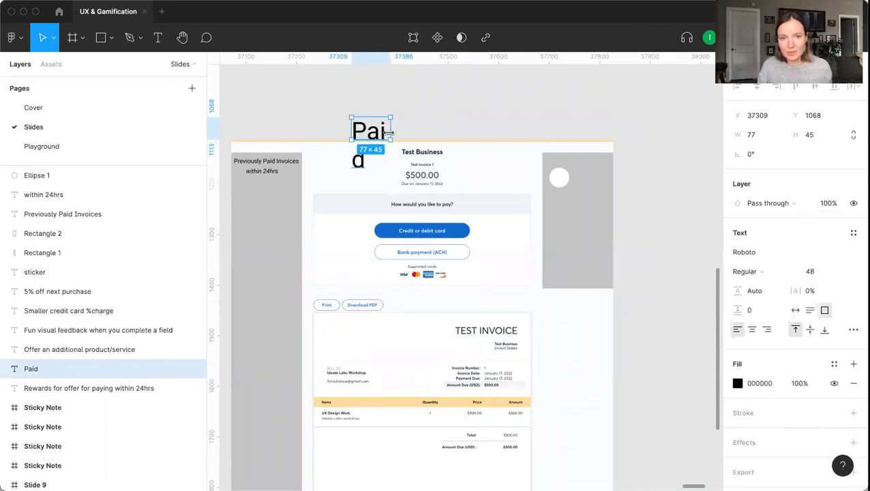
{"action": "left_click_drag", "start_coordinate": [392, 131], "coordinate": [371, 173]}
Step: Change the label to 'Unpaid' and widen it onto one line
{"action": "double_click", "coordinate": [344, 171]}
{"action": "left_click", "coordinate": [343, 167]}
{"action": "key", "text": "BackSpace"}
{"action": "type", "text": "Unp"}
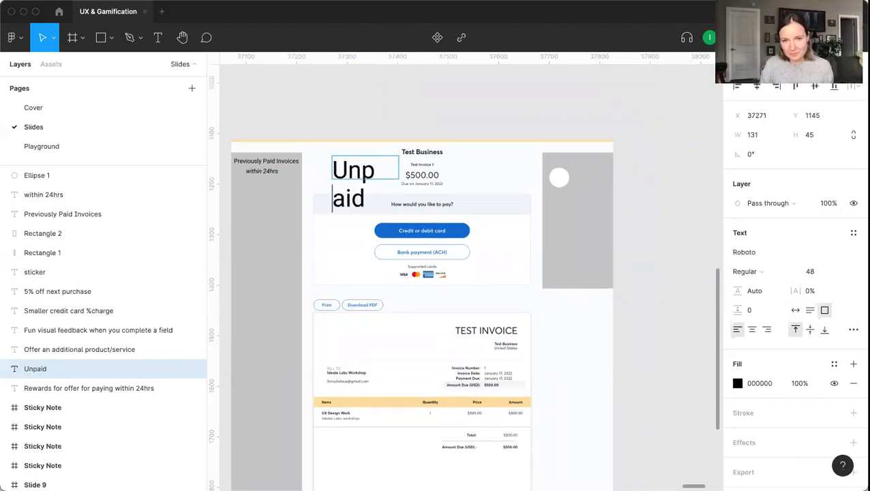
{"action": "key", "text": "Escape"}
{"action": "left_click_drag", "start_coordinate": [399, 168], "coordinate": [366, 178]}
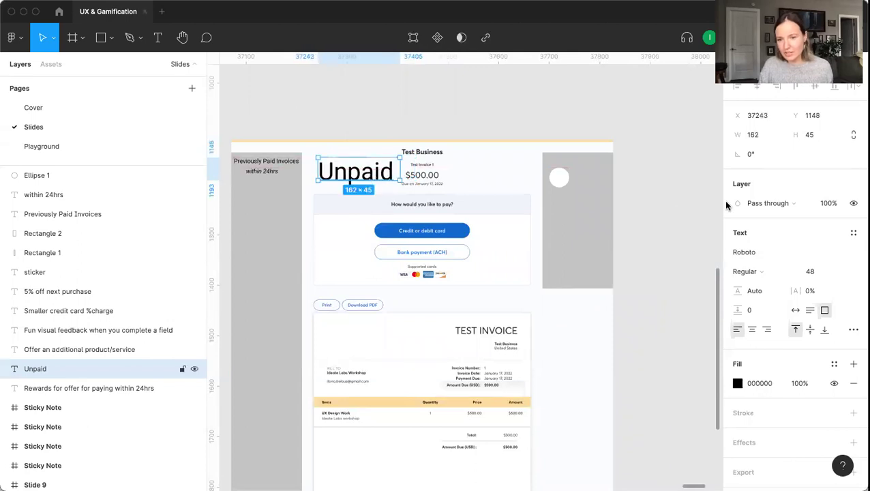
Step: Give the Unpaid label a pink FF8686 fill
{"action": "left_click", "coordinate": [834, 364]}
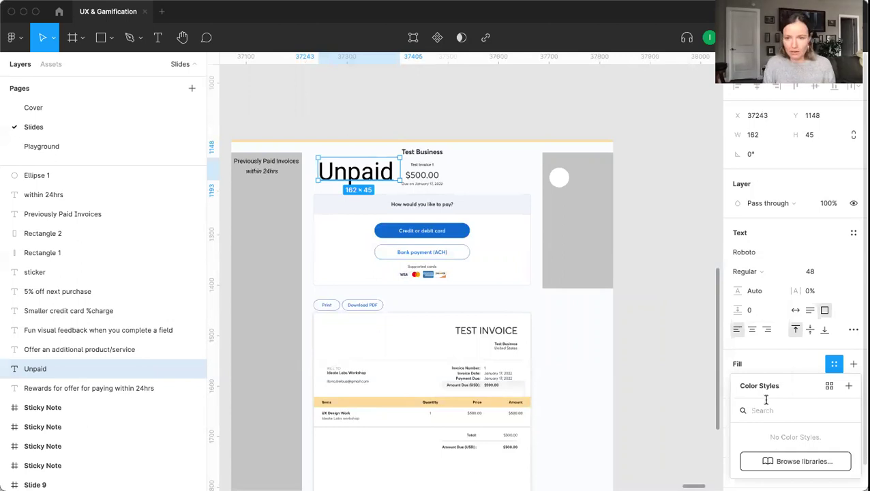
{"action": "key", "text": "Escape"}
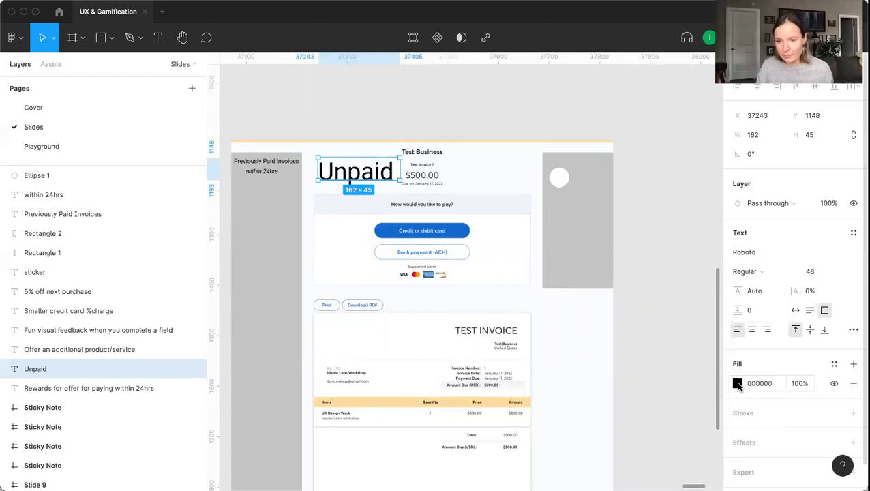
{"action": "left_click", "coordinate": [737, 384]}
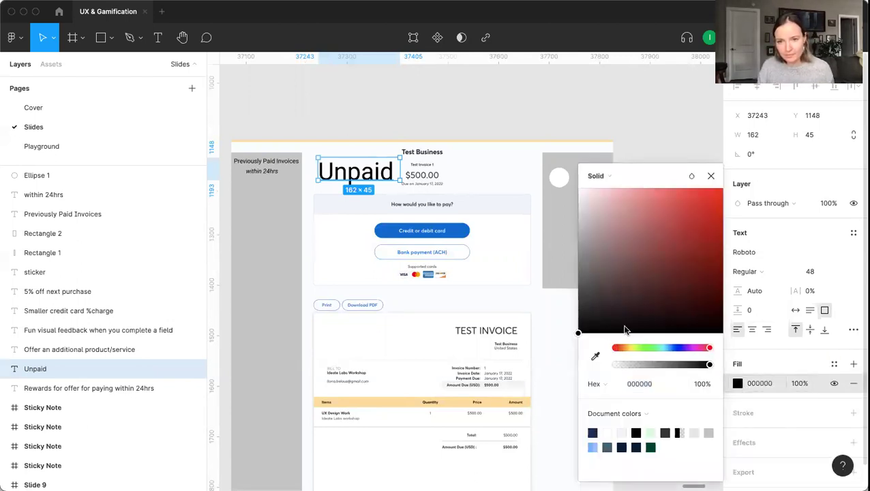
{"action": "left_click", "coordinate": [646, 199]}
{"action": "left_click_drag", "start_coordinate": [648, 195], "coordinate": [645, 185]}
{"action": "left_click", "coordinate": [675, 145]}
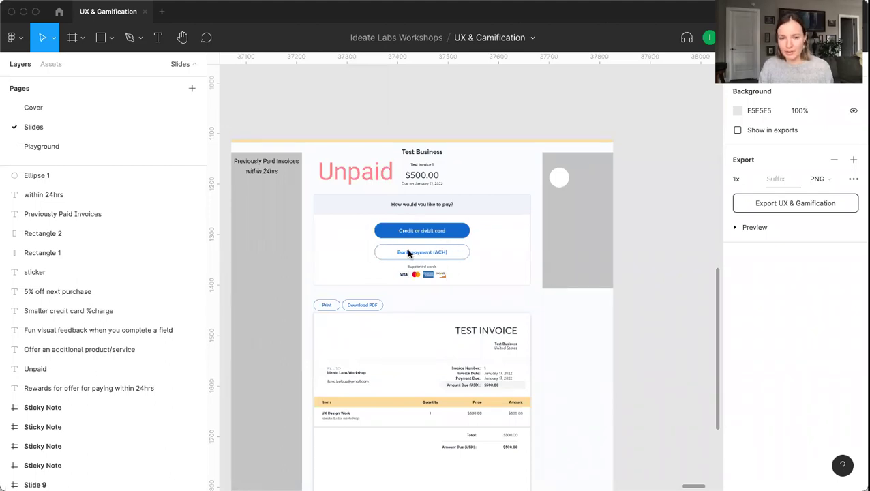
{"action": "scroll", "coordinate": [462, 270], "scroll_direction": "up", "scroll_amount": 2}
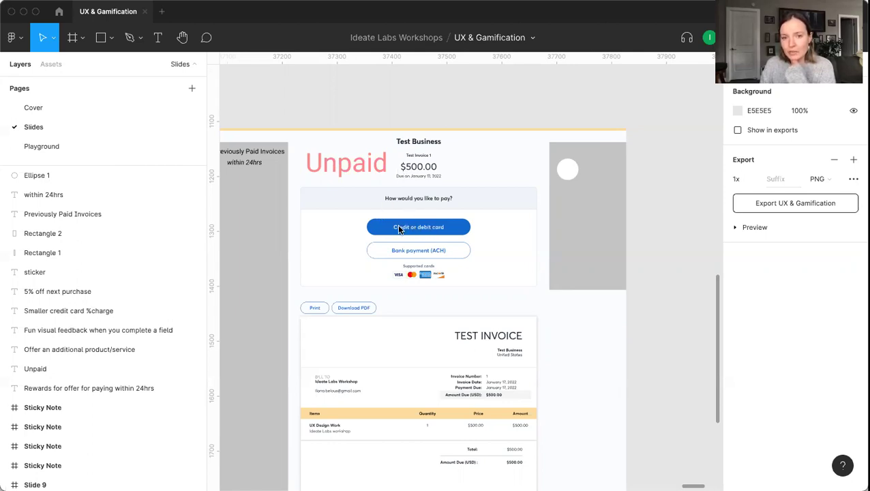
{"action": "scroll", "coordinate": [401, 229], "scroll_direction": "up", "scroll_amount": 5}
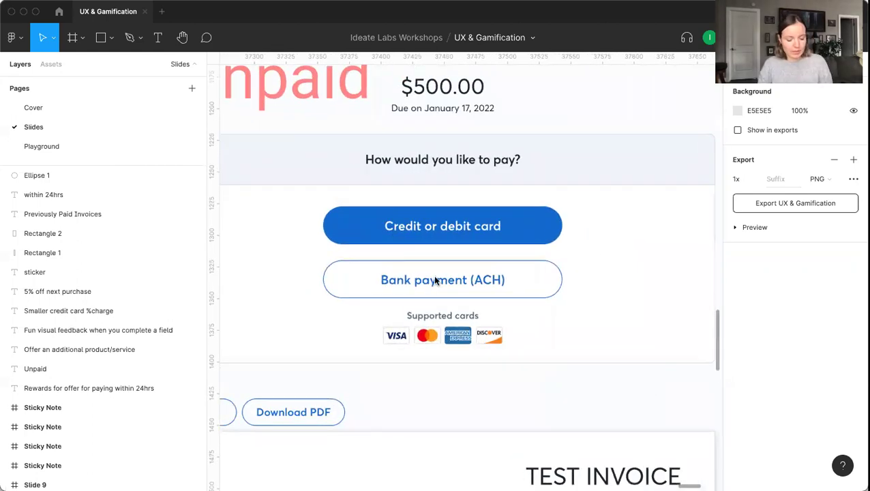
Step: Add a white '3' text label on the Credit or debit card button
{"action": "left_click", "coordinate": [354, 228]}
{"action": "key", "text": "t"}
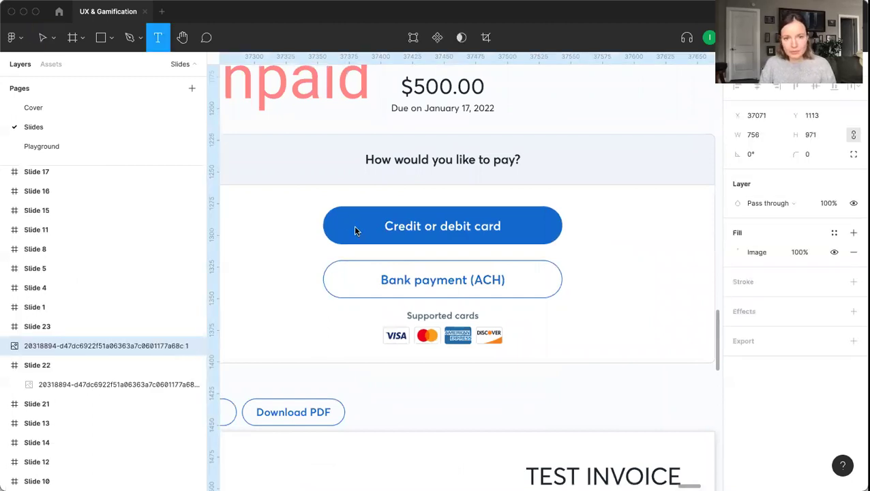
{"action": "left_click", "coordinate": [354, 230]}
{"action": "type", "text": "3"}
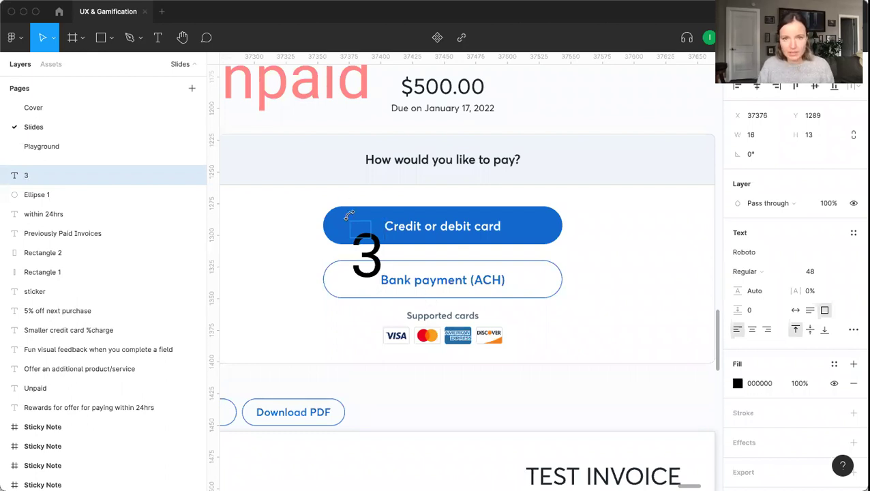
{"action": "key", "text": "Escape"}
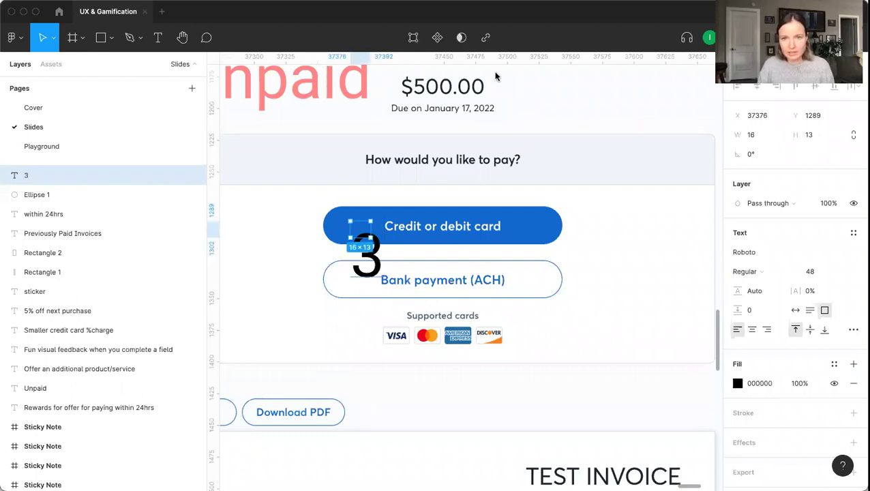
{"action": "left_click", "coordinate": [760, 385]}
{"action": "type", "text": "ffffff"}
{"action": "key", "text": "Return"}
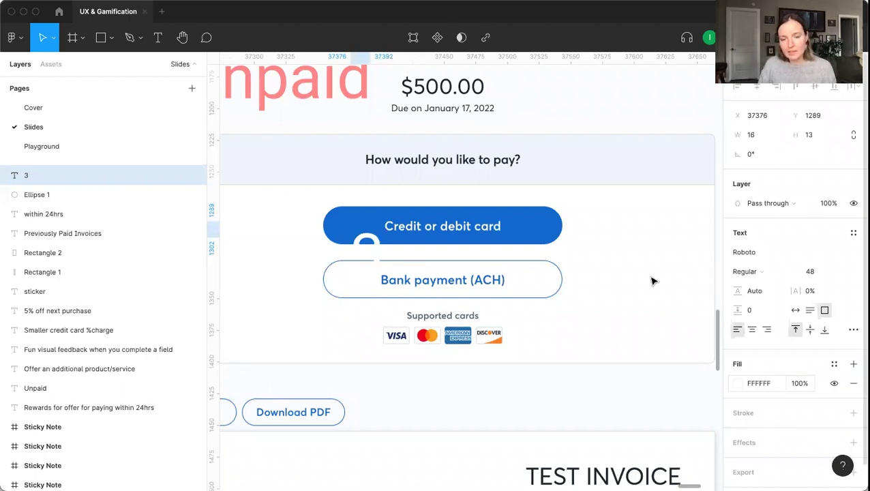
Step: Set the label to size 14, make it '3%', and copy it onto the Bank payment button
{"action": "left_click", "coordinate": [839, 273]}
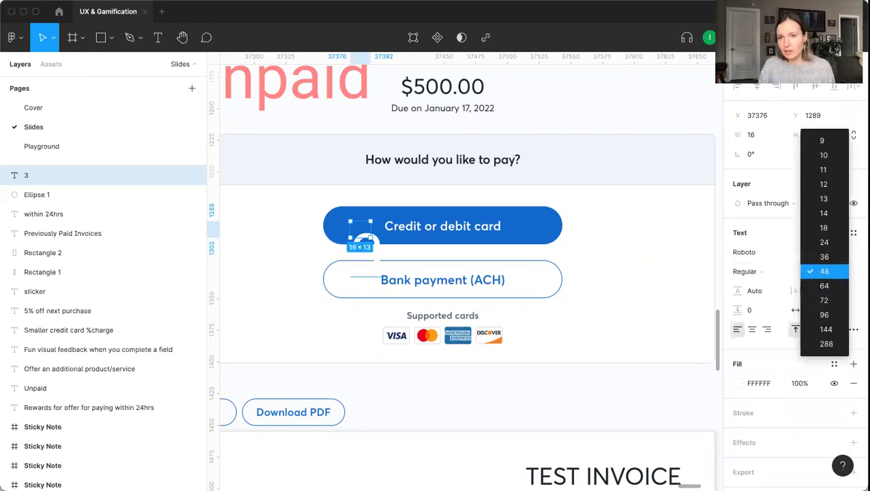
{"action": "left_click", "coordinate": [823, 213]}
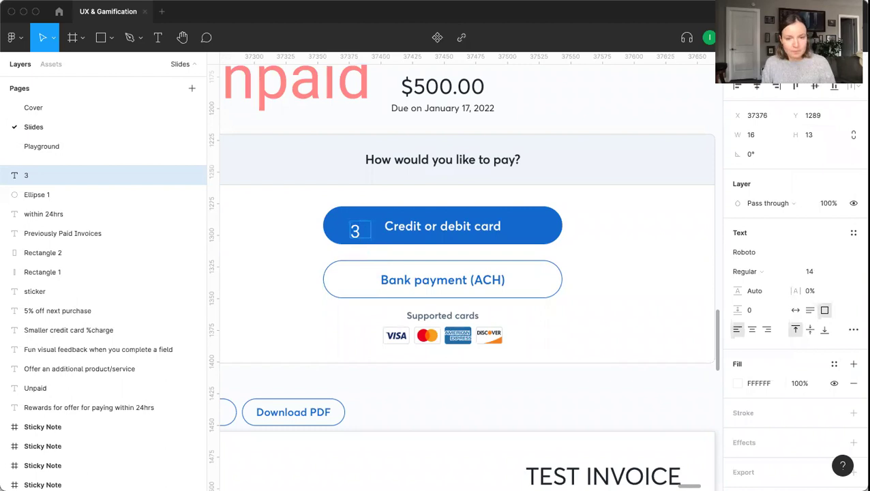
{"action": "type", "text": "%"}
{"action": "left_click_drag", "start_coordinate": [370, 234], "coordinate": [355, 284]}
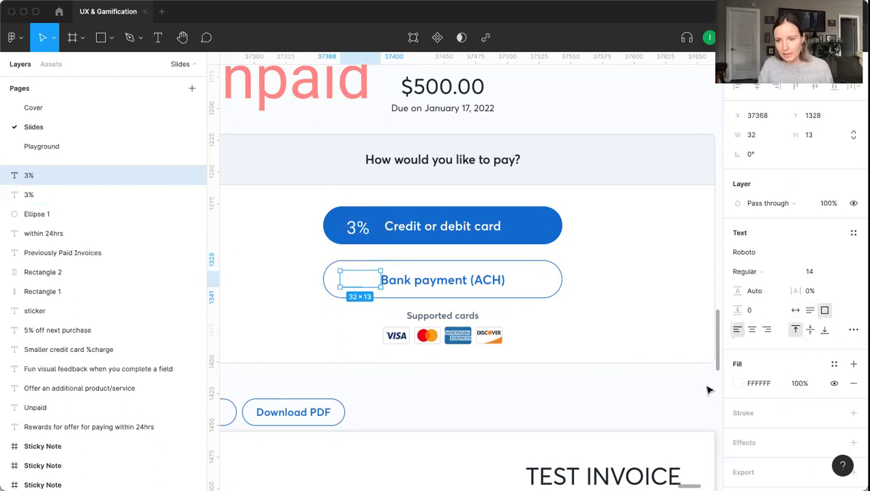
Step: Make the Bank payment label black (000000) and change its text to '1%'
{"action": "left_click", "coordinate": [750, 386]}
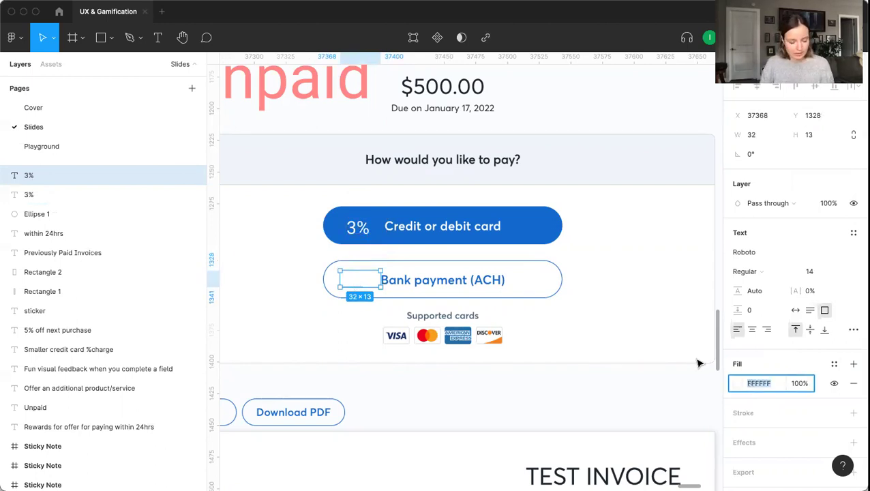
{"action": "type", "text": "1"}
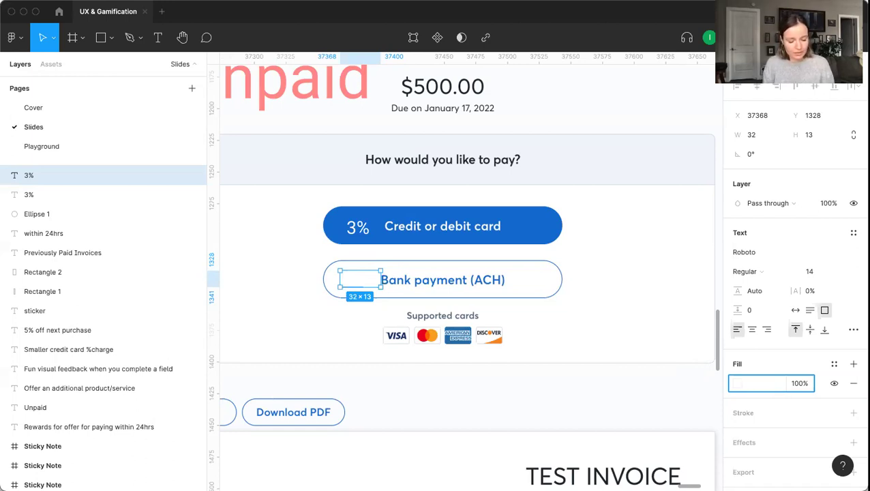
{"action": "key", "text": "Return"}
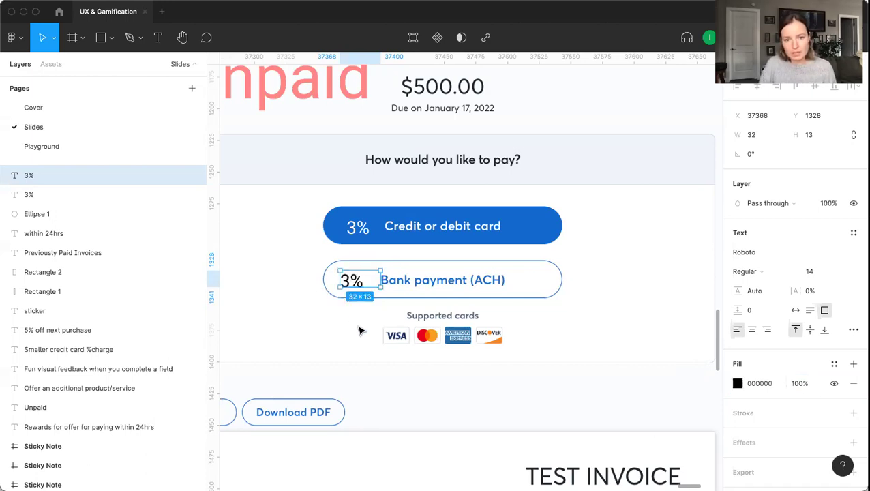
{"action": "double_click", "coordinate": [355, 288]}
{"action": "type", "text": "1%"}
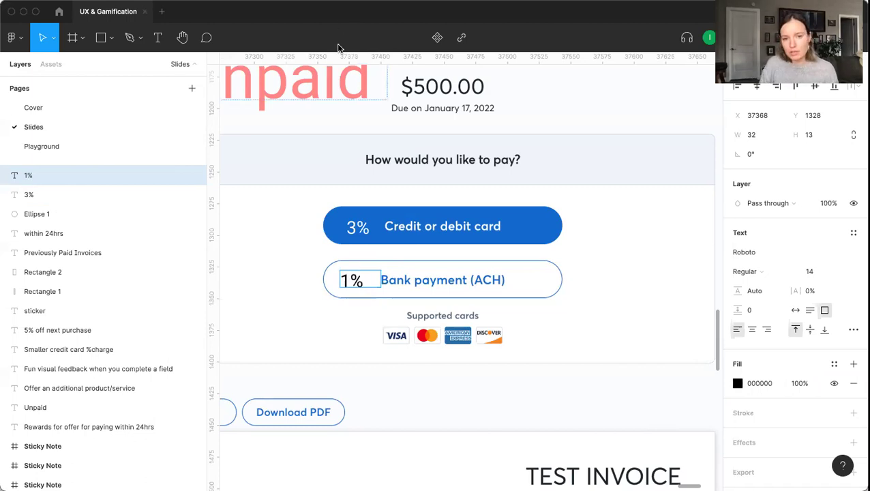
{"action": "key", "text": "Escape"}
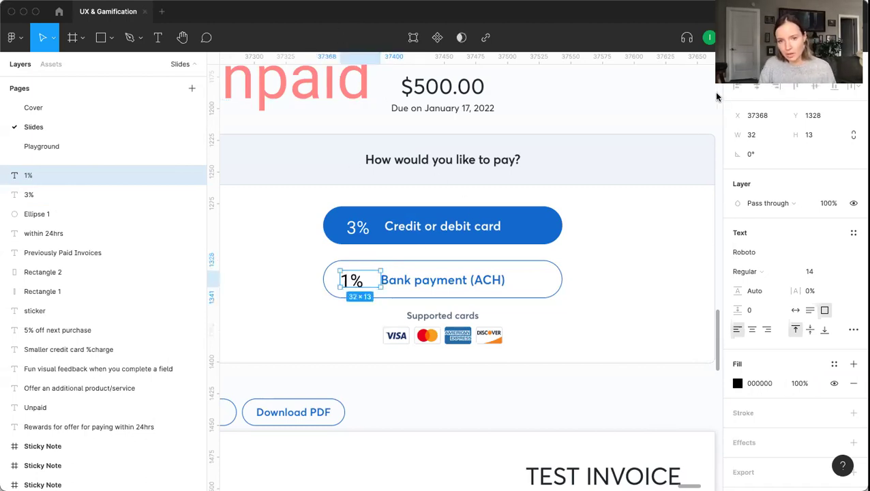
{"action": "left_click", "coordinate": [488, 236]}
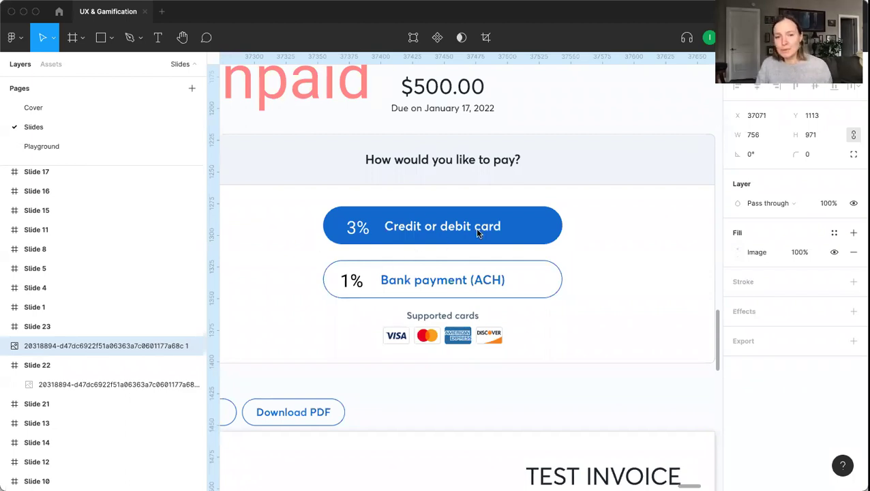
{"action": "scroll", "coordinate": [475, 228], "scroll_direction": "down", "scroll_amount": 3}
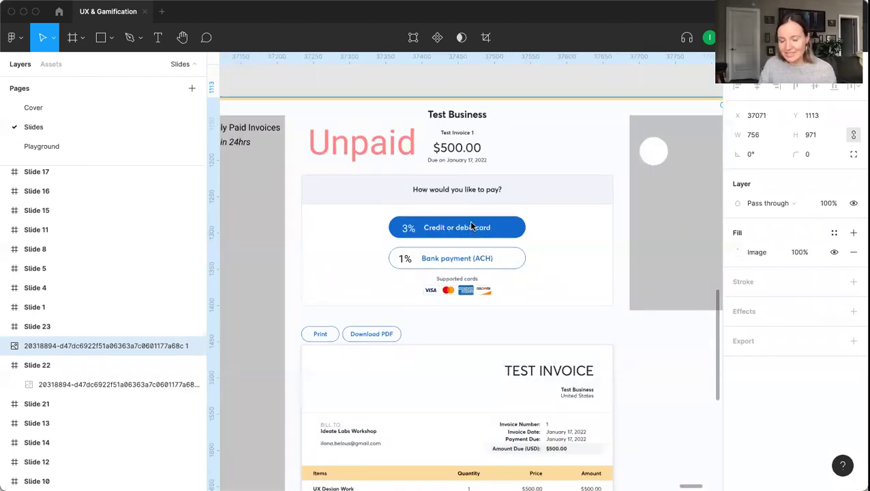
{"action": "scroll", "coordinate": [468, 226], "scroll_direction": "up", "scroll_amount": 1}
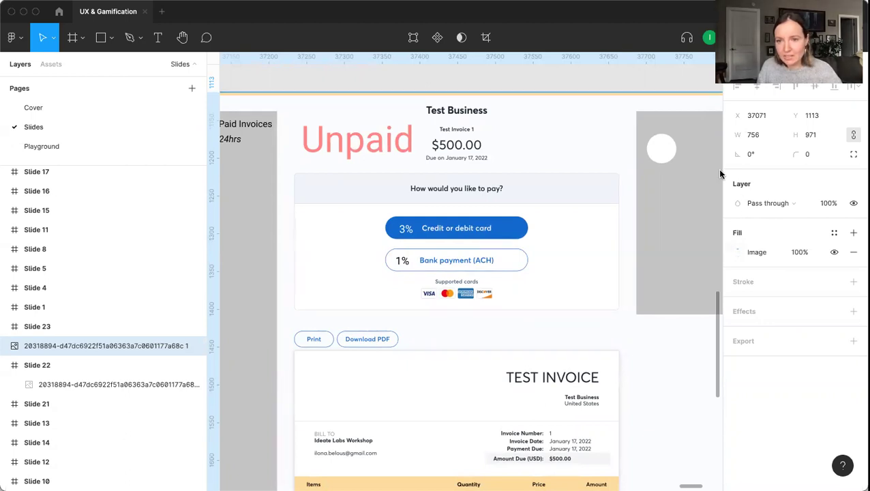
{"action": "scroll", "coordinate": [579, 163], "scroll_direction": "down", "scroll_amount": 1}
{"action": "scroll", "coordinate": [556, 150], "scroll_direction": "up", "scroll_amount": 1}
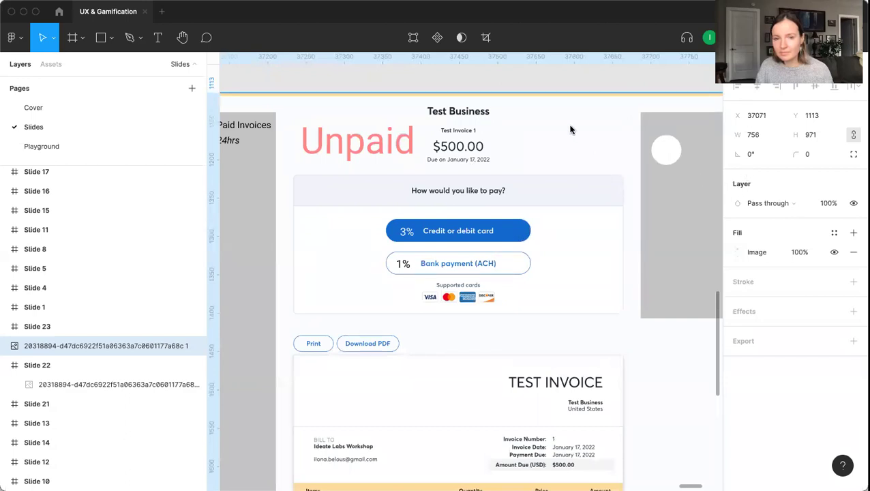
{"action": "left_click", "coordinate": [542, 87]}
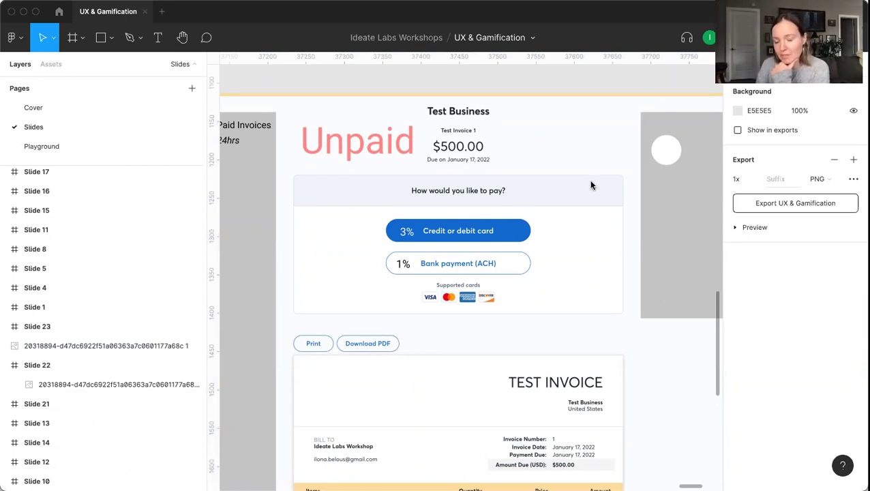
{"action": "scroll", "coordinate": [591, 184], "scroll_direction": "down", "scroll_amount": 5}
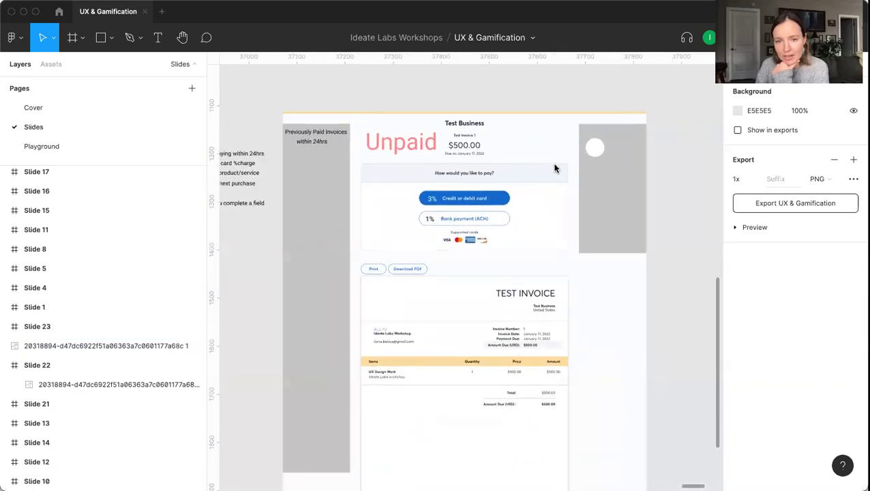
{"action": "scroll", "coordinate": [560, 164], "scroll_direction": "down", "scroll_amount": 3}
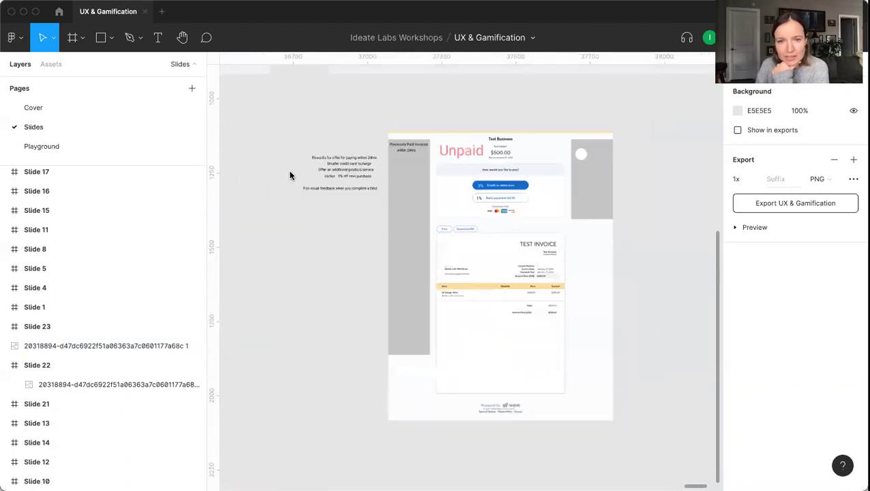
Step: Copy the Fun visual feedback note right of the invoice, retyped as 'Badges add up' / 'Cross marketing'
{"action": "left_click", "coordinate": [360, 189]}
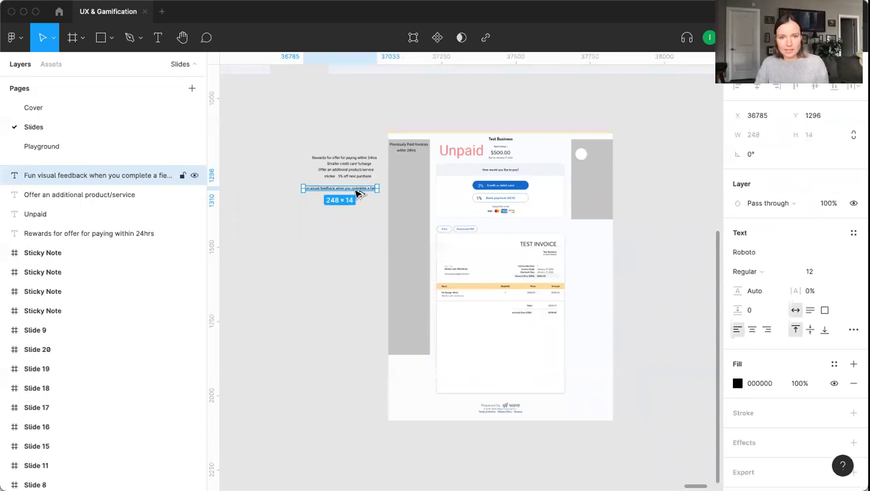
{"action": "left_click_drag", "start_coordinate": [360, 190], "coordinate": [691, 147]}
{"action": "scroll", "coordinate": [623, 229], "scroll_direction": "up", "scroll_amount": 2}
{"action": "scroll", "coordinate": [623, 229], "scroll_direction": "right", "scroll_amount": 3}
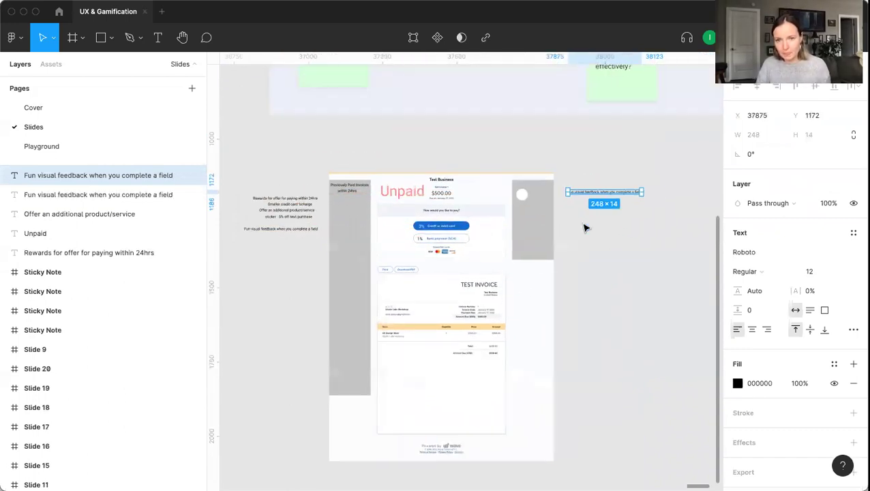
{"action": "double_click", "coordinate": [592, 192]}
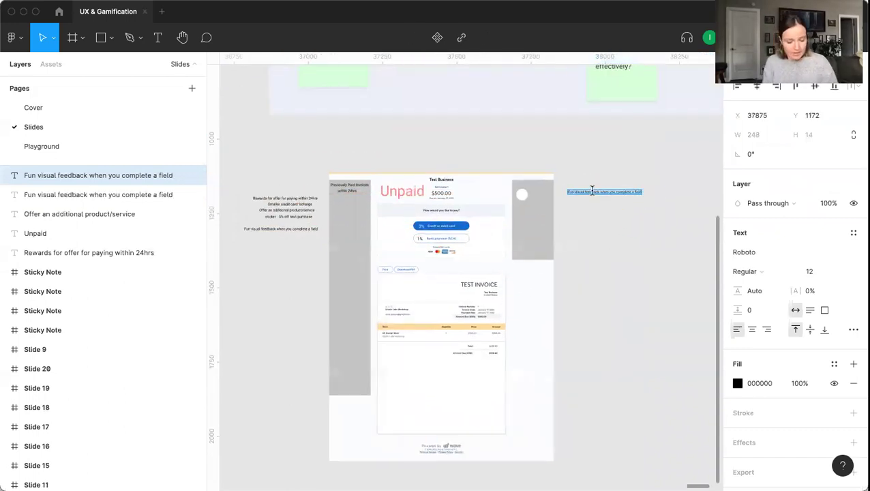
{"action": "type", "text": "Badge"}
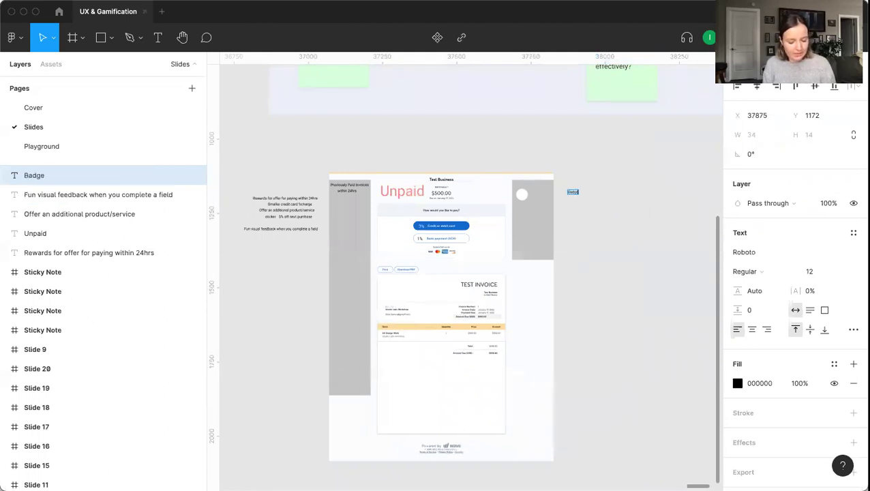
{"action": "type", "text": "s add up"}
{"action": "key", "text": "Return"}
{"action": "key", "text": "Return"}
{"action": "type", "text": "Cross marketing"}
{"action": "scroll", "coordinate": [566, 167], "scroll_direction": "up", "scroll_amount": 5}
{"action": "key", "text": "Escape"}
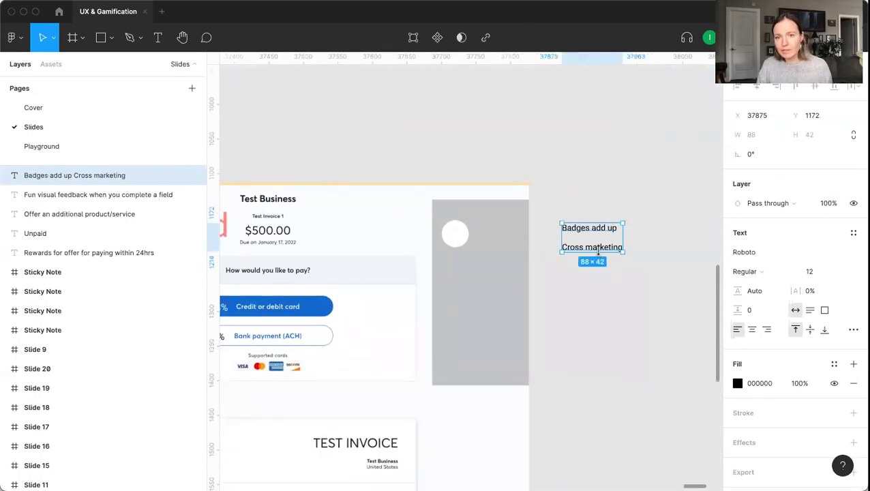
{"action": "double_click", "coordinate": [601, 247]}
{"action": "left_click", "coordinate": [612, 249]}
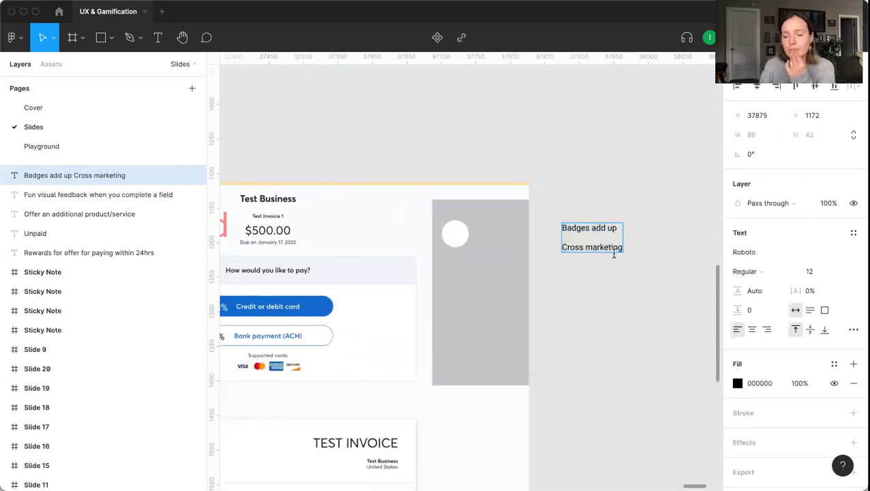
{"action": "key", "text": "Escape"}
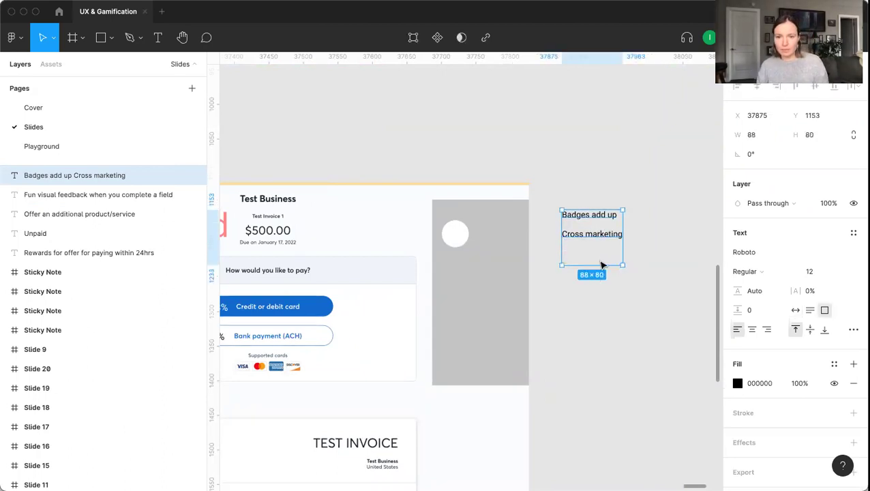
Step: Copy the badges note below and rewrite it as 'For the client: x amount of badges unlocks bonus'
{"action": "left_click_drag", "start_coordinate": [603, 248], "coordinate": [609, 289], "text": "alt"}
{"action": "double_click", "coordinate": [607, 281]}
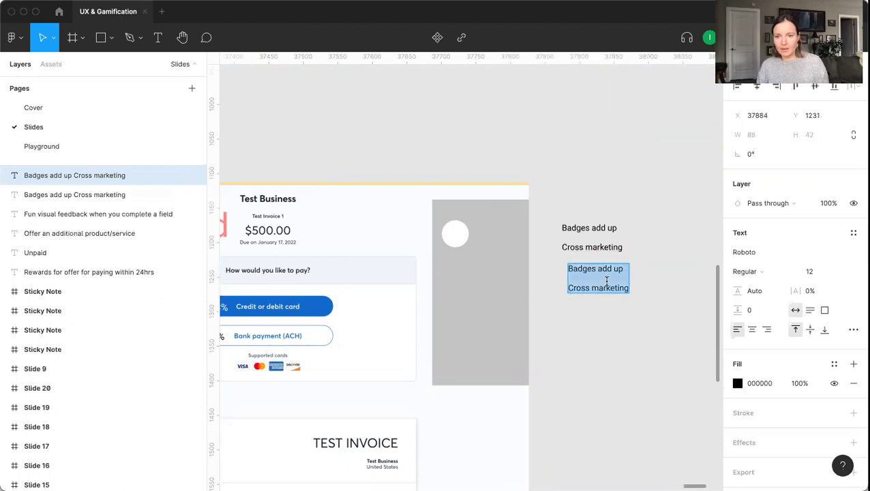
{"action": "type", "text": "For the client"}
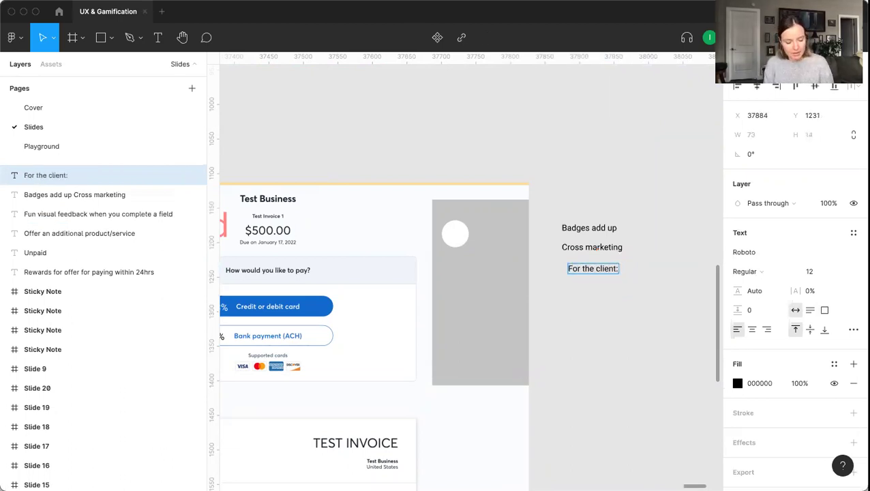
{"action": "type", "text": ": x amount of badges unlocks some sort"}
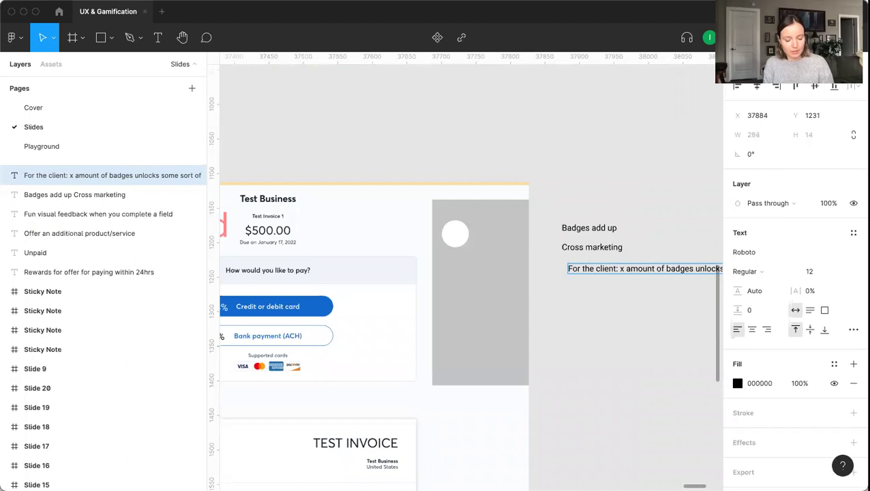
{"action": "scroll", "coordinate": [383, 157], "scroll_direction": "right", "scroll_amount": 6}
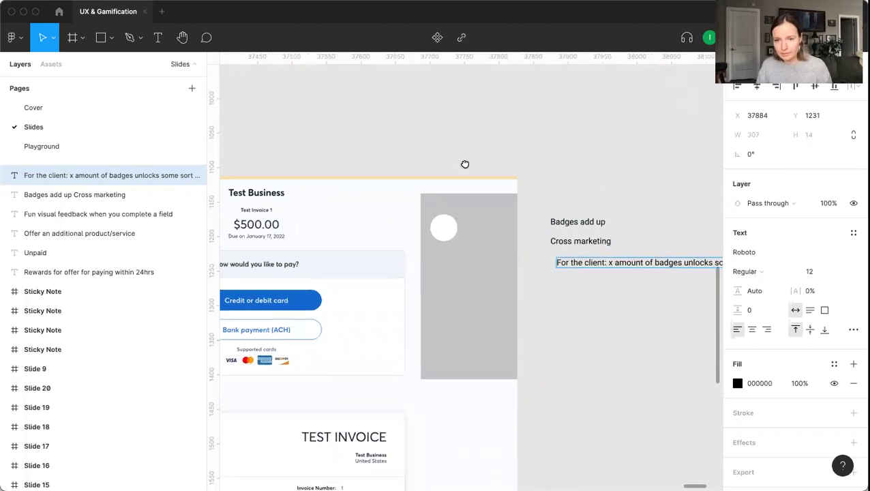
{"action": "type", "text": "onus features"}
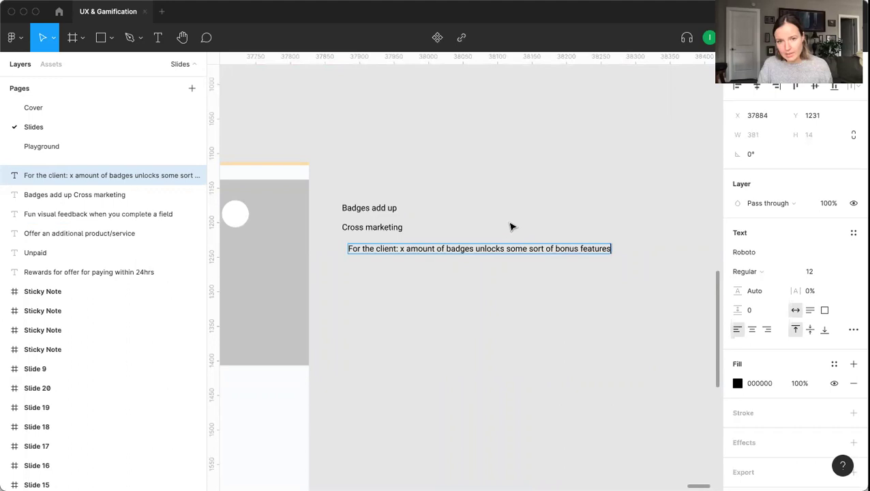
{"action": "key", "text": "Escape"}
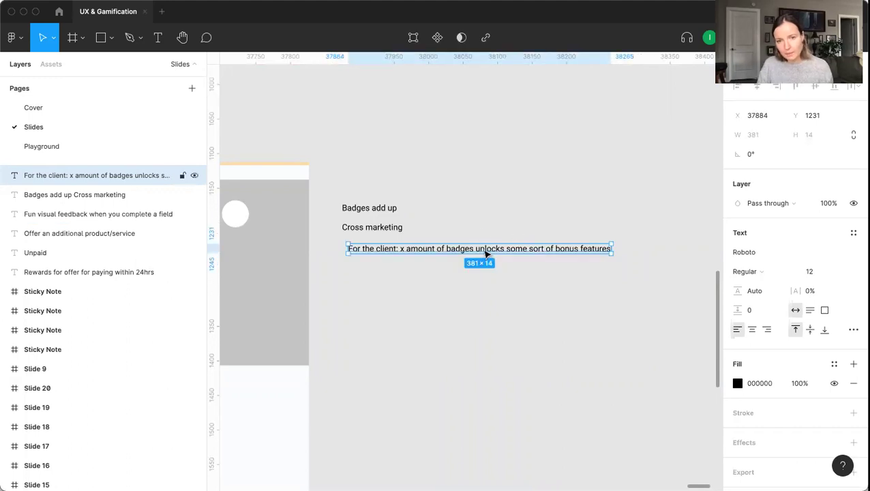
{"action": "mouse_move", "coordinate": [571, 253]}
{"action": "left_mouse_down"}
{"action": "mouse_move", "coordinate": [564, 267]}
{"action": "mouse_move", "coordinate": [603, 264]}
{"action": "mouse_move", "coordinate": [575, 263]}
{"action": "left_mouse_up"}
{"action": "double_click", "coordinate": [573, 265]}
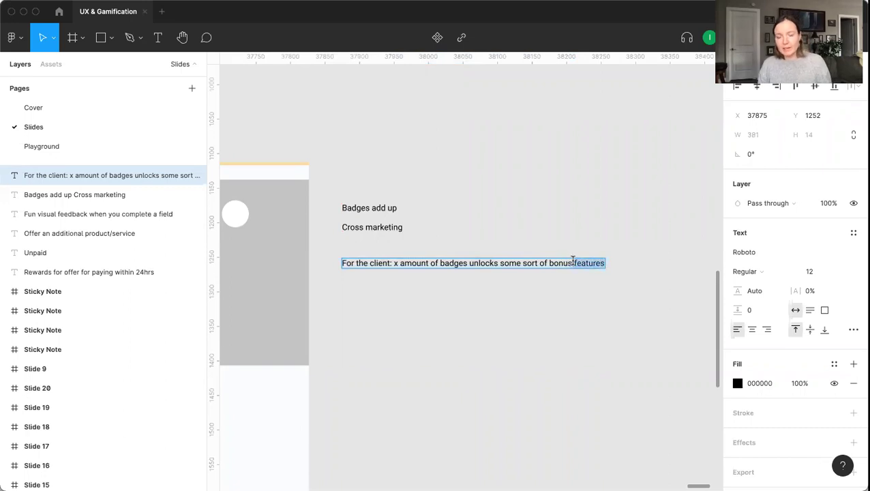
{"action": "key", "text": "BackSpace"}
{"action": "key", "text": "Escape"}
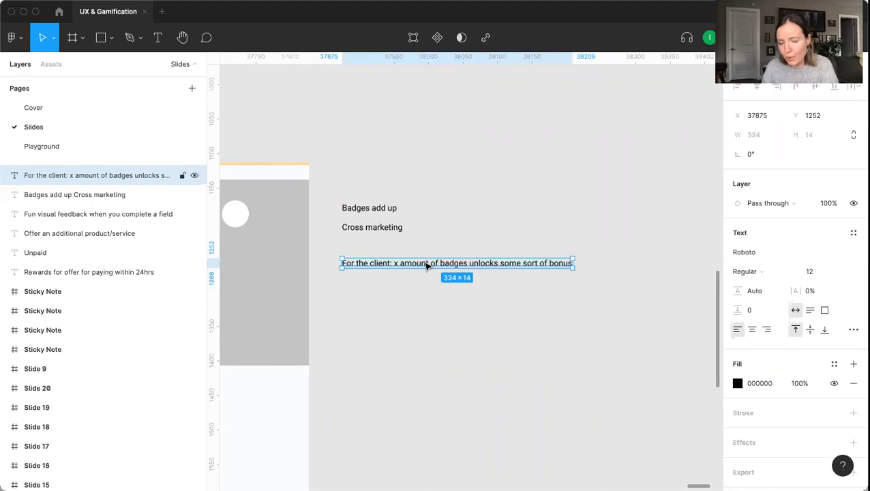
Step: Add a 'network discounts' bullet line beneath the For the client note
{"action": "left_click_drag", "start_coordinate": [426, 266], "coordinate": [437, 287]}
{"action": "double_click", "coordinate": [435, 283]}
{"action": "key", "text": "BackSpace"}
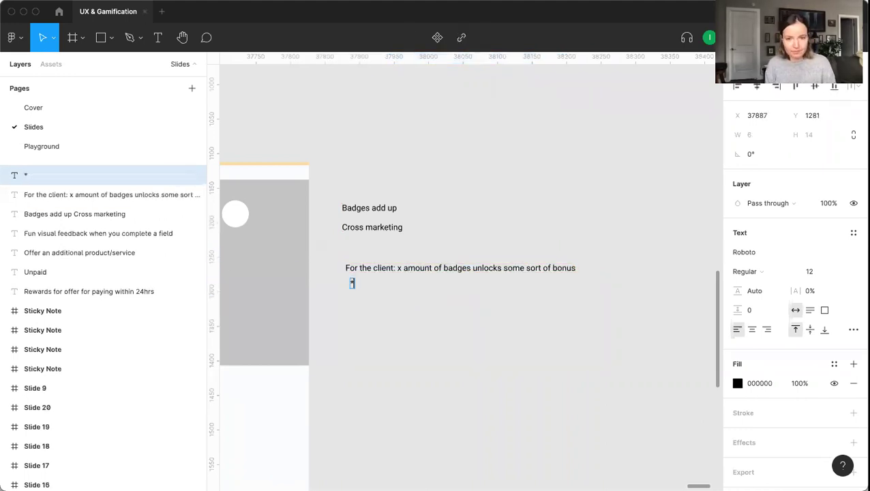
{"action": "type", "text": "network"}
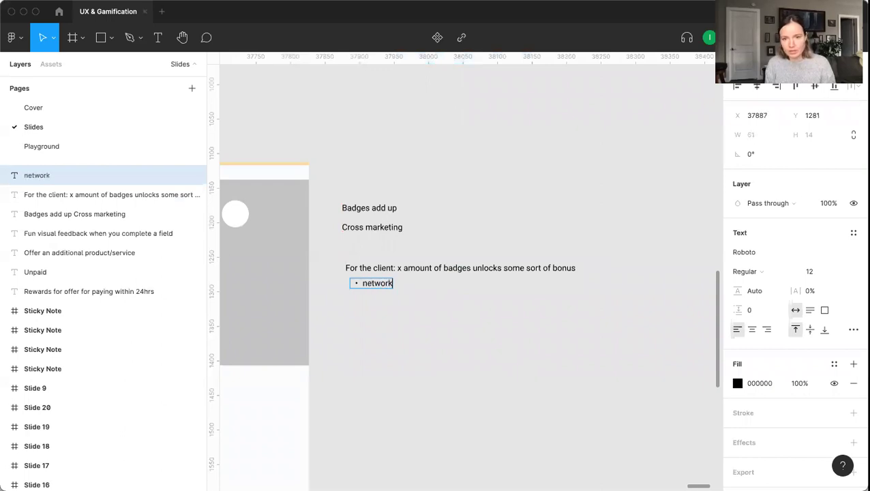
{"action": "type", "text": " discounts"}
{"action": "key", "text": "Return"}
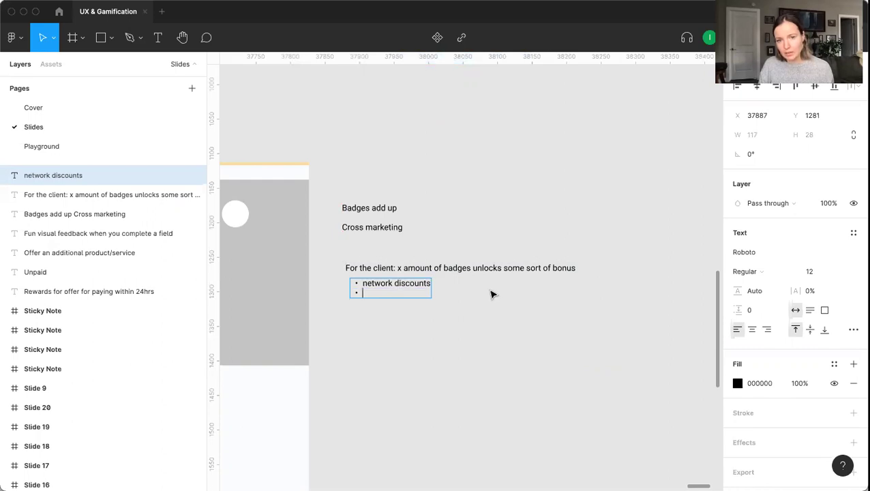
{"action": "key", "text": "Escape"}
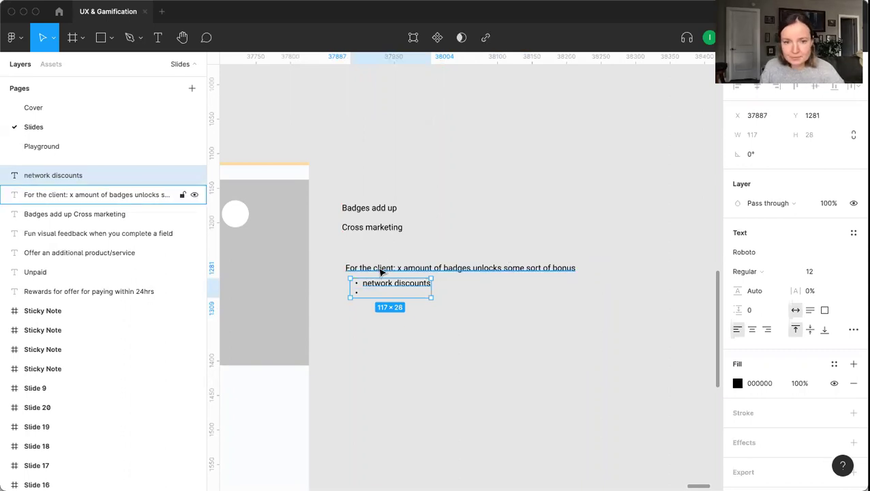
{"action": "left_click_drag", "start_coordinate": [395, 273], "coordinate": [388, 273]}
Step: Copy the white circle to fill the grey panel with eight badge circles in two columns
{"action": "scroll", "coordinate": [431, 321], "scroll_direction": "left", "scroll_amount": 4}
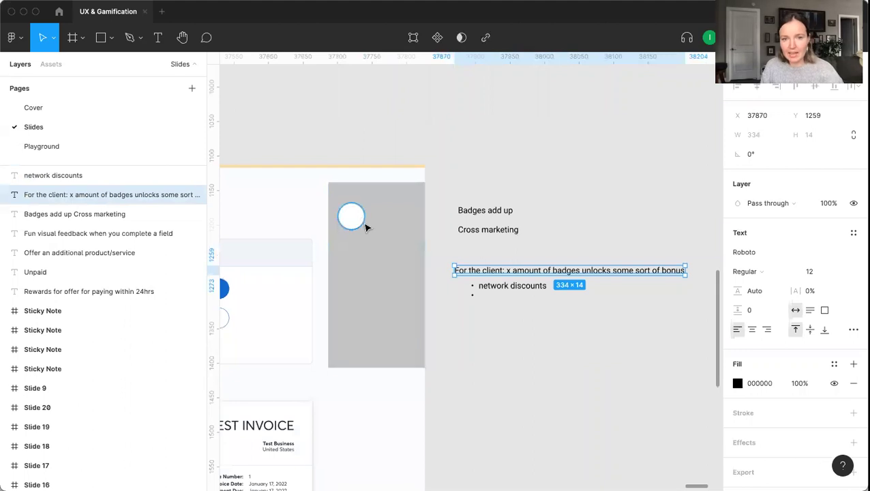
{"action": "left_click", "coordinate": [362, 222]}
{"action": "left_click_drag", "start_coordinate": [351, 216], "coordinate": [383, 339]}
{"action": "key", "text": "super+d"}
{"action": "left_click", "coordinate": [376, 205]}
{"action": "left_click", "coordinate": [450, 320]}
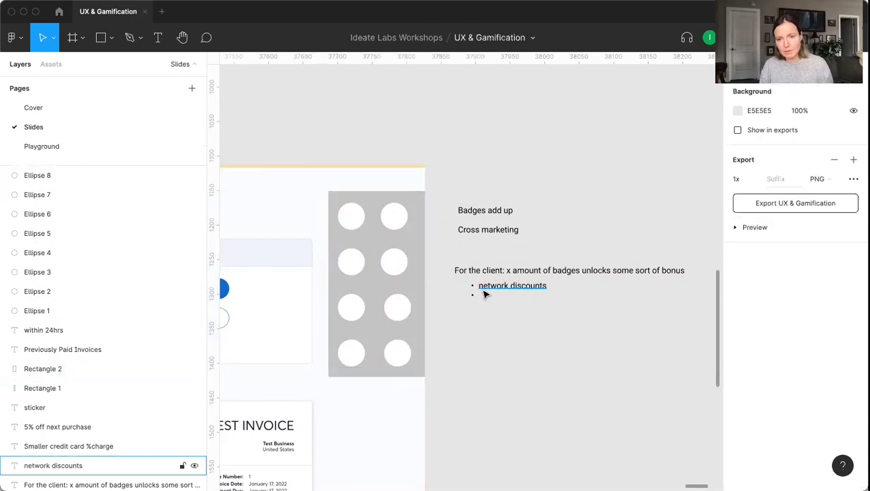
Step: Add a 'templates/products' bullet to the bonus list
{"action": "double_click", "coordinate": [487, 294]}
{"action": "type", "text": "templates"}
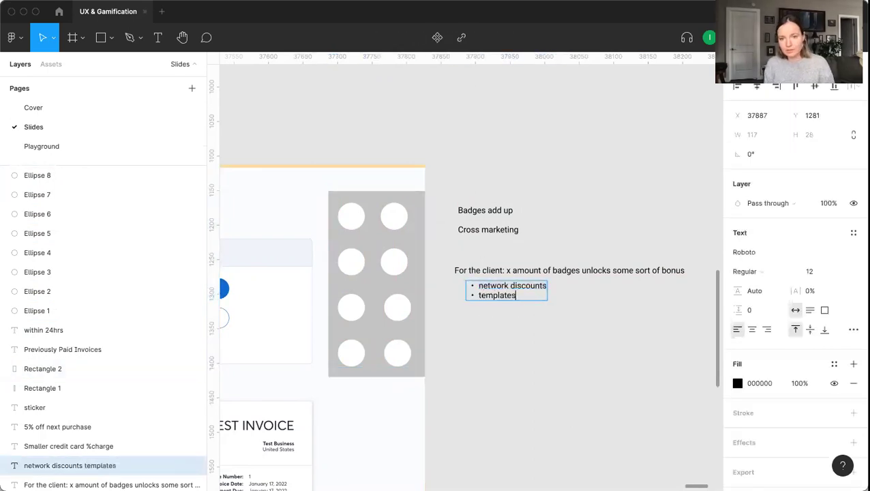
{"action": "type", "text": "/products"}
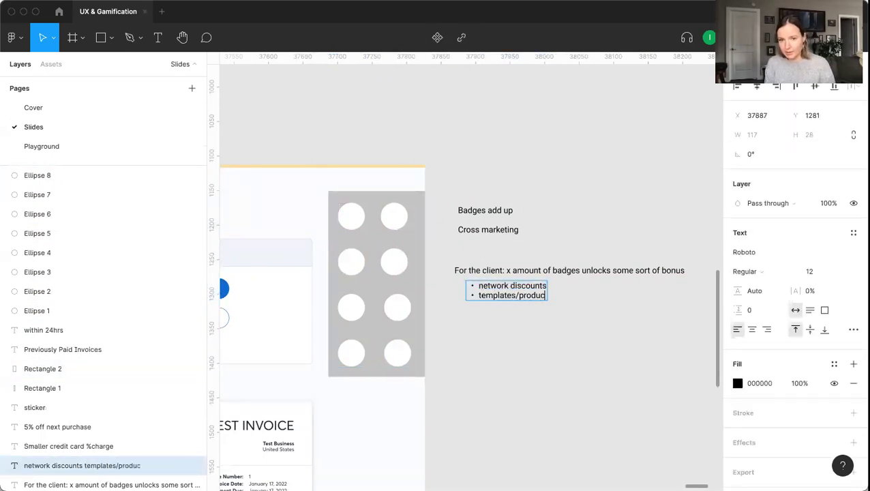
{"action": "key", "text": "Return"}
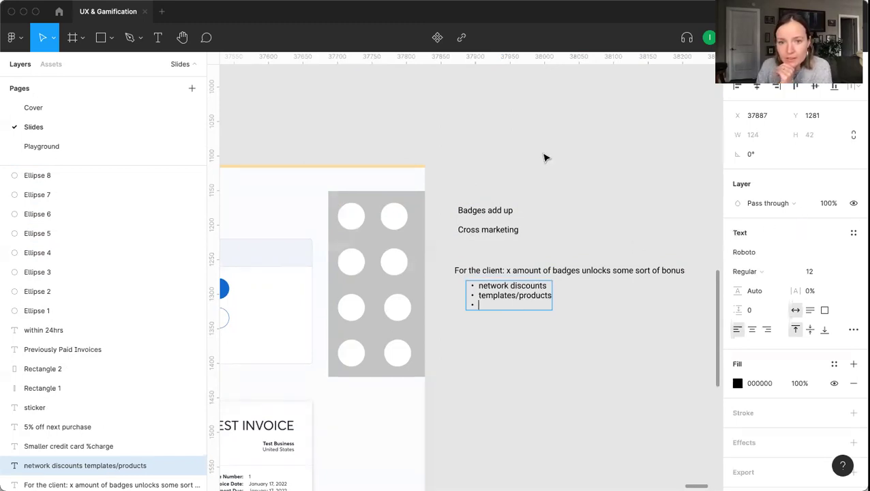
{"action": "key", "text": "Escape"}
{"action": "key", "text": "Escape"}
{"action": "scroll", "coordinate": [545, 356], "scroll_direction": "down", "scroll_amount": 2}
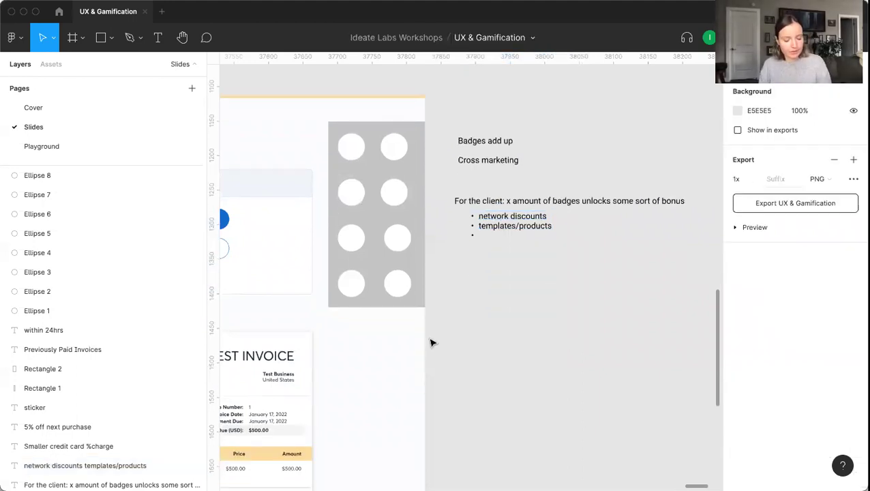
Step: Add a 'QR code' text label below the bonus notes list
{"action": "key", "text": "t"}
{"action": "left_click", "coordinate": [474, 302]}
{"action": "type", "text": "QR code"}
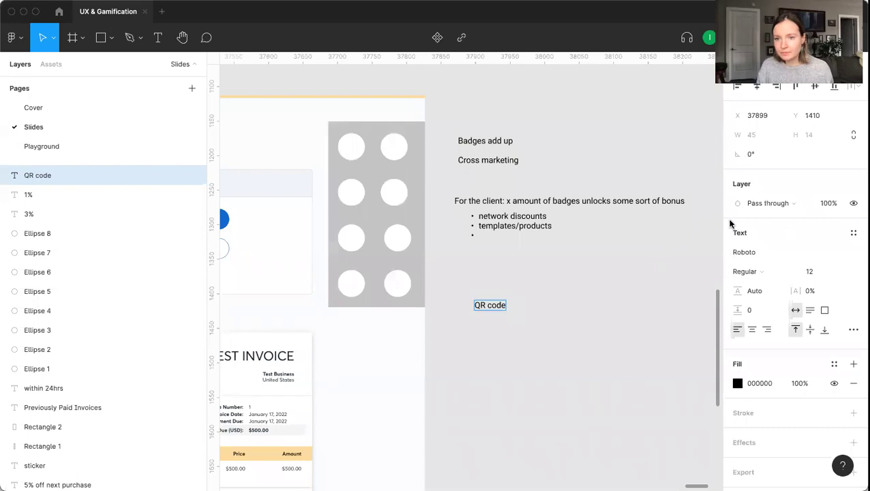
{"action": "key", "text": "Escape"}
{"action": "key", "text": "Escape"}
{"action": "scroll", "coordinate": [522, 313], "scroll_direction": "down", "scroll_amount": 5}
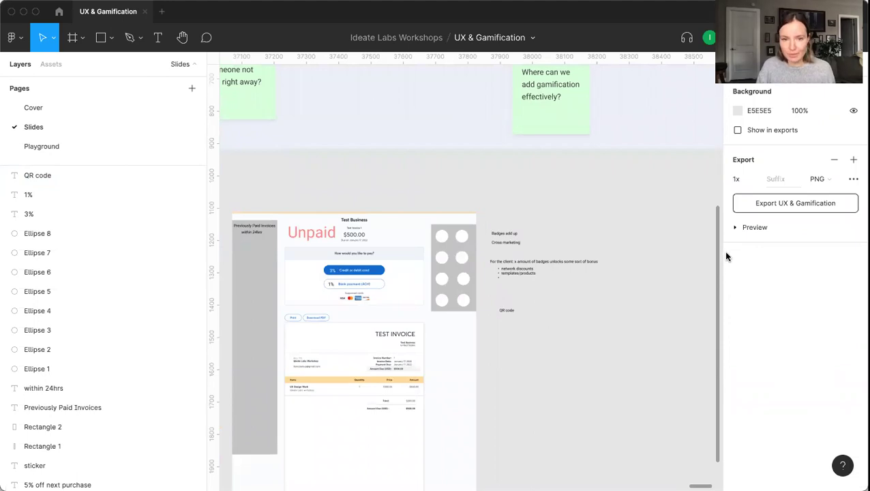
Step: Enlarge the top two badge circles to 51×51
{"action": "scroll", "coordinate": [515, 294], "scroll_direction": "down", "scroll_amount": 1}
{"action": "scroll", "coordinate": [472, 272], "scroll_direction": "up", "scroll_amount": 10}
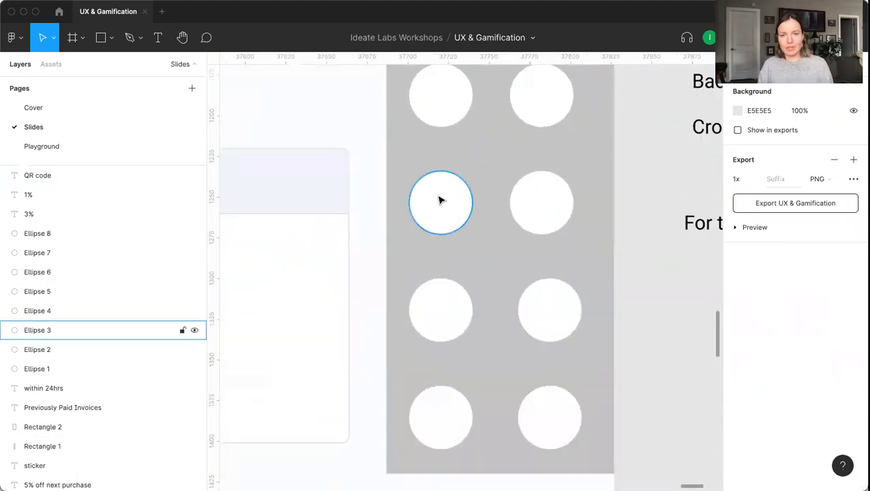
{"action": "scroll", "coordinate": [440, 200], "scroll_direction": "down", "scroll_amount": 3}
{"action": "scroll", "coordinate": [499, 171], "scroll_direction": "down", "scroll_amount": 2}
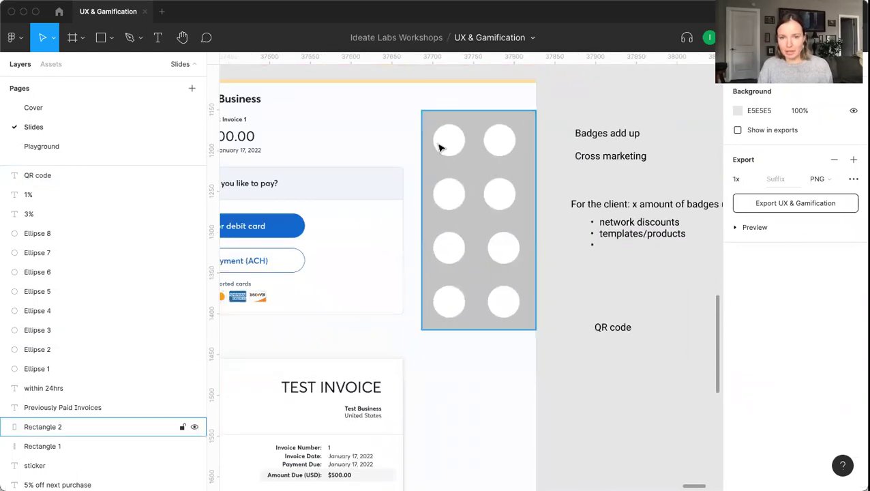
{"action": "left_click", "coordinate": [453, 146]}
{"action": "left_click_drag", "start_coordinate": [465, 156], "coordinate": [478, 163]}
{"action": "left_click", "coordinate": [519, 148]}
{"action": "left_click", "coordinate": [493, 154]}
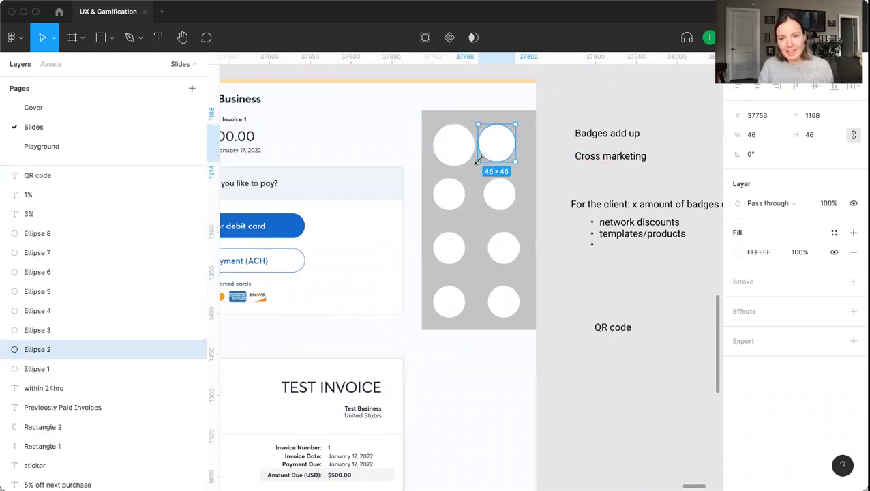
{"action": "key", "text": "super+z"}
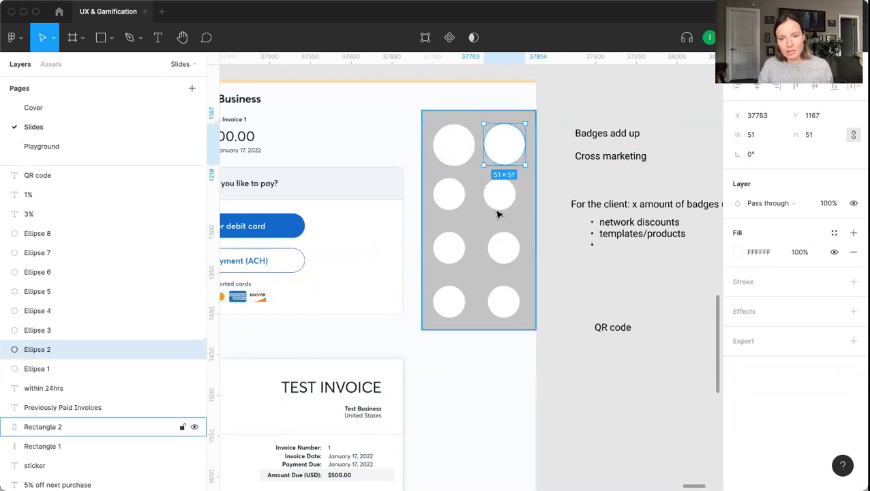
Step: Delete the six smaller badge circles in the middle and bottom rows
{"action": "left_click", "coordinate": [496, 206]}
{"action": "left_click", "coordinate": [453, 197], "text": "shift"}
{"action": "left_click", "coordinate": [449, 246], "text": "shift"}
{"action": "left_click", "coordinate": [496, 245], "text": "shift"}
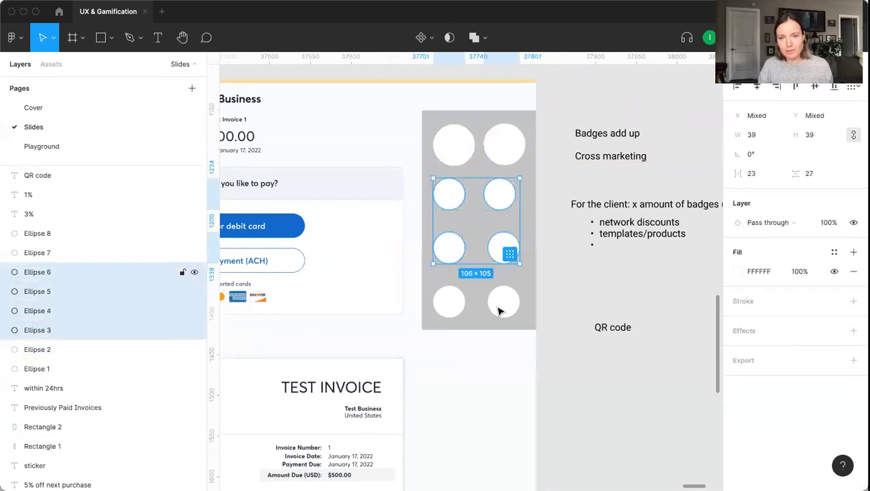
{"action": "left_click", "coordinate": [501, 314], "text": "shift"}
{"action": "left_click", "coordinate": [443, 304], "text": "shift"}
{"action": "key", "text": "Delete"}
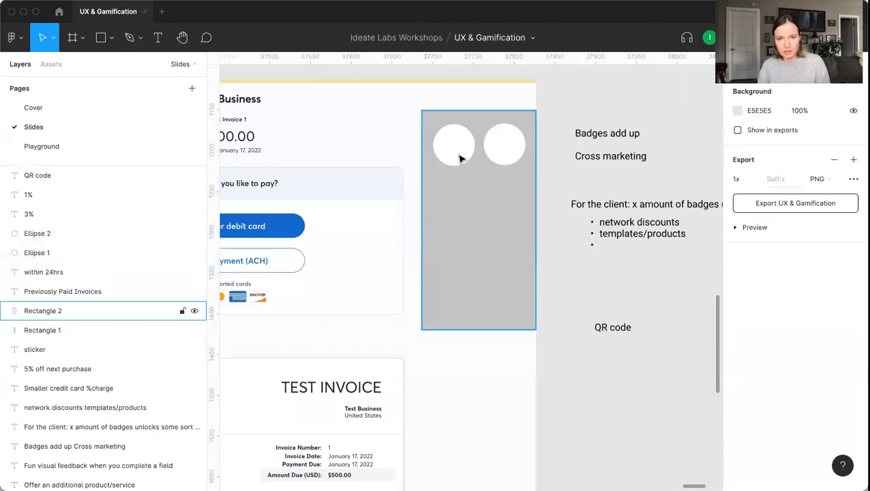
Step: Duplicate the enlarged circle pair down into the rows below
{"action": "left_click", "coordinate": [460, 158]}
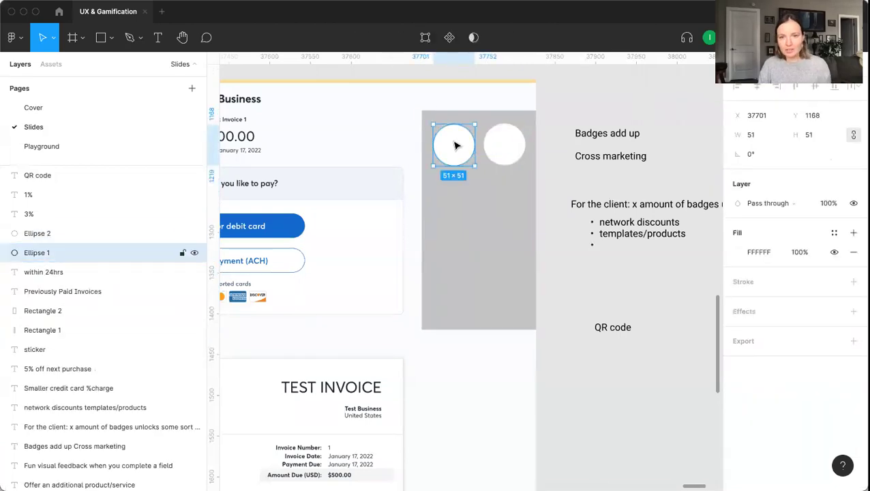
{"action": "left_click", "coordinate": [498, 145], "text": "shift"}
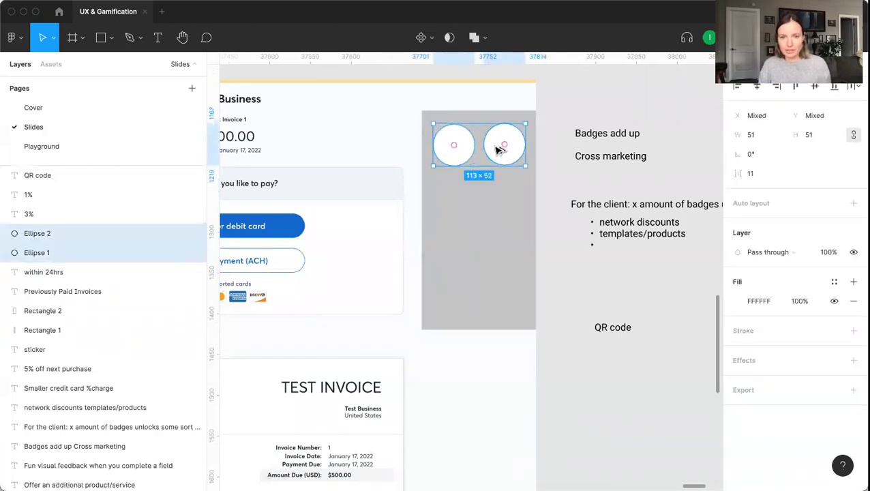
{"action": "left_click_drag", "start_coordinate": [496, 154], "coordinate": [499, 259], "text": "alt"}
{"action": "left_click", "coordinate": [476, 305]}
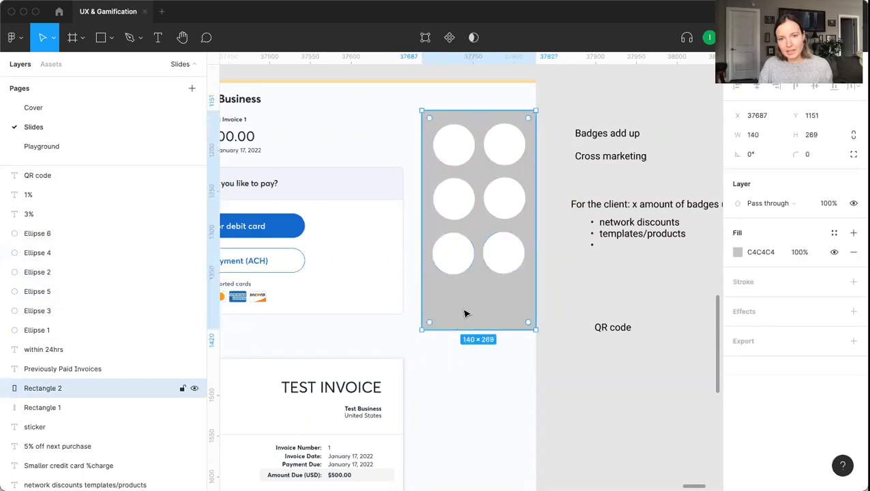
{"action": "scroll", "coordinate": [467, 310], "scroll_direction": "up", "scroll_amount": 2}
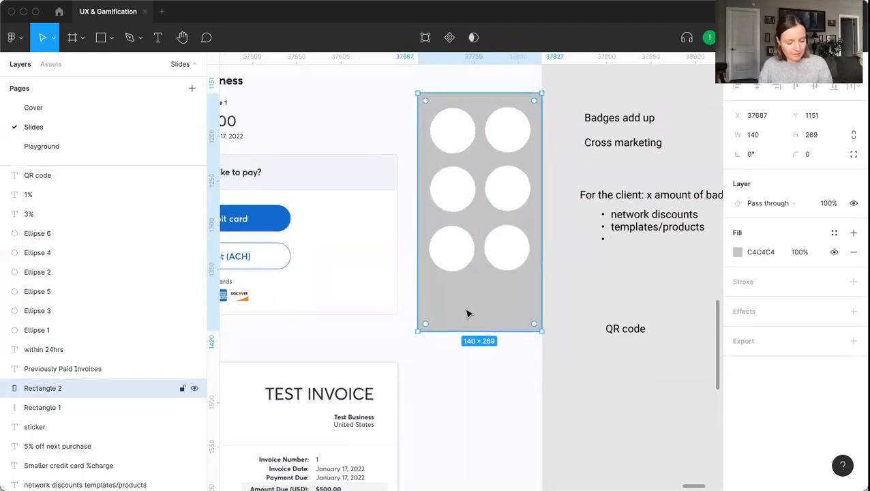
Step: Draw a small bar at the panel's bottom with white fill and corner radius 5
{"action": "key", "text": "r"}
{"action": "left_click_drag", "start_coordinate": [452, 288], "coordinate": [508, 312]}
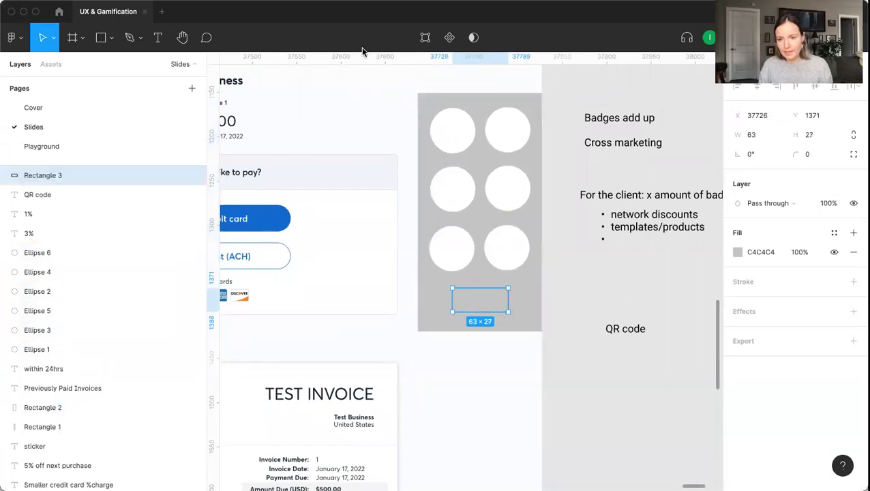
{"action": "left_click", "coordinate": [765, 252]}
{"action": "type", "text": "ffffff"}
{"action": "key", "text": "Return"}
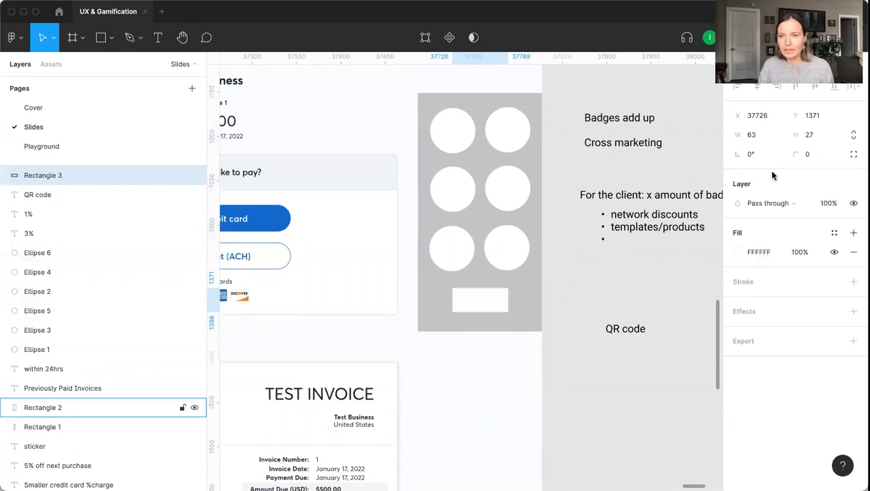
{"action": "left_click", "coordinate": [810, 157]}
{"action": "type", "text": "5"}
{"action": "key", "text": "Return"}
{"action": "left_click_drag", "start_coordinate": [486, 303], "coordinate": [490, 307]}
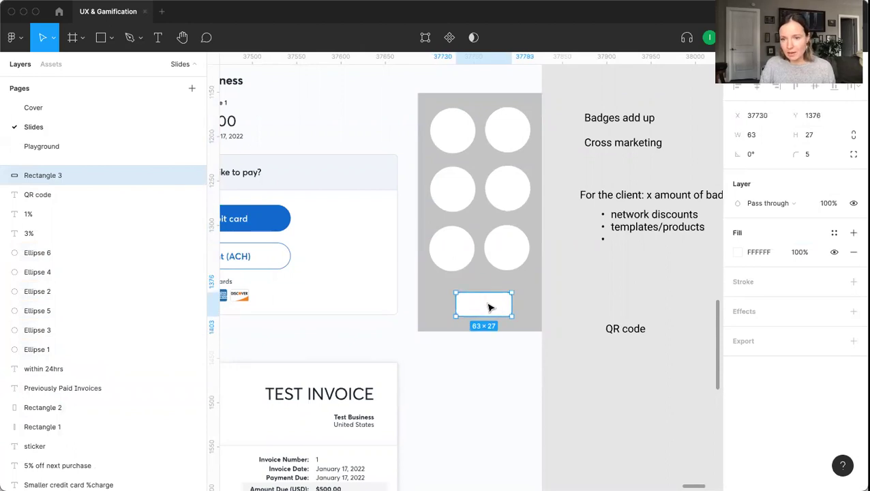
Step: Change the bar's fill to light grey EAEAEA
{"action": "left_click", "coordinate": [736, 252]}
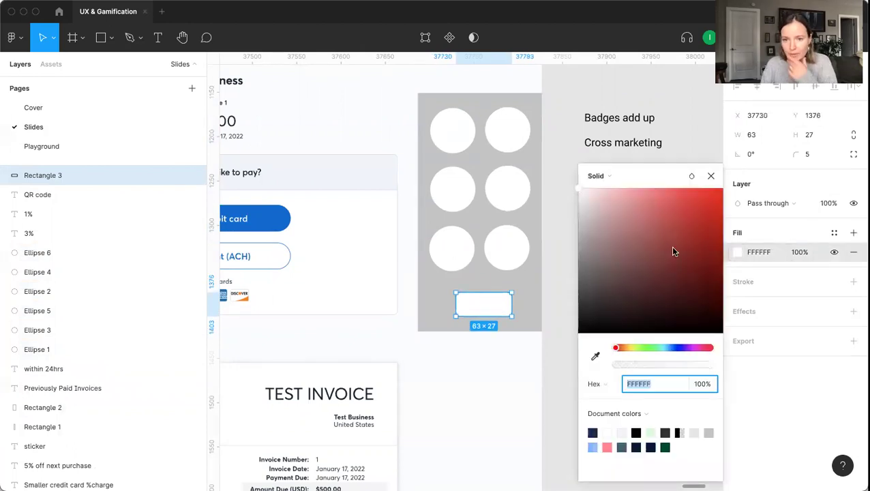
{"action": "left_click", "coordinate": [579, 209]}
{"action": "left_click_drag", "start_coordinate": [577, 212], "coordinate": [579, 208]}
{"action": "left_click", "coordinate": [534, 92]}
Step: Fill the four lower badge circles with light grey DCDCDC
{"action": "left_click", "coordinate": [517, 257]}
{"action": "left_click", "coordinate": [450, 247], "text": "shift"}
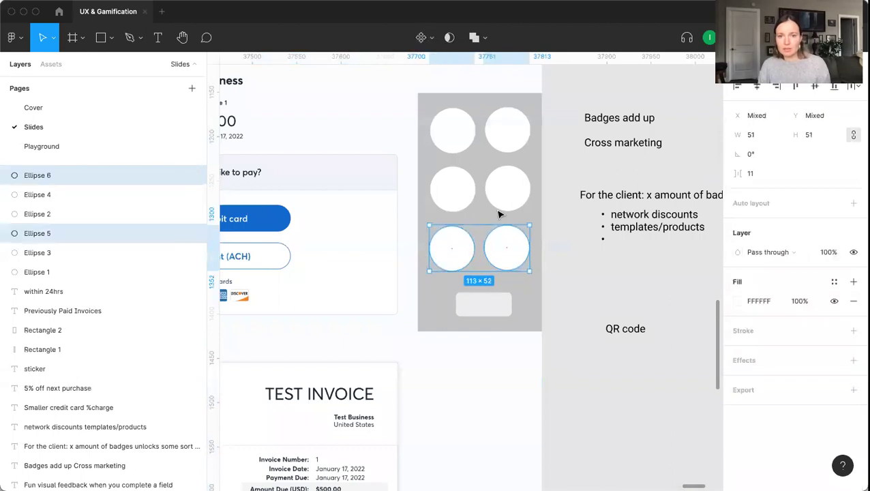
{"action": "left_click", "coordinate": [501, 205], "text": "shift"}
{"action": "left_click", "coordinate": [464, 205], "text": "shift"}
{"action": "left_click", "coordinate": [739, 271]}
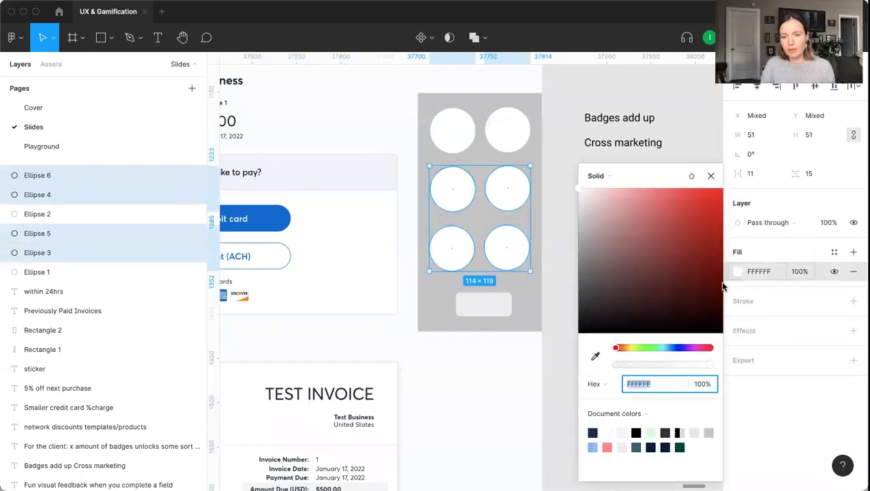
{"action": "left_click_drag", "start_coordinate": [577, 193], "coordinate": [576, 207]}
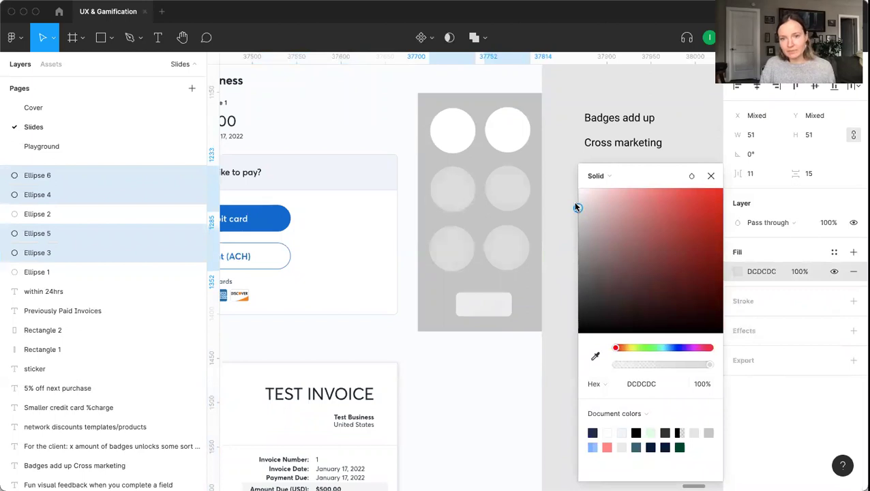
{"action": "left_click", "coordinate": [710, 175]}
{"action": "left_click", "coordinate": [603, 283]}
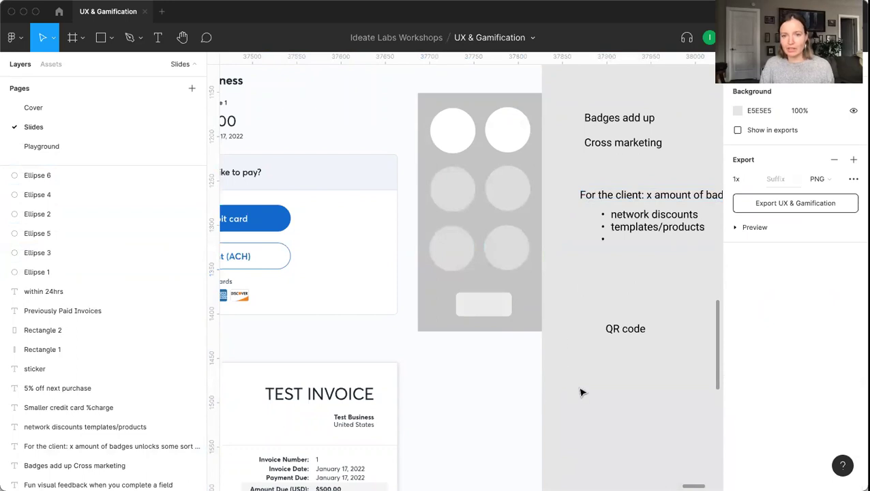
Step: Add a "10" text label and widen it onto the top-left badge circle
{"action": "scroll", "coordinate": [582, 392], "scroll_direction": "down", "scroll_amount": 3}
{"action": "left_click", "coordinate": [522, 273]}
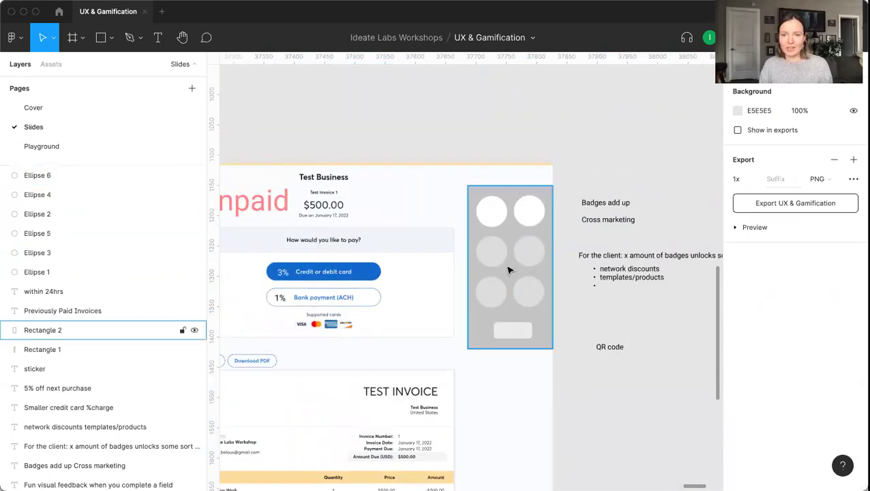
{"action": "left_click", "coordinate": [525, 250]}
{"action": "key", "text": "Escape"}
{"action": "scroll", "coordinate": [505, 321], "scroll_direction": "down", "scroll_amount": 3}
{"action": "scroll", "coordinate": [507, 353], "scroll_direction": "up", "scroll_amount": 3}
{"action": "scroll", "coordinate": [502, 321], "scroll_direction": "up", "scroll_amount": 5}
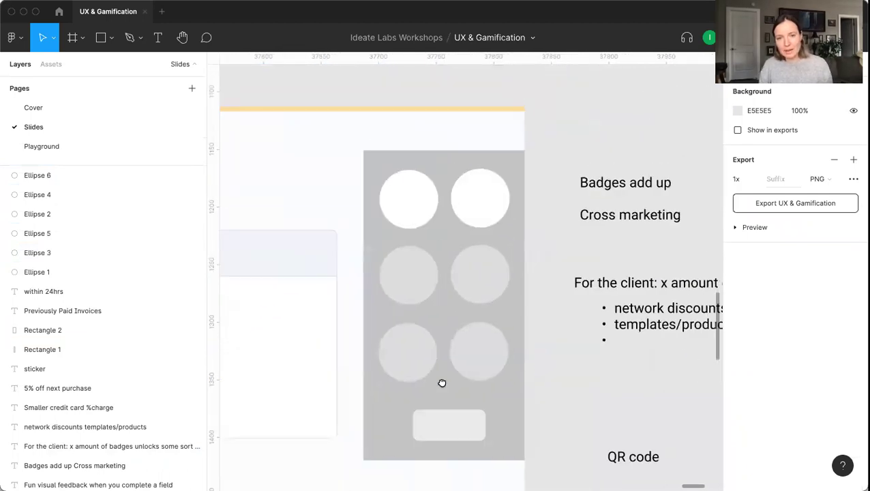
{"action": "scroll", "coordinate": [437, 340], "scroll_direction": "up", "scroll_amount": 1}
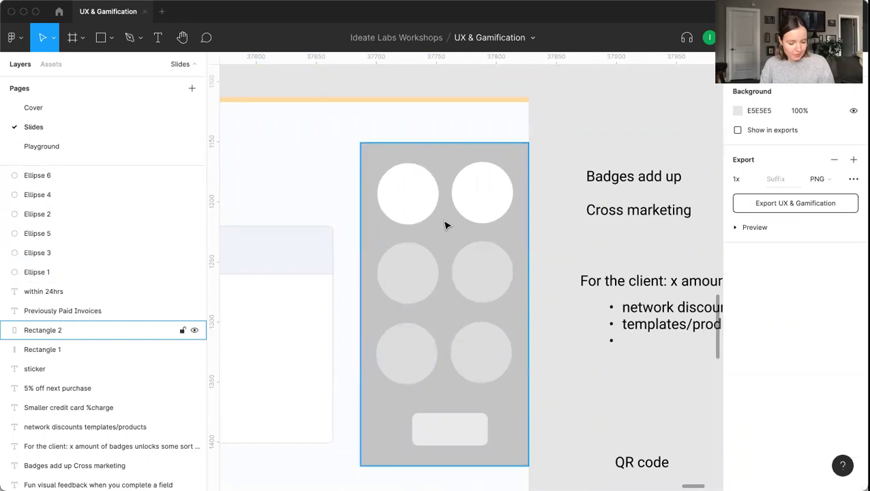
{"action": "key", "text": "t"}
{"action": "left_click_drag", "start_coordinate": [400, 226], "coordinate": [415, 238]}
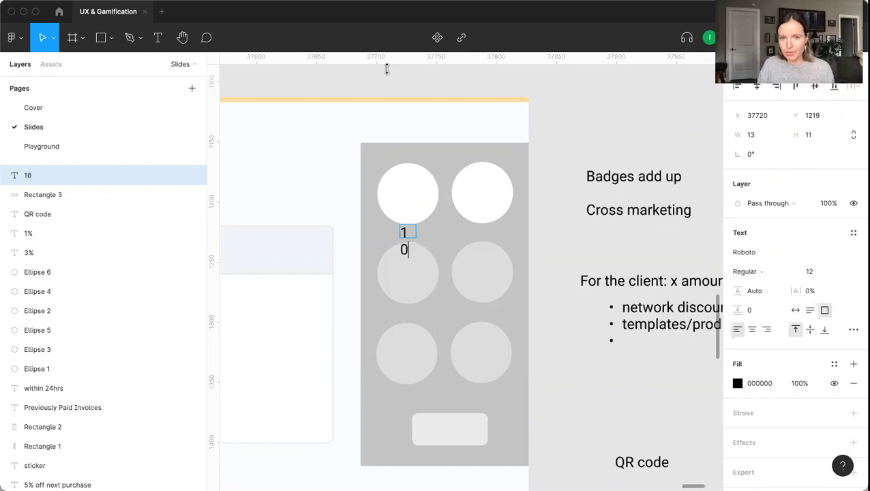
{"action": "key", "text": "Escape"}
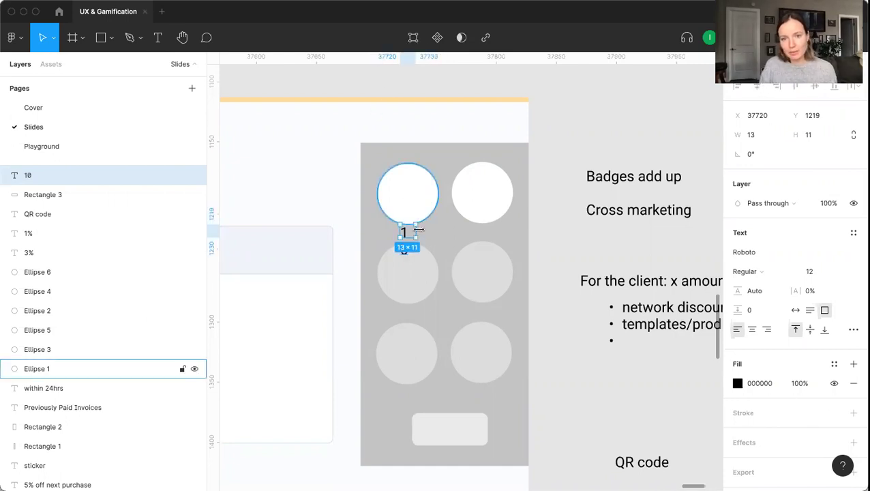
{"action": "left_click_drag", "start_coordinate": [418, 230], "coordinate": [486, 210]}
Step: Check the "10" labels on both top badge circles
{"action": "left_click", "coordinate": [414, 211]}
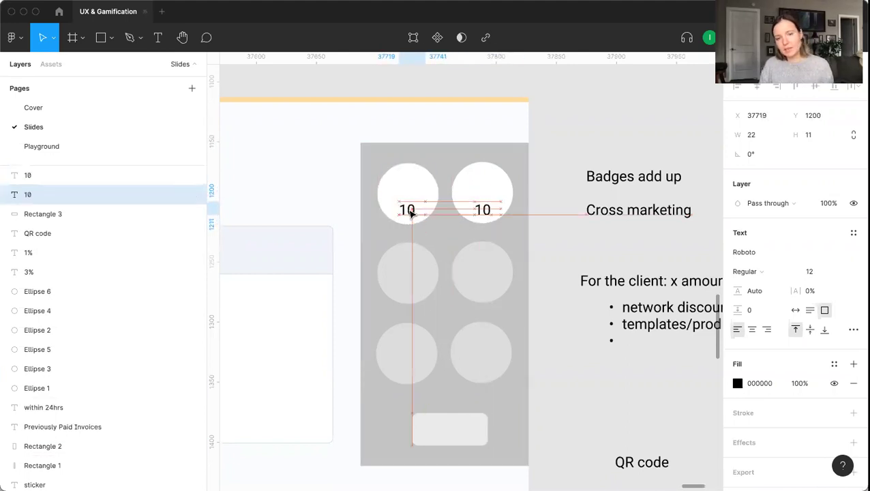
{"action": "left_click", "coordinate": [484, 211]}
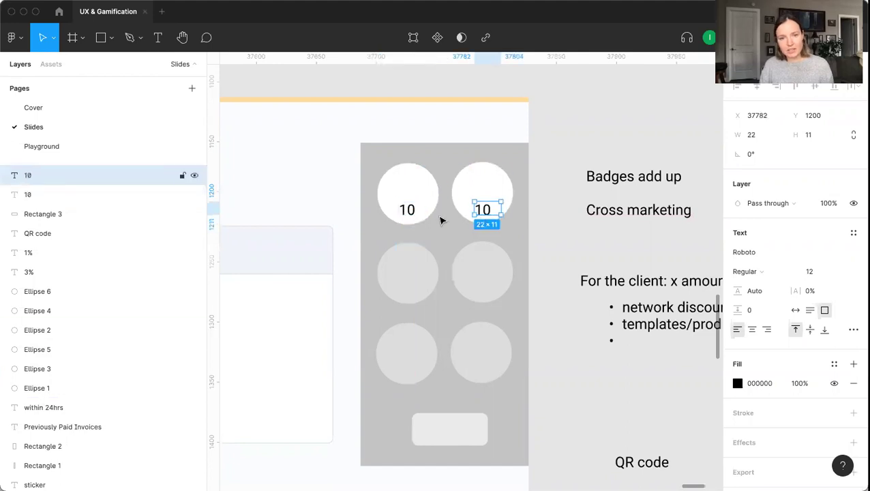
{"action": "left_click", "coordinate": [403, 209]}
{"action": "scroll", "coordinate": [393, 198], "scroll_direction": "up", "scroll_amount": 3}
Step: Draw a 40×40 circle centred on the top-left badge
{"action": "scroll", "coordinate": [389, 198], "scroll_direction": "up", "scroll_amount": 2}
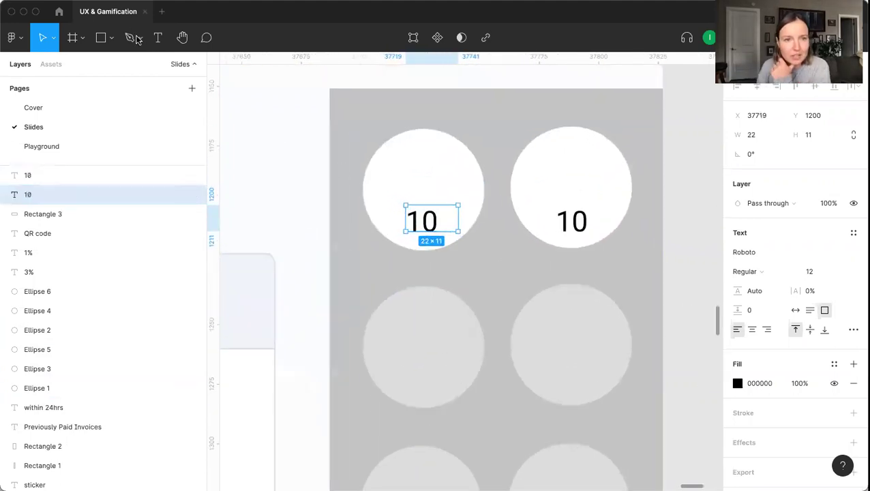
{"action": "left_click", "coordinate": [140, 38]}
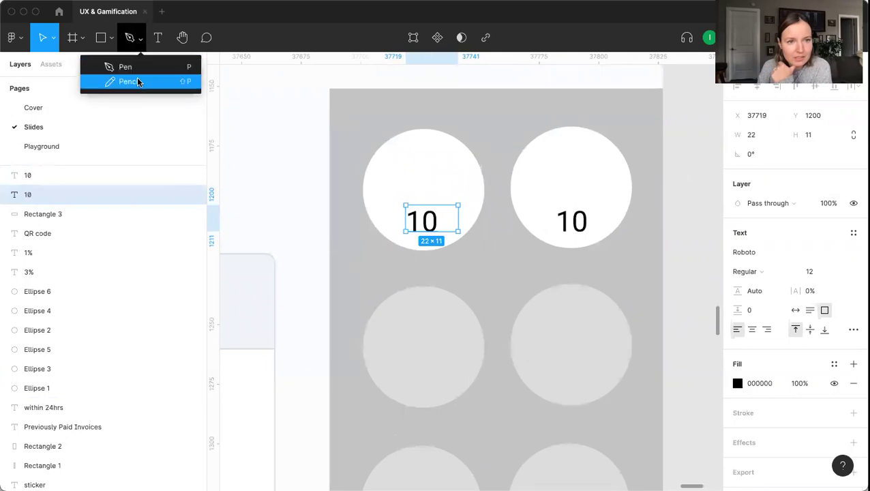
{"action": "left_click", "coordinate": [312, 115]}
{"action": "scroll", "coordinate": [309, 117], "scroll_direction": "down", "scroll_amount": 2}
{"action": "scroll", "coordinate": [335, 160], "scroll_direction": "up", "scroll_amount": 2}
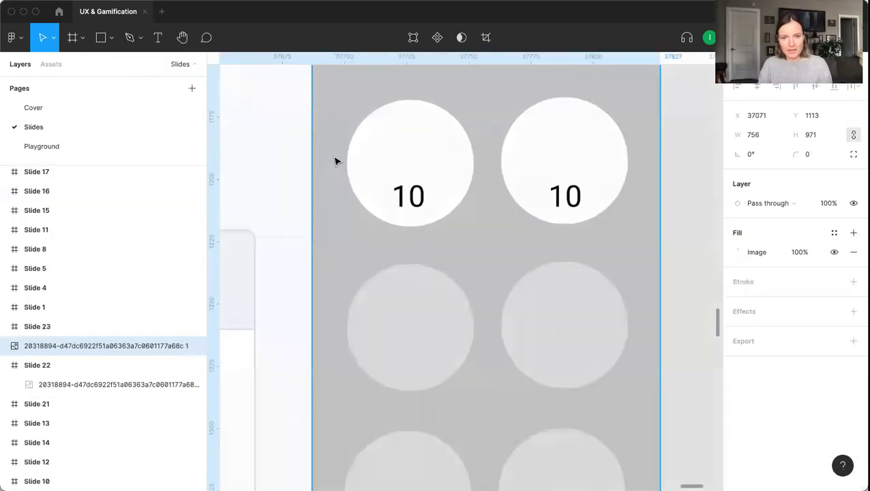
{"action": "key", "text": "o"}
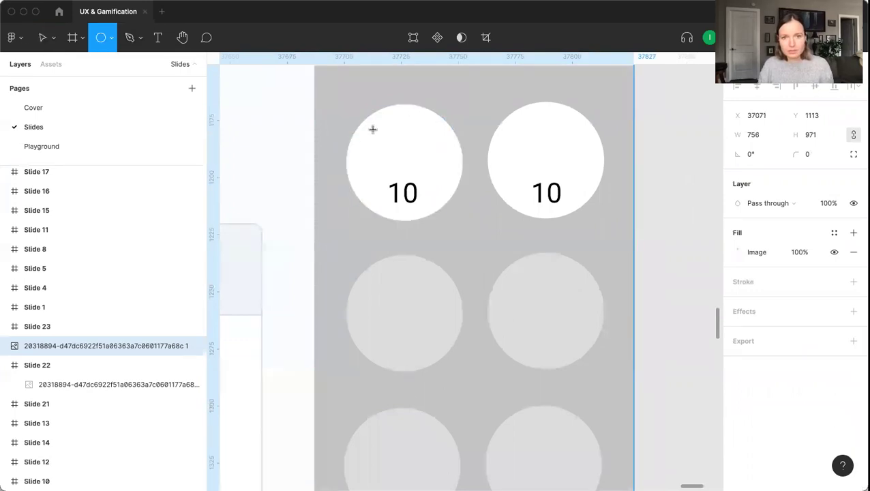
{"action": "left_click_drag", "start_coordinate": [370, 130], "coordinate": [436, 215]}
{"action": "left_click_drag", "start_coordinate": [398, 175], "coordinate": [419, 175]}
{"action": "left_click_drag", "start_coordinate": [449, 208], "coordinate": [456, 214]}
{"action": "left_click_drag", "start_coordinate": [409, 181], "coordinate": [402, 171]}
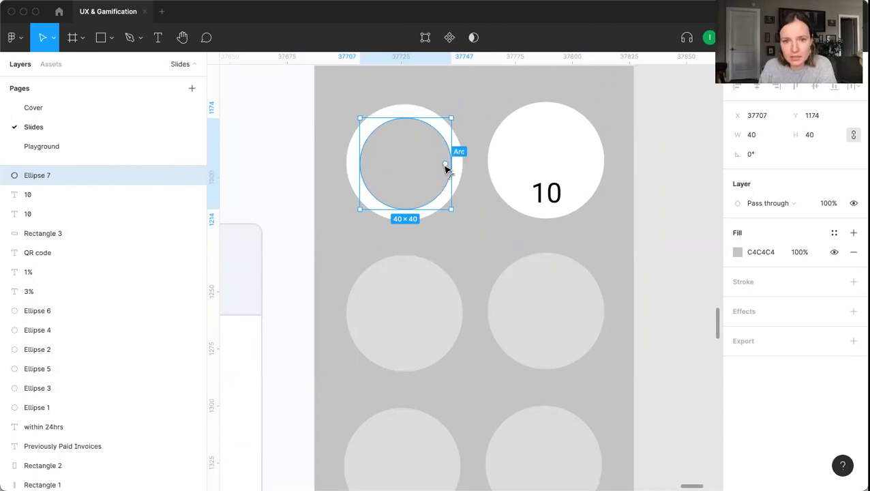
Step: Turn the circle into a 75% arc, rotate it about 36 degrees, and position it
{"action": "left_click_drag", "start_coordinate": [445, 166], "coordinate": [388, 130]}
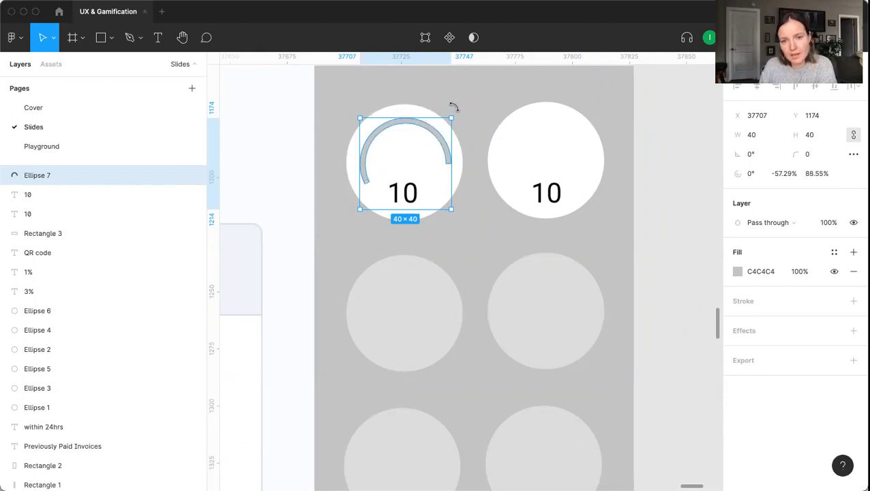
{"action": "left_click_drag", "start_coordinate": [453, 107], "coordinate": [412, 101]}
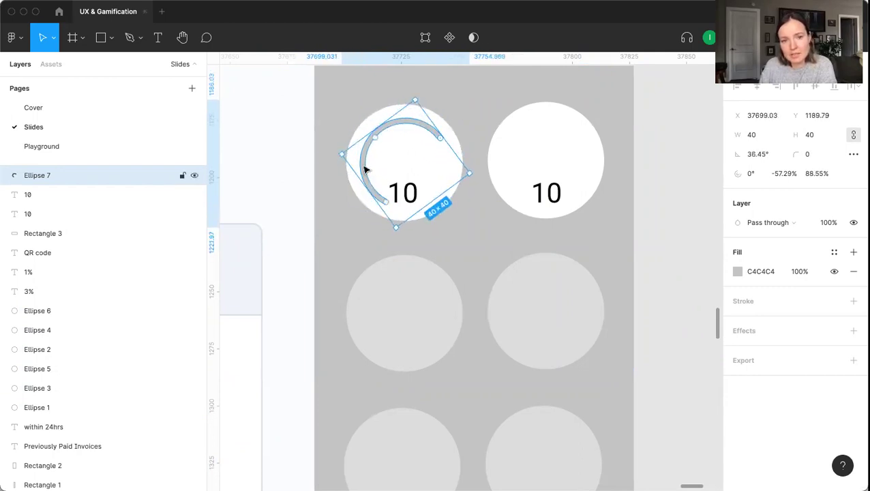
{"action": "mouse_move", "coordinate": [365, 168]}
{"action": "left_mouse_down"}
{"action": "mouse_move", "coordinate": [361, 161]}
{"action": "mouse_move", "coordinate": [372, 176]}
{"action": "left_mouse_up"}
{"action": "left_click", "coordinate": [402, 188]}
{"action": "left_click", "coordinate": [404, 156]}
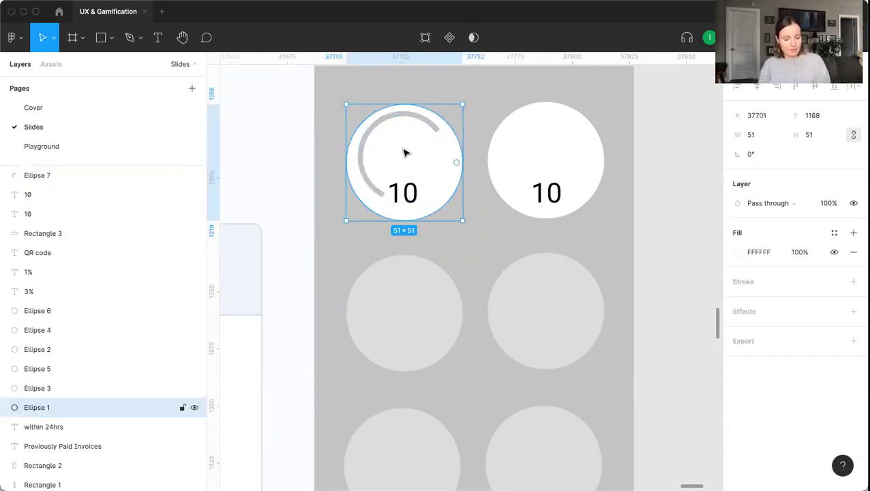
{"action": "left_click", "coordinate": [360, 170]}
{"action": "left_click_drag", "start_coordinate": [365, 171], "coordinate": [363, 176]}
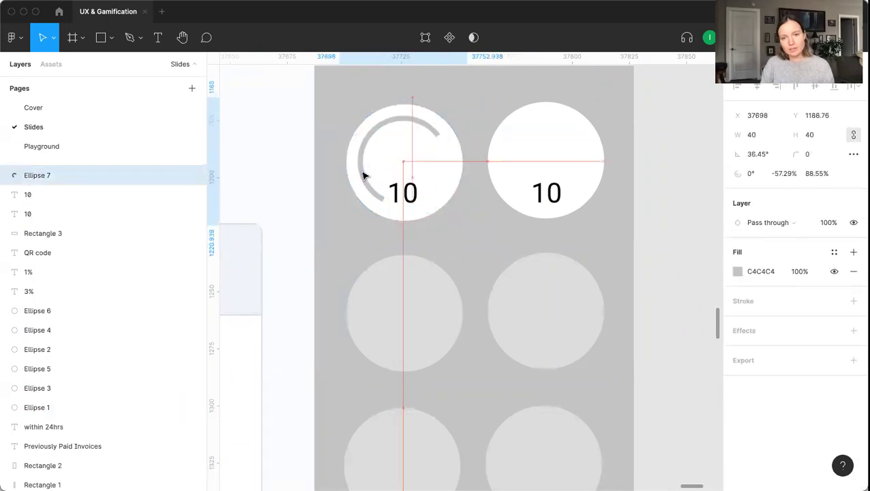
Step: Draw a small 17×17 grey dot inside the top-left badge
{"action": "left_click", "coordinate": [407, 150]}
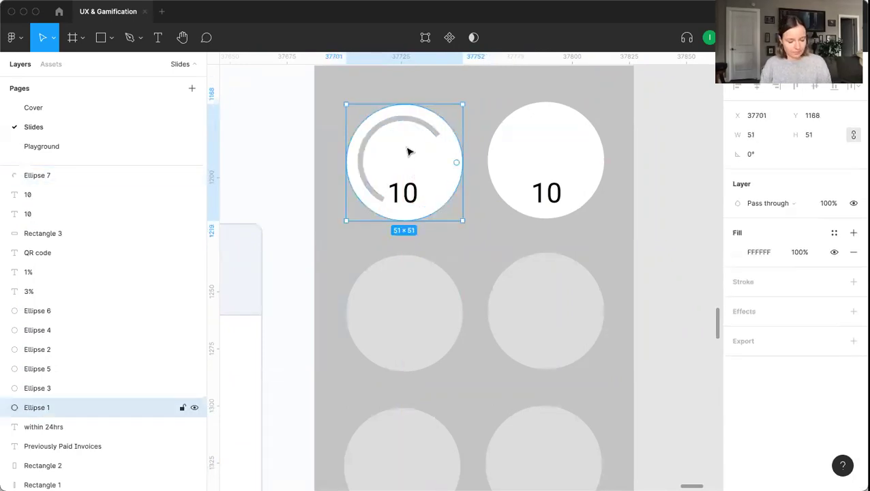
{"action": "key", "text": "o"}
{"action": "mouse_move", "coordinate": [386, 135]}
{"action": "left_mouse_down"}
{"action": "mouse_move", "coordinate": [423, 185]}
{"action": "mouse_move", "coordinate": [404, 156]}
{"action": "left_mouse_up"}
{"action": "left_click", "coordinate": [351, 202]}
{"action": "left_click", "coordinate": [405, 163]}
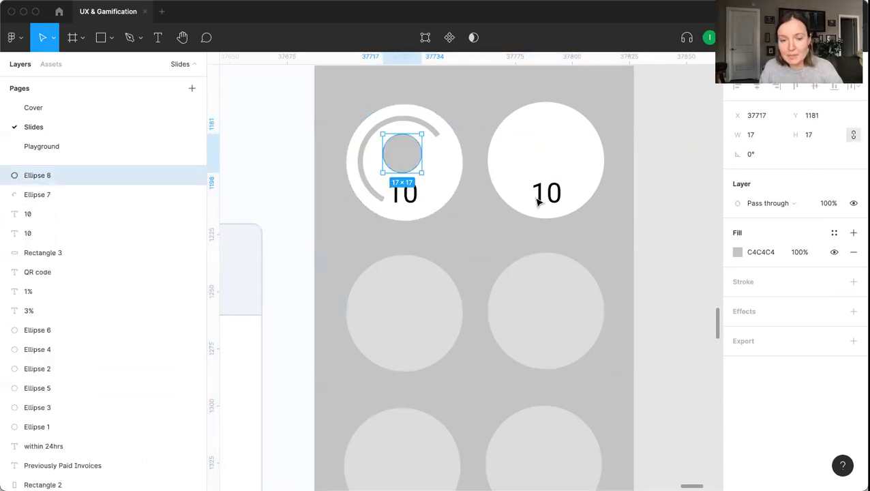
Step: Duplicate the "10" label below the top-left badge circle
{"action": "left_click", "coordinate": [409, 193]}
{"action": "left_click_drag", "start_coordinate": [409, 194], "coordinate": [403, 231]}
{"action": "double_click", "coordinate": [401, 231]}
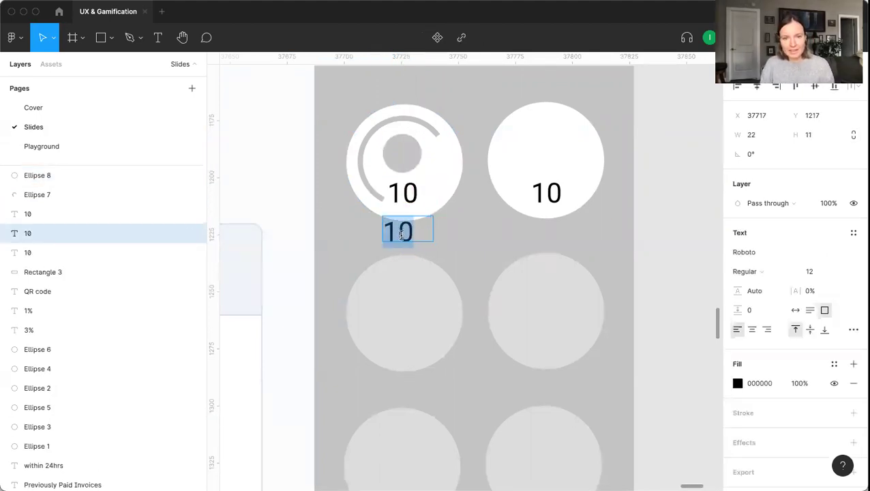
{"action": "scroll", "coordinate": [394, 229], "scroll_direction": "down", "scroll_amount": 3}
{"action": "scroll", "coordinate": [394, 228], "scroll_direction": "up", "scroll_amount": 3}
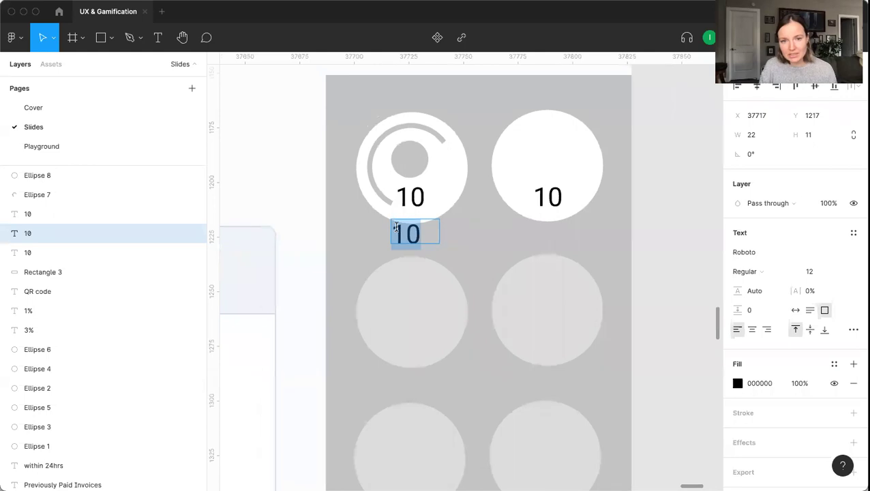
{"action": "scroll", "coordinate": [467, 230], "scroll_direction": "down", "scroll_amount": 2}
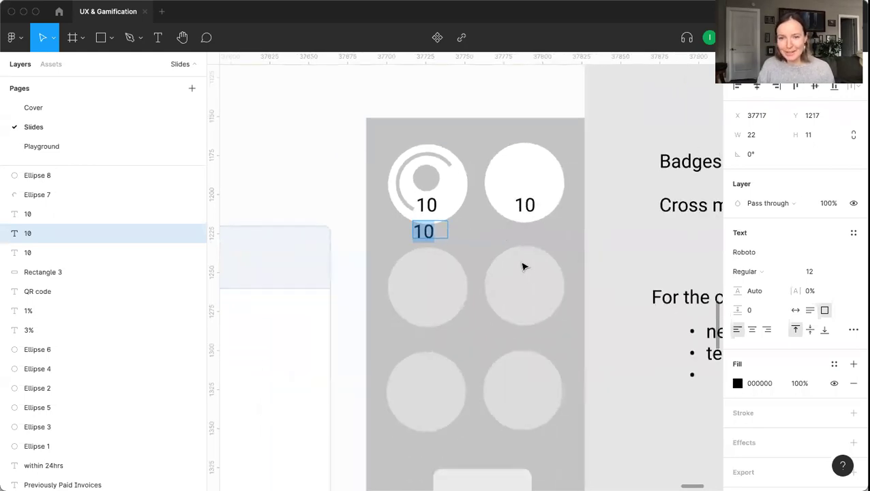
{"action": "scroll", "coordinate": [525, 263], "scroll_direction": "down", "scroll_amount": 2}
{"action": "scroll", "coordinate": [528, 259], "scroll_direction": "right", "scroll_amount": 3}
{"action": "key", "text": "Escape"}
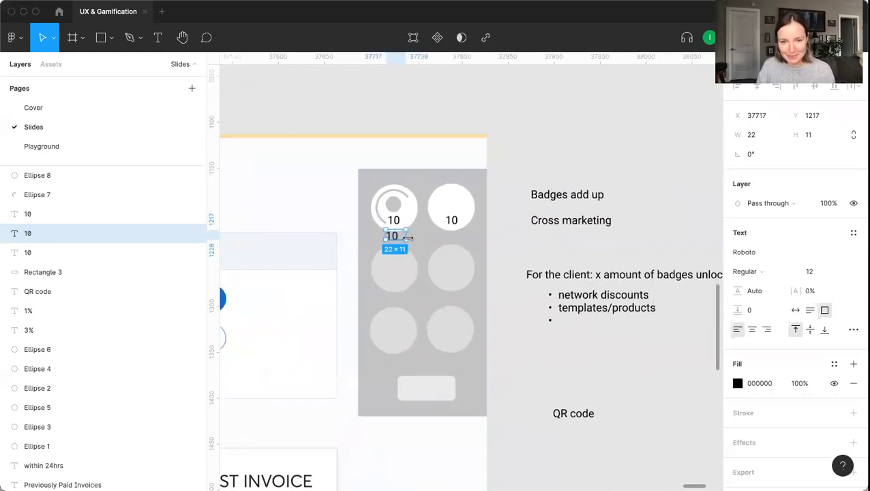
{"action": "double_click", "coordinate": [394, 236]}
{"action": "key", "text": "Escape"}
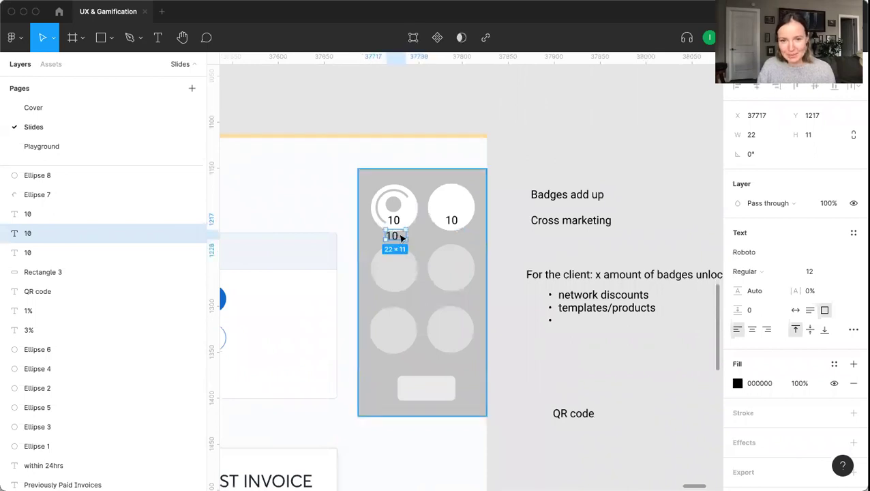
Step: Change the copy to "early payers" at font size 11, widened onto one line
{"action": "double_click", "coordinate": [394, 237]}
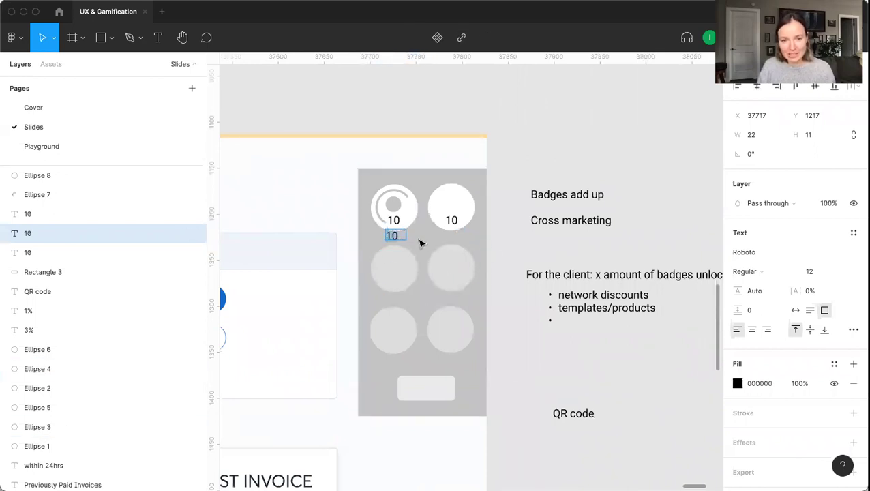
{"action": "type", "text": "early payers"}
{"action": "key", "text": "Escape"}
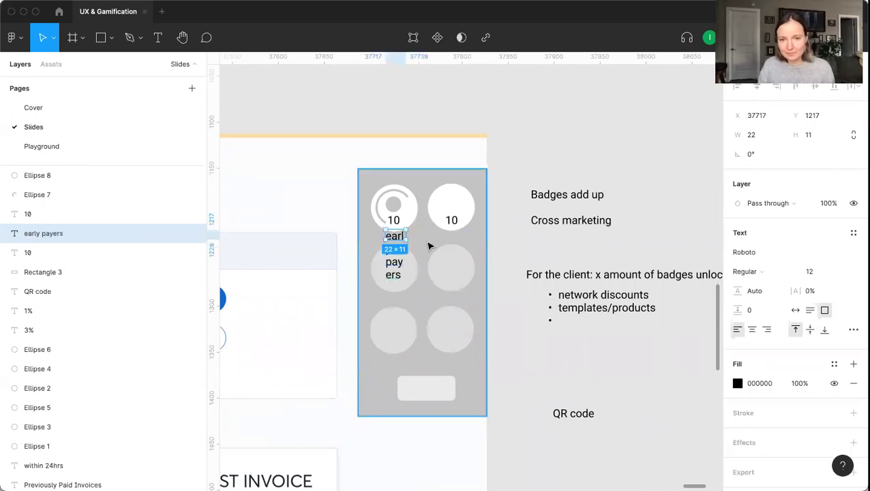
{"action": "left_click", "coordinate": [845, 273]}
{"action": "left_click", "coordinate": [821, 256]}
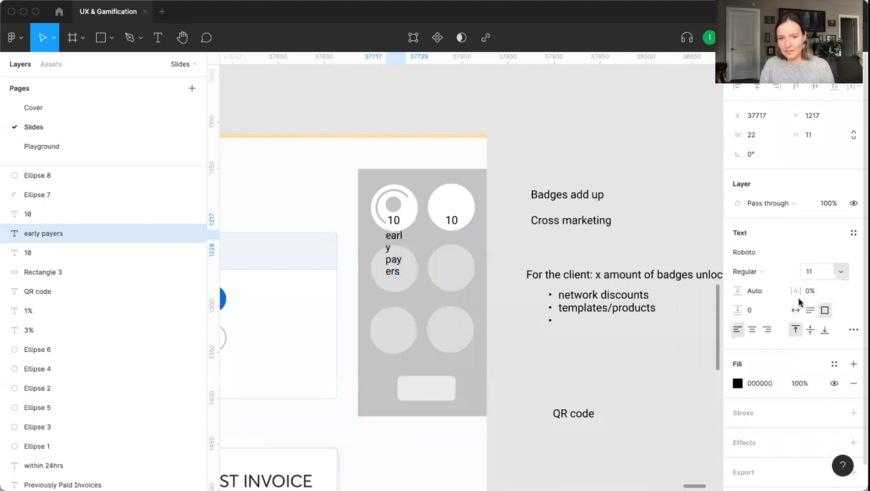
{"action": "mouse_move", "coordinate": [405, 237]}
{"action": "left_mouse_down"}
{"action": "mouse_move", "coordinate": [473, 238]}
{"action": "mouse_move", "coordinate": [402, 239]}
{"action": "left_mouse_up"}
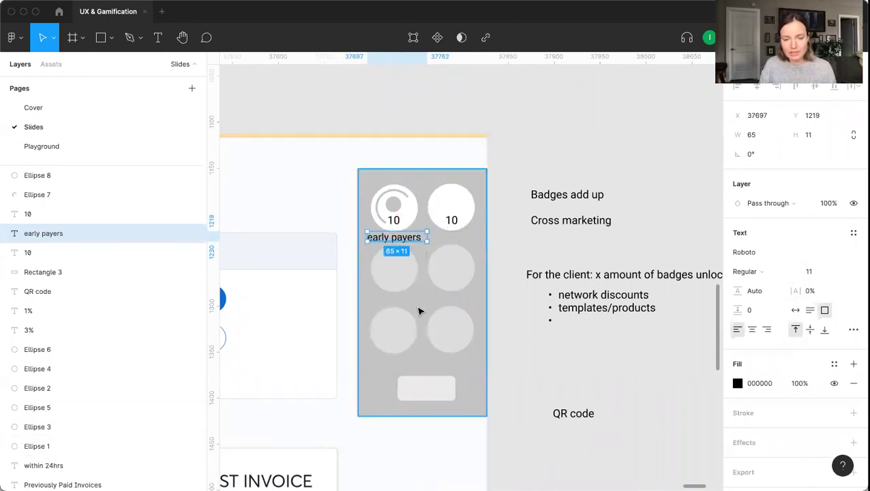
{"action": "scroll", "coordinate": [395, 245], "scroll_direction": "up", "scroll_amount": 5}
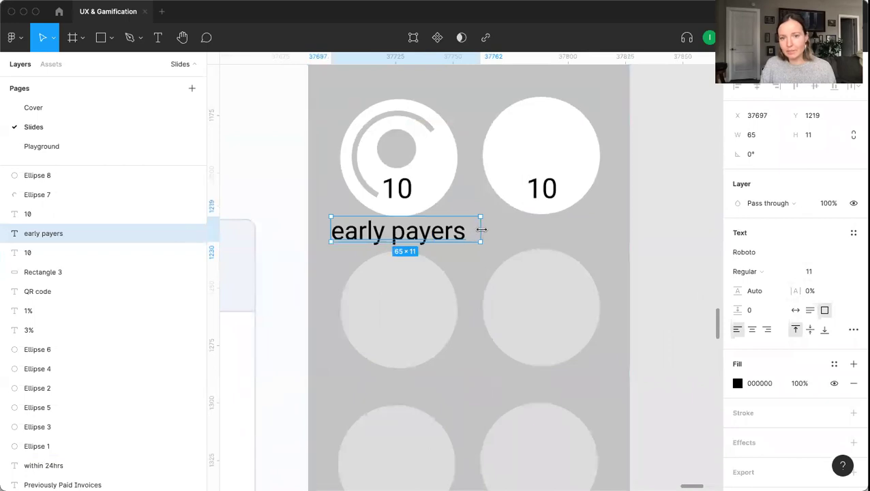
Step: Set the "early payers" label to size 10 and centre it under the first badge
{"action": "left_click_drag", "start_coordinate": [476, 230], "coordinate": [466, 230]}
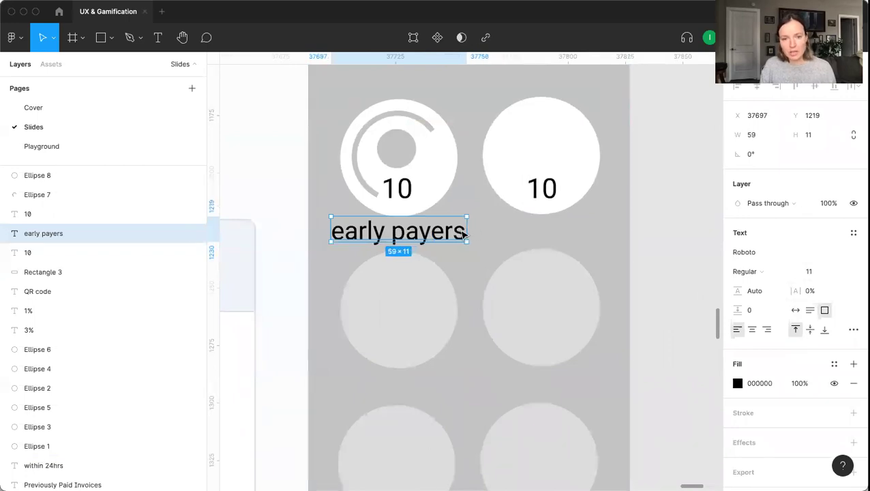
{"action": "scroll", "coordinate": [450, 238], "scroll_direction": "down", "scroll_amount": 5}
{"action": "scroll", "coordinate": [385, 305], "scroll_direction": "down", "scroll_amount": 2}
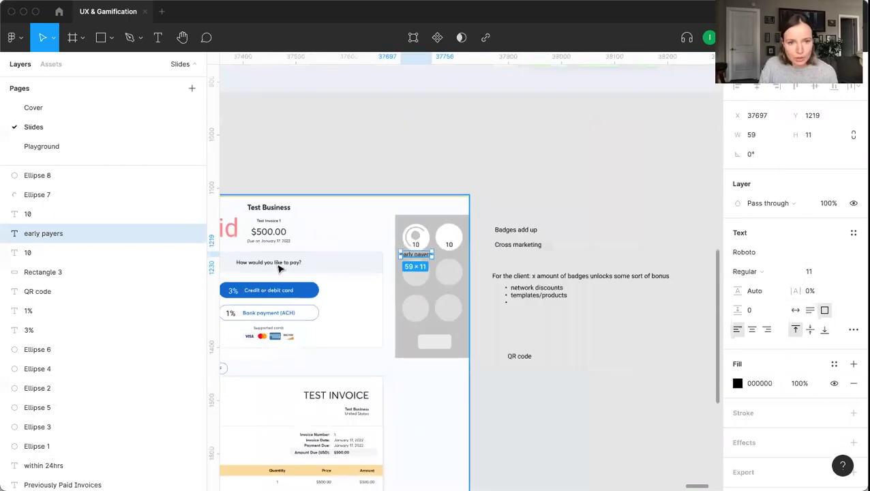
{"action": "scroll", "coordinate": [286, 265], "scroll_direction": "up", "scroll_amount": 5}
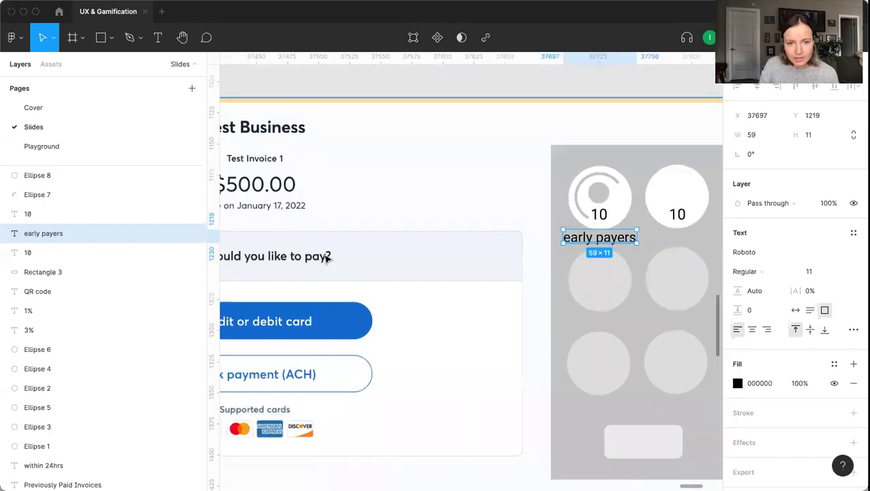
{"action": "left_click_drag", "start_coordinate": [330, 258], "coordinate": [202, 276]}
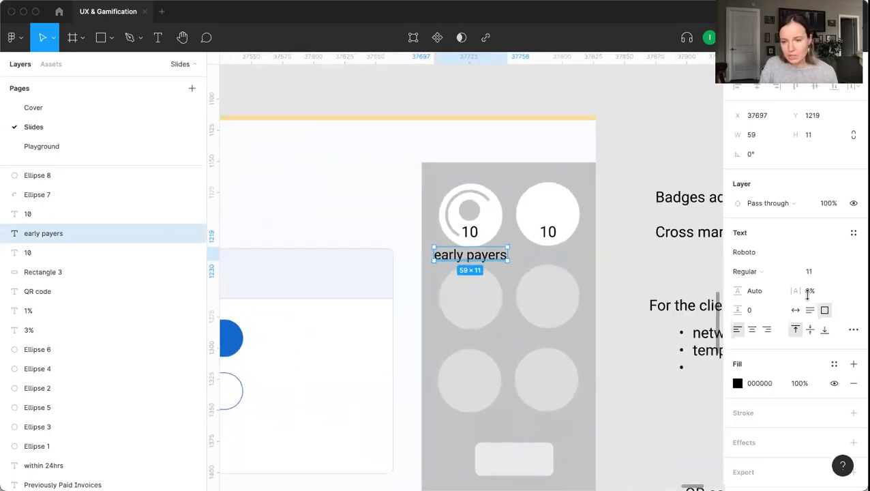
{"action": "left_click", "coordinate": [843, 272]}
{"action": "left_click", "coordinate": [826, 256]}
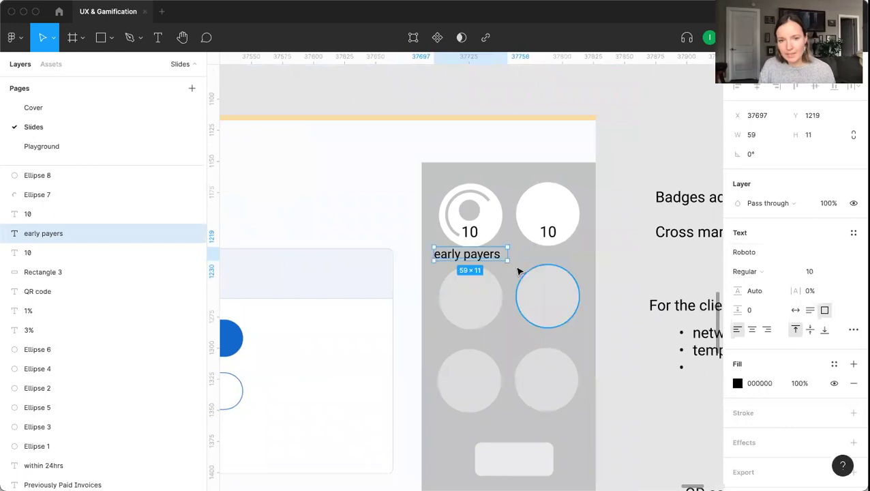
{"action": "left_click_drag", "start_coordinate": [472, 256], "coordinate": [481, 255]}
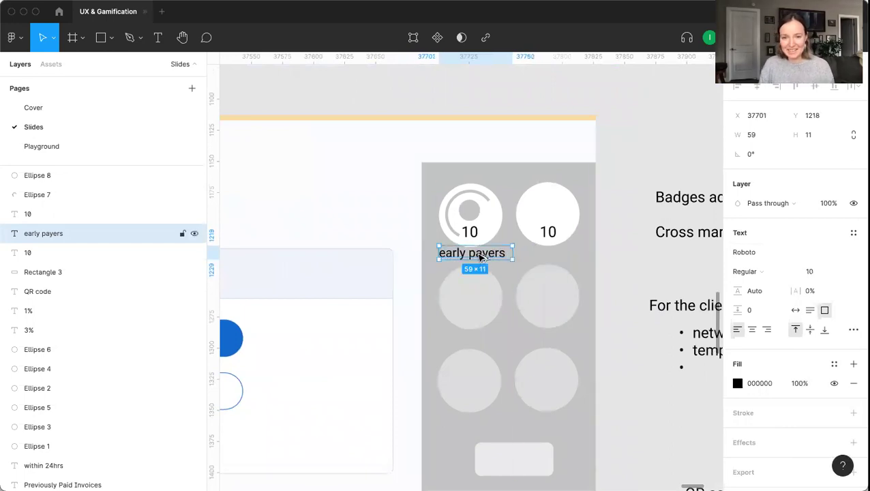
Step: Duplicate it as a one-line "prompt penny" label under the second badge
{"action": "left_click_drag", "start_coordinate": [480, 257], "coordinate": [556, 257]}
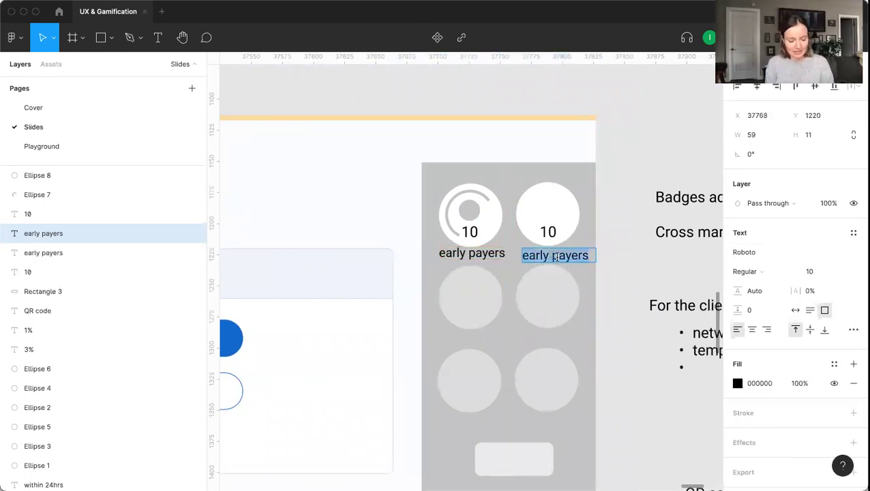
{"action": "type", "text": "prompt"}
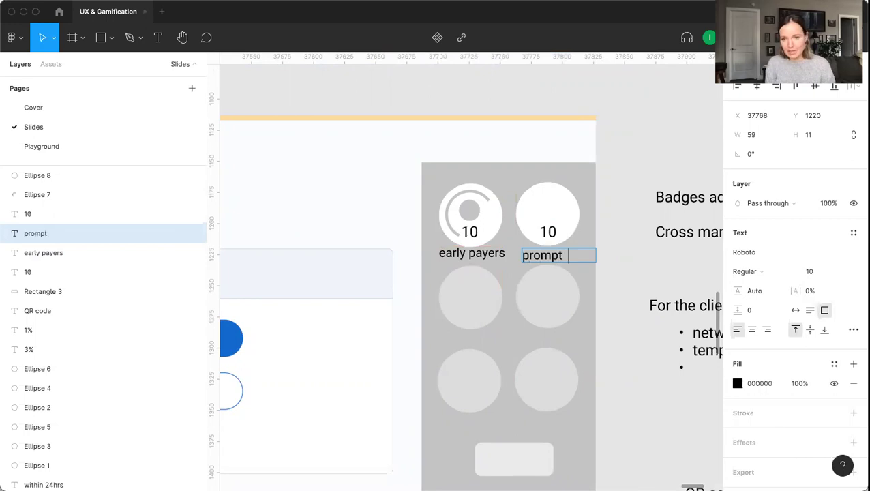
{"action": "type", "text": " penny"}
{"action": "key", "text": "Escape"}
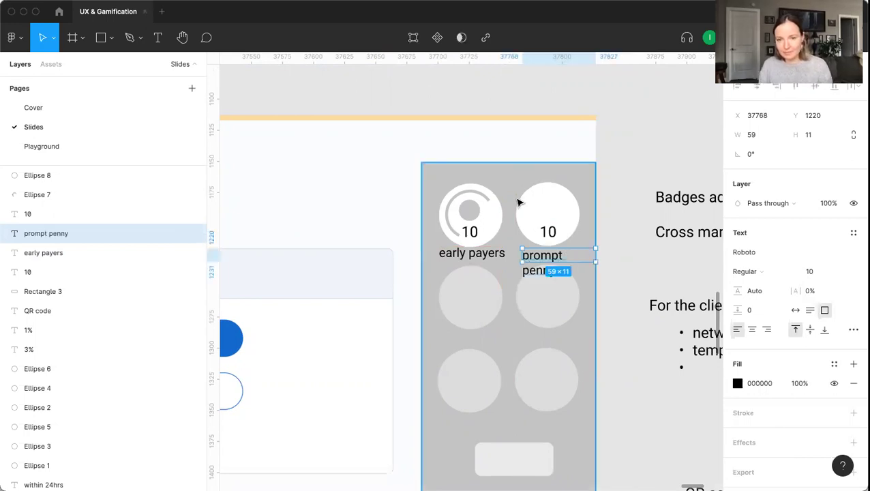
{"action": "left_click_drag", "start_coordinate": [530, 287], "coordinate": [461, 298]}
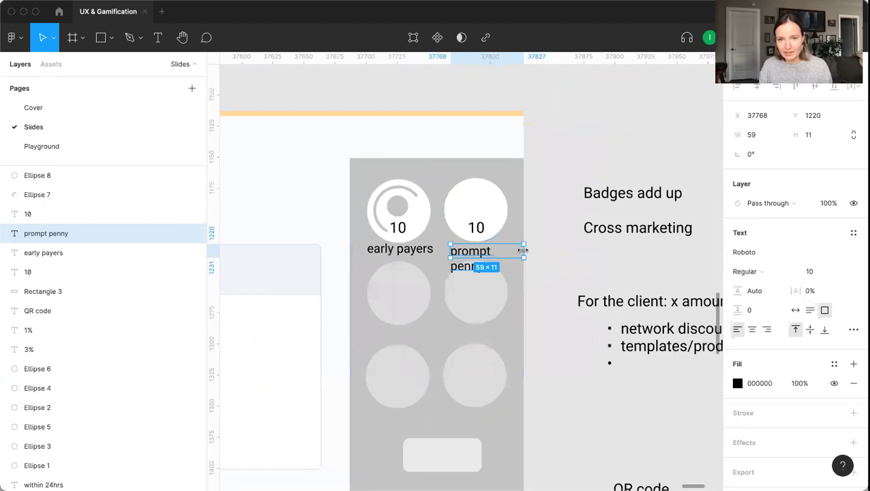
{"action": "left_click_drag", "start_coordinate": [524, 251], "coordinate": [556, 249]}
{"action": "left_click_drag", "start_coordinate": [497, 250], "coordinate": [476, 249]}
{"action": "scroll", "coordinate": [524, 324], "scroll_direction": "down", "scroll_amount": 5}
{"action": "scroll", "coordinate": [397, 394], "scroll_direction": "up", "scroll_amount": 3}
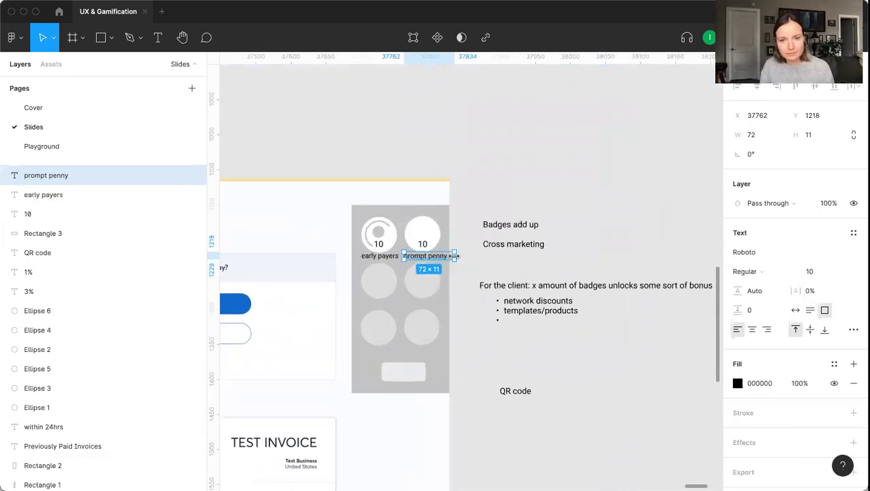
{"action": "mouse_move", "coordinate": [455, 256]}
{"action": "left_mouse_down"}
{"action": "mouse_move", "coordinate": [446, 256]}
{"action": "mouse_move", "coordinate": [459, 262]}
{"action": "left_mouse_up"}
Step: Select the first badge's inner grey dot and its progress arc
{"action": "scroll", "coordinate": [444, 252], "scroll_direction": "up", "scroll_amount": 5}
{"action": "scroll", "coordinate": [345, 190], "scroll_direction": "left", "scroll_amount": 2}
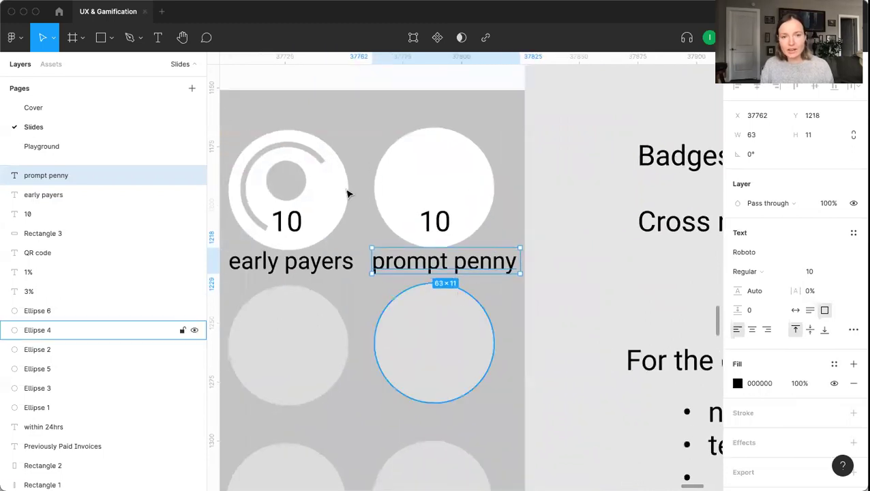
{"action": "left_click", "coordinate": [287, 190]}
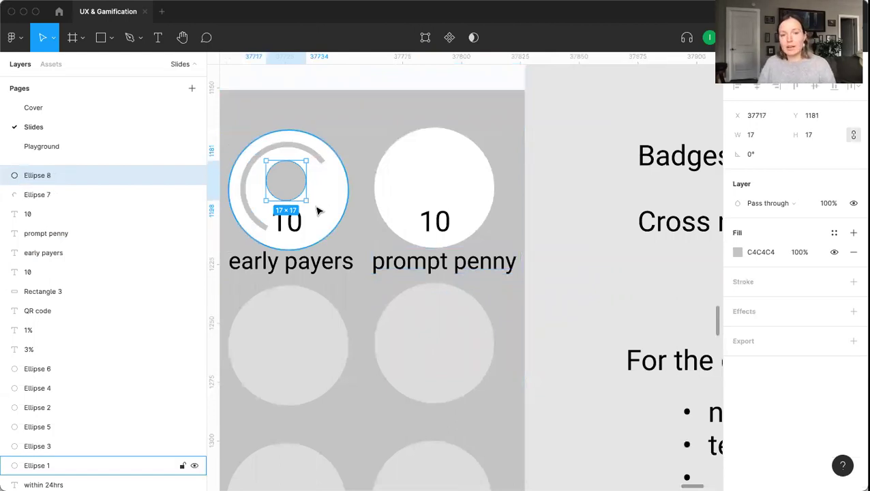
{"action": "scroll", "coordinate": [316, 209], "scroll_direction": "down", "scroll_amount": 3}
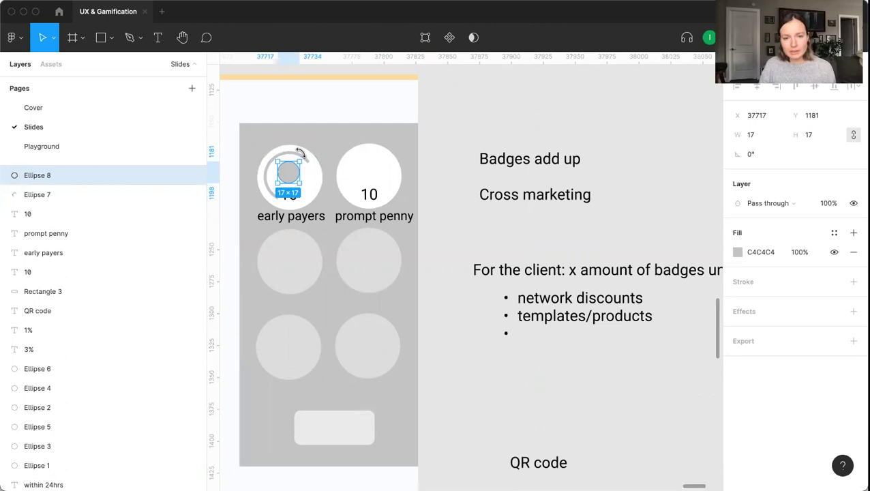
{"action": "left_click", "coordinate": [298, 156]}
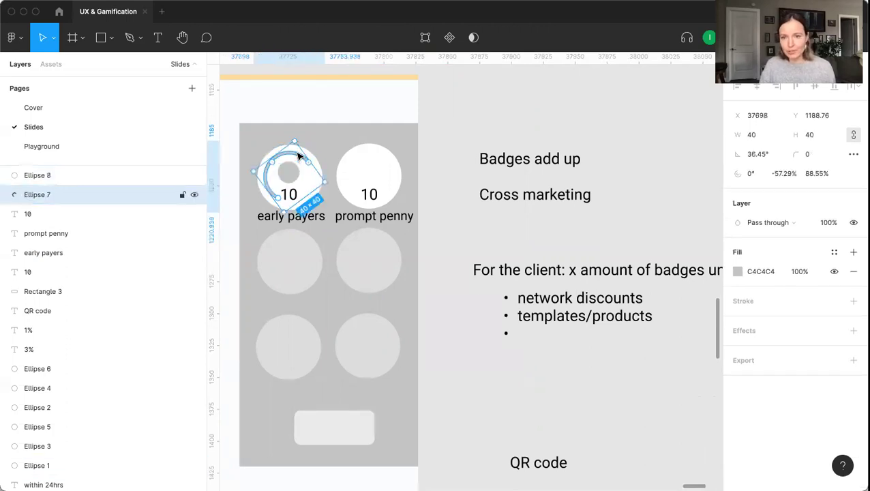
Step: Copy the "early payers" label under the middle-left badge
{"action": "scroll", "coordinate": [298, 156], "scroll_direction": "up", "scroll_amount": 5}
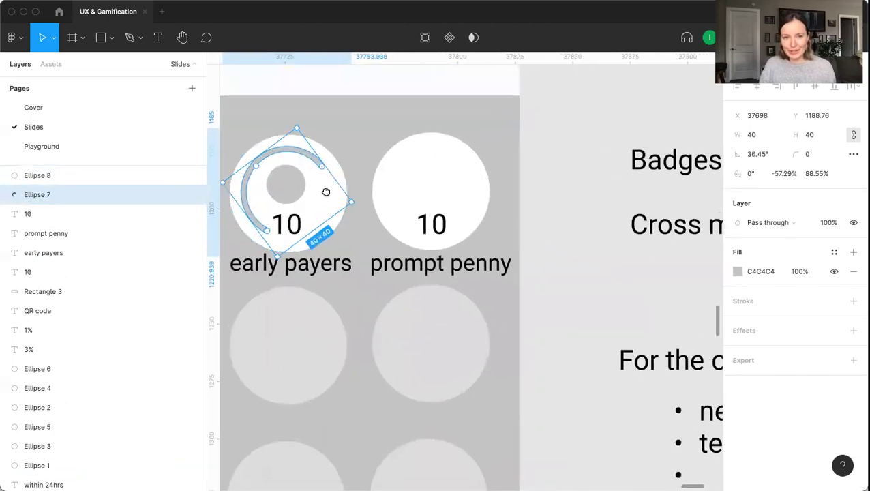
{"action": "scroll", "coordinate": [272, 326], "scroll_direction": "down", "scroll_amount": 5}
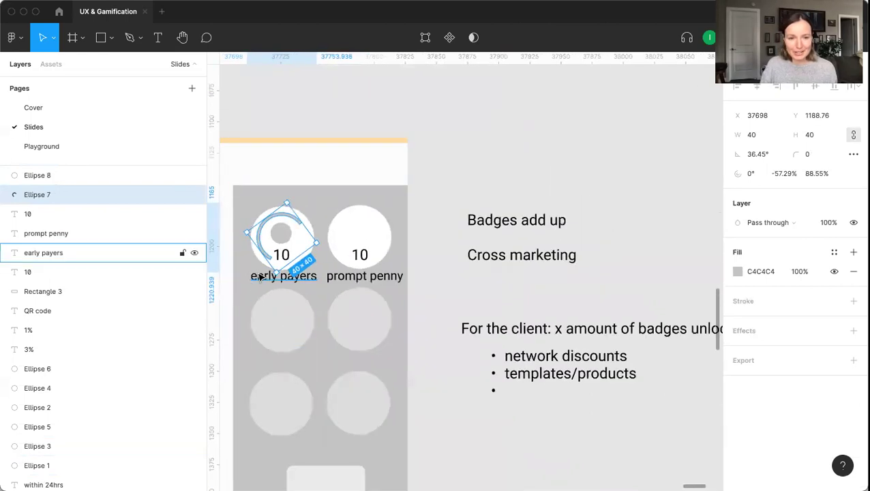
{"action": "left_click", "coordinate": [268, 276]}
{"action": "left_click_drag", "start_coordinate": [267, 276], "coordinate": [268, 366]}
Step: Rename the copied label to "business on steroids" and widen its text box
{"action": "double_click", "coordinate": [277, 358]}
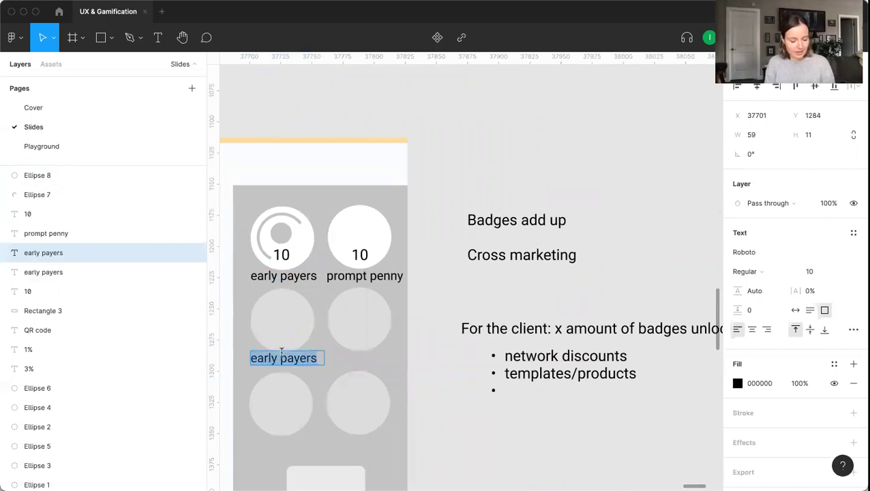
{"action": "type", "text": "business on ster"}
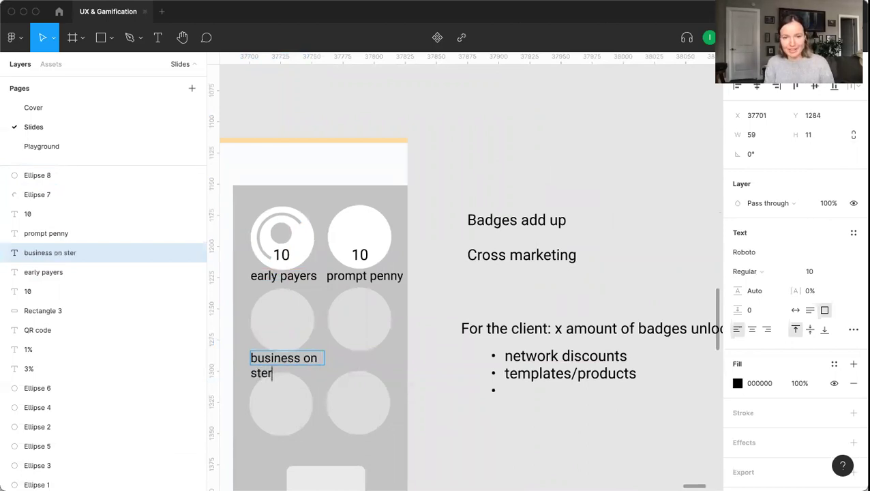
{"action": "type", "text": "oids"}
{"action": "key", "text": "Escape"}
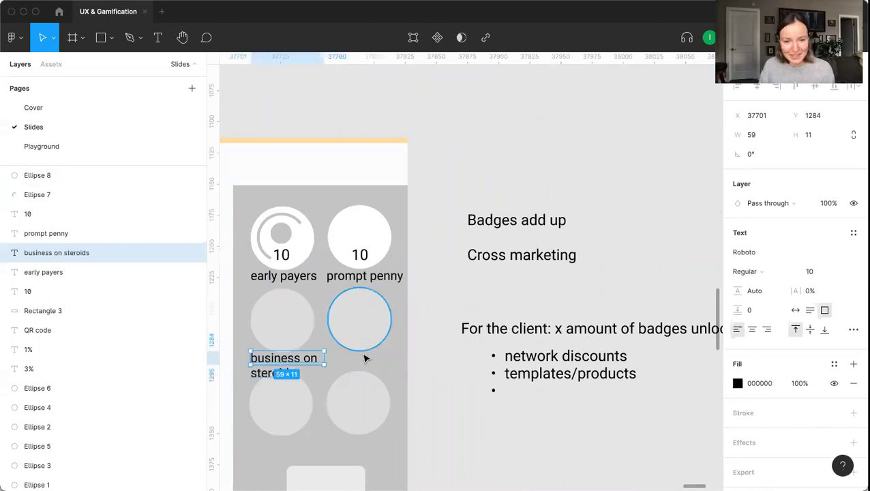
{"action": "left_click_drag", "start_coordinate": [325, 360], "coordinate": [284, 379]}
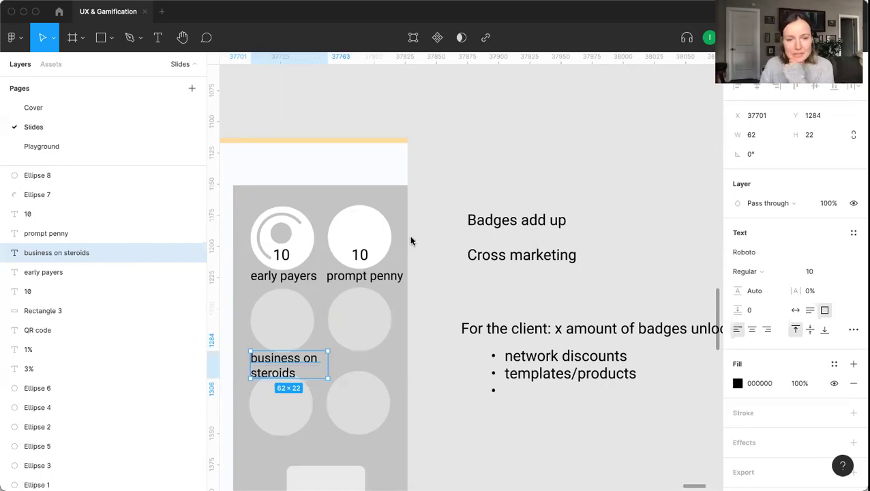
Step: Select the first badge circle and then its "early payers" label
{"action": "scroll", "coordinate": [409, 238], "scroll_direction": "down", "scroll_amount": 2}
{"action": "scroll", "coordinate": [402, 235], "scroll_direction": "down", "scroll_amount": 3}
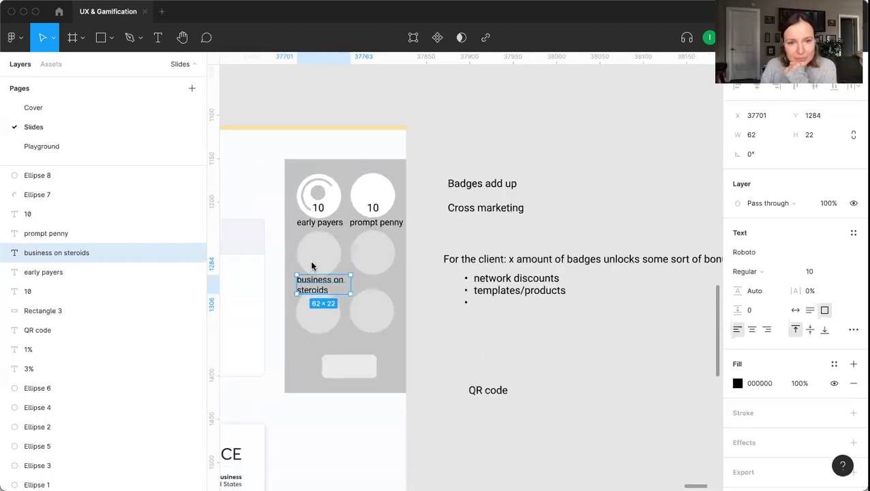
{"action": "left_click", "coordinate": [311, 205]}
{"action": "scroll", "coordinate": [316, 215], "scroll_direction": "up", "scroll_amount": 3}
{"action": "scroll", "coordinate": [314, 225], "scroll_direction": "down", "scroll_amount": 4}
{"action": "scroll", "coordinate": [309, 237], "scroll_direction": "up", "scroll_amount": 2}
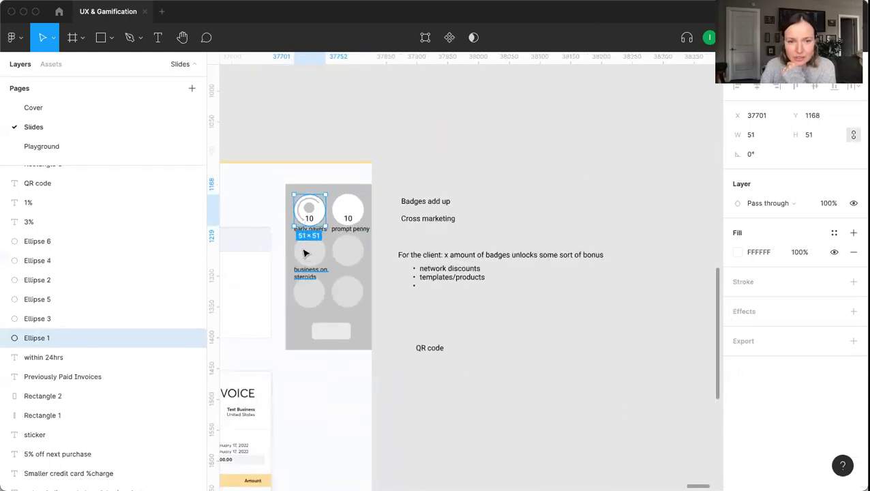
{"action": "scroll", "coordinate": [305, 252], "scroll_direction": "up", "scroll_amount": 2}
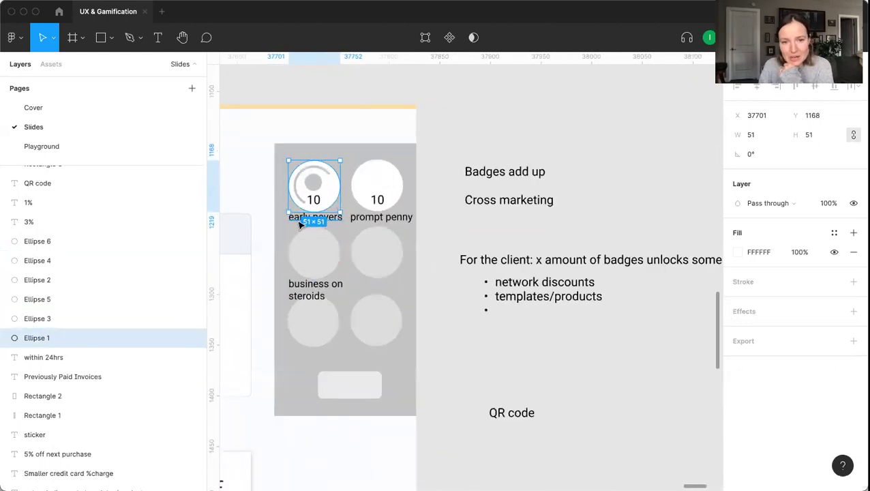
{"action": "left_click", "coordinate": [294, 218]}
{"action": "scroll", "coordinate": [316, 316], "scroll_direction": "down", "scroll_amount": 5}
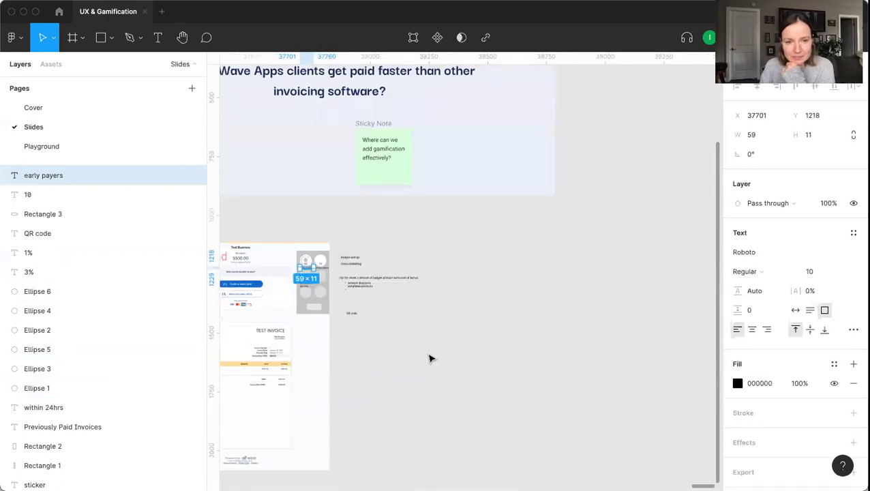
{"action": "scroll", "coordinate": [506, 343], "scroll_direction": "left", "scroll_amount": 2}
{"action": "scroll", "coordinate": [505, 345], "scroll_direction": "up", "scroll_amount": 4}
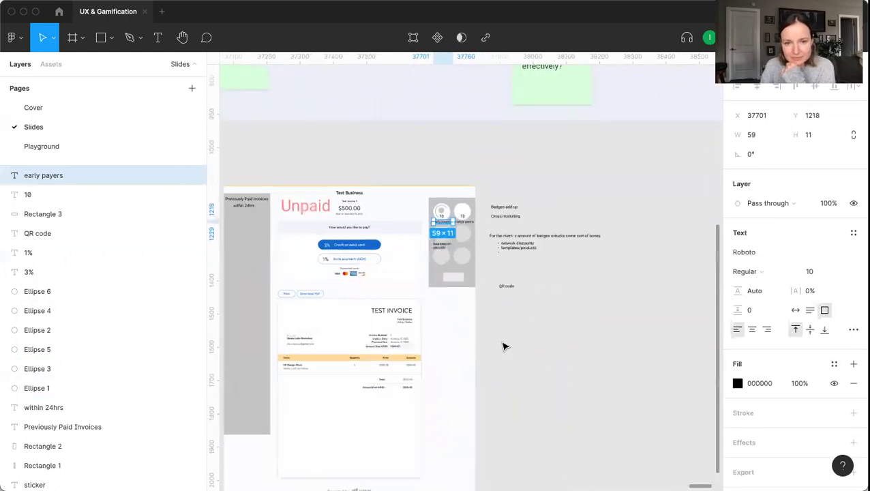
{"action": "scroll", "coordinate": [373, 249], "scroll_direction": "up", "scroll_amount": 3}
{"action": "scroll", "coordinate": [344, 200], "scroll_direction": "down", "scroll_amount": 3}
{"action": "scroll", "coordinate": [343, 203], "scroll_direction": "down", "scroll_amount": 3}
{"action": "scroll", "coordinate": [409, 266], "scroll_direction": "left", "scroll_amount": 5}
{"action": "scroll", "coordinate": [409, 266], "scroll_direction": "up", "scroll_amount": 3}
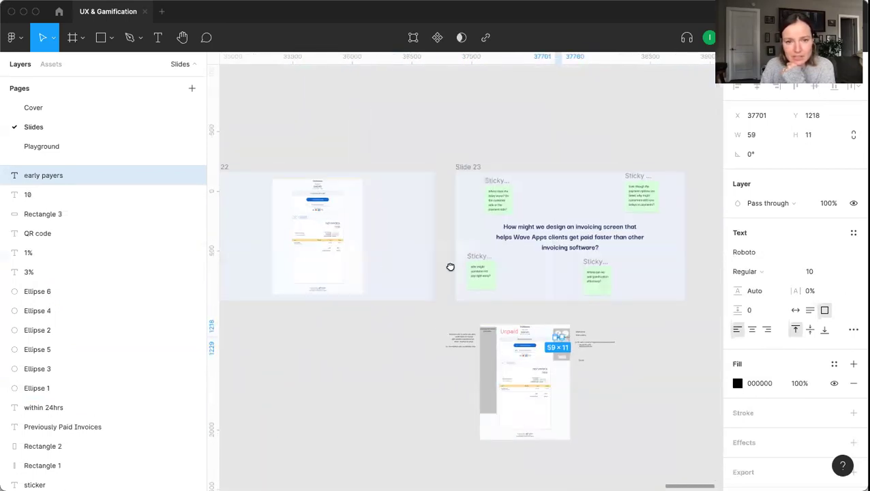
{"action": "scroll", "coordinate": [351, 265], "scroll_direction": "left", "scroll_amount": 10}
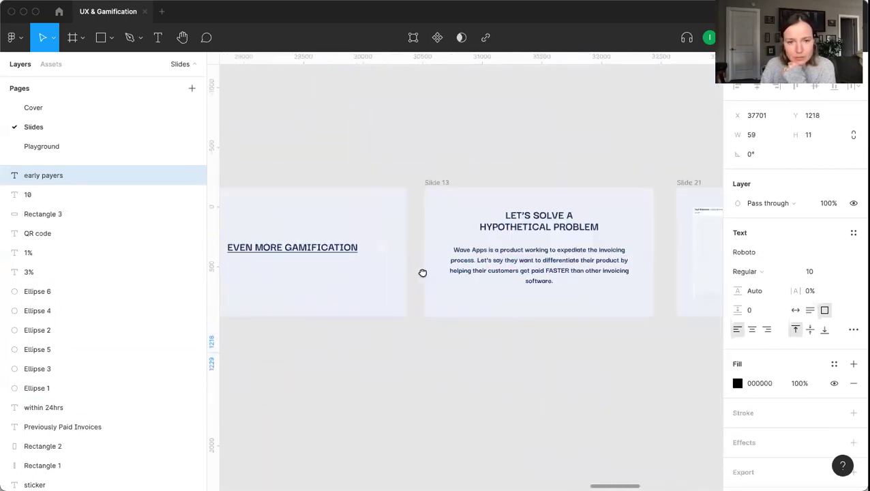
{"action": "scroll", "coordinate": [330, 271], "scroll_direction": "down", "scroll_amount": 2}
{"action": "scroll", "coordinate": [329, 271], "scroll_direction": "left", "scroll_amount": 5}
{"action": "scroll", "coordinate": [398, 285], "scroll_direction": "up", "scroll_amount": 5}
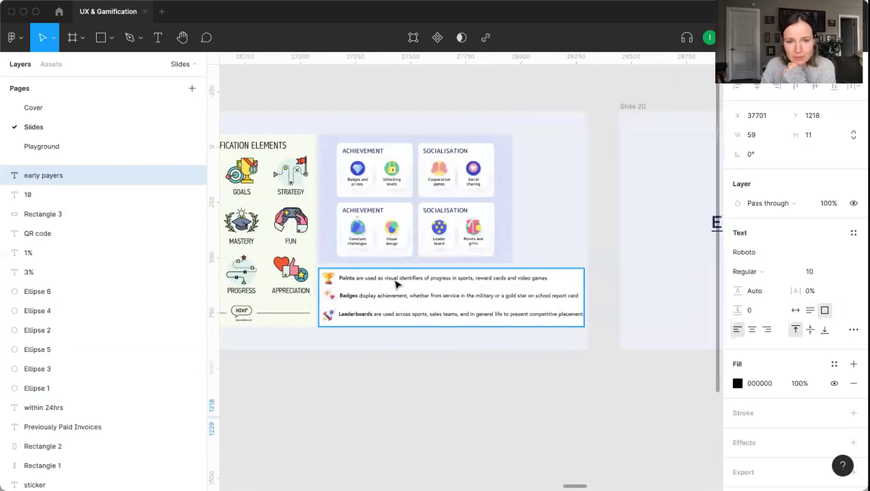
{"action": "scroll", "coordinate": [398, 285], "scroll_direction": "up", "scroll_amount": 2}
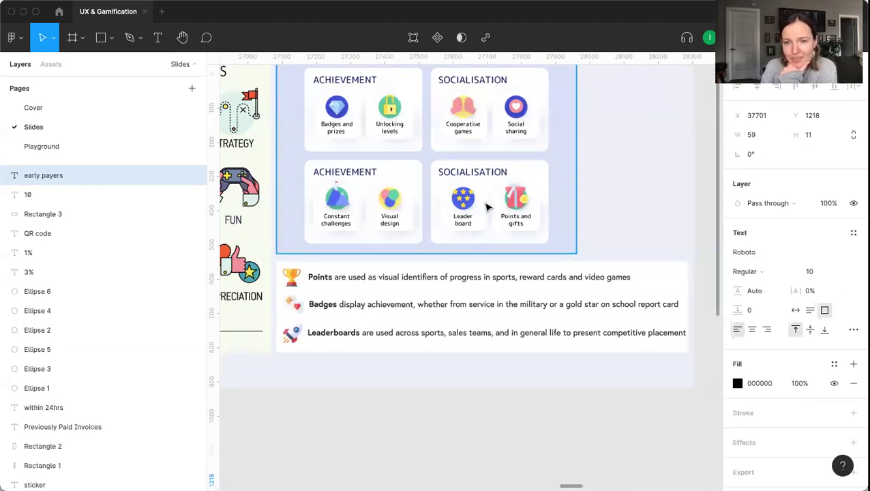
{"action": "scroll", "coordinate": [487, 207], "scroll_direction": "down", "scroll_amount": 5}
{"action": "scroll", "coordinate": [485, 207], "scroll_direction": "up", "scroll_amount": 7}
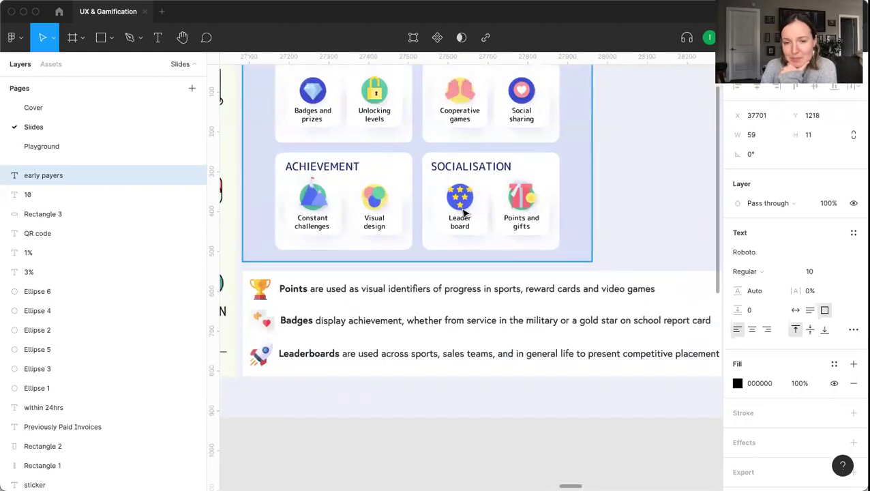
{"action": "scroll", "coordinate": [462, 213], "scroll_direction": "down", "scroll_amount": 8}
{"action": "left_click_drag", "start_coordinate": [458, 220], "coordinate": [226, 188]}
{"action": "key", "text": "shift+2"}
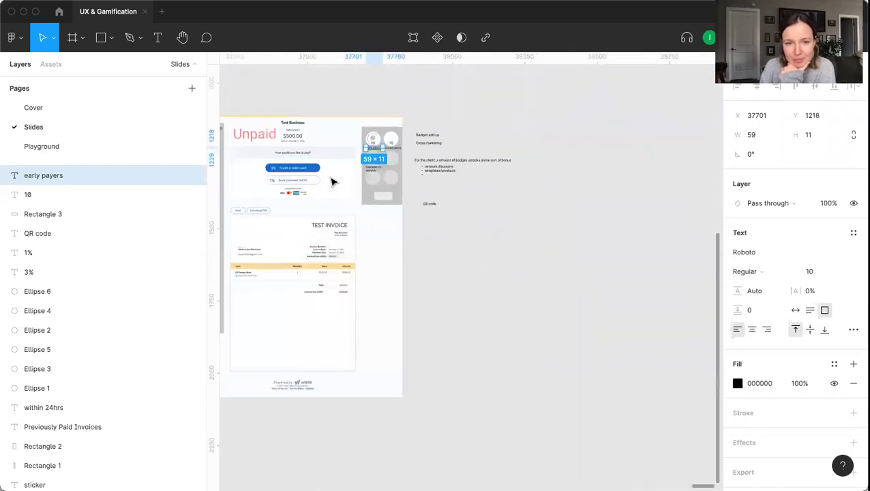
Step: Duplicate the QR code note below itself and rename the copy 'Leaderboard'
{"action": "scroll", "coordinate": [508, 224], "scroll_direction": "up", "scroll_amount": 5}
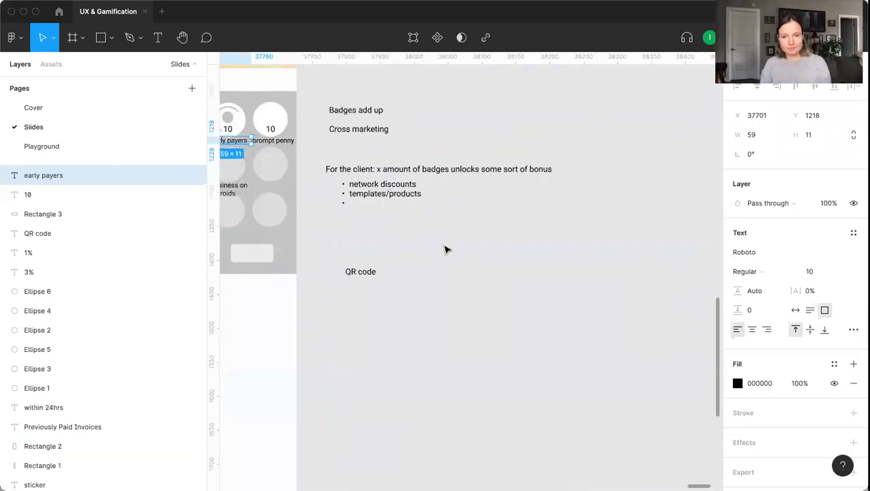
{"action": "left_click", "coordinate": [362, 272]}
{"action": "left_click_drag", "start_coordinate": [361, 272], "coordinate": [467, 300]}
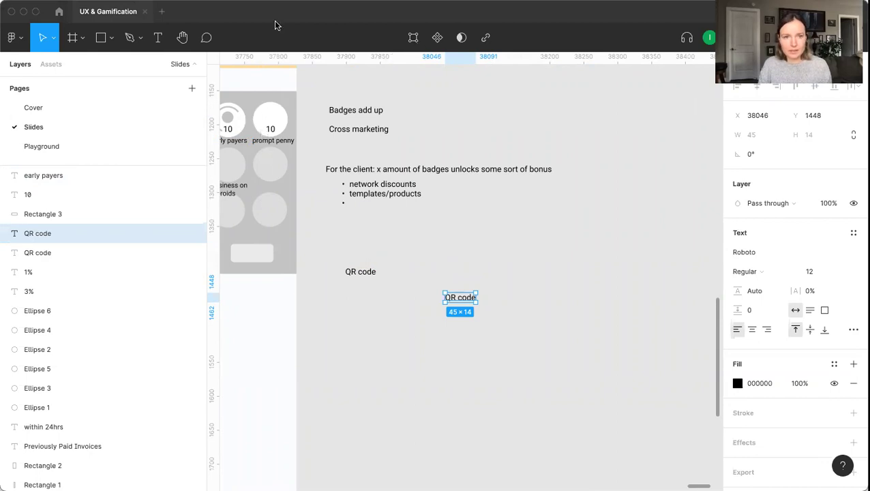
{"action": "scroll", "coordinate": [464, 297], "scroll_direction": "up", "scroll_amount": 2}
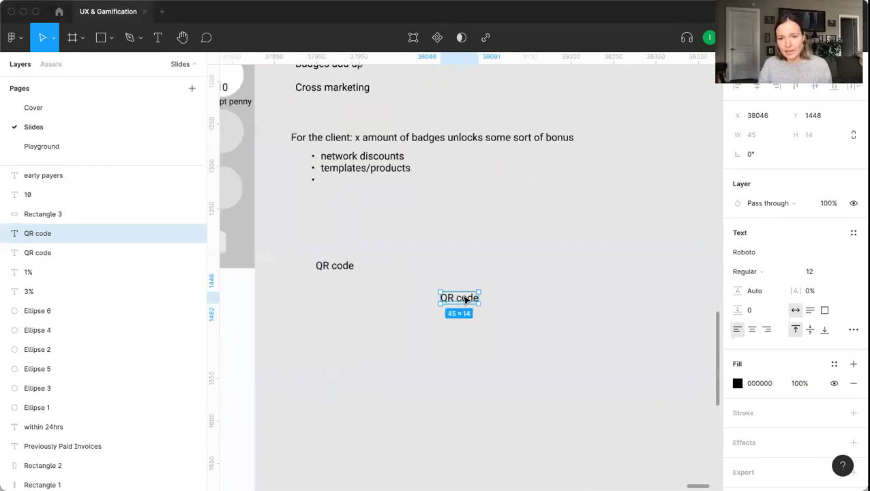
{"action": "double_click", "coordinate": [464, 298]}
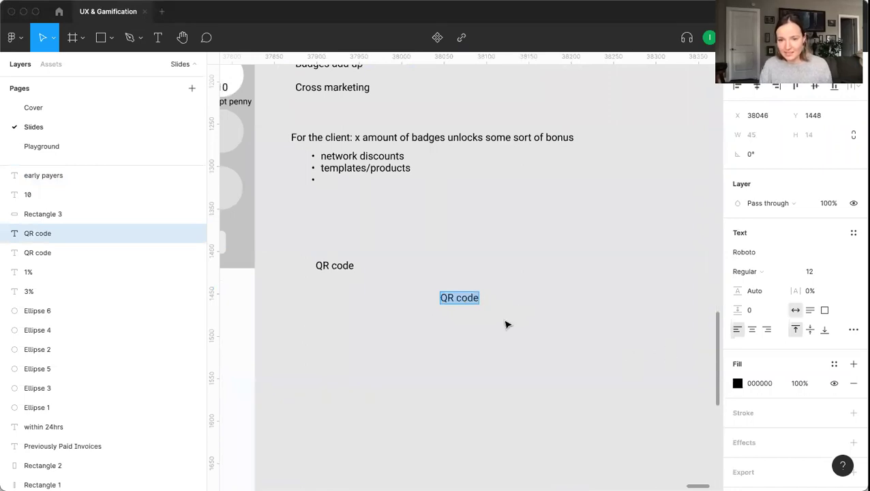
{"action": "type", "text": "Leader"}
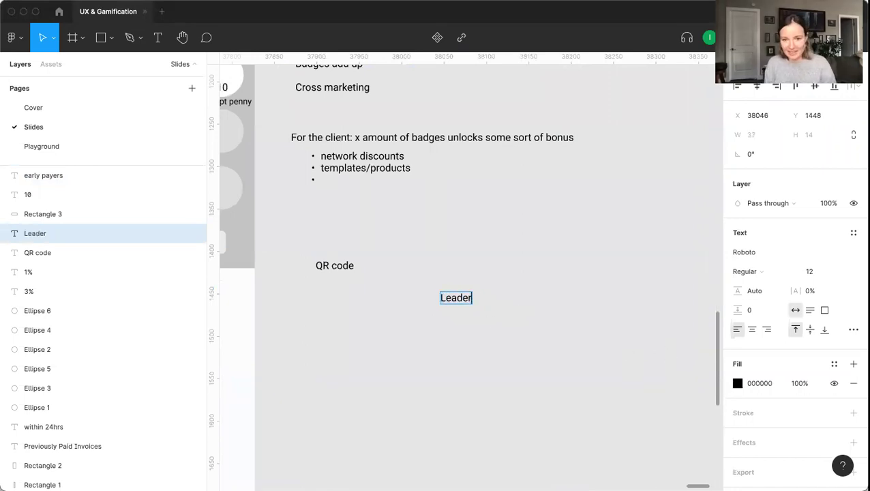
{"action": "type", "text": "board"}
{"action": "key", "text": "Escape"}
Step: Duplicate the Leaderboard note as the quote 'You are in the top 5% of payers', moved left and down
{"action": "left_click_drag", "start_coordinate": [489, 298], "coordinate": [488, 335]}
{"action": "double_click", "coordinate": [479, 330]}
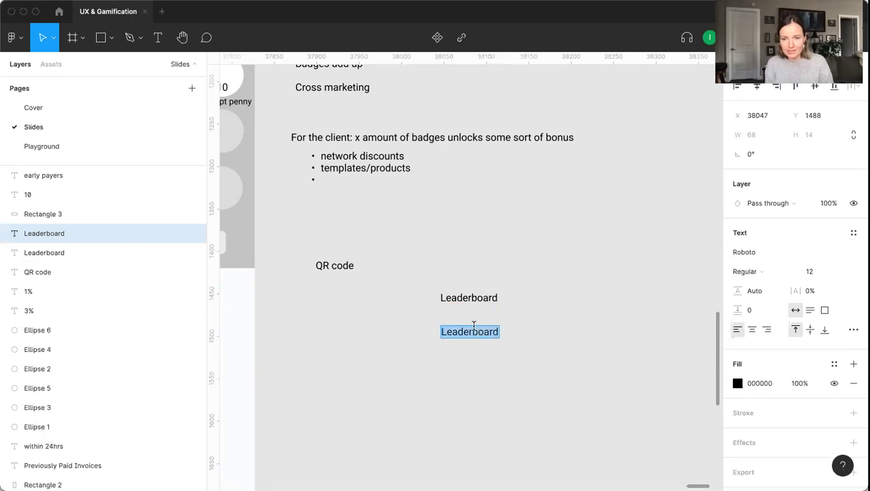
{"action": "type", "text": "\"You are"}
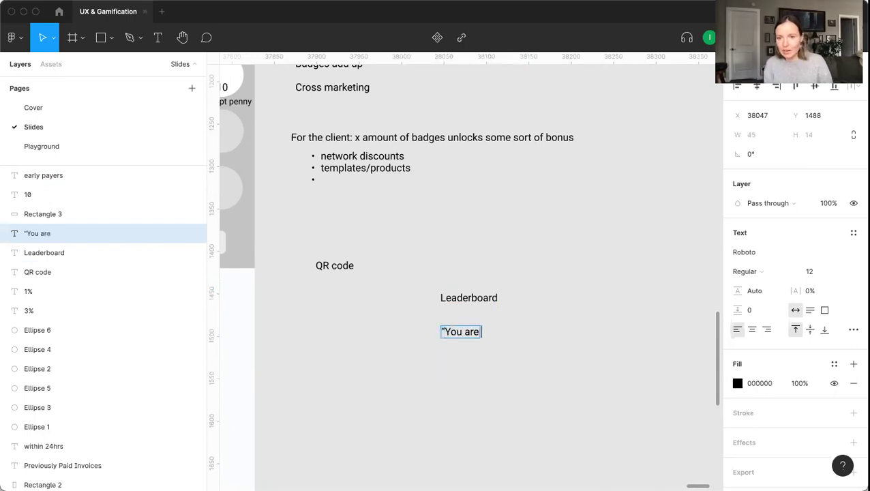
{"action": "type", "text": " in the top"}
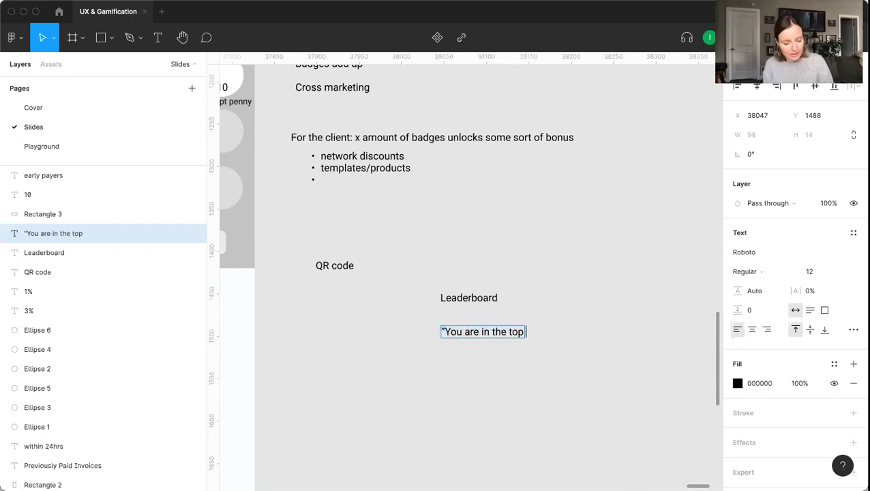
{"action": "type", "text": " 5% ofd"}
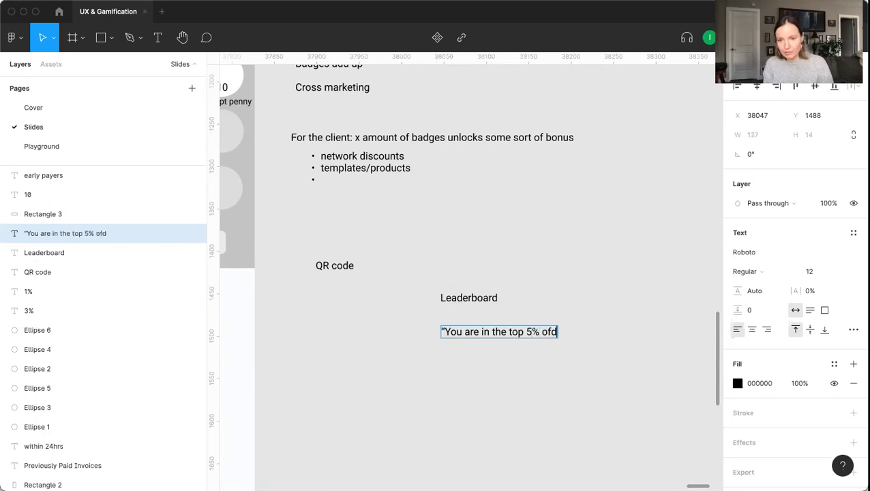
{"action": "key", "text": "BackSpace"}
{"action": "type", "text": " payers\""}
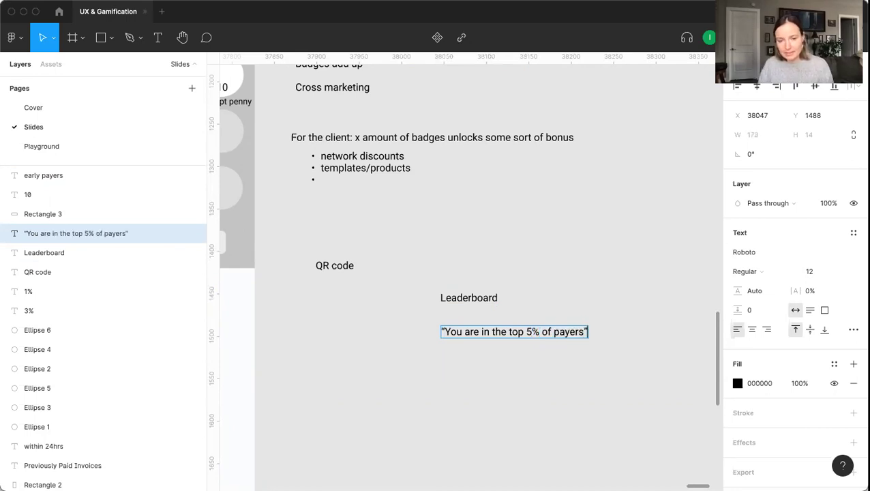
{"action": "left_click_drag", "start_coordinate": [516, 336], "coordinate": [353, 382]}
Step: Rewrite the duplicated quote as 'You are in [owner's name]'s top clients!', fixing the typo
{"action": "double_click", "coordinate": [408, 384]}
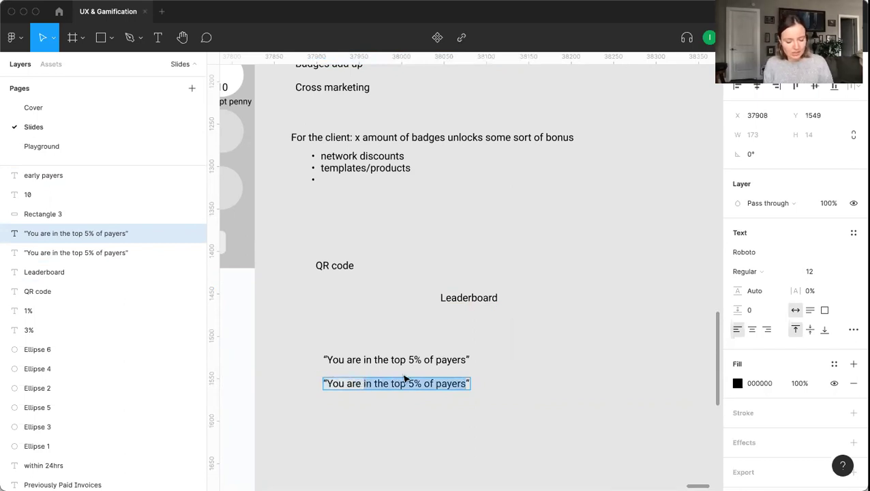
{"action": "type", "text": "Ilona"}
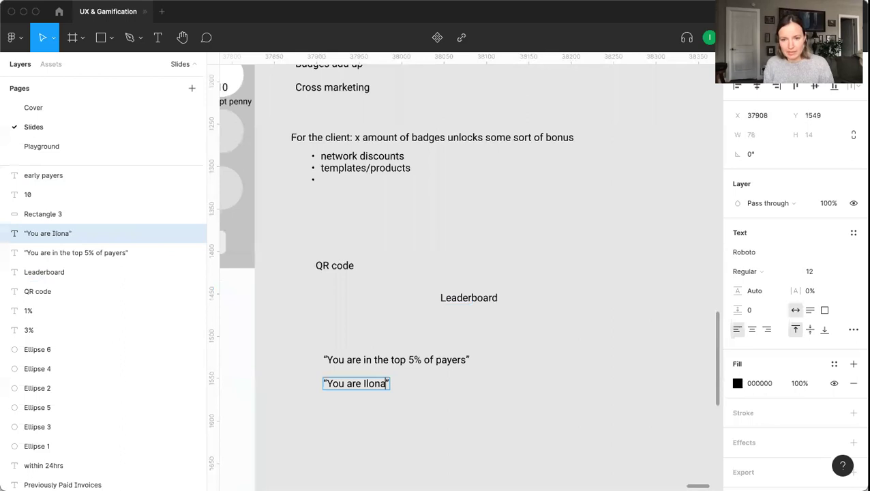
{"action": "type", "text": "'s"}
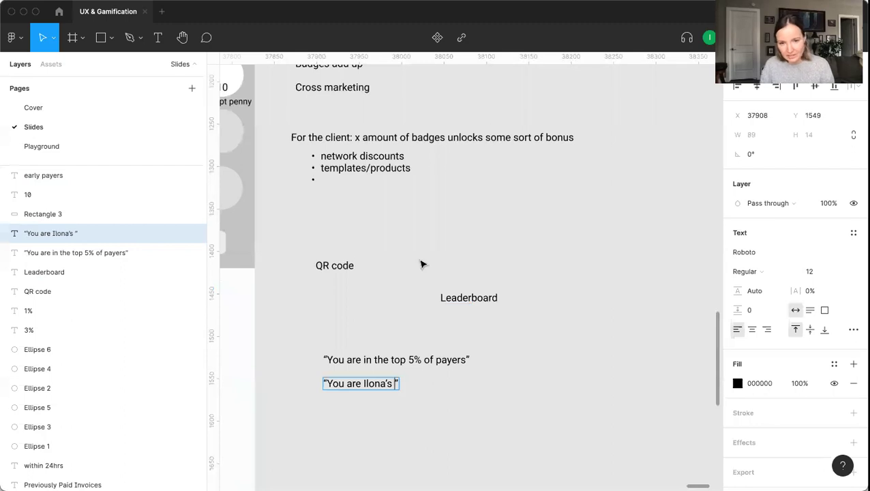
{"action": "left_click", "coordinate": [362, 384]}
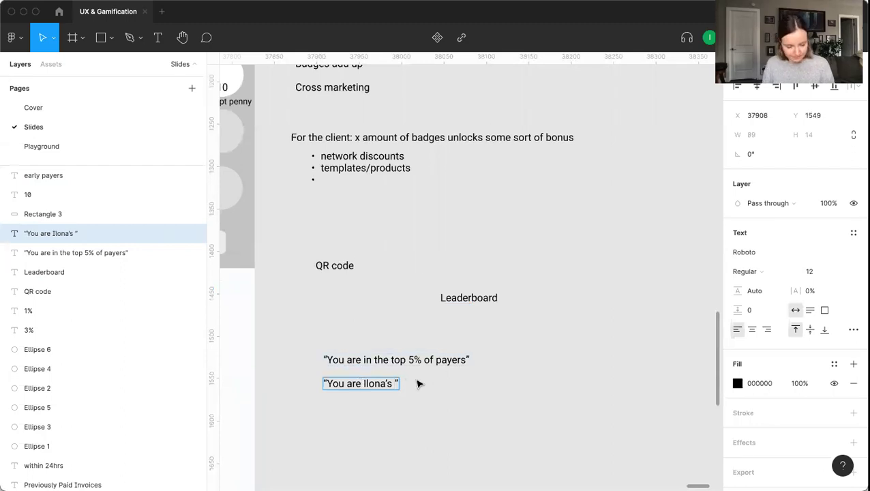
{"action": "type", "text": "in Ilona’s "}
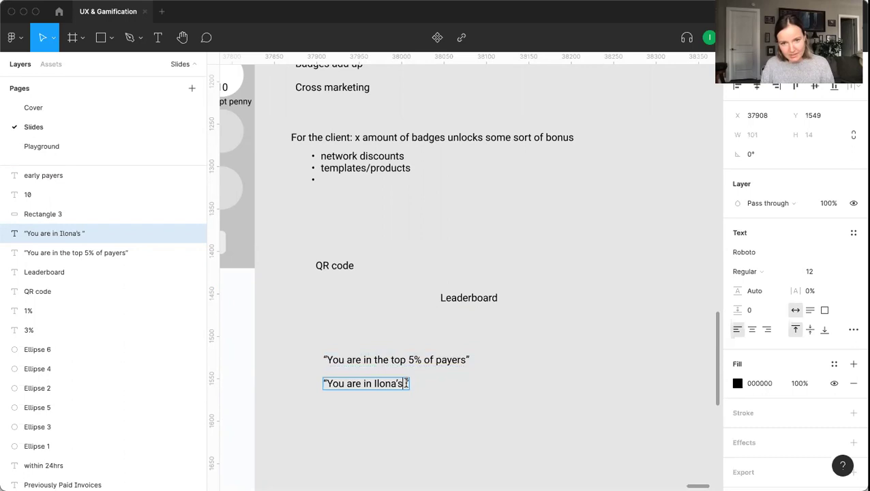
{"action": "type", "text": "tpo clients!"}
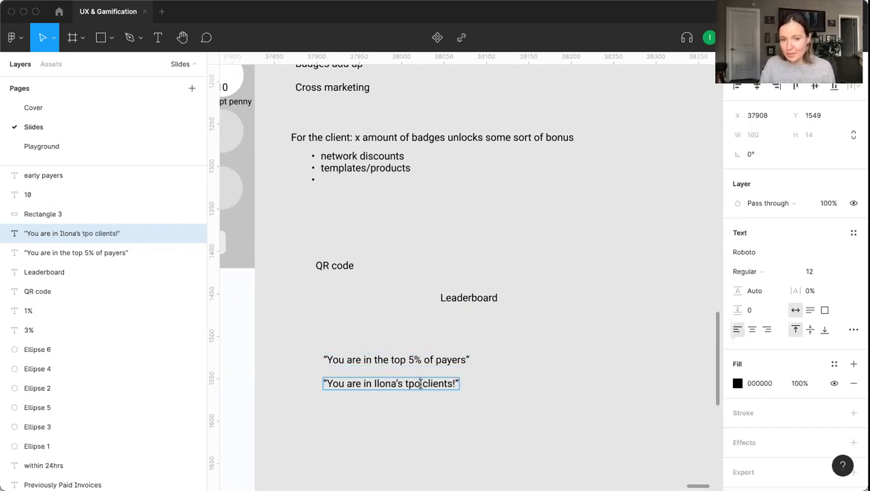
{"action": "key", "text": "BackSpace"}
{"action": "key", "text": "BackSpace"}
{"action": "key", "text": "BackSpace"}
{"action": "key", "text": "BackSpace"}
{"action": "key", "text": "BackSpace"}
{"action": "key", "text": "BackSpace"}
{"action": "key", "text": "BackSpace"}
{"action": "key", "text": "BackSpace"}
{"action": "key", "text": "BackSpace"}
{"action": "key", "text": "BackSpace"}
{"action": "key", "text": "BackSpace"}
{"action": "key", "text": "BackSpace"}
{"action": "type", "text": "top clients!"}
{"action": "key", "text": "Escape"}
Step: Align the top-clients quote under the top 5% quote and move Leaderboard up and right
{"action": "left_click", "coordinate": [440, 408]}
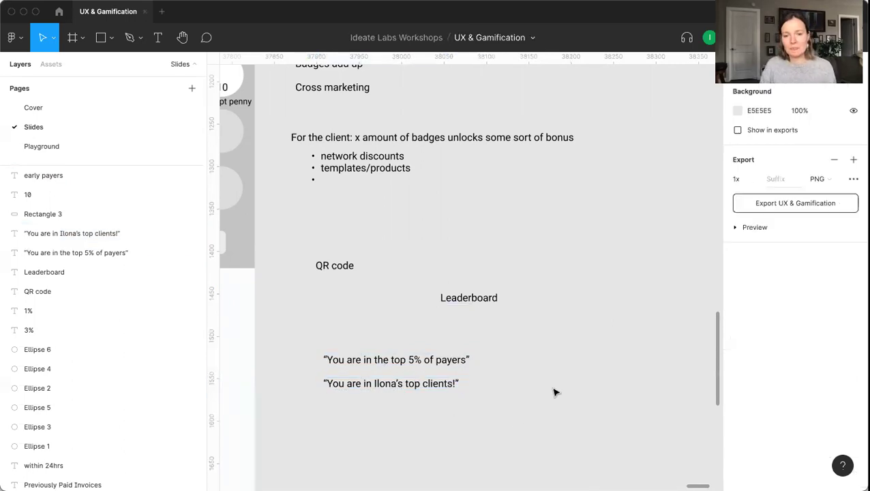
{"action": "left_click", "coordinate": [424, 386]}
{"action": "left_click_drag", "start_coordinate": [423, 386], "coordinate": [391, 394]}
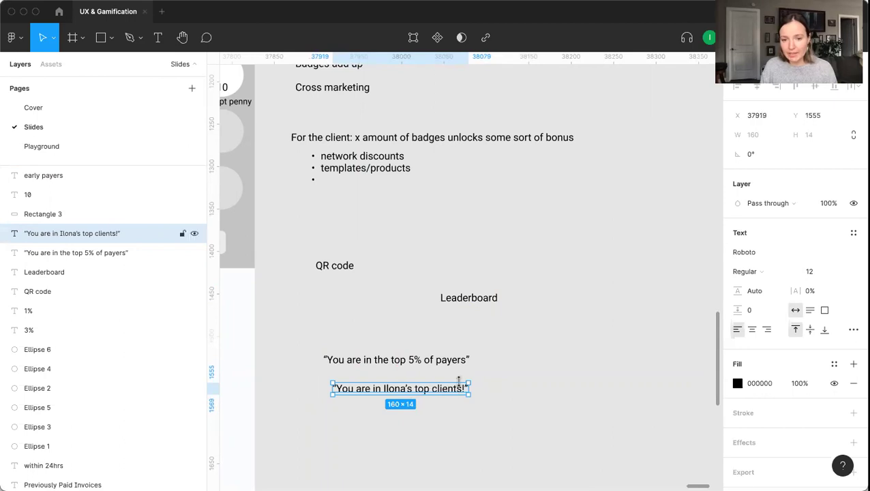
{"action": "left_click", "coordinate": [478, 391]}
{"action": "left_click", "coordinate": [454, 389]}
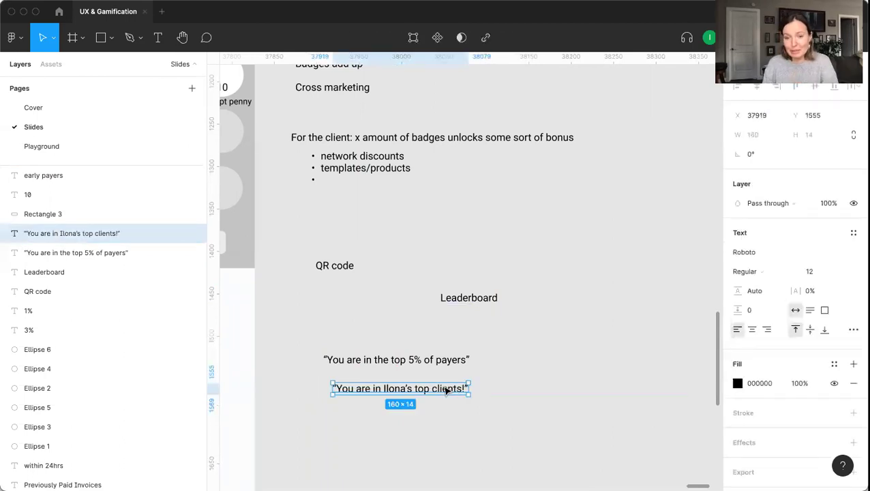
{"action": "left_click_drag", "start_coordinate": [444, 390], "coordinate": [440, 387]}
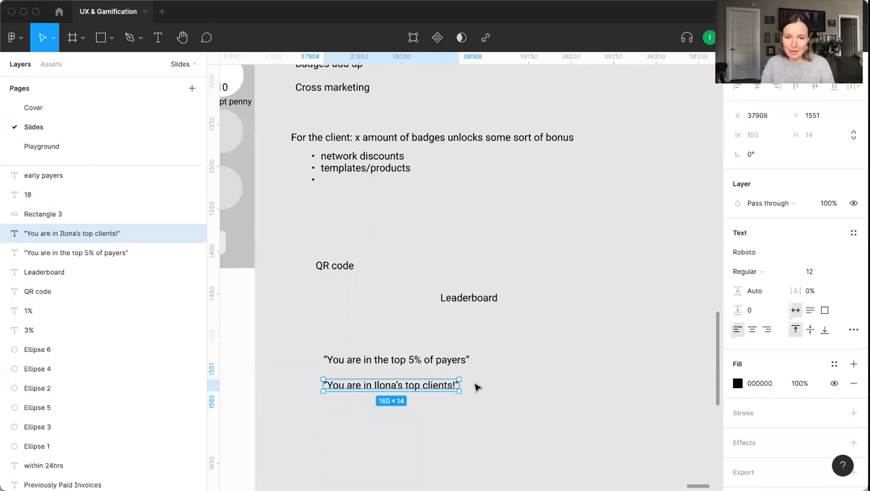
{"action": "left_click", "coordinate": [468, 303]}
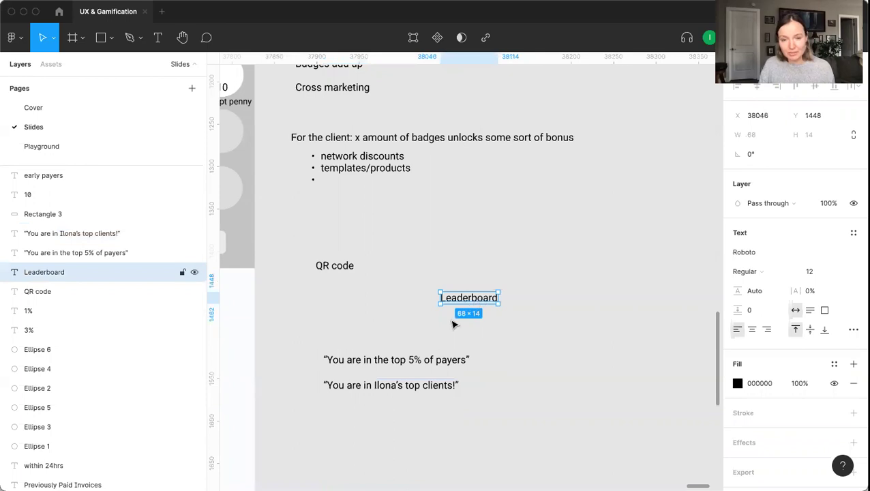
{"action": "left_click_drag", "start_coordinate": [463, 301], "coordinate": [516, 252]}
Step: Create three side-by-side 'Invoice is sent' labels below the client quotes
{"action": "scroll", "coordinate": [527, 305], "scroll_direction": "down", "scroll_amount": 3}
{"action": "left_click", "coordinate": [538, 332]}
{"action": "scroll", "coordinate": [535, 332], "scroll_direction": "down", "scroll_amount": 4}
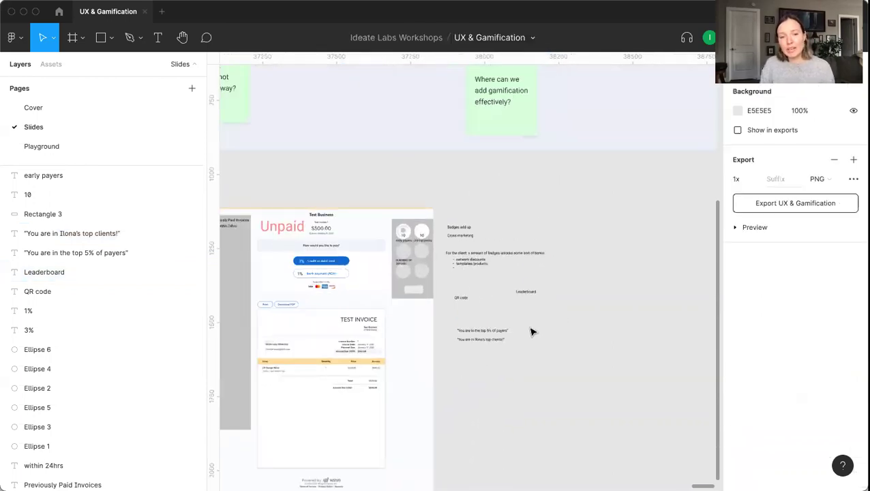
{"action": "scroll", "coordinate": [532, 332], "scroll_direction": "up", "scroll_amount": 4}
{"action": "scroll", "coordinate": [520, 344], "scroll_direction": "down", "scroll_amount": 3}
{"action": "scroll", "coordinate": [466, 260], "scroll_direction": "down", "scroll_amount": 2}
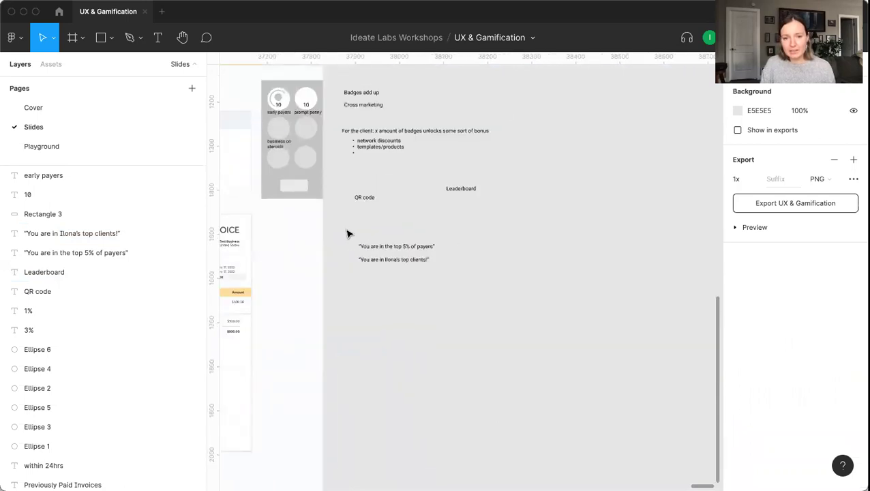
{"action": "left_click_drag", "start_coordinate": [374, 261], "coordinate": [391, 317]}
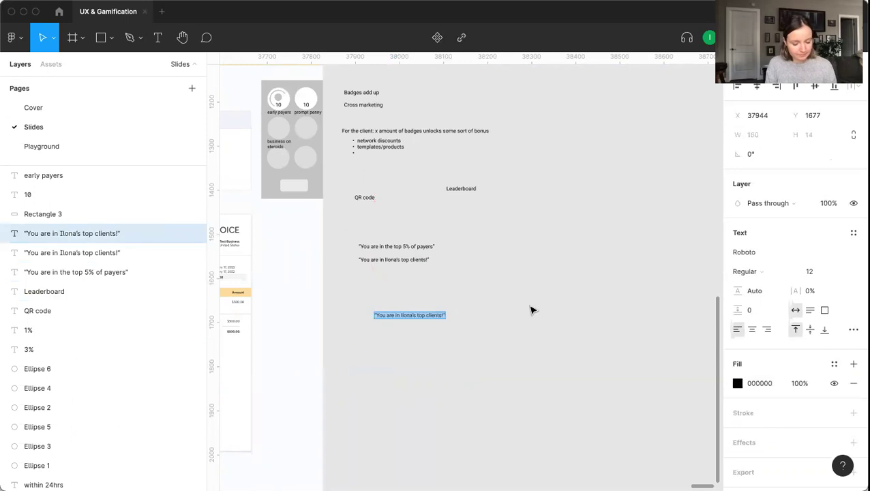
{"action": "type", "text": "Invoice is sent"}
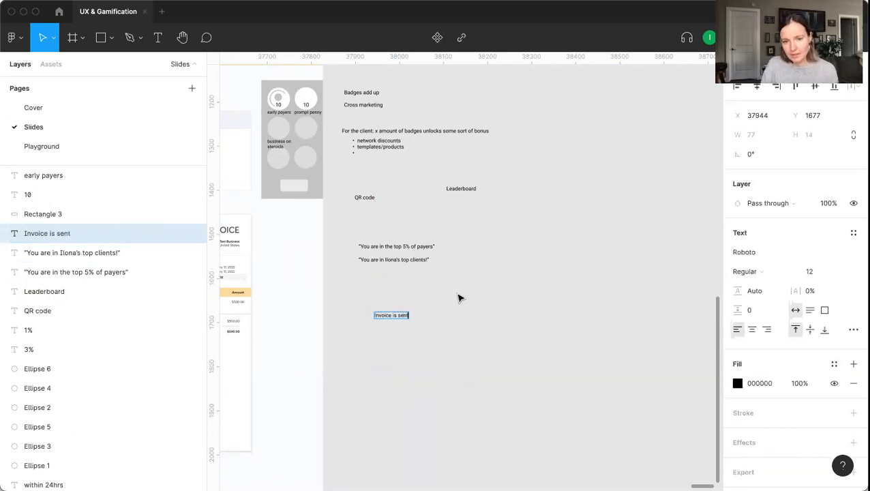
{"action": "key", "text": "Escape"}
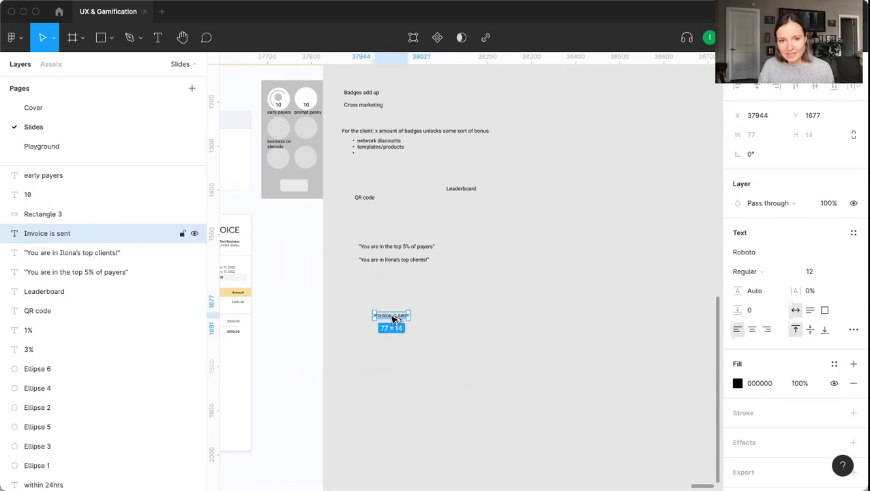
{"action": "left_click_drag", "start_coordinate": [390, 317], "coordinate": [433, 317], "text": "alt"}
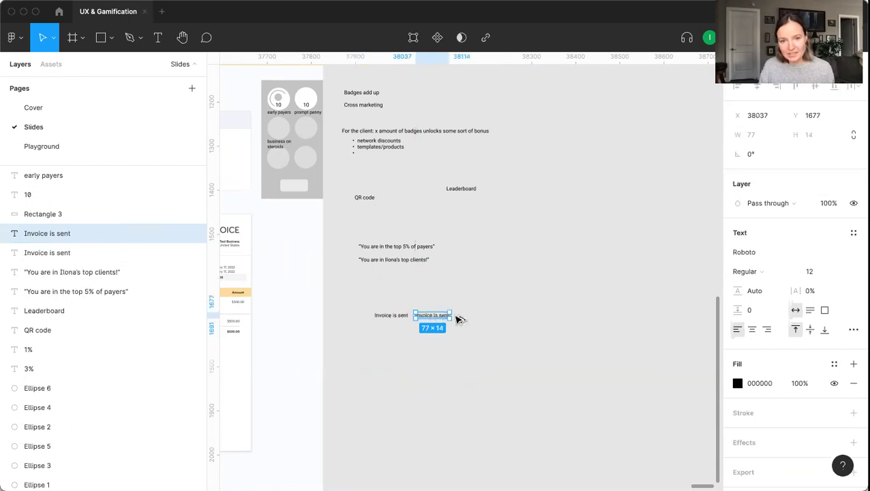
{"action": "key", "text": "super+d"}
Step: Add 'charity donation' as the third bullet of the badge bonus list
{"action": "scroll", "coordinate": [409, 225], "scroll_direction": "up", "scroll_amount": 2}
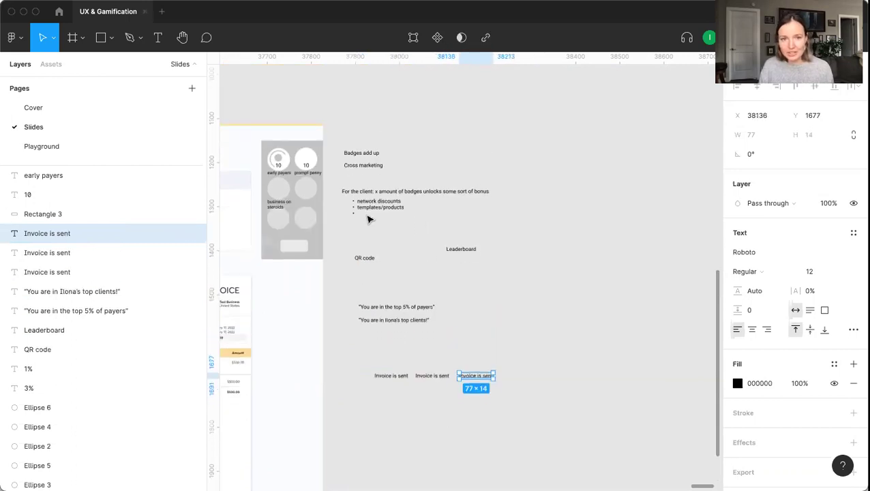
{"action": "double_click", "coordinate": [375, 213]}
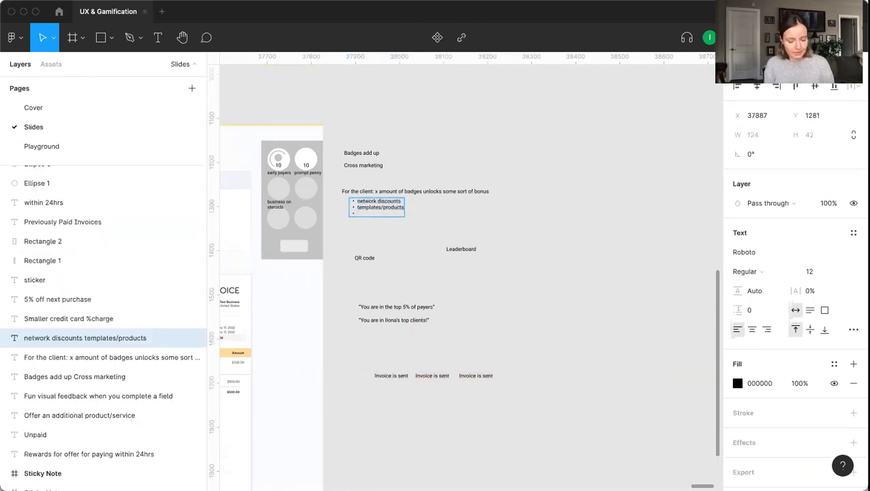
{"action": "type", "text": "cjha"}
{"action": "key", "text": "BackSpace"}
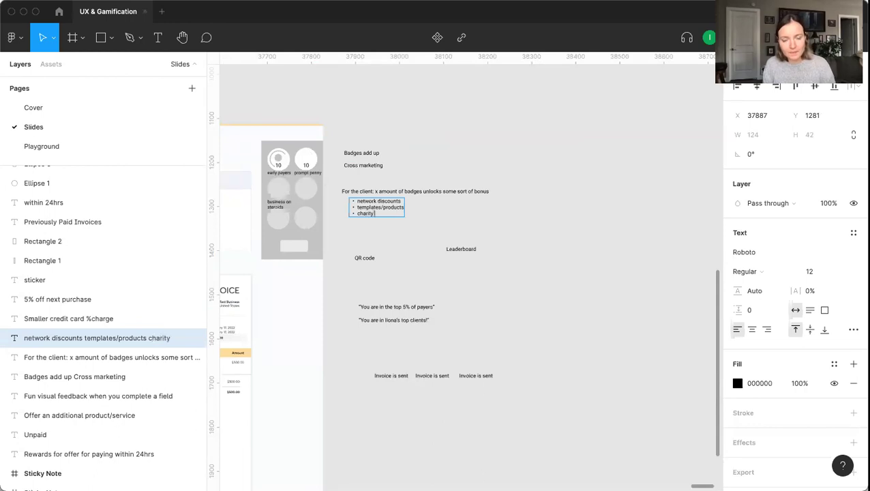
{"action": "type", "text": "rity donation"}
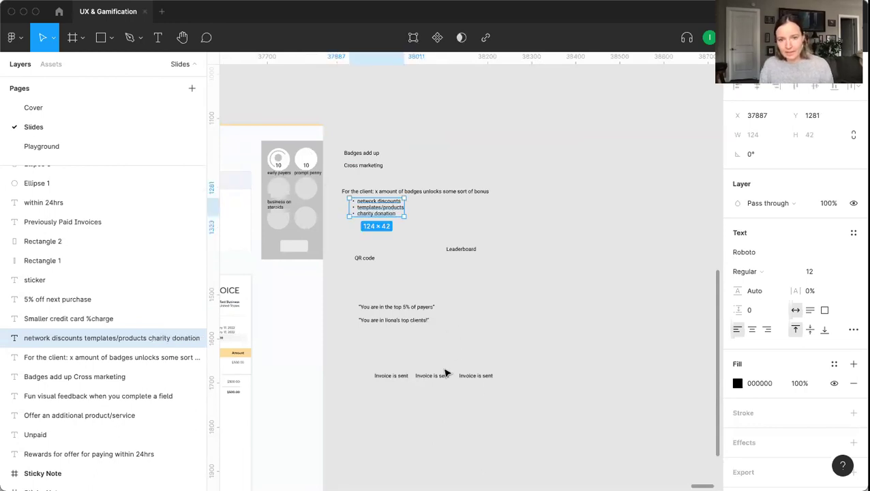
{"action": "key", "text": "Escape"}
{"action": "left_click", "coordinate": [436, 376]}
Step: Line up the left 'Invoice is sent' label with the quotes and spread the right one further out
{"action": "scroll", "coordinate": [435, 377], "scroll_direction": "up", "scroll_amount": 5}
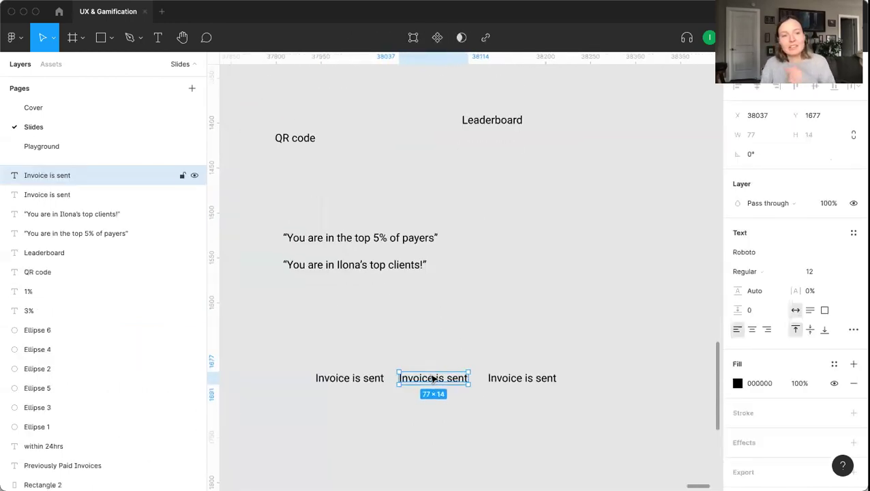
{"action": "left_click_drag", "start_coordinate": [350, 380], "coordinate": [328, 379]}
{"action": "left_click", "coordinate": [417, 380]}
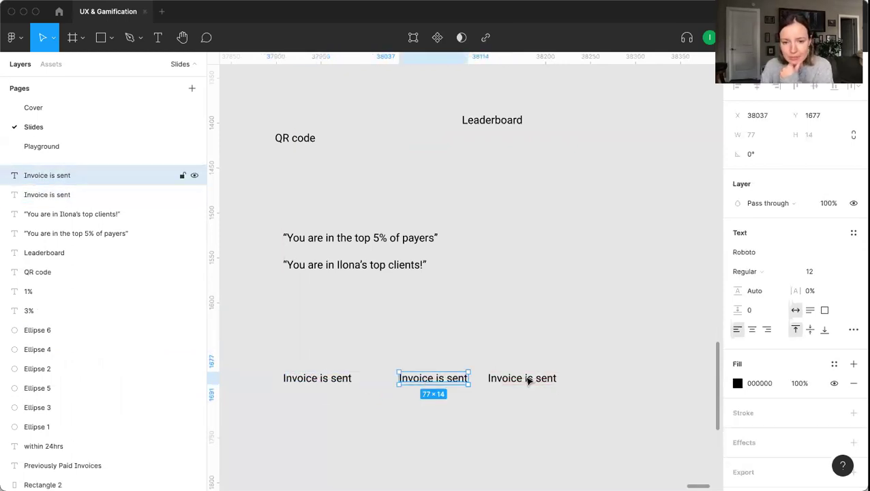
{"action": "left_click", "coordinate": [528, 379]}
{"action": "left_click_drag", "start_coordinate": [528, 379], "coordinate": [583, 383]}
Step: Retype the middle label as 'Business get's to choose their account name' and narrow it to wrap
{"action": "double_click", "coordinate": [444, 375]}
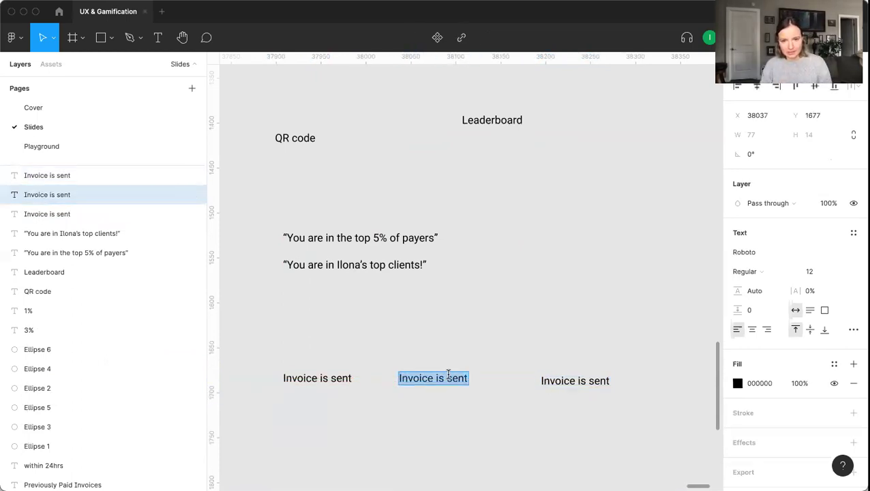
{"action": "type", "text": "Busine"}
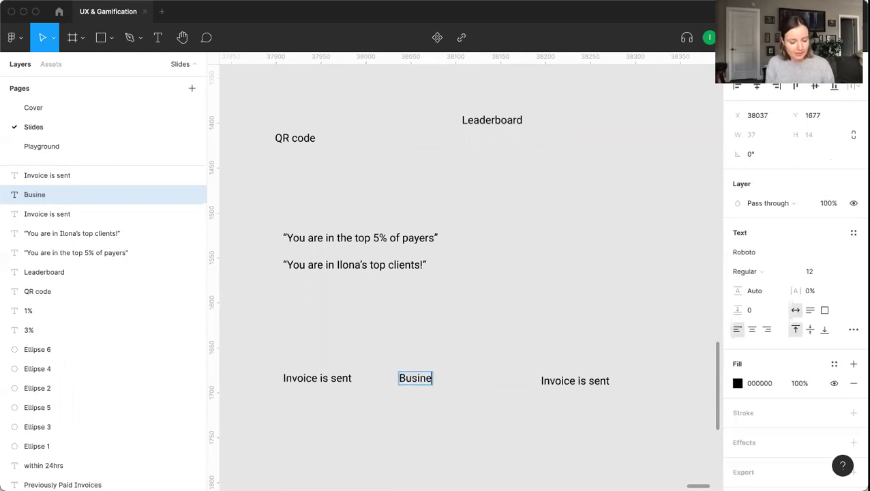
{"action": "type", "text": "ss get's to"}
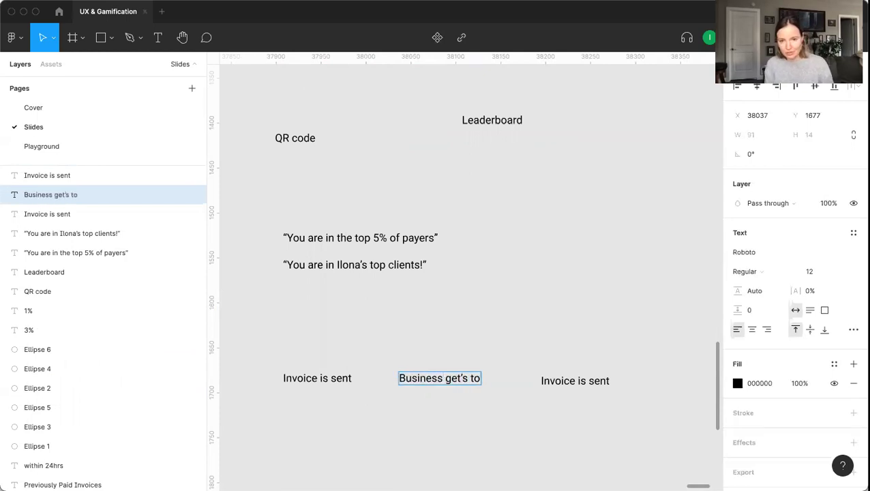
{"action": "type", "text": " choose their acc"}
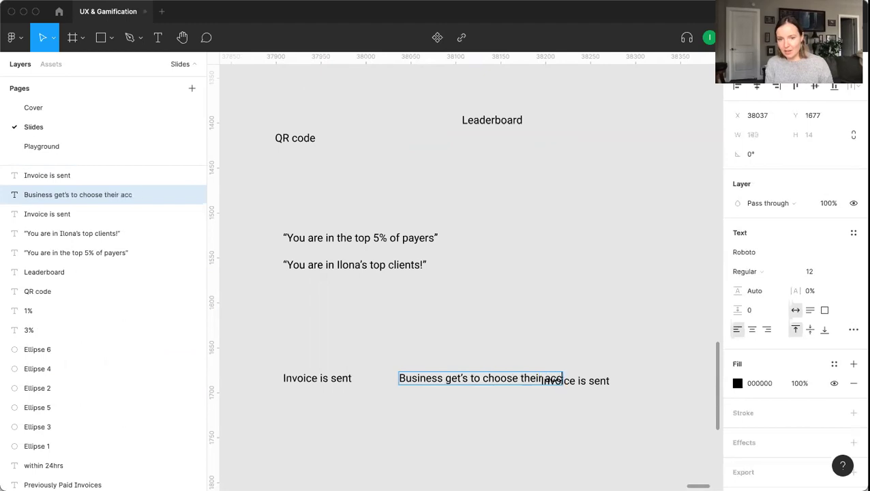
{"action": "type", "text": "ount name"}
{"action": "key", "text": "Escape"}
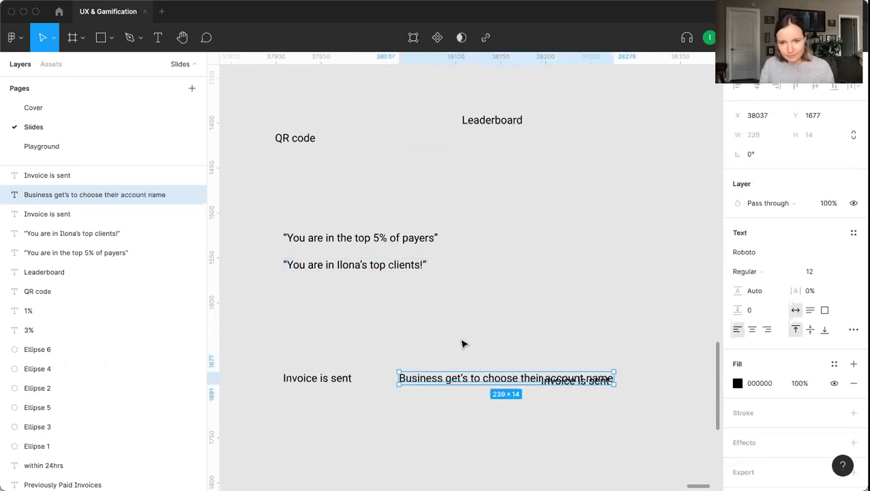
{"action": "scroll", "coordinate": [459, 339], "scroll_direction": "down", "scroll_amount": 5}
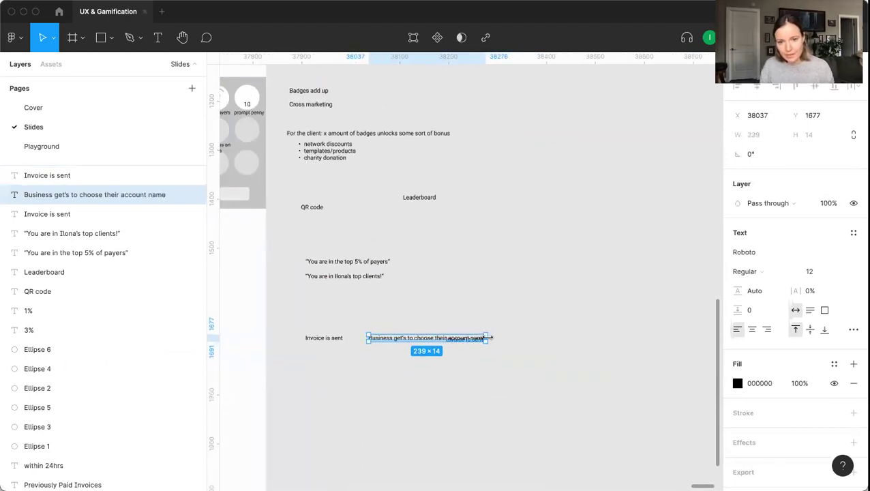
{"action": "left_click_drag", "start_coordinate": [489, 338], "coordinate": [415, 337]}
Step: Copy the Leaderboard note below itself as a 'Character name' bullet
{"action": "left_click", "coordinate": [421, 197]}
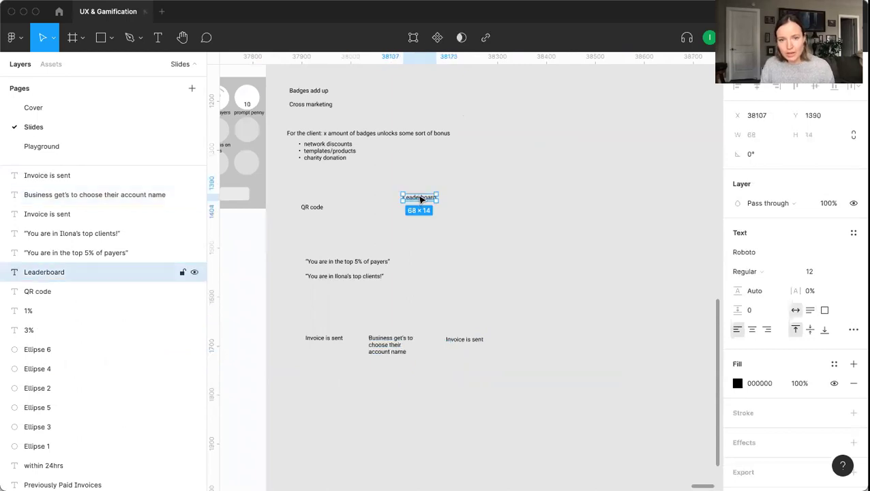
{"action": "left_click_drag", "start_coordinate": [421, 198], "coordinate": [475, 250]}
{"action": "double_click", "coordinate": [473, 249]}
{"action": "key", "text": "BackSpace"}
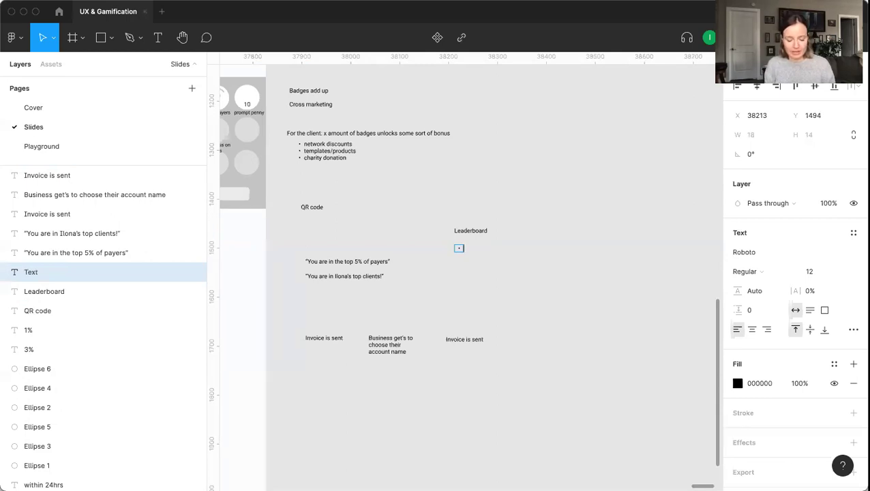
{"action": "type", "text": "Character name"}
Step: Change the middle step's ending so it reads 'Business get's to choose a character'
{"action": "left_click", "coordinate": [403, 345]}
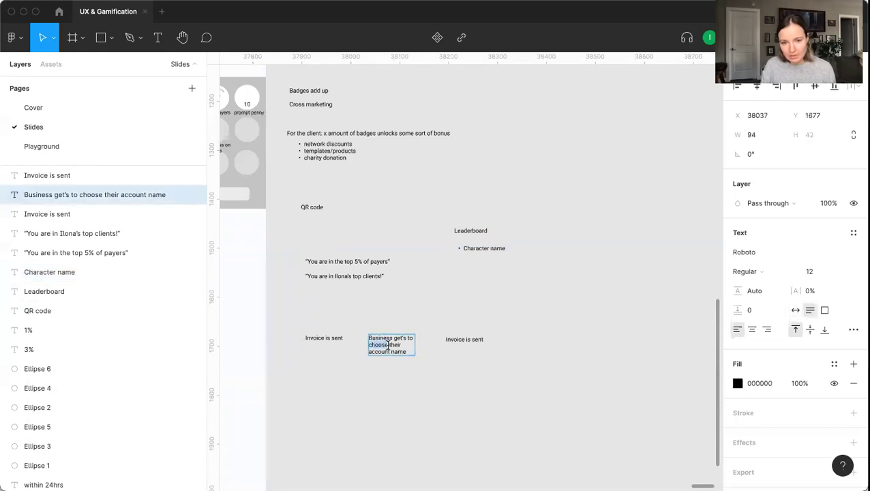
{"action": "double_click", "coordinate": [404, 346]}
{"action": "triple_click", "coordinate": [391, 345]}
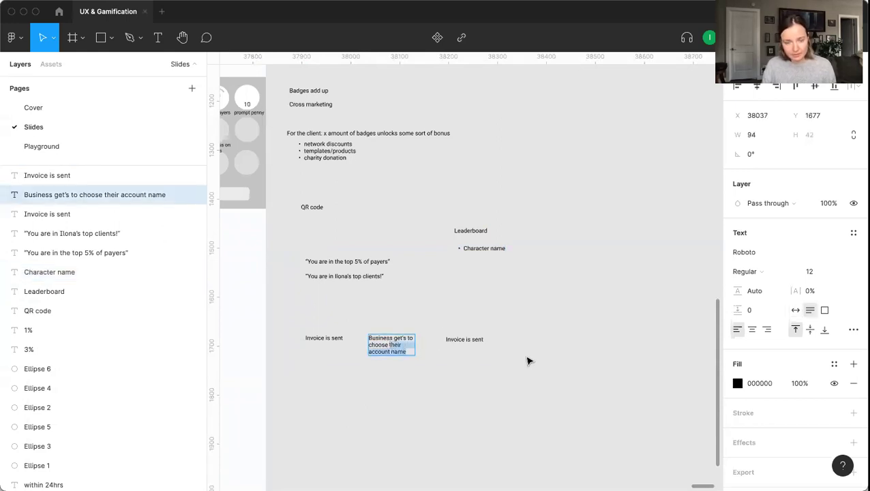
{"action": "type", "text": "a character"}
{"action": "key", "text": "Escape"}
{"action": "key", "text": "Escape"}
{"action": "scroll", "coordinate": [398, 381], "scroll_direction": "up", "scroll_amount": 3}
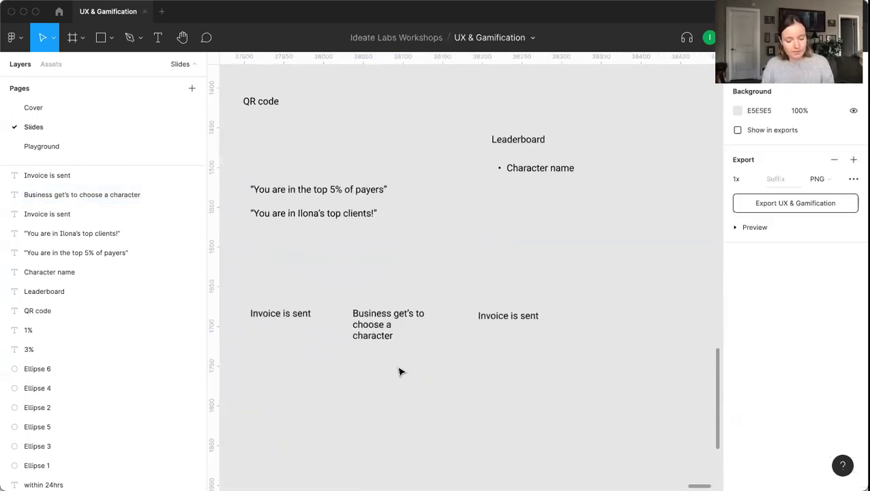
Step: Draw a grey circle under the character-choice label and duplicate it into two columns of three
{"action": "key", "text": "o"}
{"action": "mouse_move", "coordinate": [374, 353]}
{"action": "left_mouse_down"}
{"action": "mouse_move", "coordinate": [423, 415]}
{"action": "mouse_move", "coordinate": [398, 389]}
{"action": "left_mouse_up"}
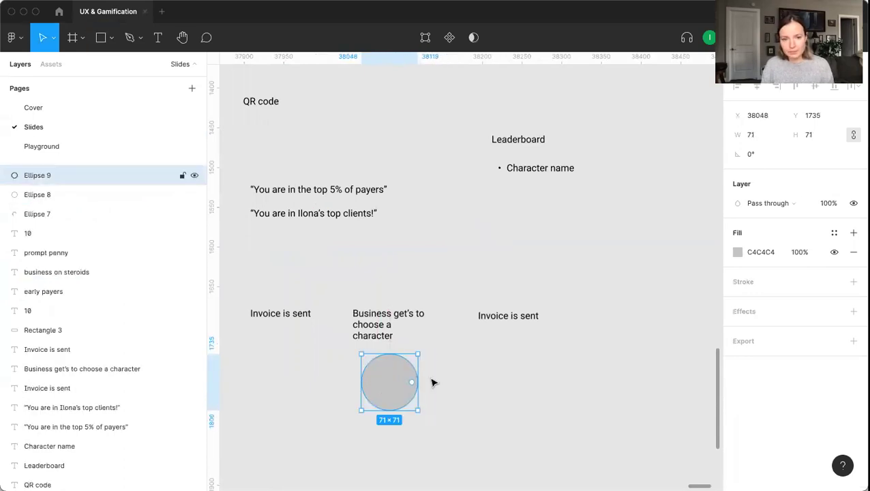
{"action": "left_click", "coordinate": [452, 397]}
{"action": "scroll", "coordinate": [423, 392], "scroll_direction": "down", "scroll_amount": 3}
{"action": "left_click_drag", "start_coordinate": [402, 390], "coordinate": [406, 443]}
{"action": "scroll", "coordinate": [406, 443], "scroll_direction": "down", "scroll_amount": 3}
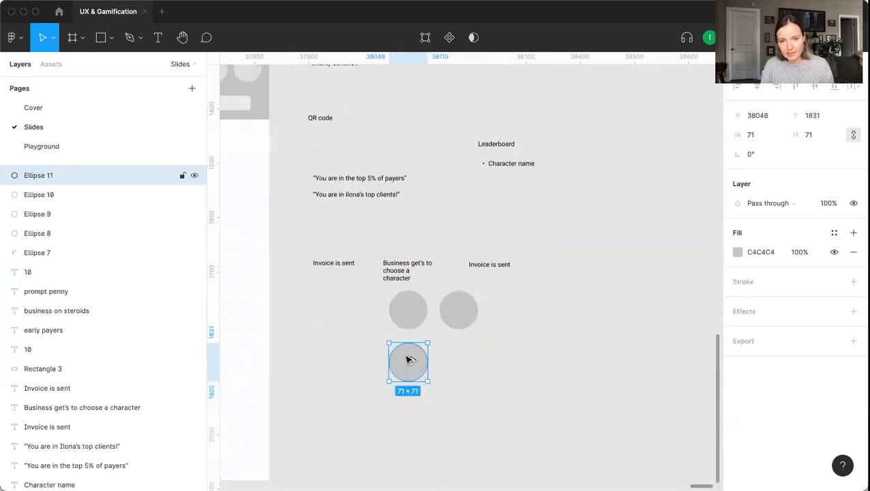
{"action": "left_click_drag", "start_coordinate": [407, 361], "coordinate": [472, 414]}
{"action": "left_click", "coordinate": [435, 419]}
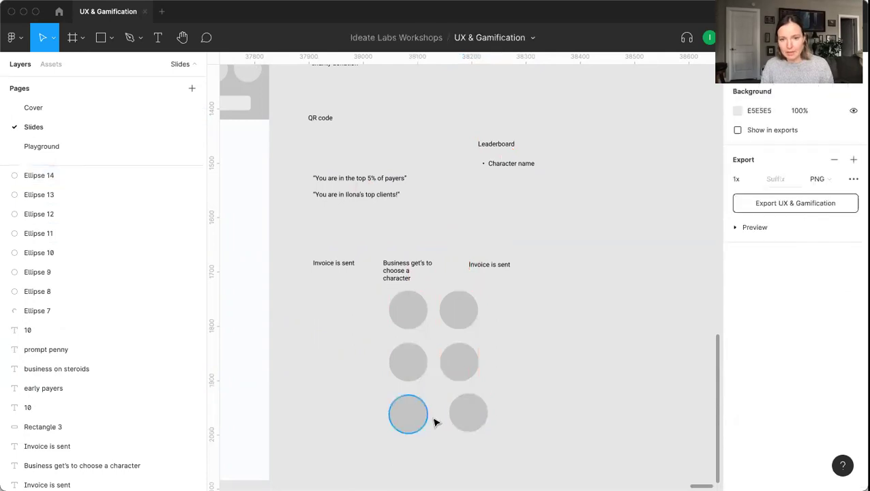
{"action": "left_click", "coordinate": [472, 267]}
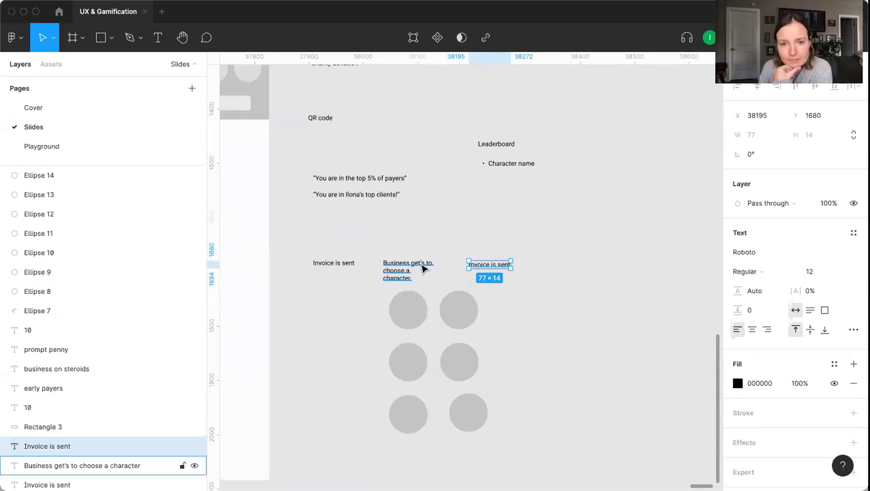
Step: Shift the character-choice label and its six circles to the right to open a gap
{"action": "left_click", "coordinate": [337, 262]}
{"action": "left_click", "coordinate": [384, 263]}
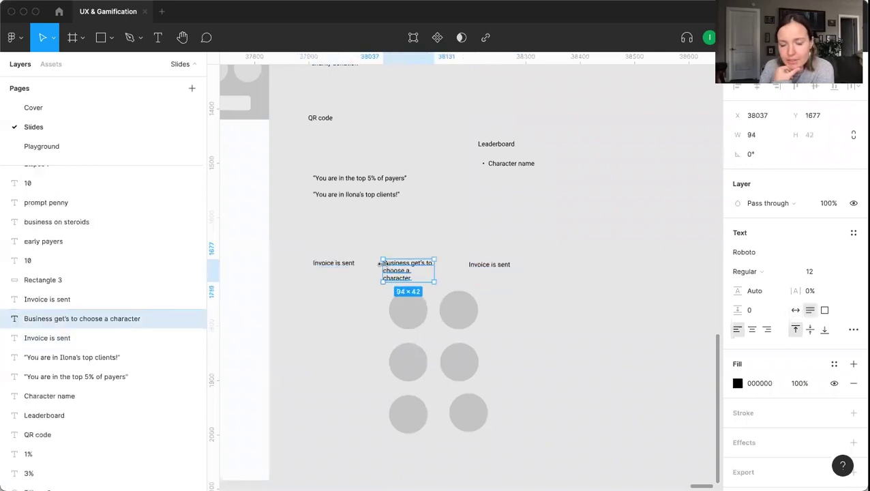
{"action": "left_click_drag", "start_coordinate": [375, 244], "coordinate": [459, 406]}
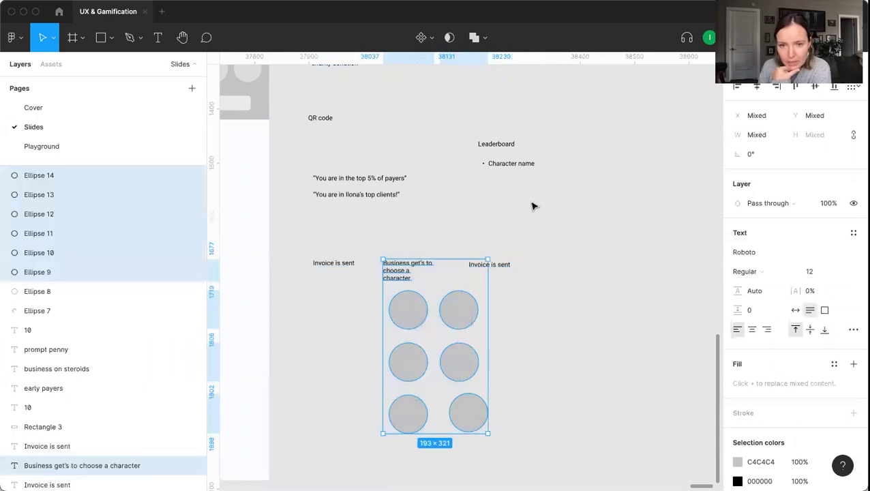
{"action": "left_click", "coordinate": [501, 266]}
{"action": "left_click_drag", "start_coordinate": [501, 266], "coordinate": [498, 223]}
{"action": "left_click_drag", "start_coordinate": [371, 257], "coordinate": [473, 419]}
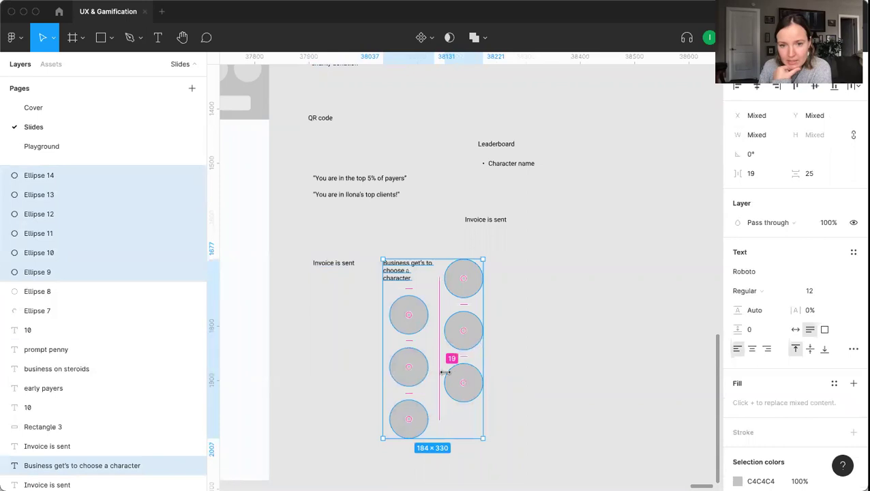
{"action": "left_click_drag", "start_coordinate": [462, 382], "coordinate": [562, 385]}
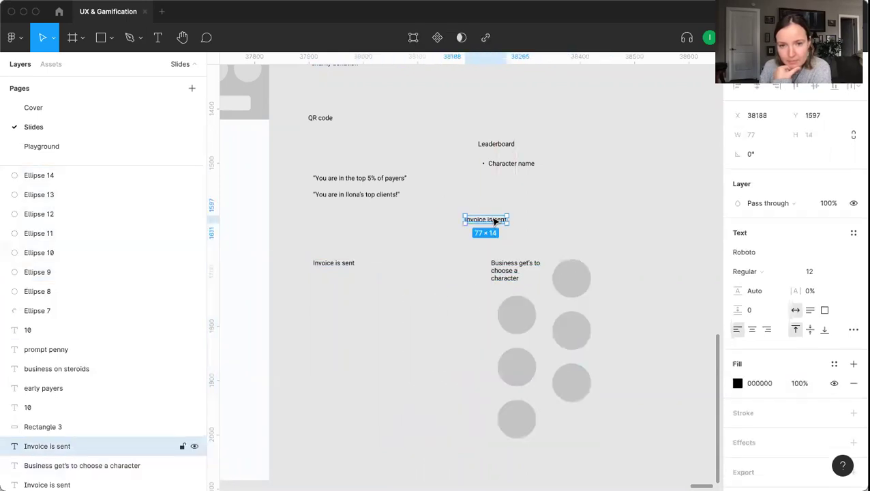
Step: Place the spare 'Invoice is sent' label in the gap and retype it as 'Click to pay'
{"action": "left_click_drag", "start_coordinate": [502, 219], "coordinate": [431, 265]}
{"action": "double_click", "coordinate": [432, 264]}
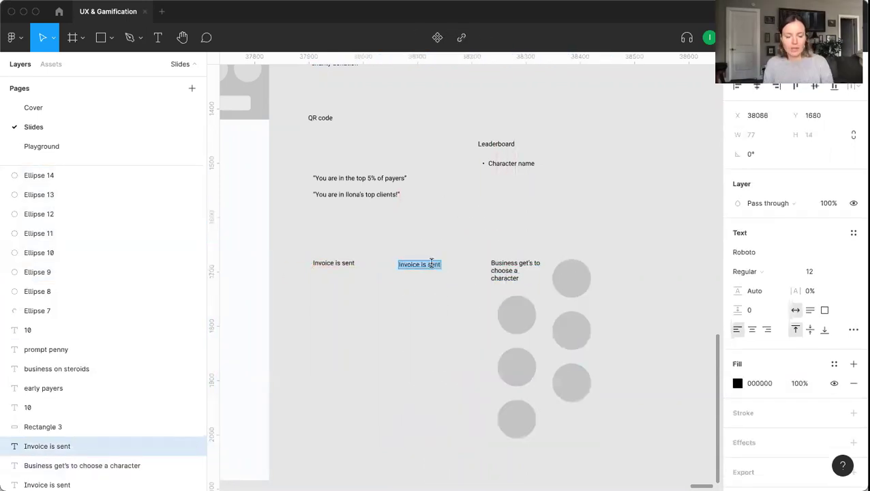
{"action": "type", "text": "Clic"}
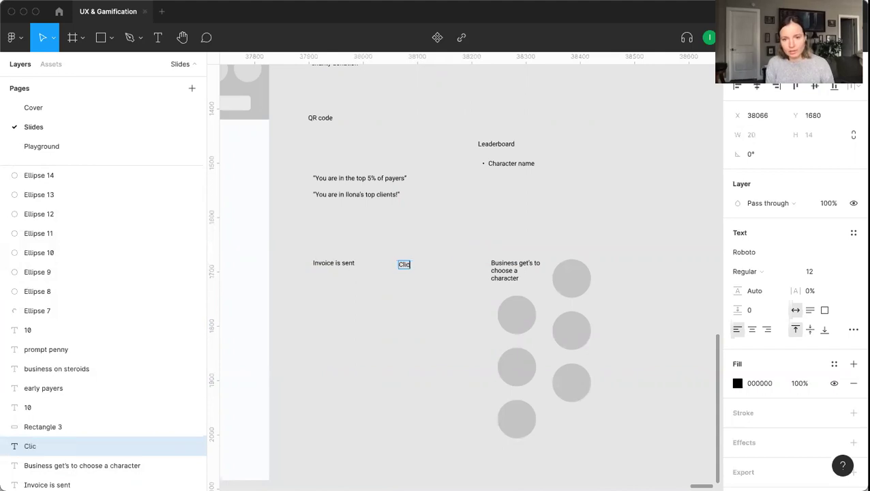
{"action": "type", "text": "k to pay"}
{"action": "key", "text": "Escape"}
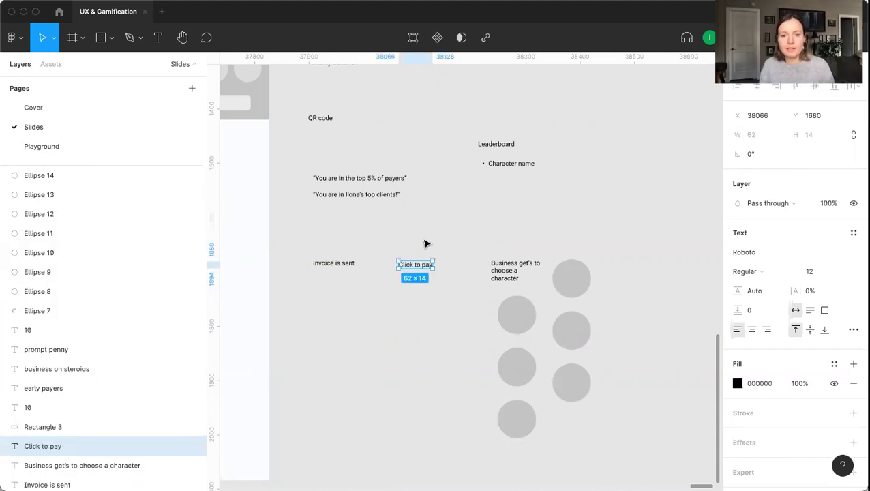
{"action": "key", "text": "Escape"}
Step: Align 'Invoice is sent' with 'Click to pay' and nudge the character group slightly left
{"action": "left_click_drag", "start_coordinate": [427, 241], "coordinate": [370, 233]}
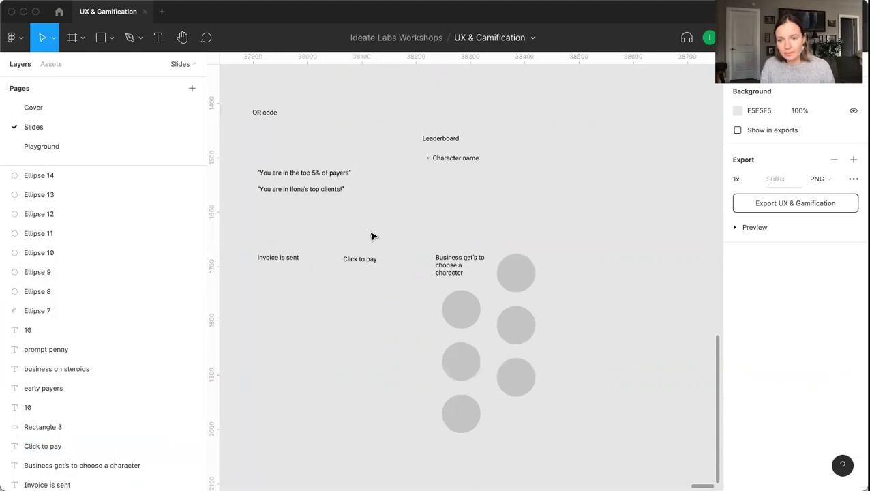
{"action": "left_click", "coordinate": [278, 260]}
{"action": "left_click_drag", "start_coordinate": [274, 259], "coordinate": [289, 263]}
{"action": "left_click", "coordinate": [68, 299]}
{"action": "left_click_drag", "start_coordinate": [422, 243], "coordinate": [534, 436]}
{"action": "left_click_drag", "start_coordinate": [508, 377], "coordinate": [483, 379]}
{"action": "left_click", "coordinate": [532, 369]}
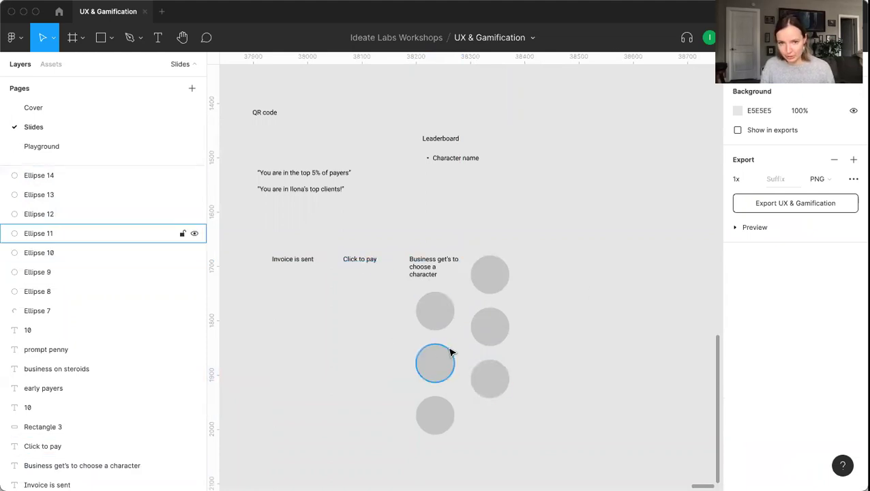
Step: Add a 'Ranking in the leaderboard' bullet under Character name and duplicate the top-clients quote below
{"action": "scroll", "coordinate": [431, 159], "scroll_direction": "up", "scroll_amount": 2}
{"action": "left_click", "coordinate": [464, 161]}
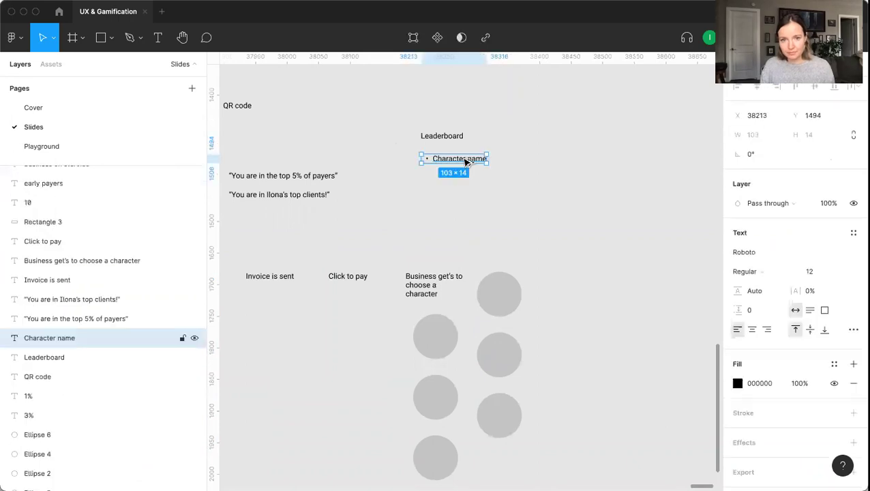
{"action": "left_click_drag", "start_coordinate": [464, 161], "coordinate": [465, 171], "text": "alt"}
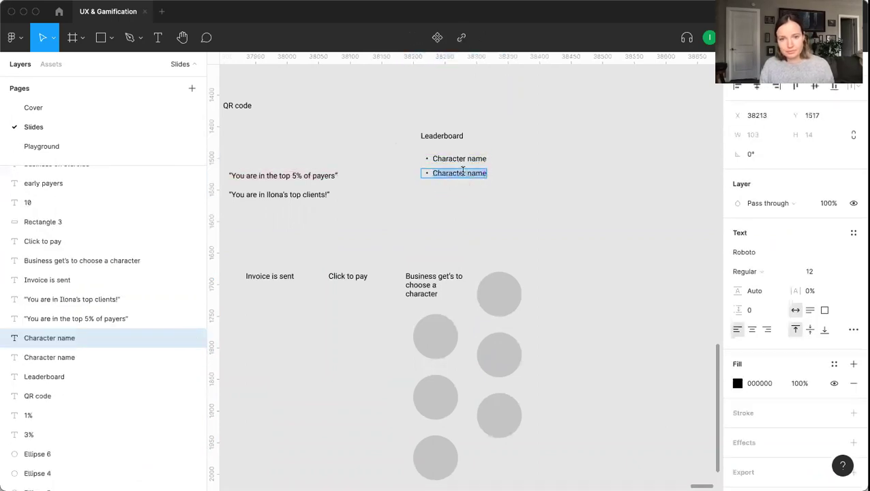
{"action": "type", "text": "Ranking in the leadersh"}
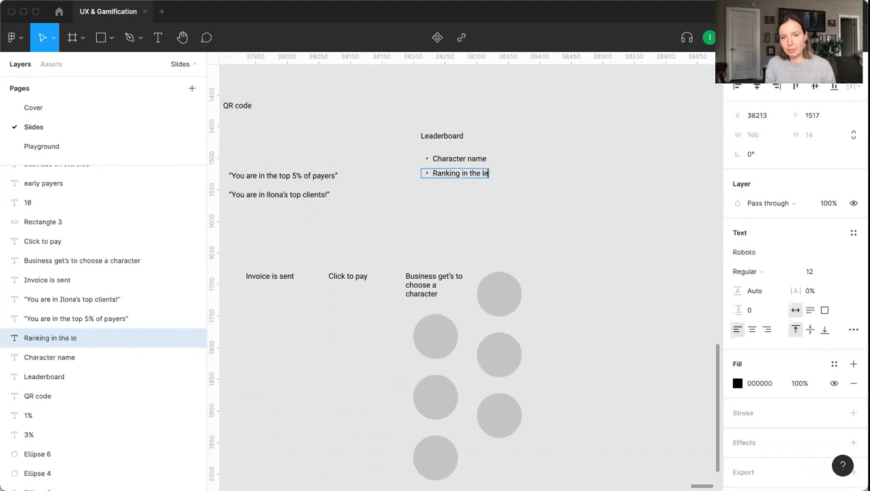
{"action": "key", "text": "BackSpace"}
{"action": "key", "text": "BackSpace"}
{"action": "type", "text": "board"}
{"action": "key", "text": "Escape"}
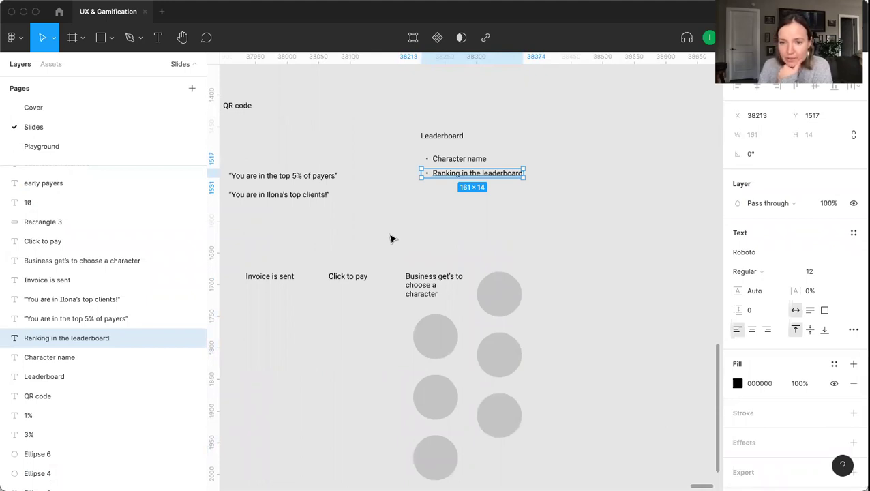
{"action": "left_click", "coordinate": [289, 198]}
{"action": "left_click_drag", "start_coordinate": [293, 200], "coordinate": [296, 220], "text": "alt"}
Step: Move the quote copy further down the page and begin its new text with a quote mark
{"action": "double_click", "coordinate": [292, 217]}
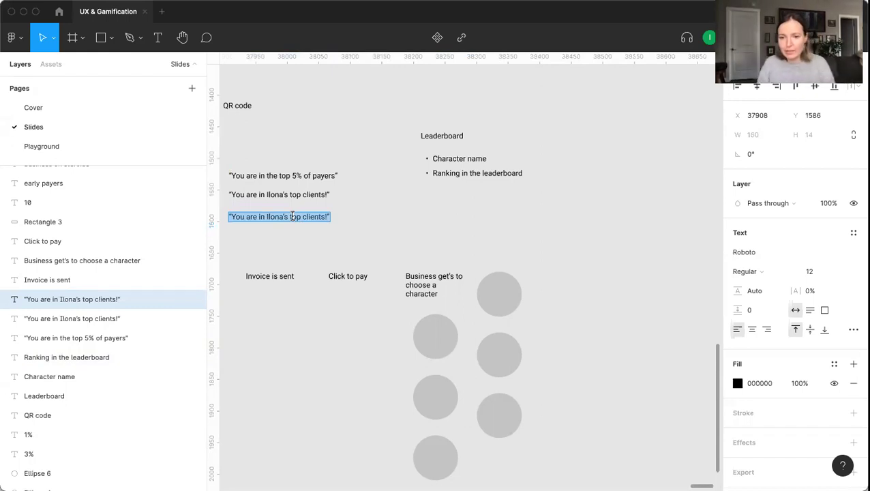
{"action": "key", "text": "Escape"}
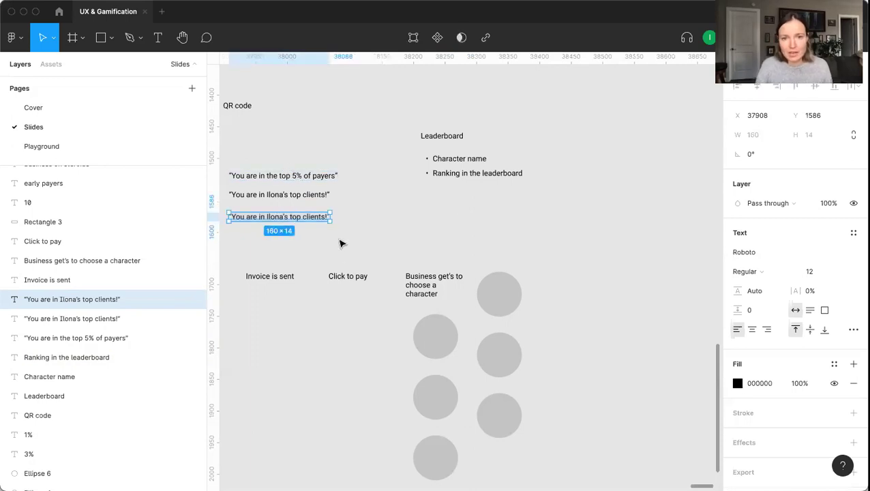
{"action": "left_click_drag", "start_coordinate": [279, 222], "coordinate": [285, 413]}
{"action": "key", "text": "Return"}
{"action": "type", "text": "You"}
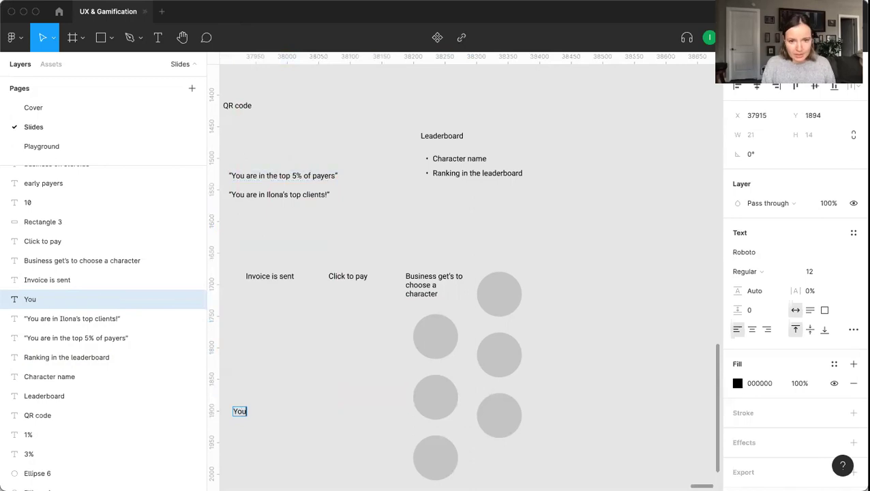
{"action": "key", "text": "BackSpace"}
{"action": "key", "text": "BackSpace"}
{"action": "key", "text": "BackSpace"}
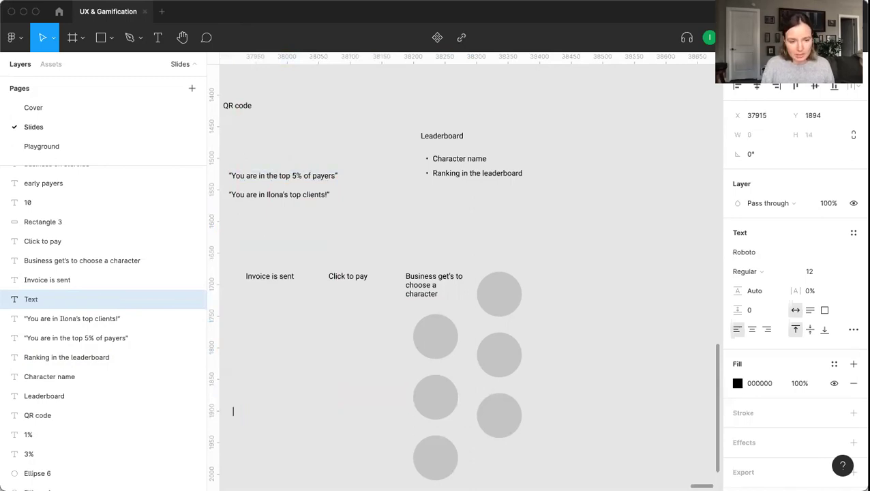
{"action": "type", "text": "\""}
{"action": "scroll", "coordinate": [289, 403], "scroll_direction": "down", "scroll_amount": 3}
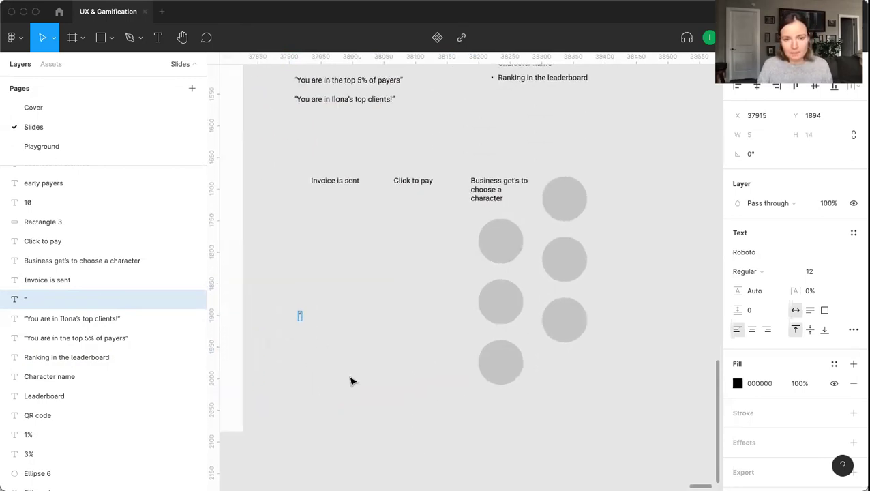
{"action": "scroll", "coordinate": [315, 342], "scroll_direction": "up", "scroll_amount": 5}
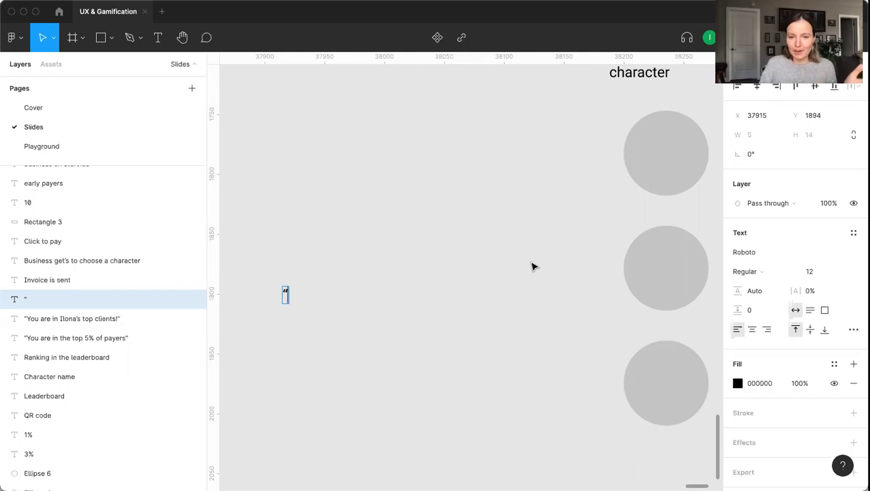
{"action": "scroll", "coordinate": [495, 270], "scroll_direction": "down", "scroll_amount": 3}
{"action": "scroll", "coordinate": [423, 283], "scroll_direction": "up", "scroll_amount": 5}
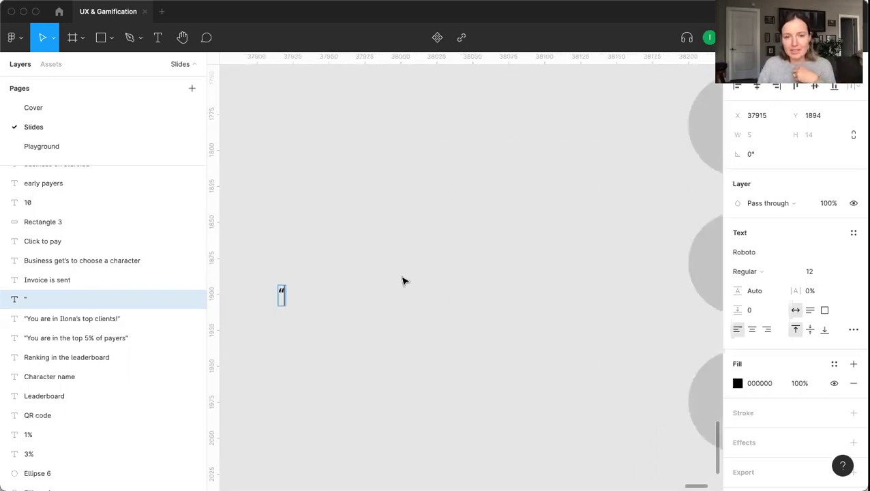
Step: Type the quote 'Be a good a client! Pay [owner's name] sooner!'
{"action": "type", "text": "lona"}
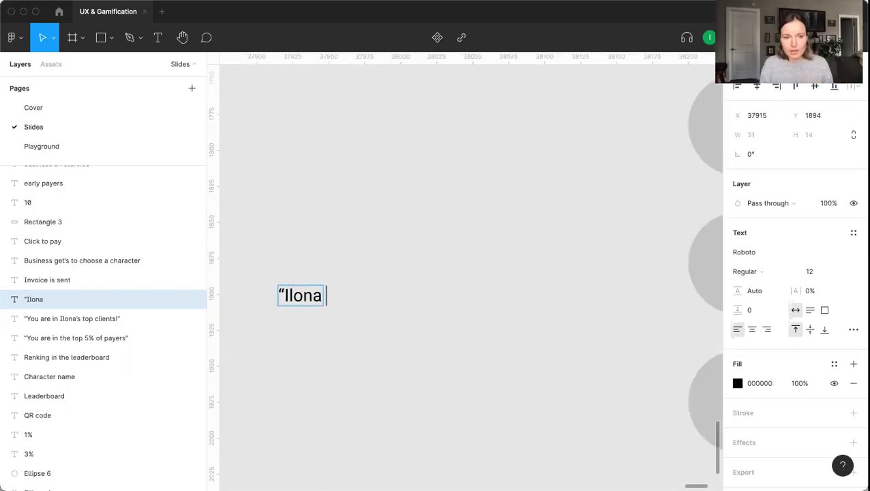
{"action": "key", "text": "BackSpace"}
{"action": "key", "text": "BackSpace"}
{"action": "key", "text": "BackSpace"}
{"action": "key", "text": "BackSpace"}
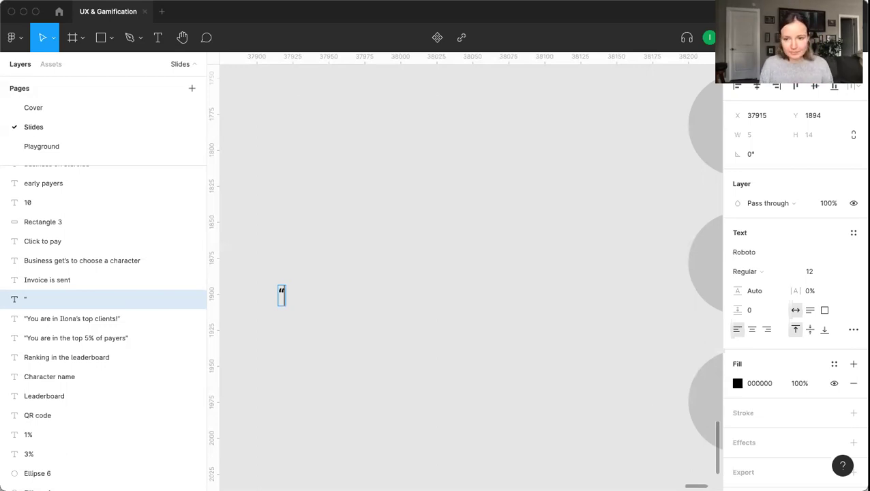
{"action": "type", "text": "Il"}
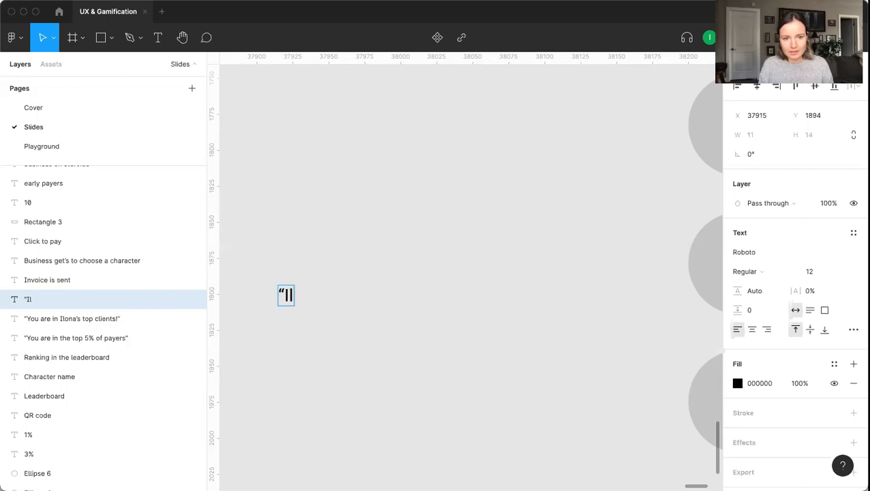
{"action": "key", "text": "BackSpace"}
{"action": "key", "text": "BackSpace"}
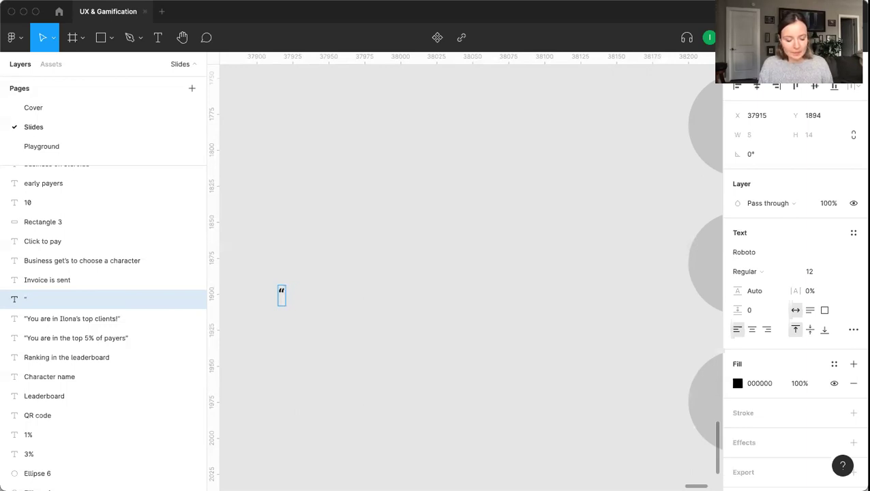
{"action": "type", "text": "Be"}
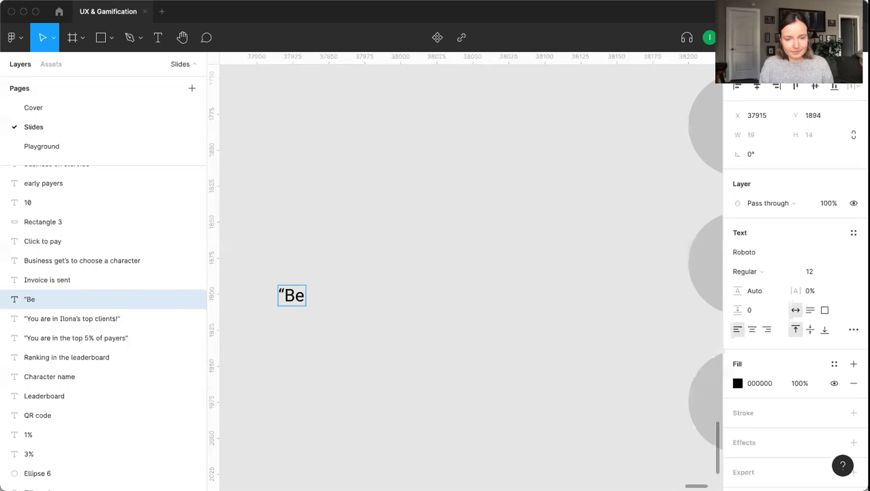
{"action": "type", "text": " a good a client! Pay a"}
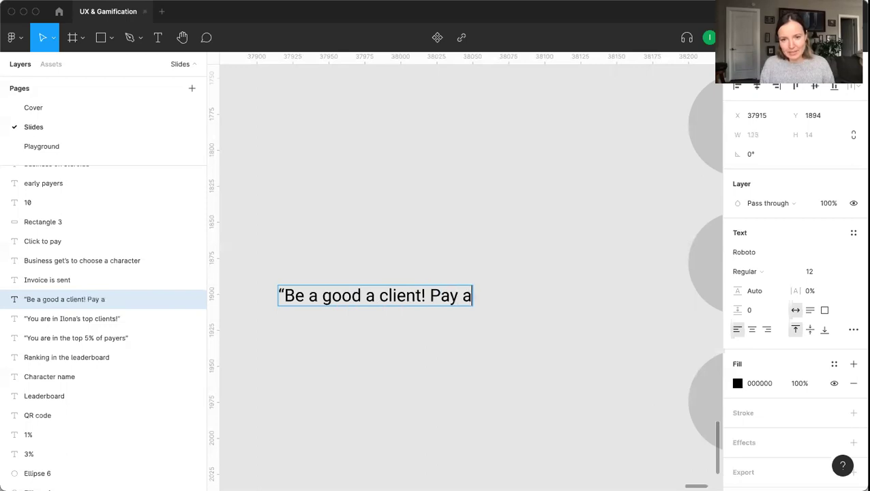
{"action": "key", "text": "BackSpace"}
{"action": "type", "text": "Ilona sooner!"}
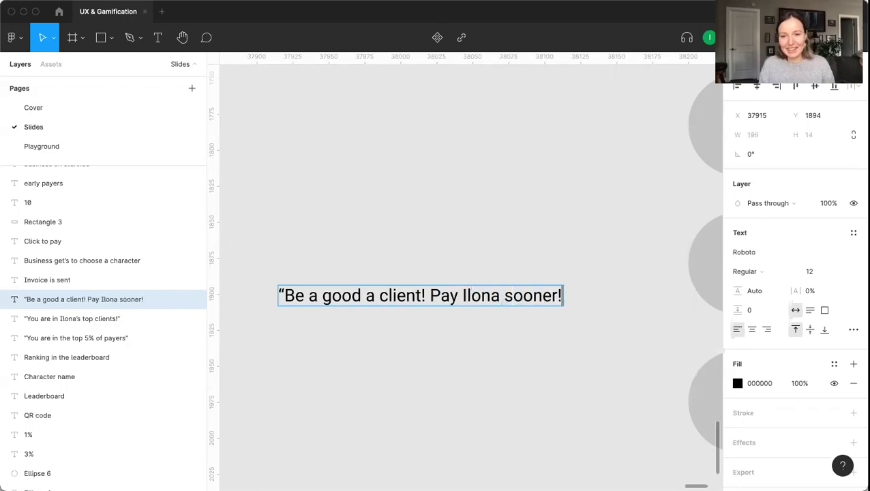
{"action": "type", "text": "”"}
{"action": "key", "text": "Escape"}
Step: Move the first quote up and retype a copy as “Fast payments help us get started on next project sooner.”
{"action": "scroll", "coordinate": [450, 303], "scroll_direction": "down", "scroll_amount": 2}
{"action": "scroll", "coordinate": [450, 302], "scroll_direction": "down", "scroll_amount": 2}
{"action": "scroll", "coordinate": [452, 291], "scroll_direction": "right", "scroll_amount": 2}
{"action": "mouse_move", "coordinate": [433, 276]}
{"action": "left_mouse_down"}
{"action": "mouse_move", "coordinate": [424, 222]}
{"action": "mouse_move", "coordinate": [431, 268]}
{"action": "left_mouse_up"}
{"action": "double_click", "coordinate": [428, 263]}
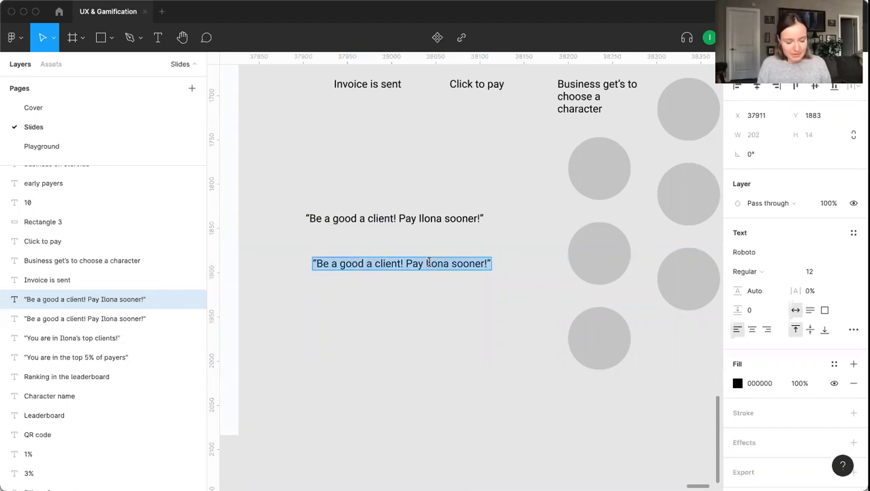
{"action": "type", "text": "“Fast pay"}
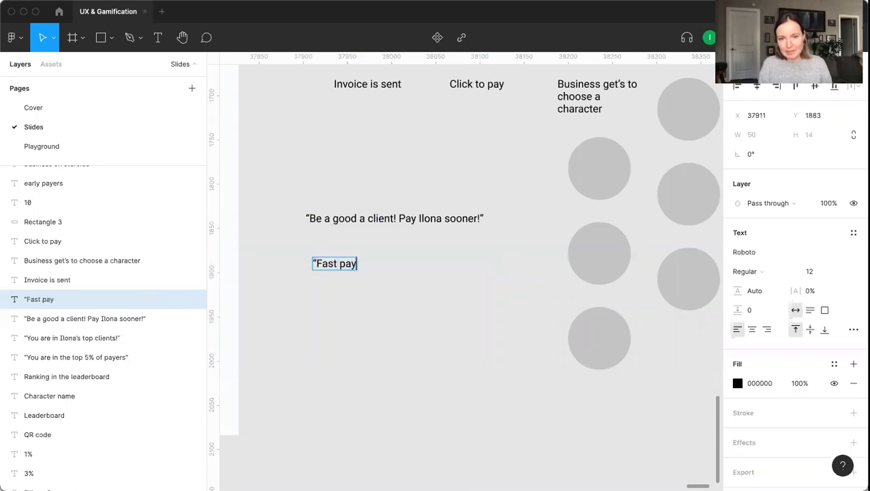
{"action": "type", "text": "ments "}
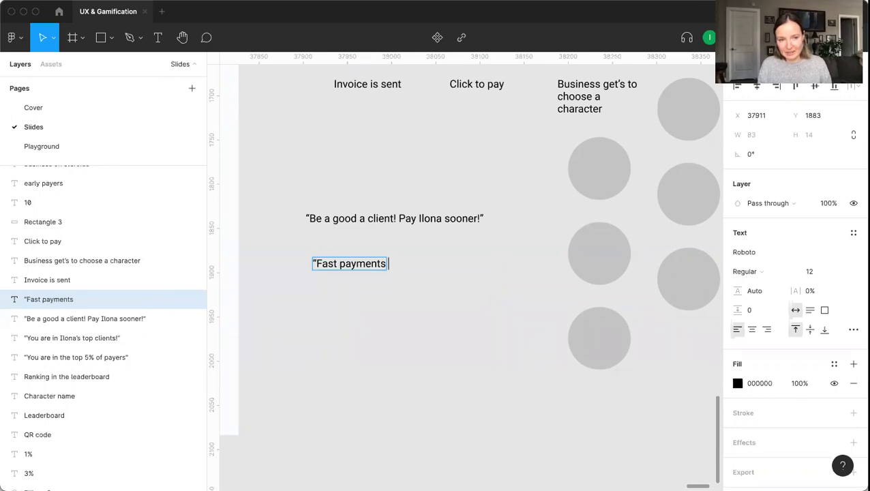
{"action": "type", "text": "help us get started on a"}
{"action": "key", "text": "BackSpace"}
{"action": "type", "text": "next project soo."}
{"action": "key", "text": "Escape"}
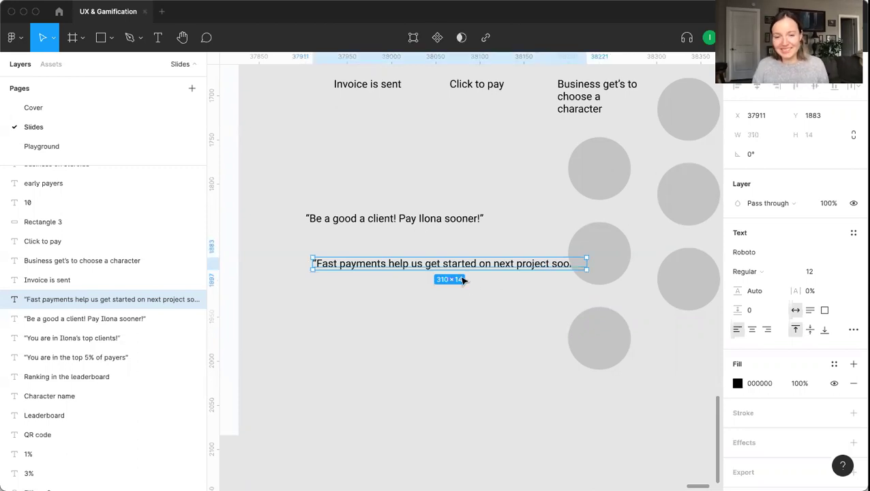
Step: Duplicate the quote below, promising the owner will secretly do a happy dance if paid now
{"action": "left_click_drag", "start_coordinate": [448, 258], "coordinate": [417, 275]}
{"action": "double_click", "coordinate": [416, 275]}
{"action": "type", "text": "“"}
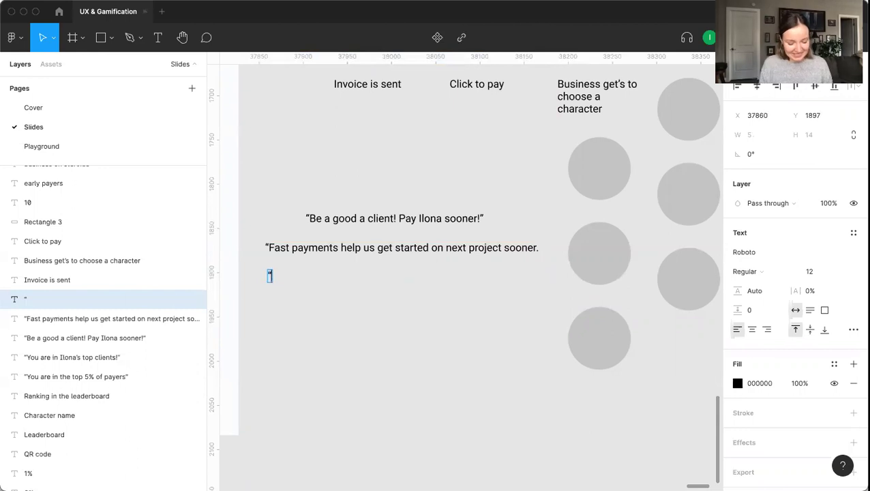
{"action": "type", "text": "If you pay now,"}
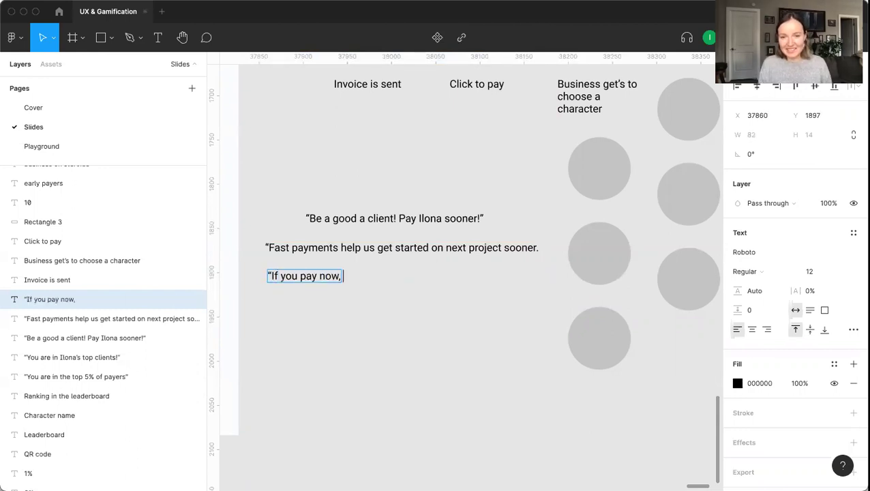
{"action": "type", "text": " Ilons"}
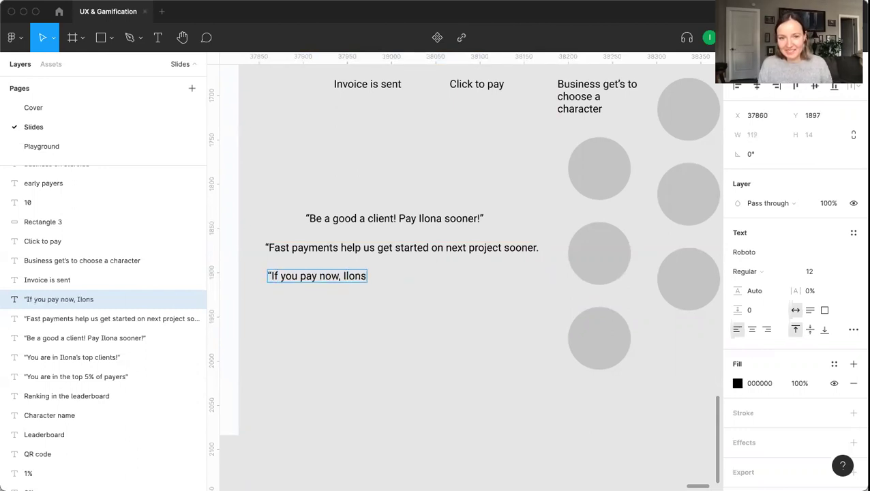
{"action": "key", "text": "BackSpace"}
{"action": "type", "text": "a will s"}
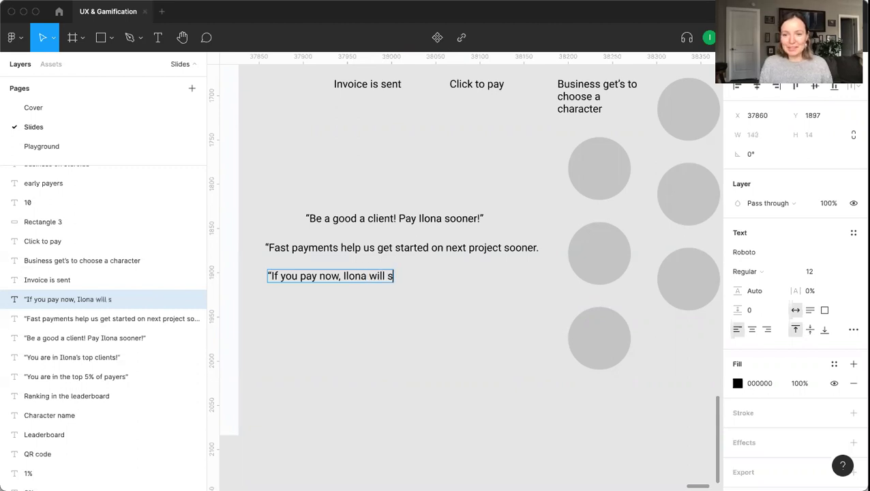
{"action": "key", "text": "BackSpace"}
{"action": "key", "text": "BackSpace"}
{"action": "type", "text": "no"}
{"action": "key", "text": "BackSpace"}
{"action": "key", "text": "BackSpace"}
{"action": "key", "text": "BackSpace"}
{"action": "type", "text": "secretly do a h"}
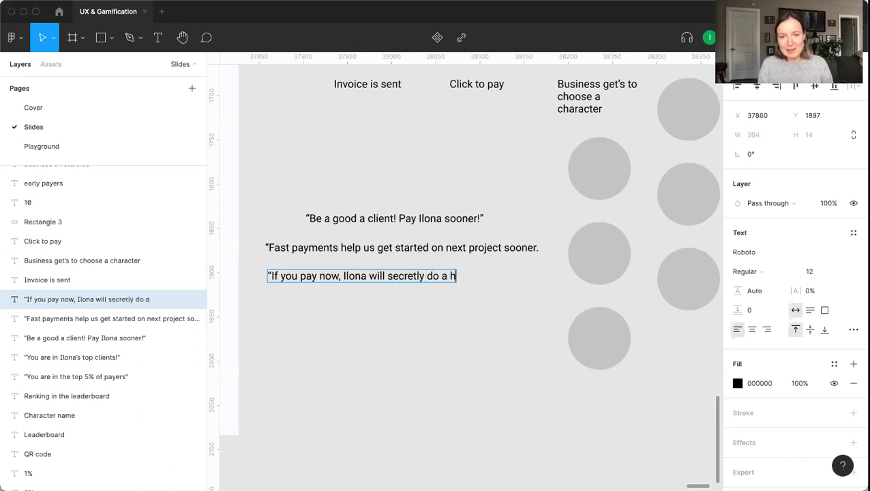
{"action": "type", "text": "appy dance!”"}
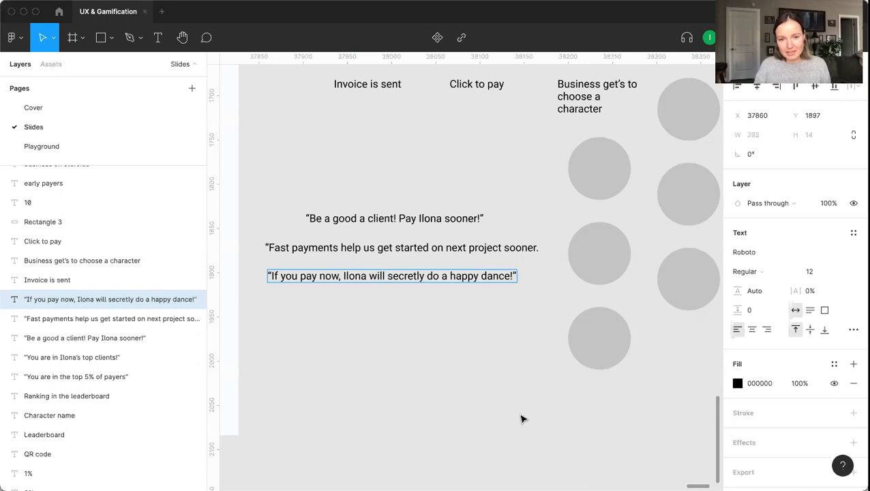
{"action": "key", "text": "Escape"}
{"action": "left_click", "coordinate": [342, 311]}
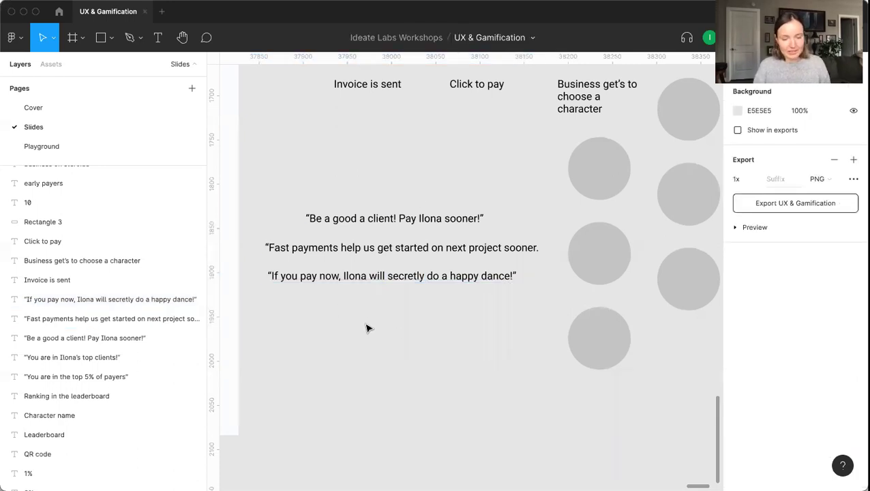
Step: Draw a grey placeholder rectangle under the quotes and label it GIF
{"action": "key", "text": "t"}
{"action": "key", "text": "f"}
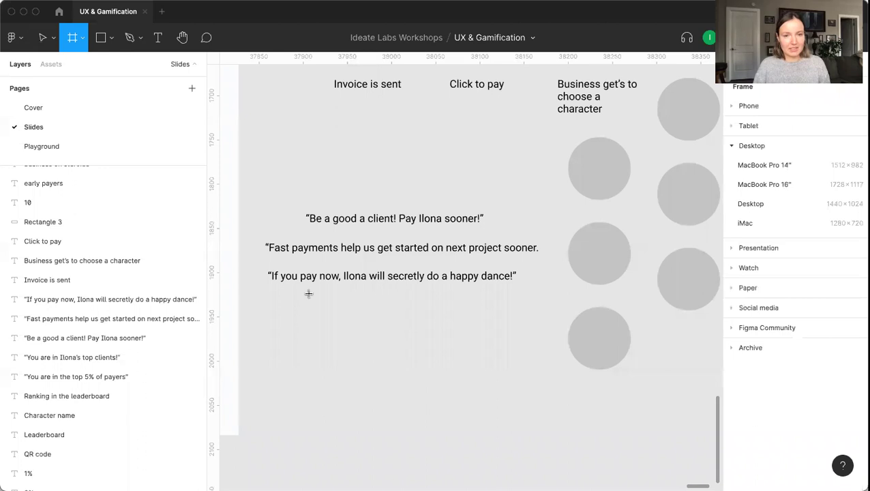
{"action": "key", "text": "r"}
{"action": "left_click_drag", "start_coordinate": [306, 291], "coordinate": [481, 387]}
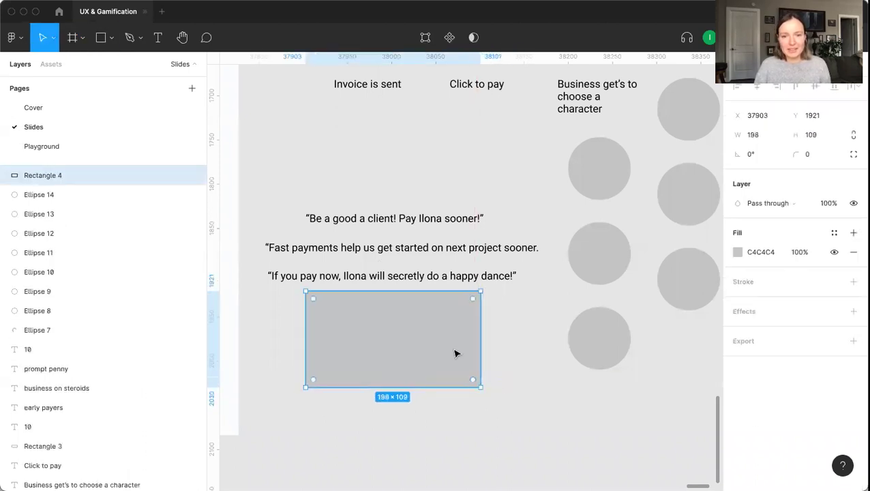
{"action": "key", "text": "t"}
{"action": "left_click", "coordinate": [376, 338]}
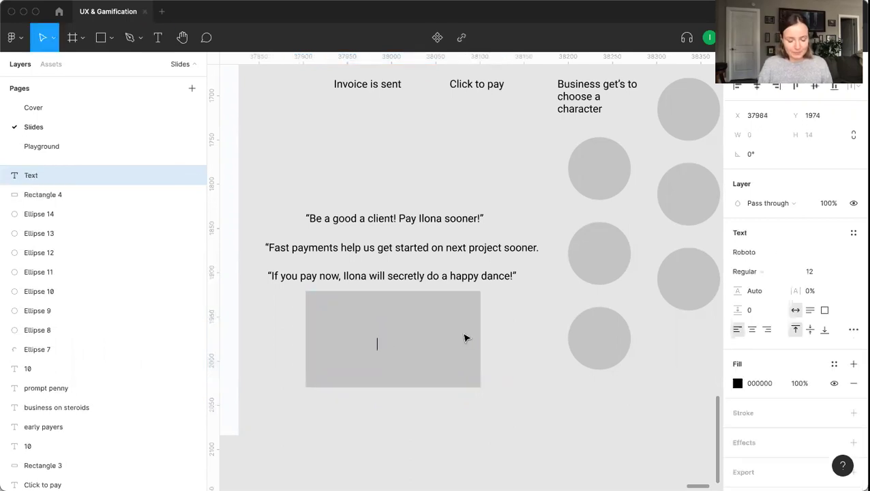
{"action": "type", "text": "GIFT"}
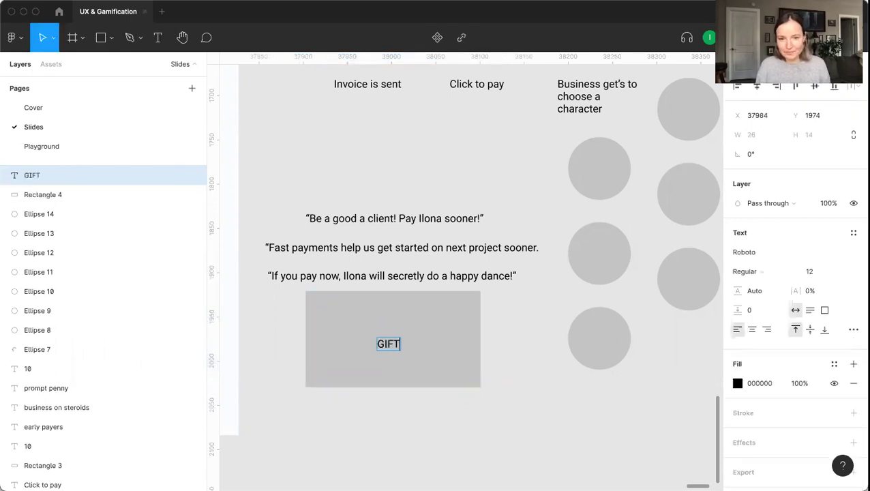
{"action": "key", "text": "BackSpace"}
{"action": "key", "text": "Escape"}
Step: Centre the GIF label in the box and nudge the two new quotes down to even the spacing
{"action": "left_click_drag", "start_coordinate": [389, 349], "coordinate": [398, 334]}
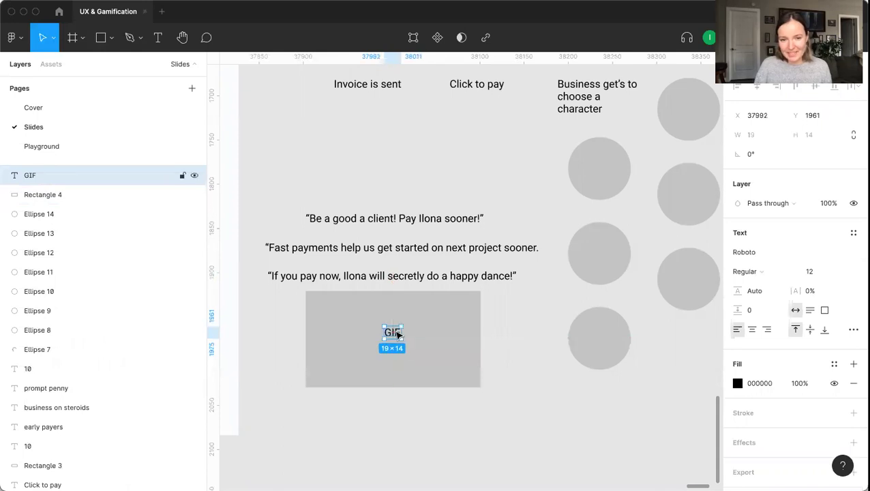
{"action": "left_click", "coordinate": [424, 280]}
{"action": "left_click_drag", "start_coordinate": [427, 283], "coordinate": [430, 285]}
{"action": "left_click", "coordinate": [418, 254]}
{"action": "left_click_drag", "start_coordinate": [419, 253], "coordinate": [423, 262]}
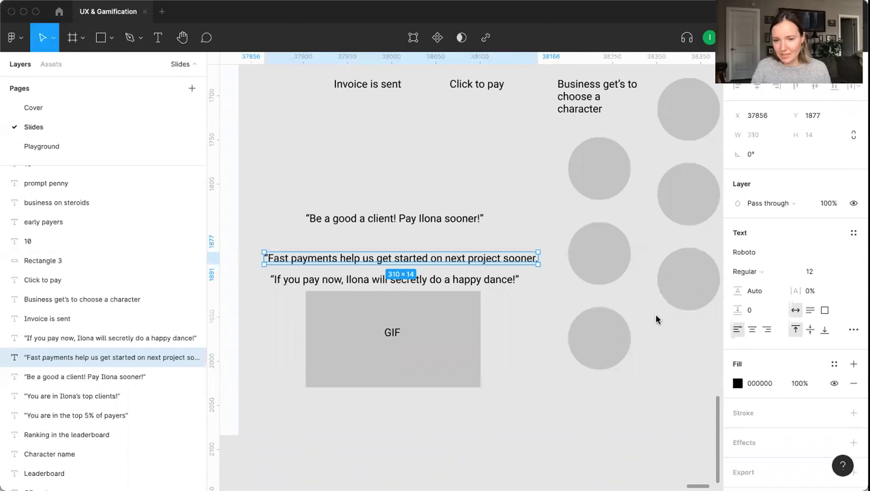
Step: Move the 'Business get's to choose a character' heading right so it sits centred over the circles
{"action": "scroll", "coordinate": [436, 300], "scroll_direction": "right", "scroll_amount": 5}
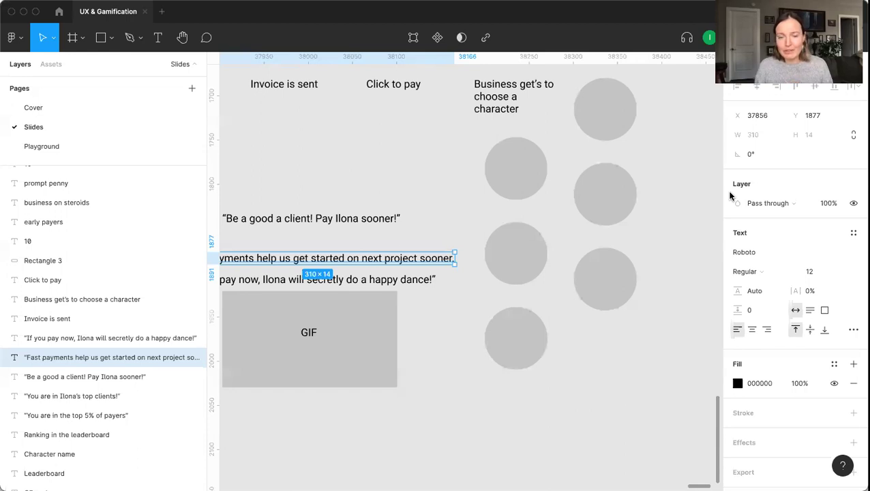
{"action": "scroll", "coordinate": [412, 146], "scroll_direction": "right", "scroll_amount": 5}
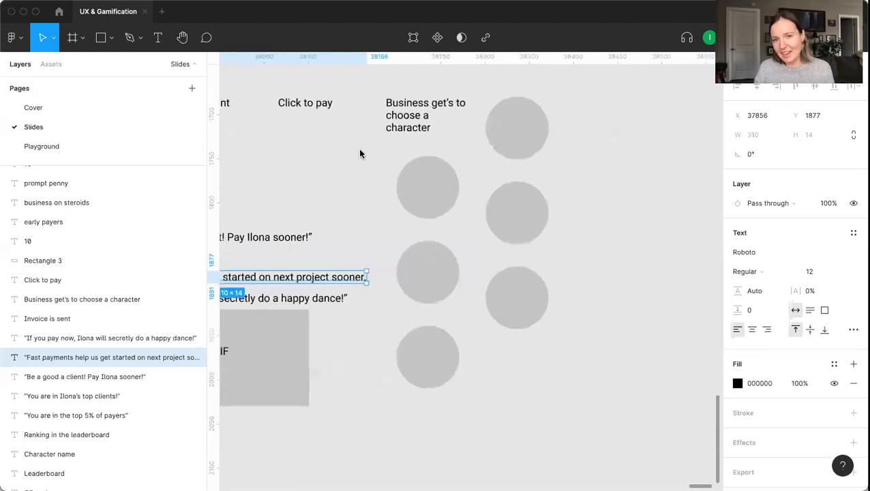
{"action": "left_click_drag", "start_coordinate": [359, 89], "coordinate": [485, 176]}
{"action": "left_click", "coordinate": [559, 394]}
{"action": "left_click", "coordinate": [565, 208]}
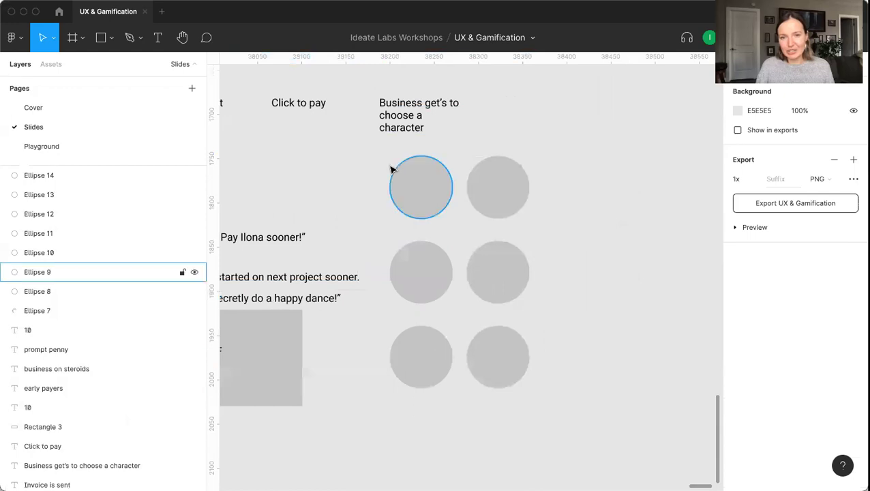
{"action": "left_click_drag", "start_coordinate": [390, 116], "coordinate": [443, 128]}
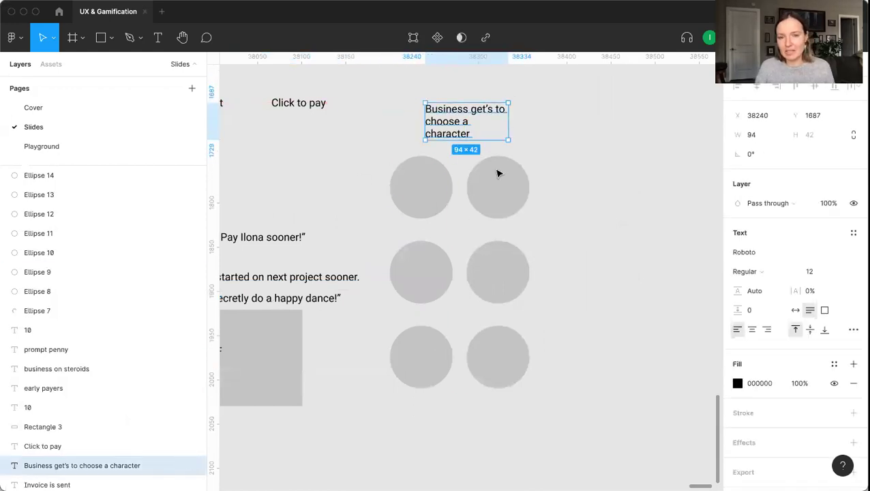
{"action": "left_click", "coordinate": [326, 203]}
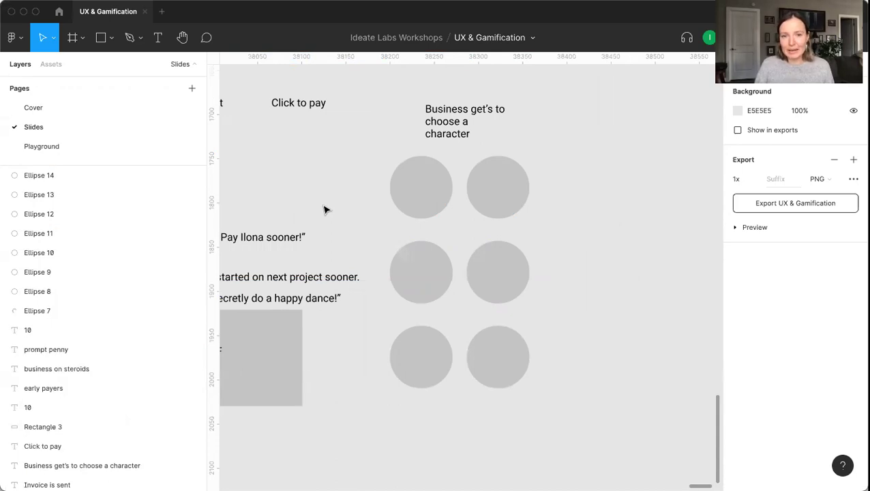
Step: Pan back to the invoice page showing the Unpaid label, $500.00, and 3% card and 1% ACH options
{"action": "scroll", "coordinate": [324, 210], "scroll_direction": "down", "scroll_amount": 5}
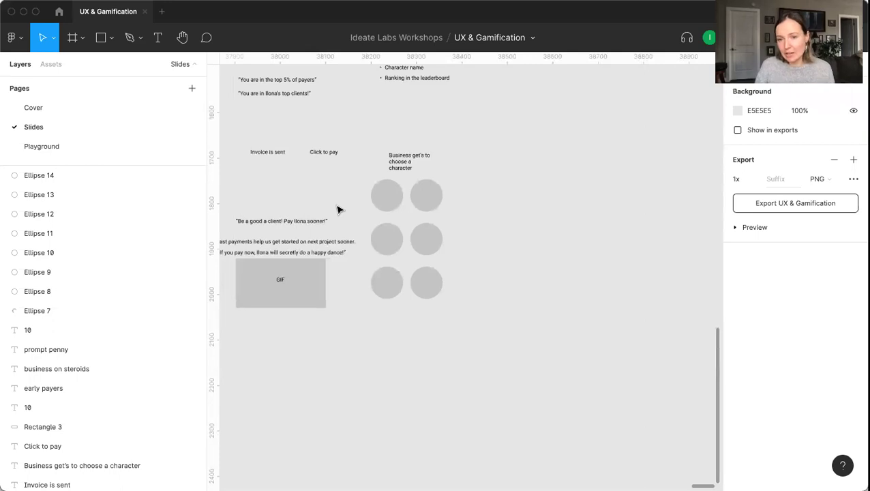
{"action": "scroll", "coordinate": [338, 209], "scroll_direction": "up", "scroll_amount": 3}
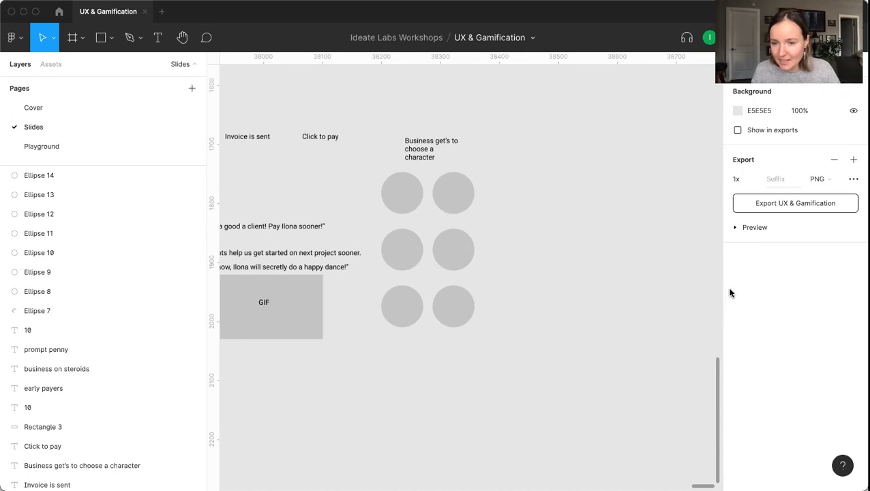
{"action": "scroll", "coordinate": [555, 313], "scroll_direction": "left", "scroll_amount": 3}
{"action": "scroll", "coordinate": [556, 313], "scroll_direction": "down", "scroll_amount": 2}
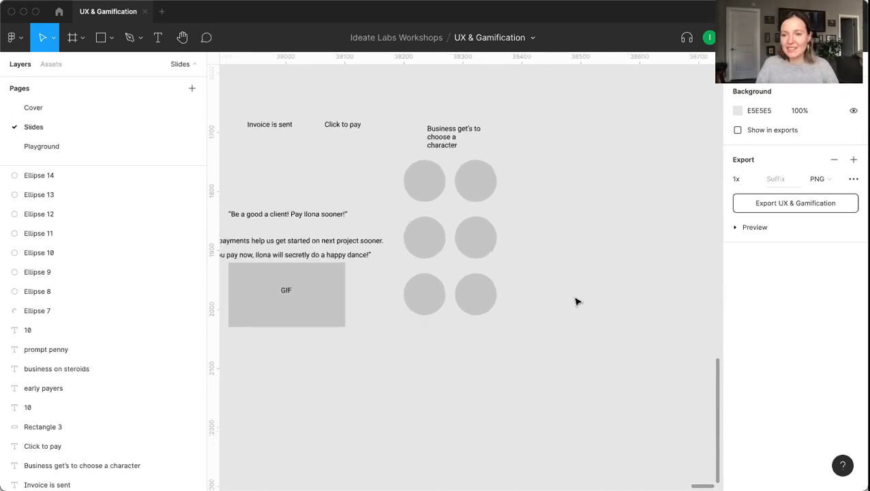
{"action": "scroll", "coordinate": [464, 324], "scroll_direction": "left", "scroll_amount": 3}
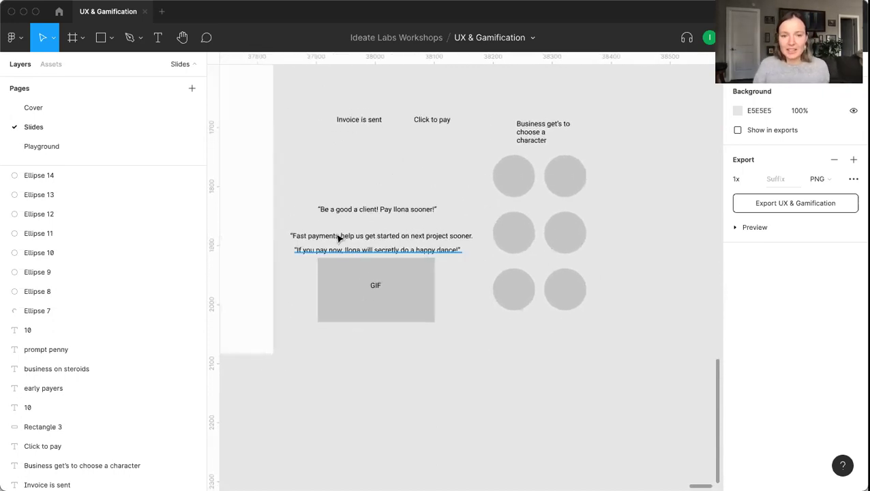
{"action": "left_click_drag", "start_coordinate": [337, 175], "coordinate": [517, 309]}
{"action": "scroll", "coordinate": [449, 266], "scroll_direction": "up", "scroll_amount": 5}
{"action": "scroll", "coordinate": [443, 252], "scroll_direction": "left", "scroll_amount": 5}
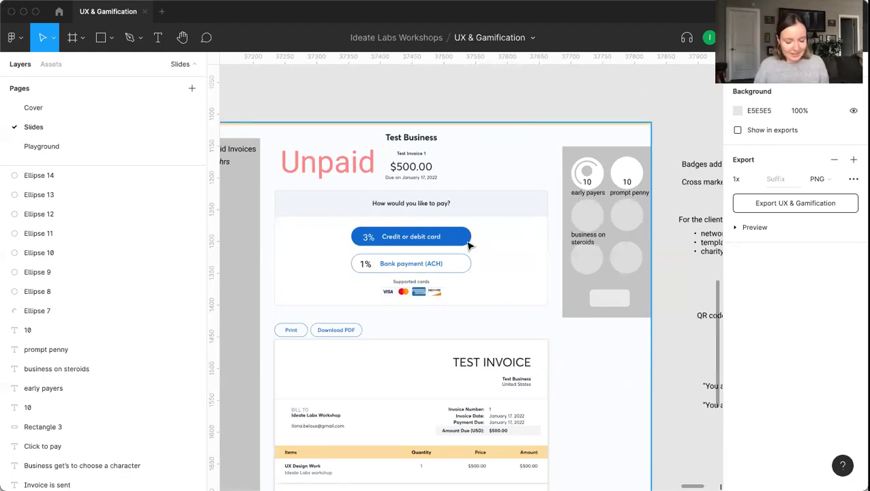
Step: Draw a small circle on the card payment button and experiment with deleting its bottom point
{"action": "scroll", "coordinate": [452, 234], "scroll_direction": "up", "scroll_amount": 5}
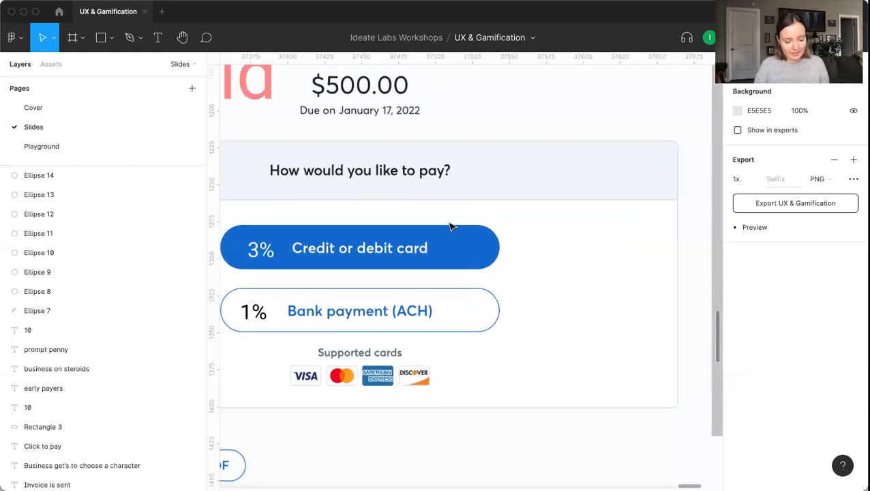
{"action": "key", "text": "o"}
{"action": "mouse_move", "coordinate": [451, 225]}
{"action": "left_mouse_down"}
{"action": "mouse_move", "coordinate": [467, 238]}
{"action": "mouse_move", "coordinate": [452, 236]}
{"action": "left_mouse_up"}
{"action": "double_click", "coordinate": [451, 232]}
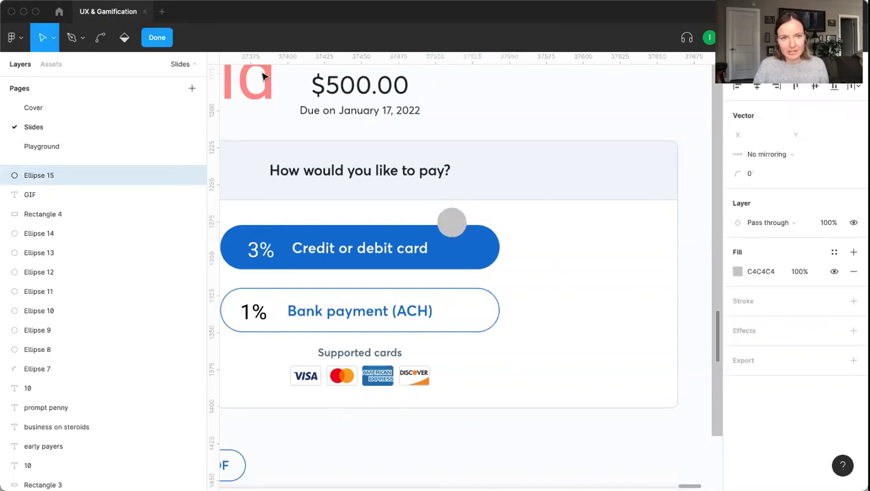
{"action": "left_click", "coordinate": [155, 38]}
{"action": "scroll", "coordinate": [453, 225], "scroll_direction": "up", "scroll_amount": 5}
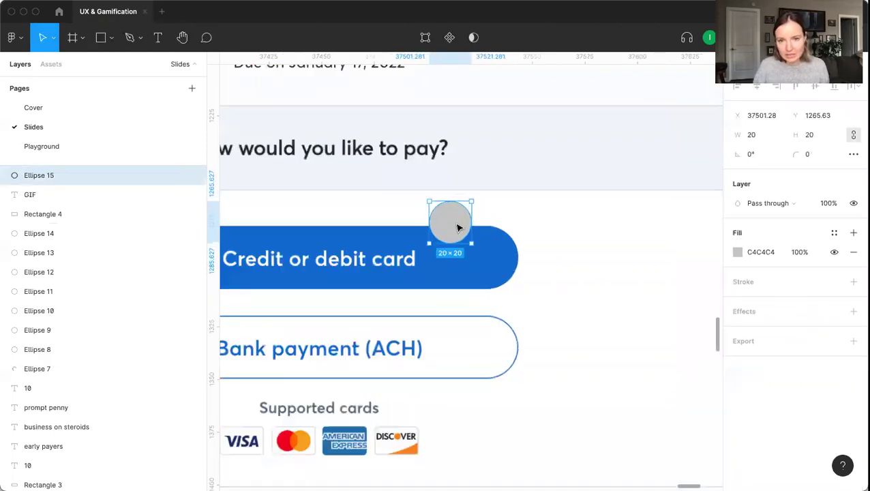
{"action": "double_click", "coordinate": [452, 224]}
{"action": "left_click", "coordinate": [437, 299]}
{"action": "key", "text": "BackSpace"}
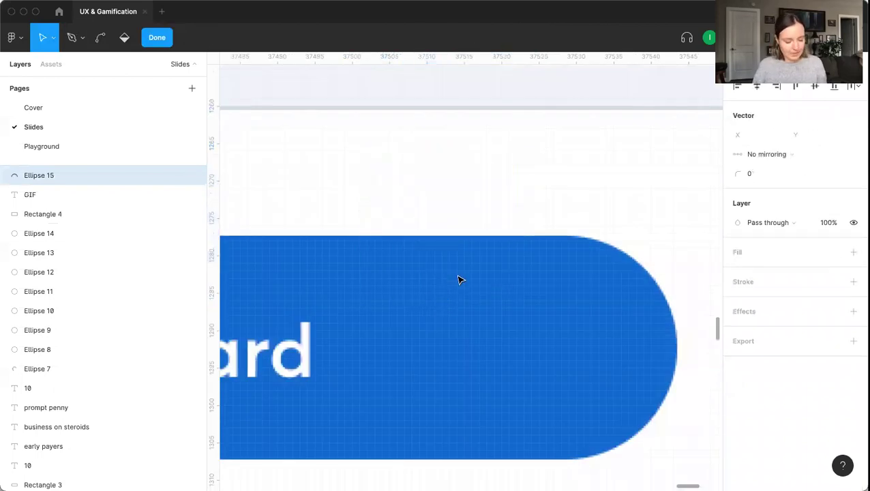
{"action": "key", "text": "super+z"}
{"action": "left_click", "coordinate": [434, 257]}
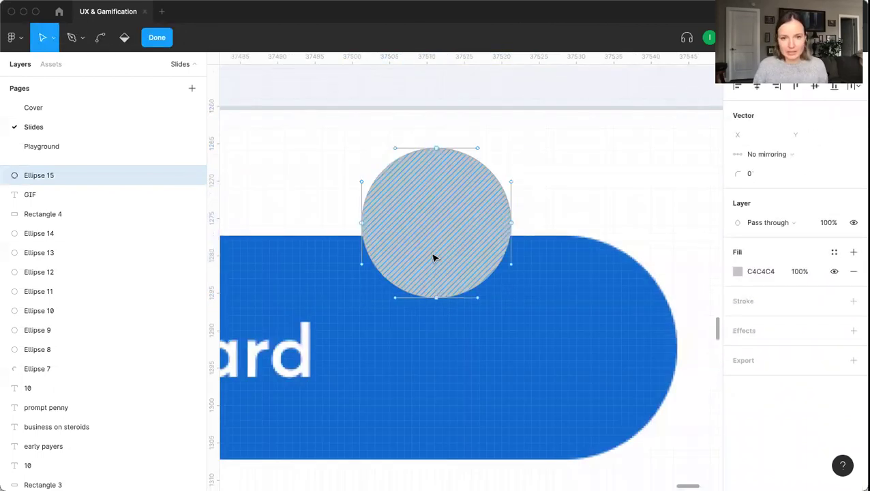
{"action": "left_click", "coordinate": [156, 38]}
Step: Nudge the grey circle lower and delete its bottom node, leaving an open half-circle arc
{"action": "left_click", "coordinate": [482, 200]}
{"action": "left_click", "coordinate": [482, 200]}
{"action": "scroll", "coordinate": [482, 199], "scroll_direction": "down", "scroll_amount": 3}
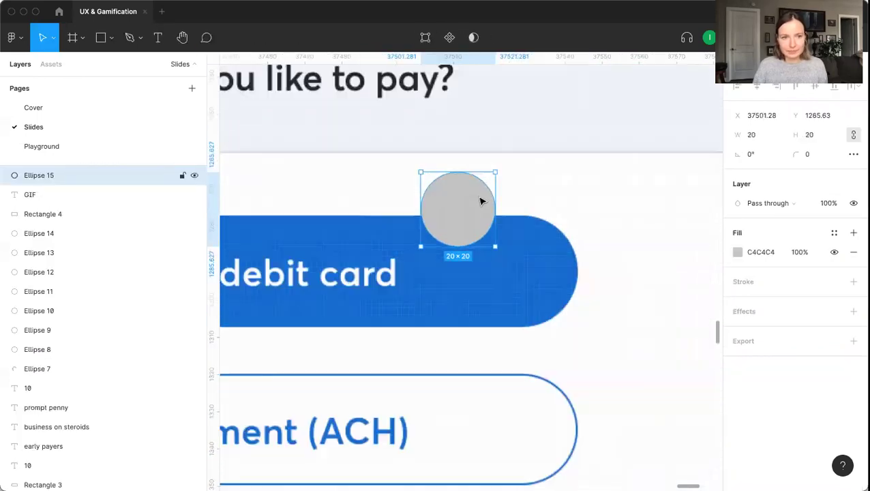
{"action": "scroll", "coordinate": [484, 216], "scroll_direction": "up", "scroll_amount": 5}
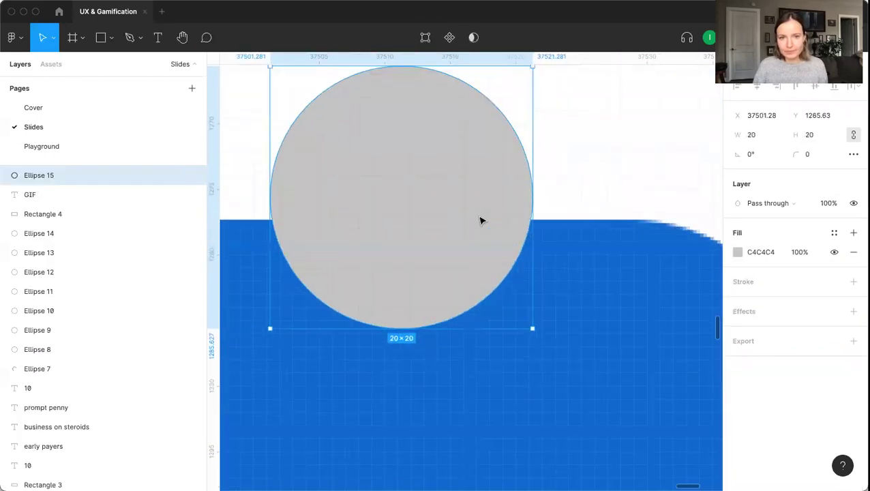
{"action": "scroll", "coordinate": [480, 219], "scroll_direction": "down", "scroll_amount": 3}
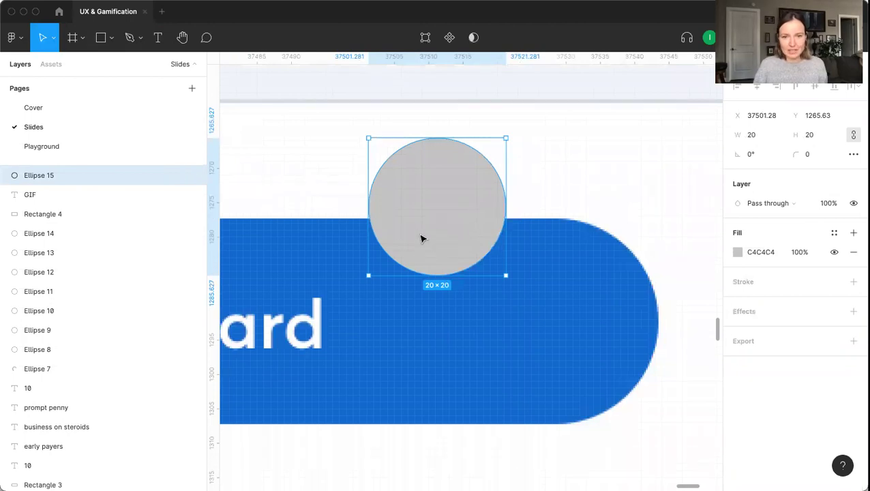
{"action": "left_click_drag", "start_coordinate": [468, 229], "coordinate": [470, 239]}
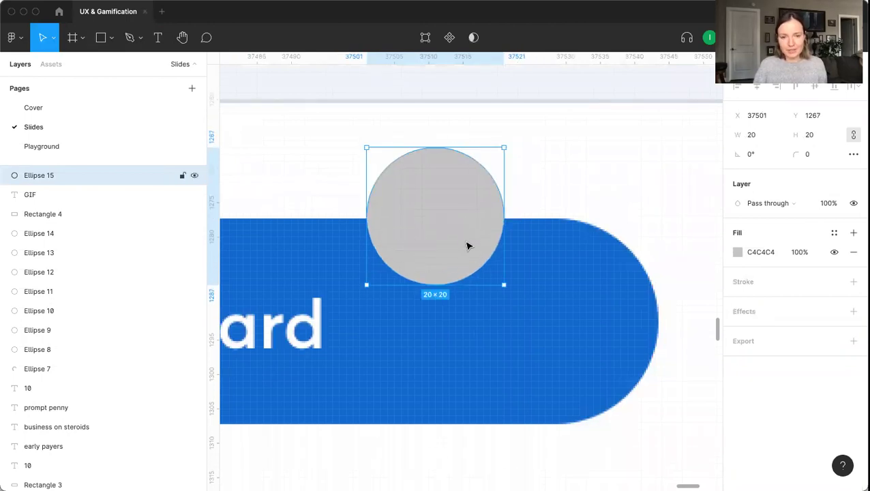
{"action": "double_click", "coordinate": [417, 242]}
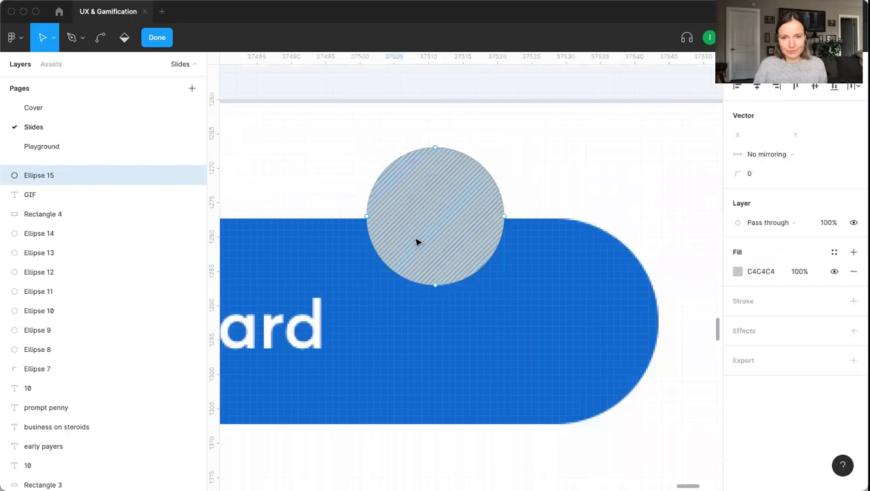
{"action": "left_click", "coordinate": [96, 38]}
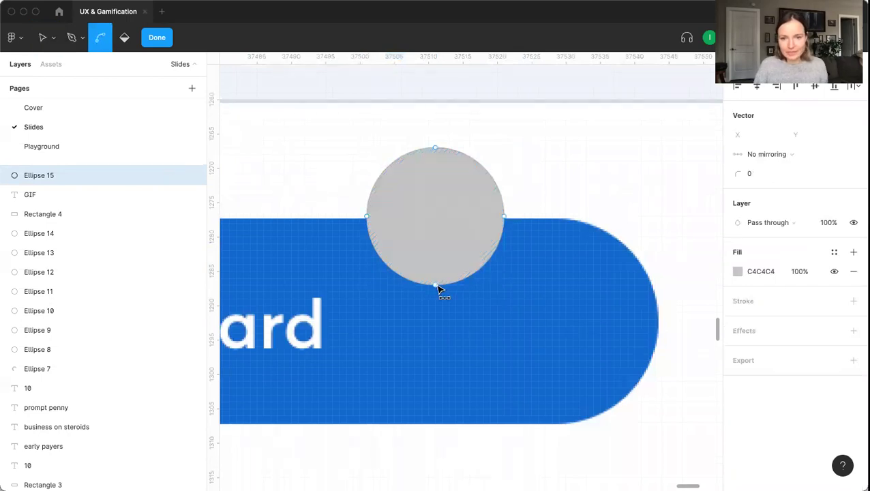
{"action": "mouse_move", "coordinate": [437, 287]}
{"action": "left_mouse_down"}
{"action": "mouse_move", "coordinate": [441, 262]}
{"action": "mouse_move", "coordinate": [439, 296]}
{"action": "left_mouse_up"}
{"action": "key", "text": "ctrl+z"}
{"action": "key", "text": "BackSpace"}
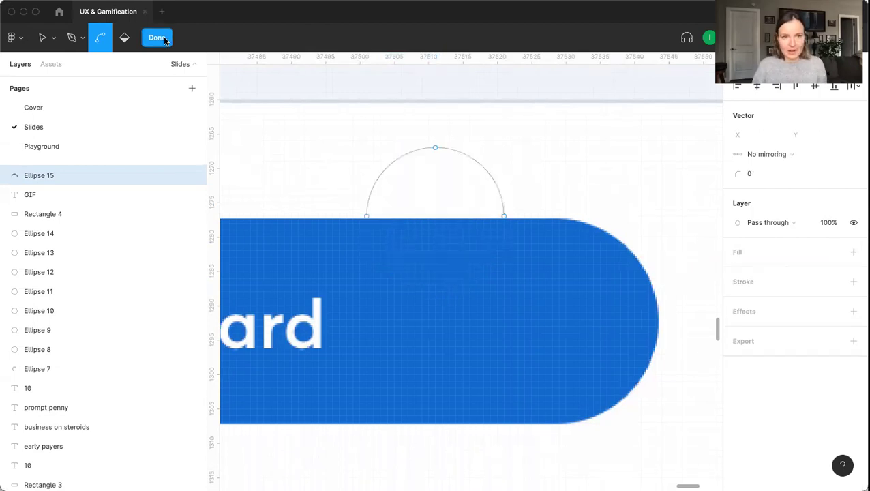
Step: Raise the half-circle arc to Y 1268 so its base rests on the button's top edge
{"action": "left_click", "coordinate": [157, 37]}
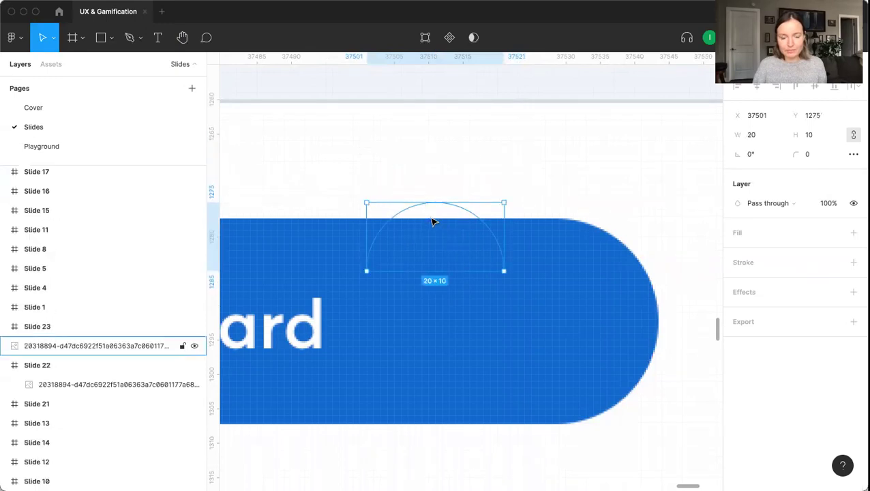
{"action": "left_click_drag", "start_coordinate": [432, 221], "coordinate": [429, 173]}
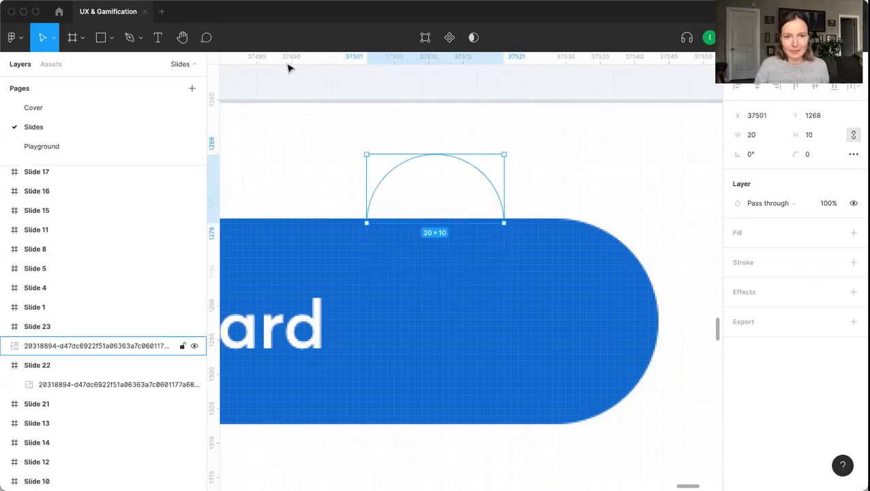
{"action": "double_click", "coordinate": [430, 174]}
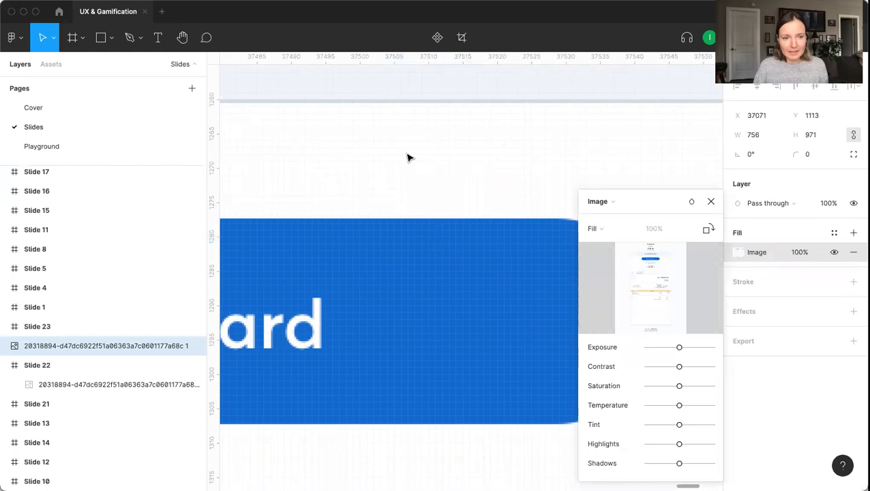
{"action": "scroll", "coordinate": [402, 157], "scroll_direction": "down", "scroll_amount": 5}
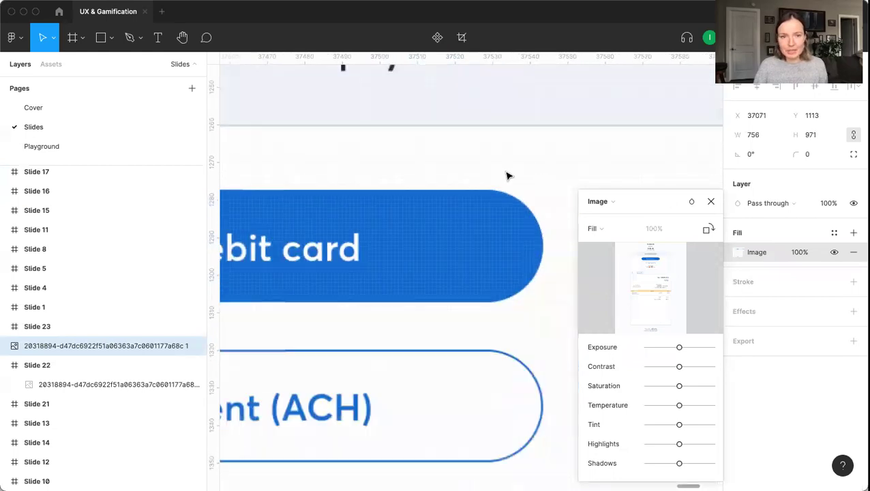
{"action": "key", "text": "Escape"}
Step: Reselect Ellipse 15 and try extending its endpoint with the Pen tool before finishing the edit
{"action": "left_click", "coordinate": [392, 157]}
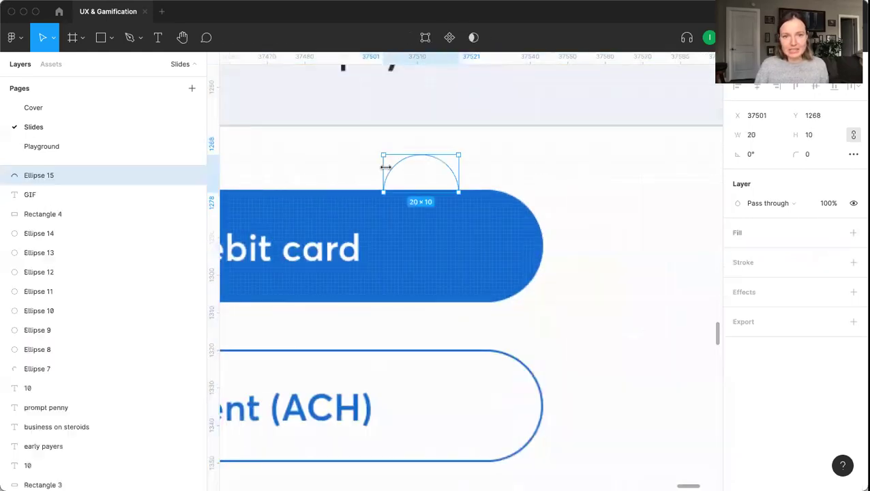
{"action": "left_click", "coordinate": [129, 38]}
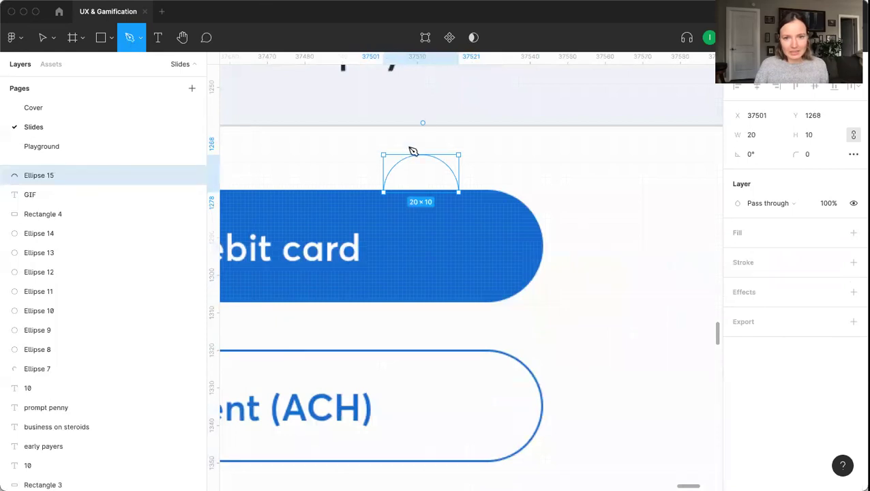
{"action": "scroll", "coordinate": [386, 193], "scroll_direction": "up", "scroll_amount": 10}
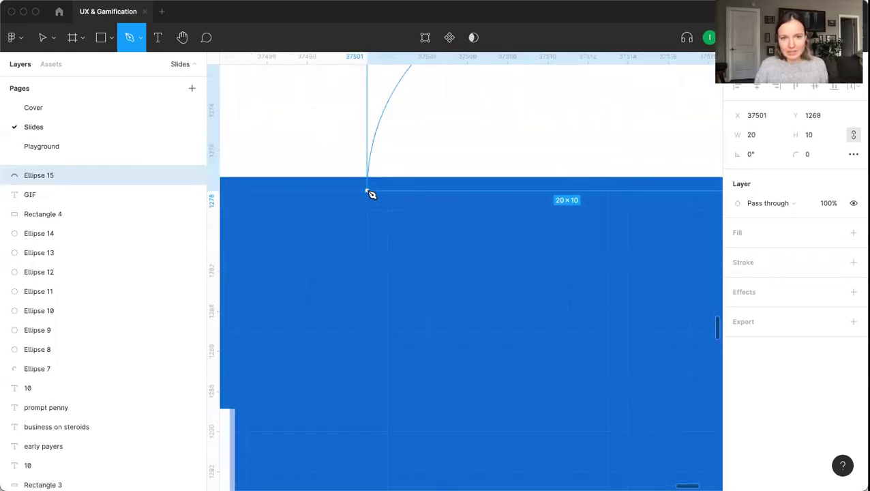
{"action": "left_click", "coordinate": [367, 190]}
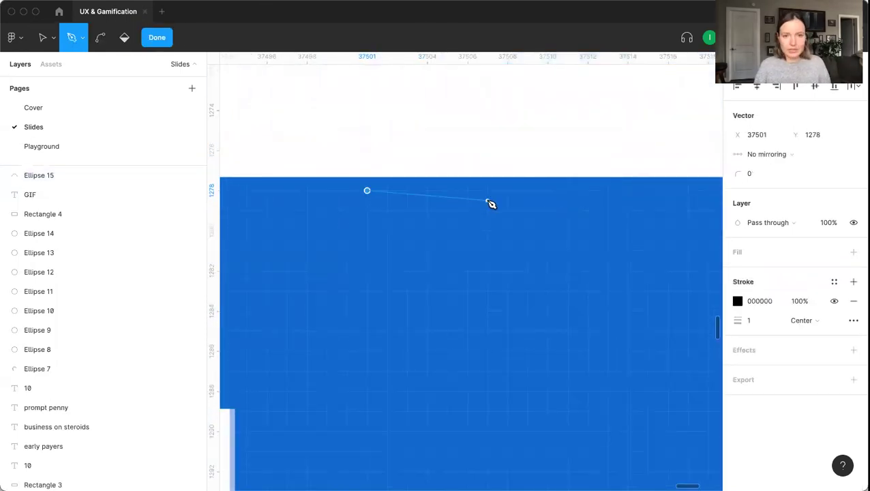
{"action": "scroll", "coordinate": [460, 184], "scroll_direction": "down", "scroll_amount": 5}
{"action": "left_click", "coordinate": [157, 37]}
{"action": "scroll", "coordinate": [407, 121], "scroll_direction": "down", "scroll_amount": 5}
{"action": "scroll", "coordinate": [475, 132], "scroll_direction": "left", "scroll_amount": 1}
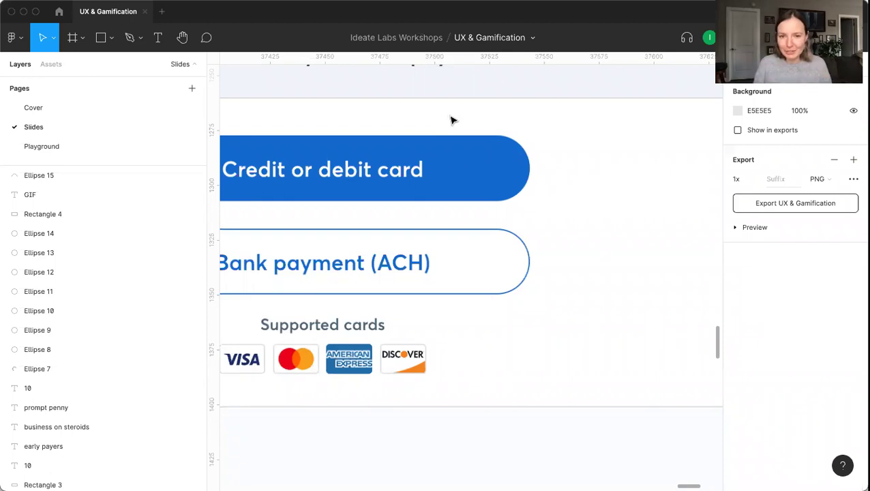
{"action": "scroll", "coordinate": [451, 121], "scroll_direction": "up", "scroll_amount": 5}
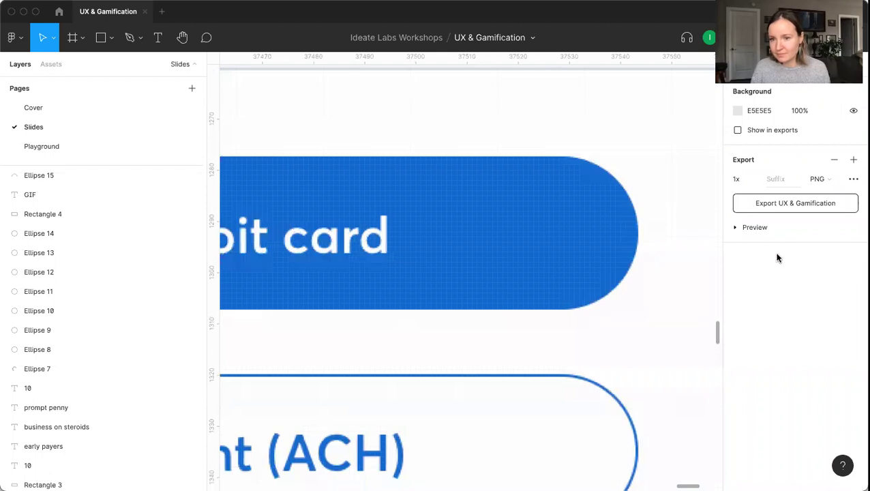
Step: Add a note below the quotes reading "Comparison against someone's payment history"
{"action": "left_click", "coordinate": [632, 272]}
{"action": "scroll", "coordinate": [615, 274], "scroll_direction": "down", "scroll_amount": 6}
{"action": "scroll", "coordinate": [328, 179], "scroll_direction": "up", "scroll_amount": 3}
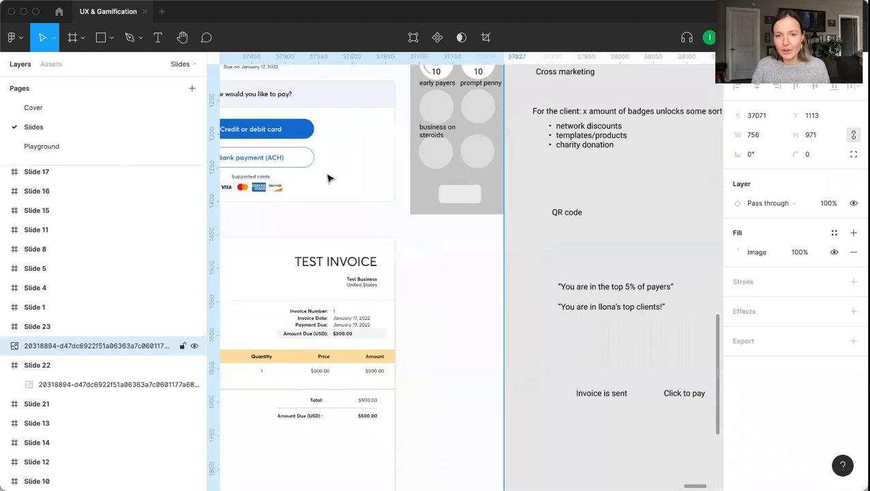
{"action": "scroll", "coordinate": [328, 178], "scroll_direction": "down", "scroll_amount": 4}
{"action": "scroll", "coordinate": [482, 246], "scroll_direction": "down", "scroll_amount": 5}
{"action": "left_click", "coordinate": [446, 202]}
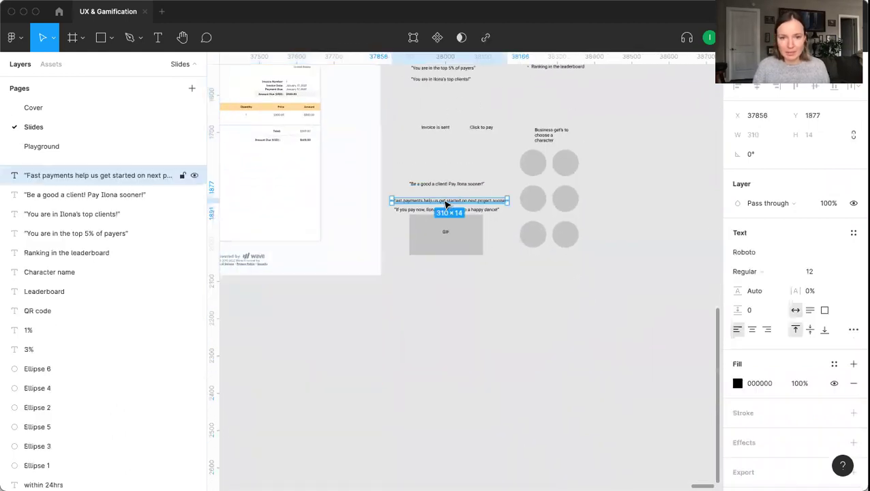
{"action": "left_click_drag", "start_coordinate": [447, 203], "coordinate": [380, 334]}
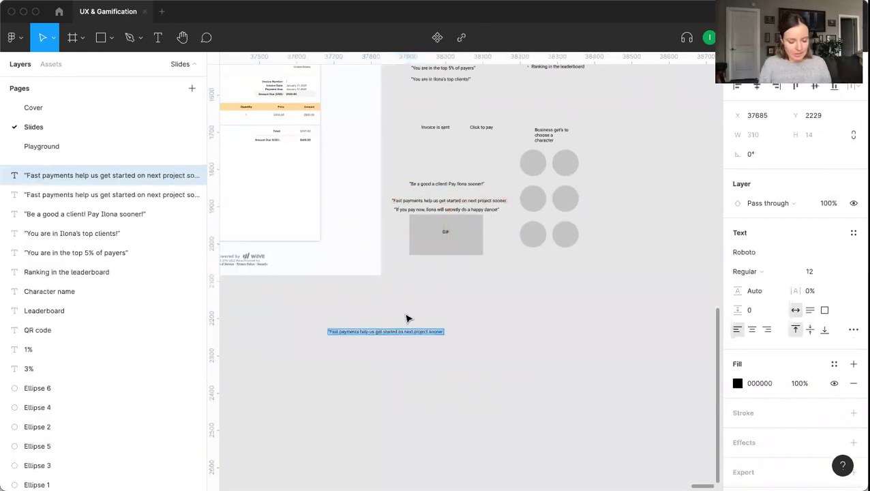
{"action": "type", "text": "Comparison aga"}
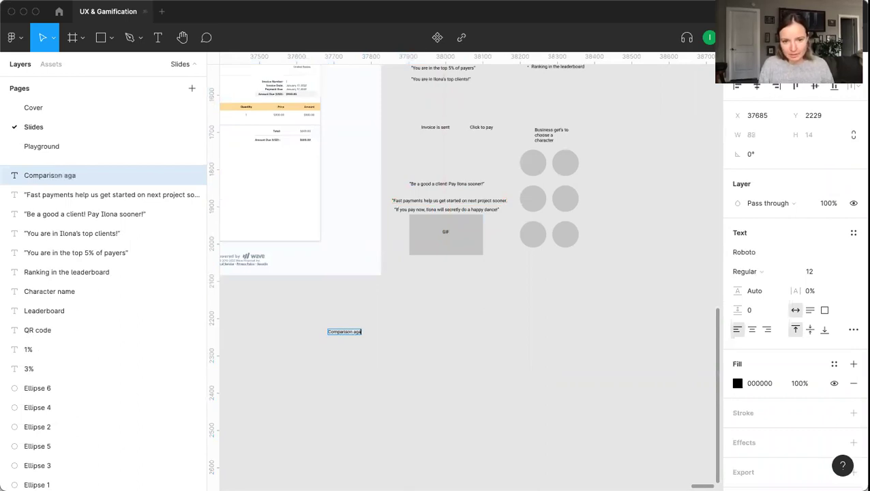
{"action": "type", "text": "inst someone's"}
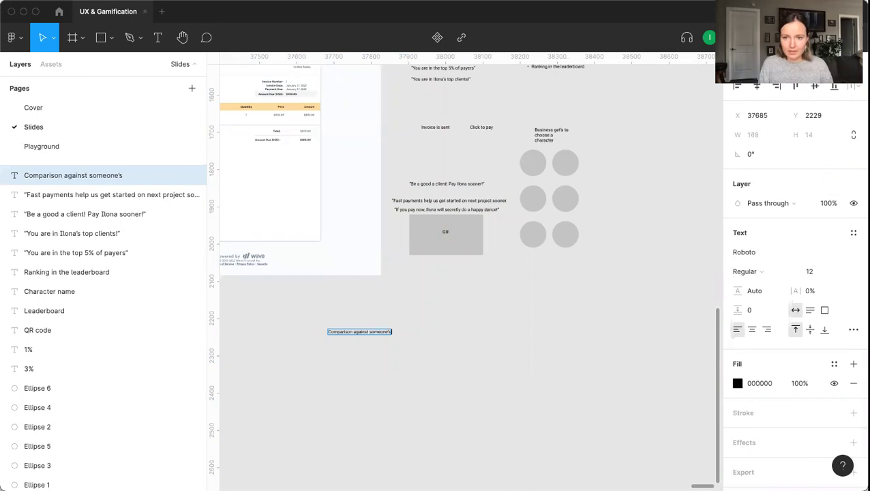
{"action": "type", "text": " payment history"}
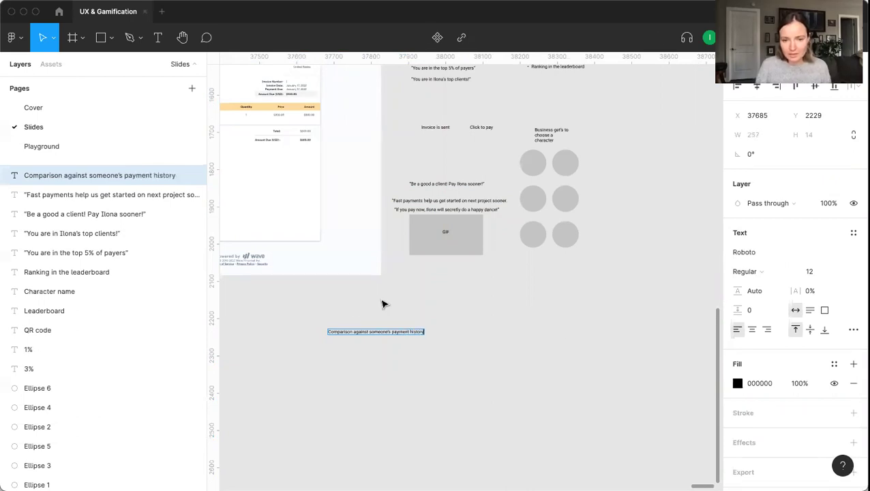
{"action": "key", "text": "Escape"}
Step: Duplicate the note as "Beat your average!" and place it beside the comparison note
{"action": "scroll", "coordinate": [382, 299], "scroll_direction": "up", "scroll_amount": 5}
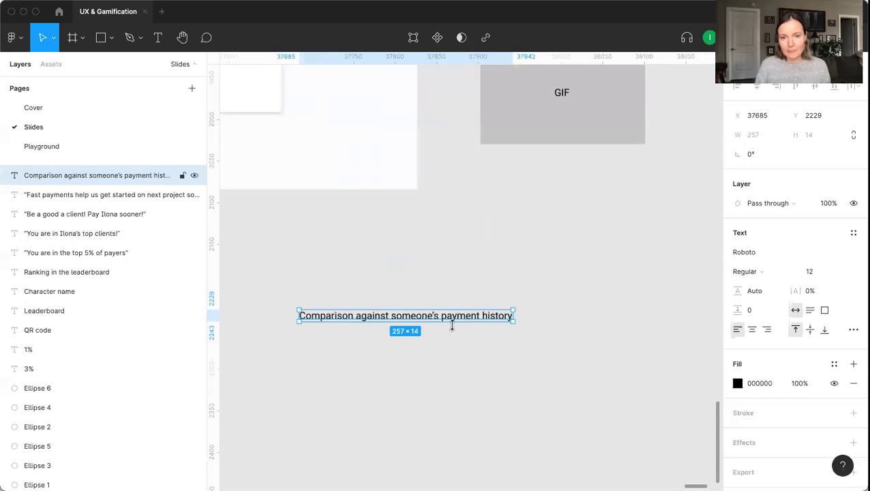
{"action": "left_click_drag", "start_coordinate": [418, 319], "coordinate": [497, 369]}
{"action": "double_click", "coordinate": [501, 369]}
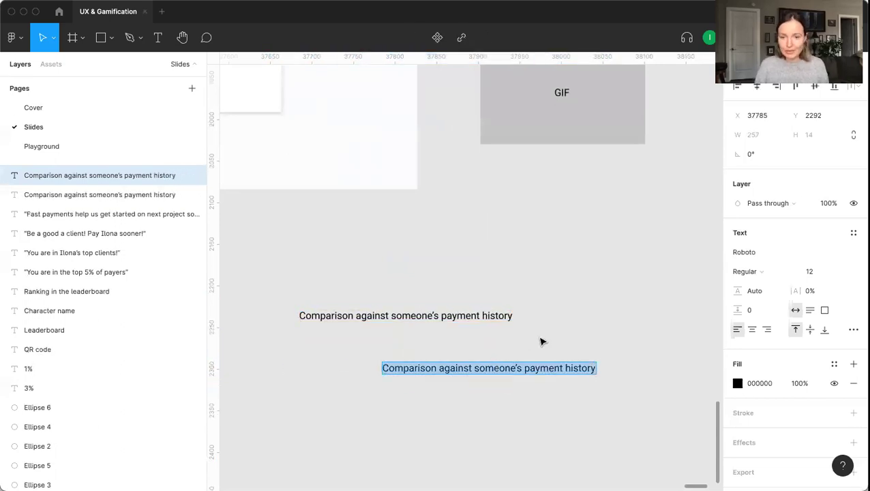
{"action": "key", "text": "BackSpace"}
{"action": "type", "text": "1"}
{"action": "key", "text": "BackSpace"}
{"action": "type", "text": "Beat your ag"}
{"action": "type", "text": "erage!"}
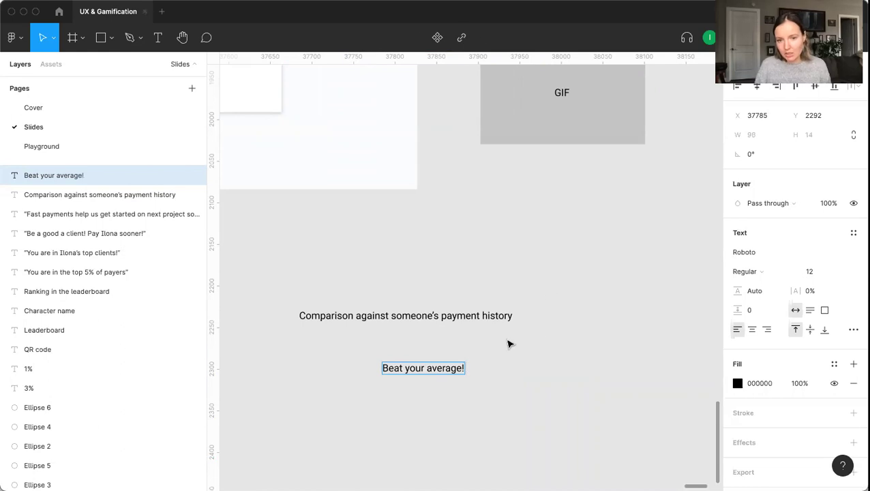
{"action": "key", "text": "Escape"}
{"action": "left_click_drag", "start_coordinate": [414, 369], "coordinate": [509, 370]}
{"action": "left_click", "coordinate": [374, 400]}
{"action": "scroll", "coordinate": [375, 401], "scroll_direction": "up", "scroll_amount": 2}
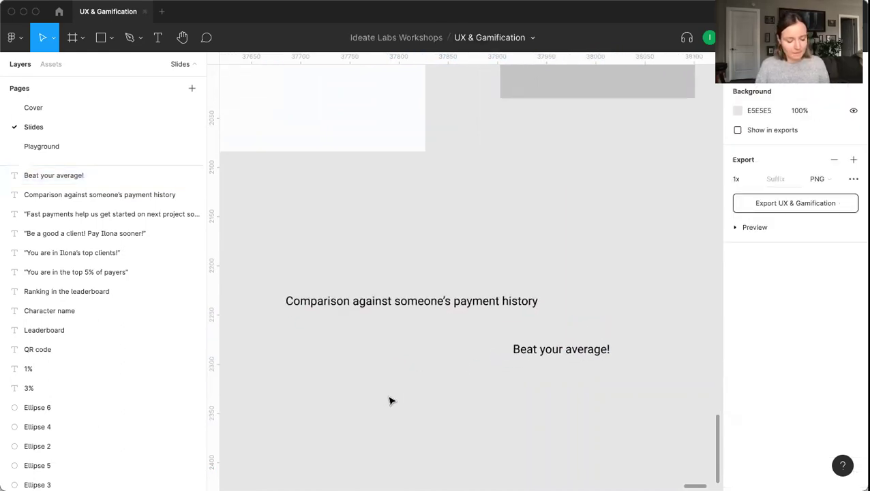
{"action": "scroll", "coordinate": [390, 397], "scroll_direction": "down", "scroll_amount": 2}
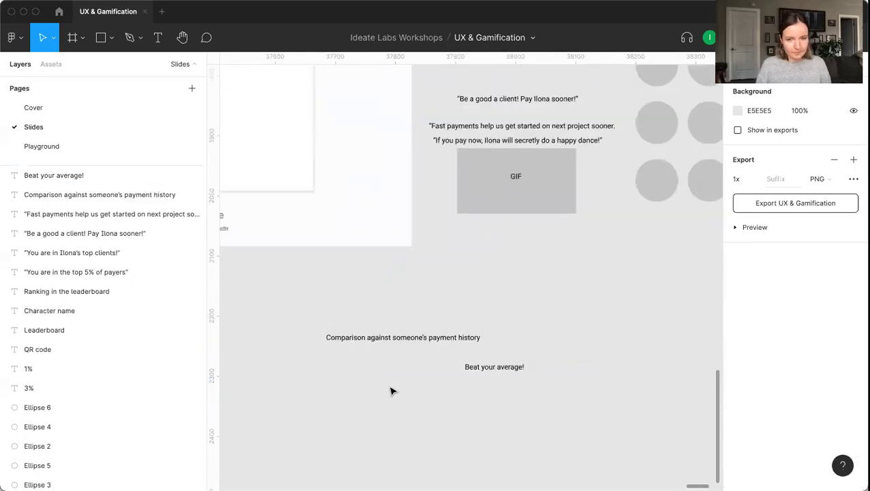
Step: Add a "10" text box below the comparison note and begin changing its font size
{"action": "key", "text": "t"}
{"action": "left_click_drag", "start_coordinate": [377, 362], "coordinate": [429, 414]}
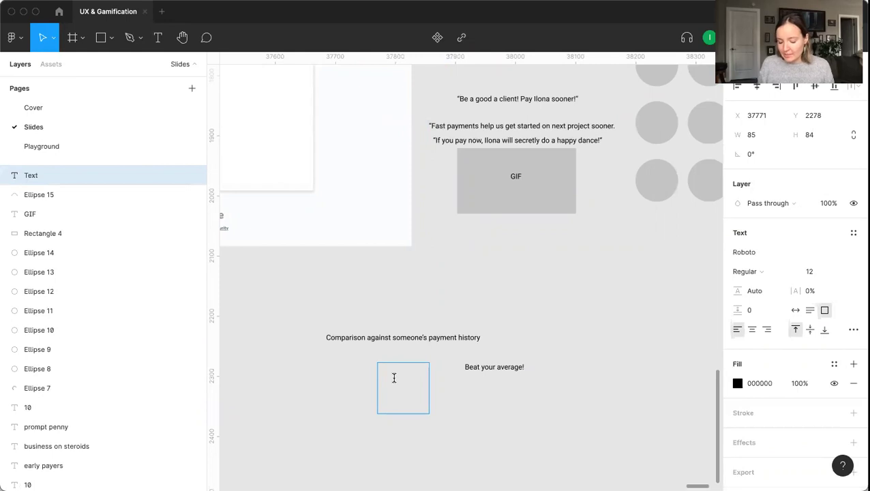
{"action": "type", "text": "10"}
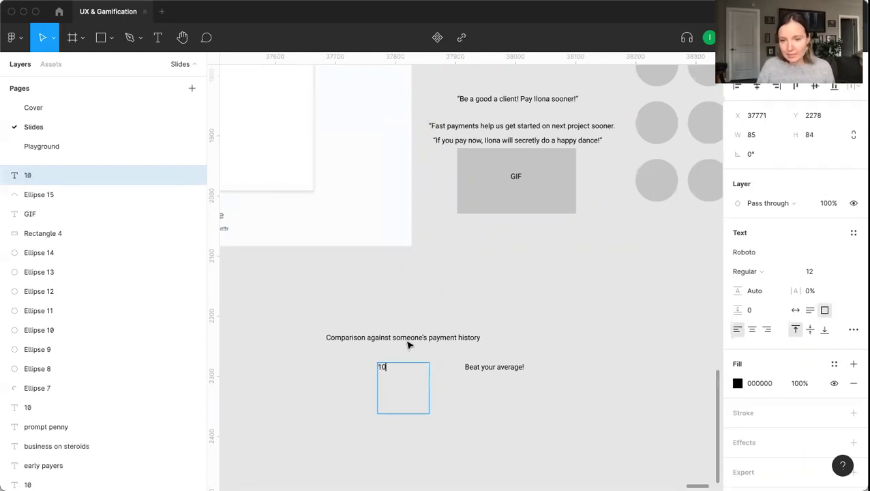
{"action": "left_click", "coordinate": [821, 273]}
{"action": "left_click", "coordinate": [821, 274]}
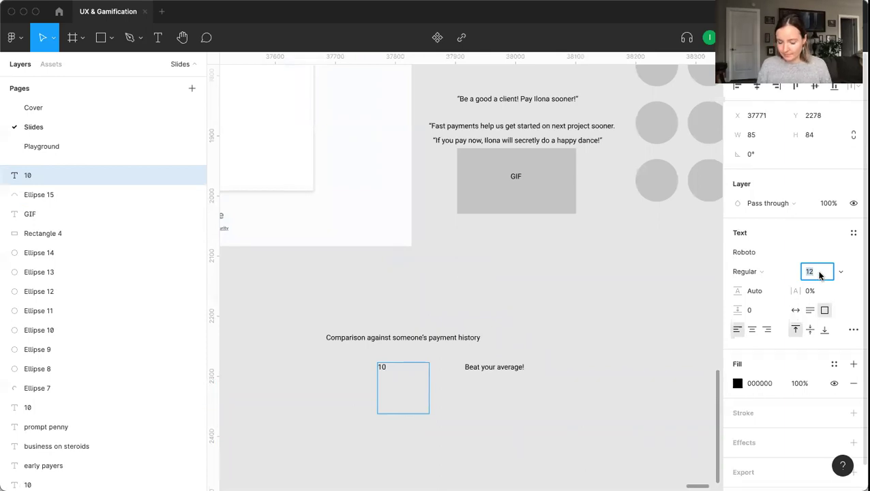
Step: Set the 10 to font size 68 and place it under "Beat your average!"
{"action": "type", "text": "68"}
{"action": "key", "text": "Return"}
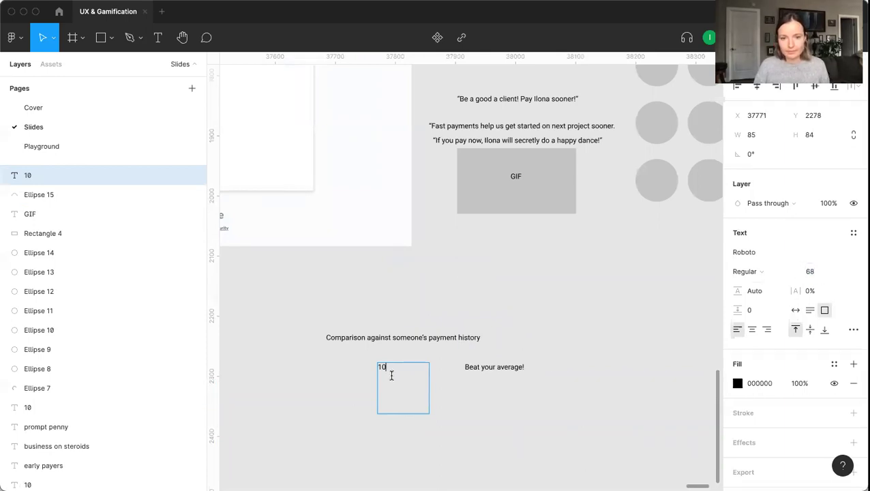
{"action": "left_click", "coordinate": [819, 272]}
{"action": "type", "text": "68"}
{"action": "key", "text": "Return"}
{"action": "left_click_drag", "start_coordinate": [396, 379], "coordinate": [484, 365]}
{"action": "left_click", "coordinate": [490, 371]}
{"action": "left_click", "coordinate": [553, 395]}
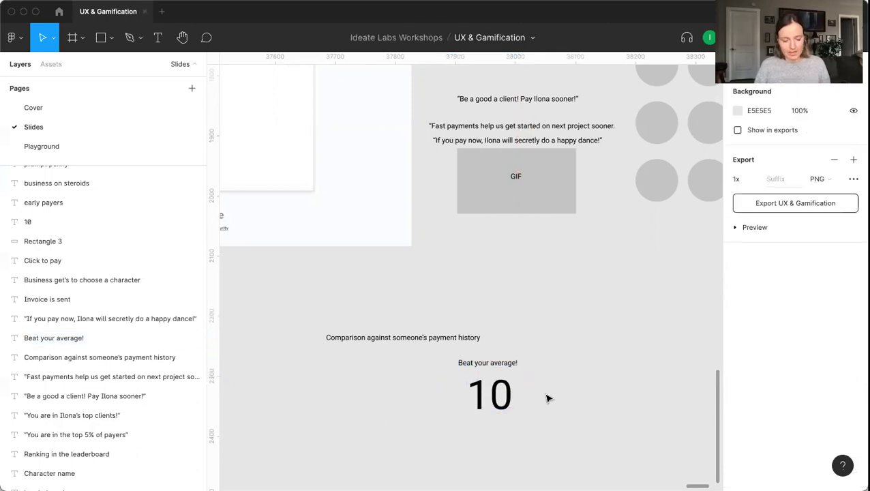
Step: Draw a grey card rectangle over the 10 and send it behind the texts
{"action": "key", "text": "r"}
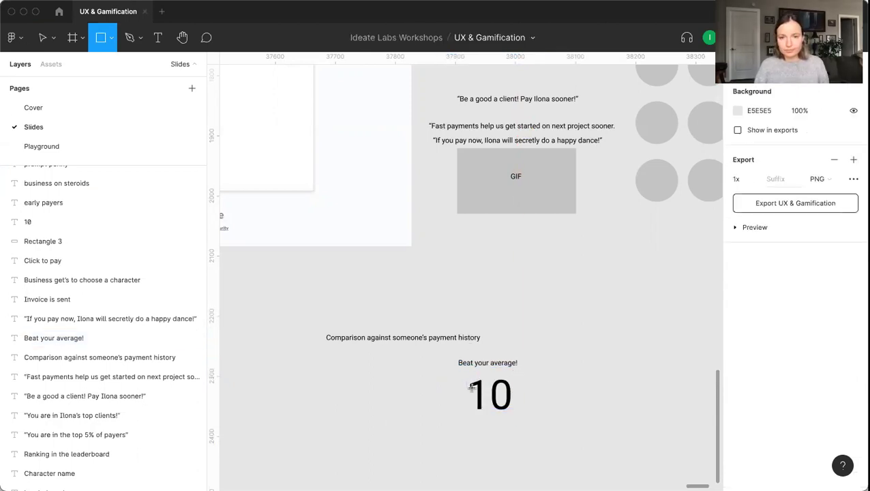
{"action": "mouse_move", "coordinate": [447, 355]}
{"action": "left_mouse_down"}
{"action": "mouse_move", "coordinate": [524, 434]}
{"action": "mouse_move", "coordinate": [511, 403]}
{"action": "mouse_move", "coordinate": [506, 410]}
{"action": "left_mouse_up"}
{"action": "key", "text": "super+bracketleft"}
{"action": "key", "text": "super+bracketleft"}
{"action": "key", "text": "super+bracketleft"}
{"action": "key", "text": "super+bracketleft"}
{"action": "key", "text": "super+bracketleft"}
{"action": "key", "text": "super+bracketleft"}
{"action": "key", "text": "super+bracketleft"}
{"action": "key", "text": "super+bracketleft"}
{"action": "key", "text": "super+bracketleft"}
{"action": "key", "text": "super+bracketleft"}
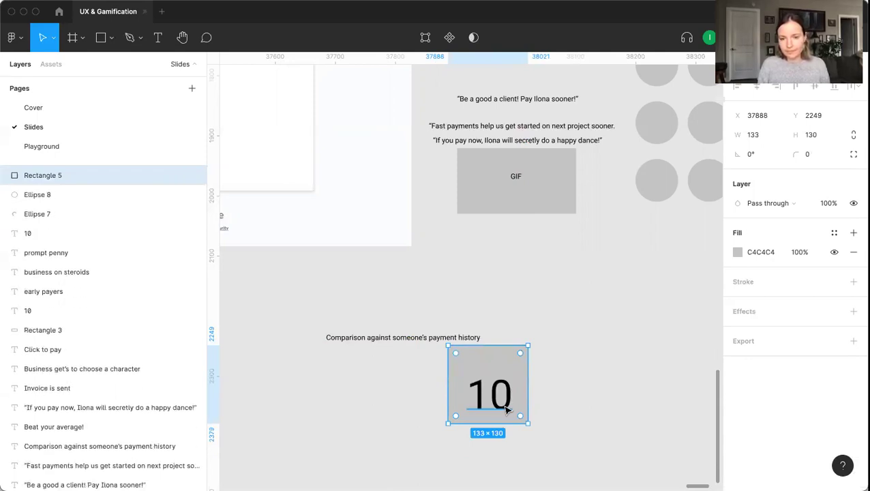
{"action": "key", "text": "super+bracketleft"}
{"action": "key", "text": "super+bracketleft"}
{"action": "key", "text": "super+bracketleft"}
{"action": "key", "text": "super+bracketleft"}
{"action": "key", "text": "super+bracketleft"}
{"action": "key", "text": "super+bracketleft"}
{"action": "key", "text": "super+bracketleft"}
{"action": "key", "text": "super+bracketleft"}
{"action": "key", "text": "super+bracketleft"}
{"action": "key", "text": "super+bracketleft"}
{"action": "key", "text": "super+bracketleft"}
{"action": "key", "text": "super+bracketleft"}
{"action": "key", "text": "super+bracketleft"}
{"action": "key", "text": "super+bracketleft"}
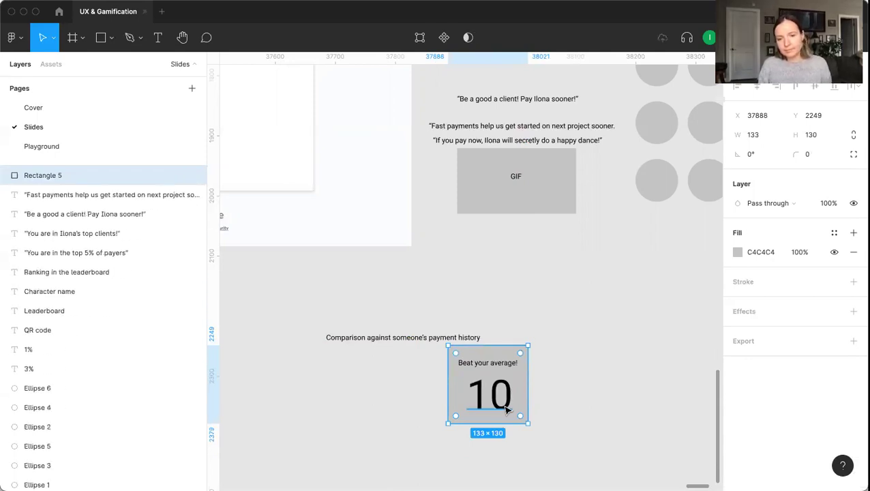
Step: Retitle the card "Your Average Time to Pay" and narrow it to wrap onto two lines
{"action": "double_click", "coordinate": [507, 362]}
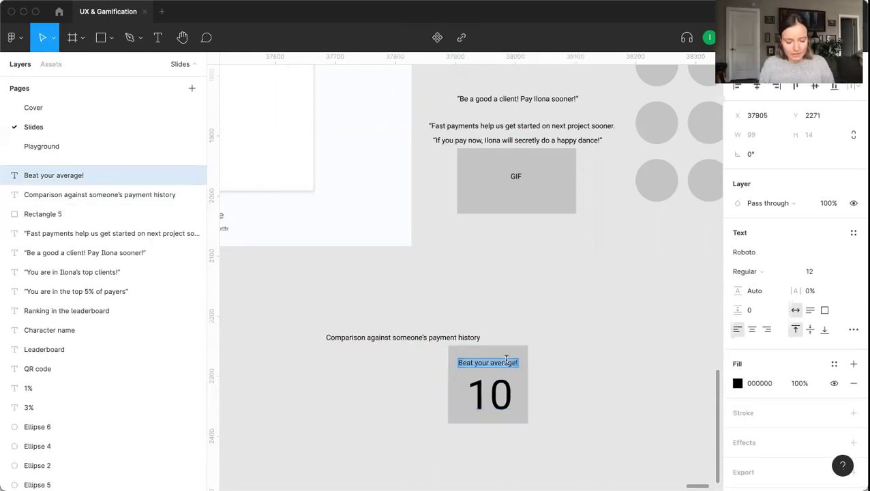
{"action": "type", "text": "Your Av"}
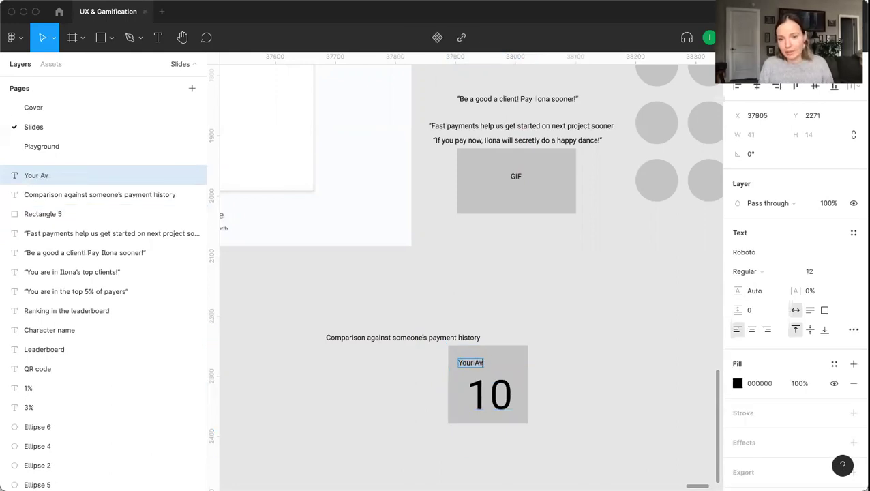
{"action": "type", "text": "erage Payment"}
{"action": "key", "text": "Escape"}
{"action": "double_click", "coordinate": [505, 363]}
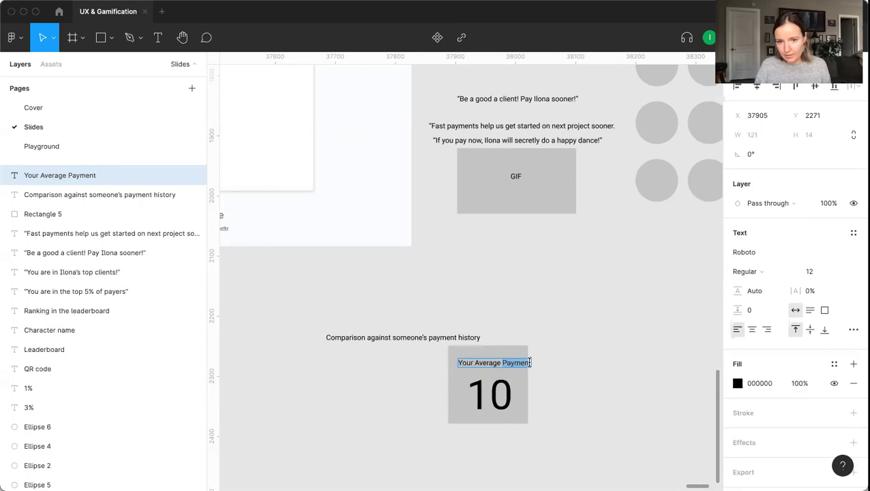
{"action": "type", "text": "Time to Pay"}
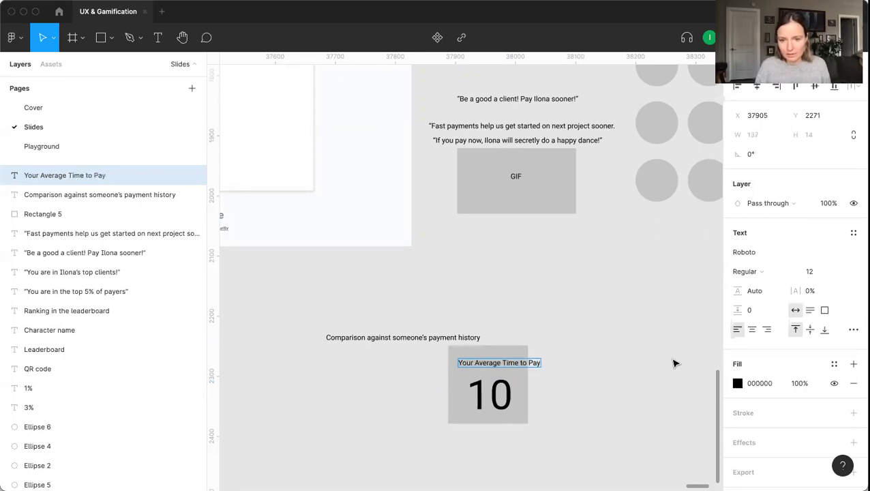
{"action": "key", "text": "Escape"}
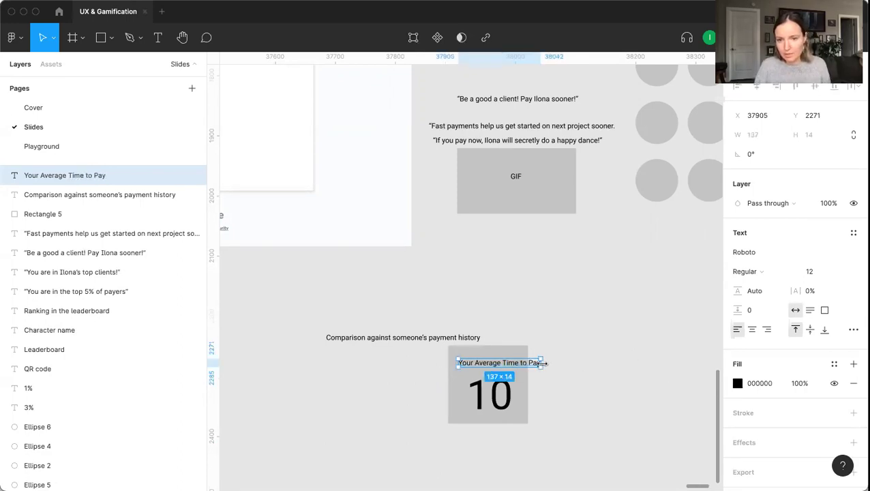
{"action": "left_click_drag", "start_coordinate": [540, 363], "coordinate": [518, 365]}
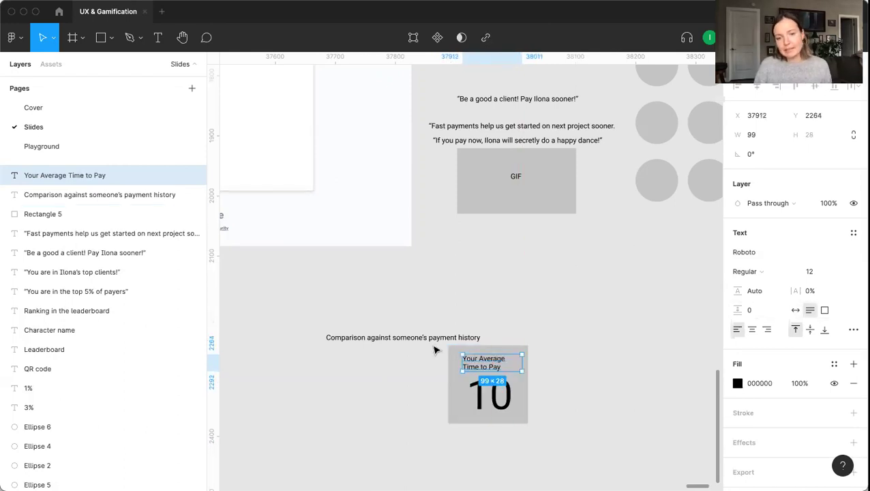
{"action": "left_click_drag", "start_coordinate": [431, 342], "coordinate": [585, 444]}
{"action": "scroll", "coordinate": [503, 413], "scroll_direction": "down", "scroll_amount": 5}
Step: Move the Average Time to Pay card into the invoice's top-right area
{"action": "scroll", "coordinate": [404, 329], "scroll_direction": "down", "scroll_amount": 2}
{"action": "scroll", "coordinate": [409, 327], "scroll_direction": "up", "scroll_amount": 5}
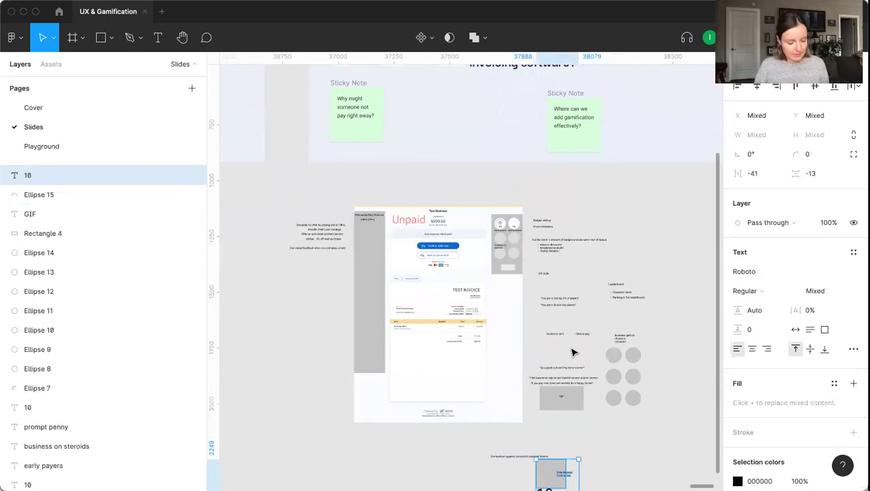
{"action": "key", "text": "ctrl+z"}
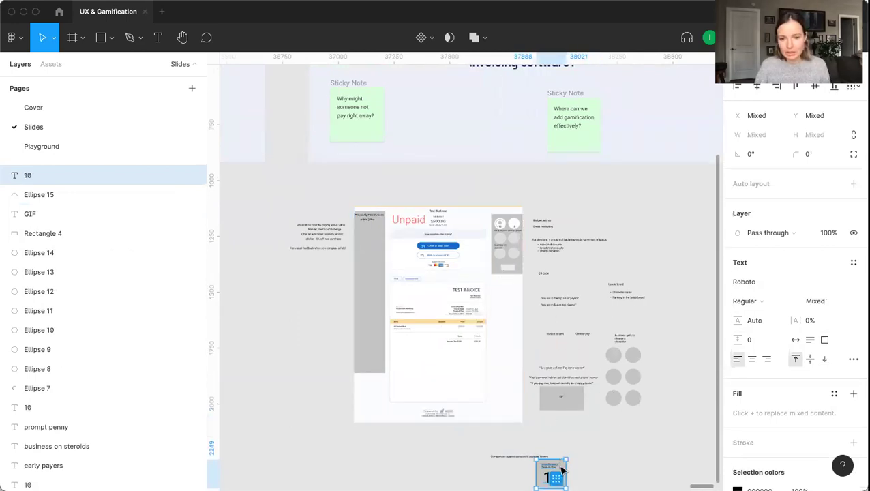
{"action": "left_click_drag", "start_coordinate": [563, 469], "coordinate": [486, 226]}
Step: Undo the accidental tidy-up and framing, leaving the card unframed on the invoice header
{"action": "scroll", "coordinate": [484, 225], "scroll_direction": "up", "scroll_amount": 5}
{"action": "left_click", "coordinate": [489, 272]}
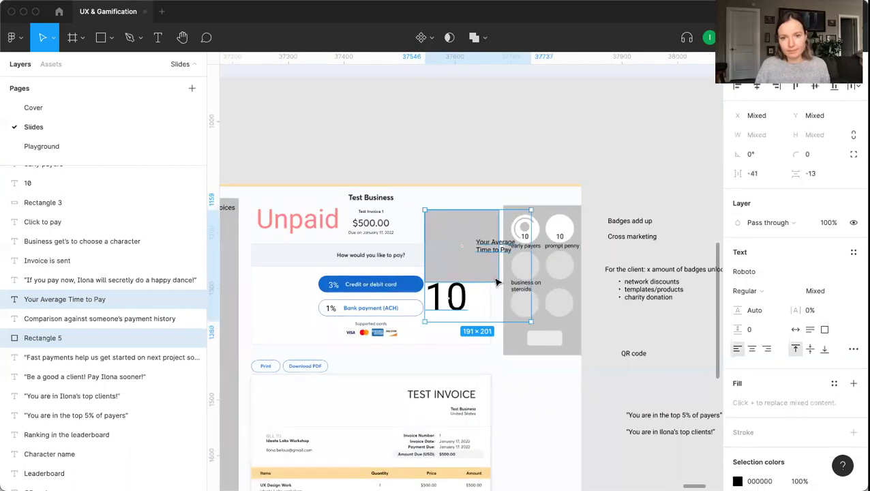
{"action": "key", "text": "ctrl+z"}
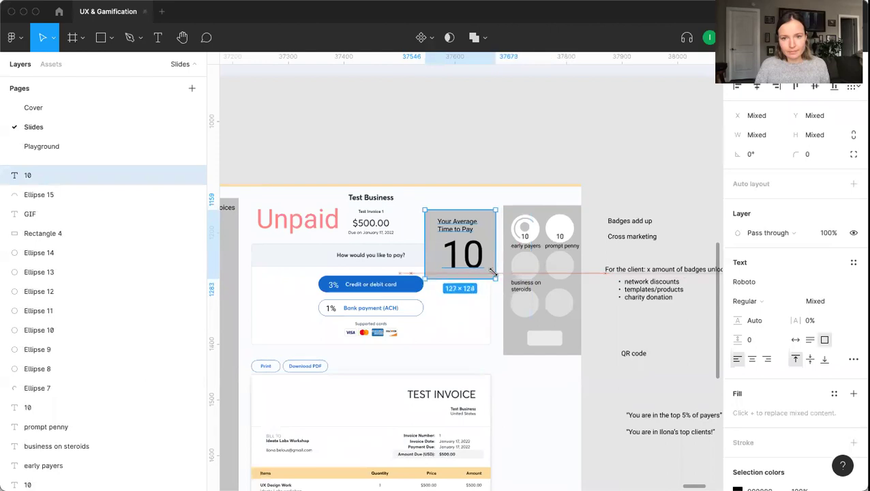
{"action": "key", "text": "ctrl+z"}
{"action": "left_click", "coordinate": [462, 234]}
{"action": "left_click", "coordinate": [455, 148]}
{"action": "scroll", "coordinate": [455, 148], "scroll_direction": "down", "scroll_amount": 2}
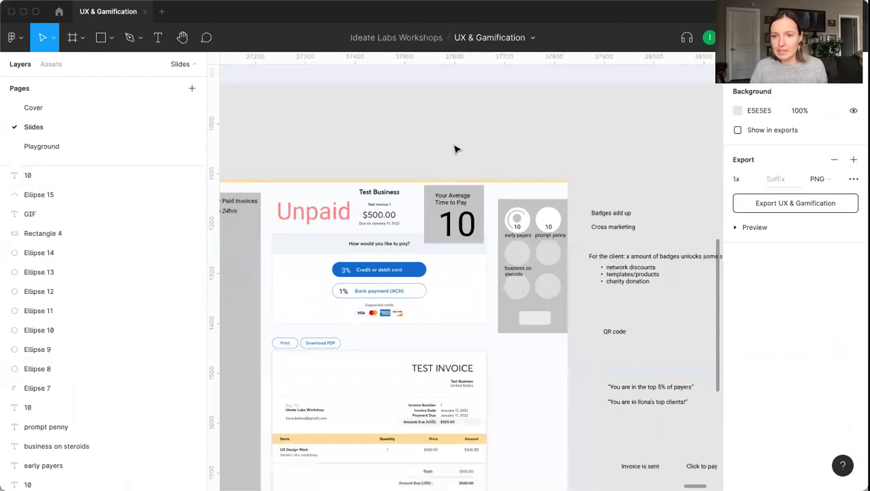
{"action": "scroll", "coordinate": [565, 326], "scroll_direction": "down", "scroll_amount": 5}
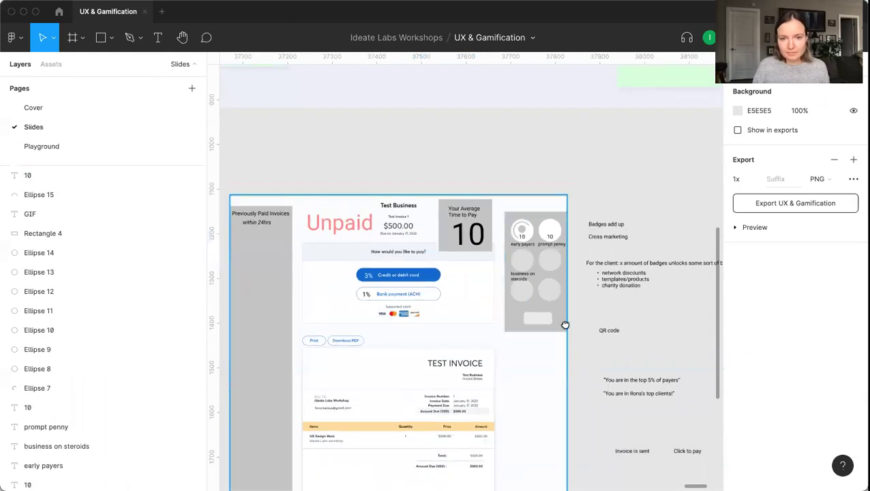
{"action": "scroll", "coordinate": [569, 346], "scroll_direction": "down", "scroll_amount": 10}
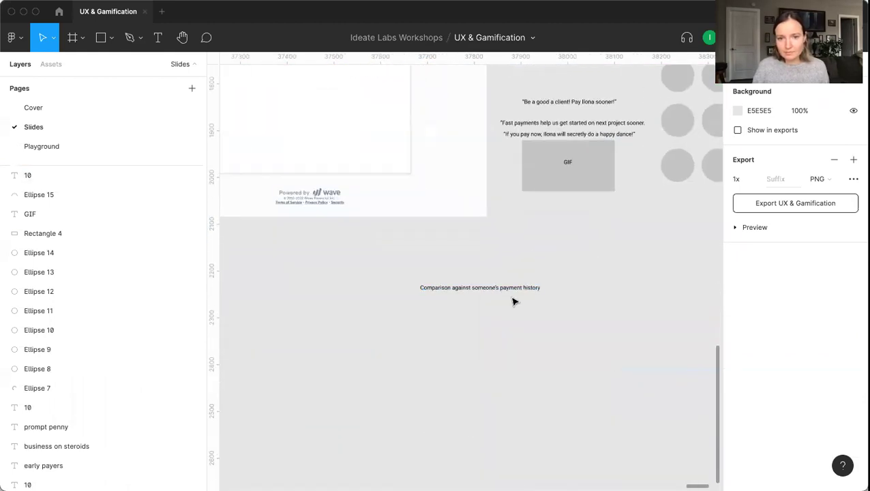
Step: Retitle the Previously Paid Invoices heading to Payment History and delete the within 24hrs subtitle
{"action": "scroll", "coordinate": [516, 291], "scroll_direction": "up", "scroll_amount": 10}
{"action": "scroll", "coordinate": [517, 292], "scroll_direction": "left", "scroll_amount": 8}
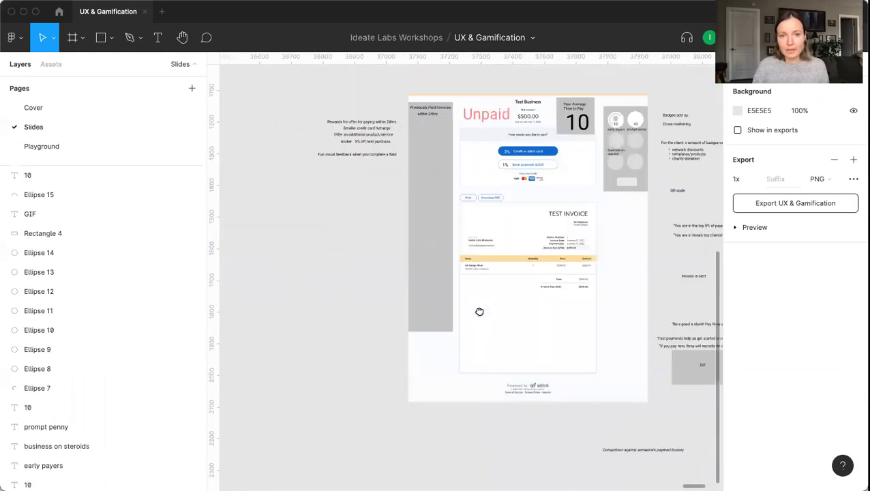
{"action": "scroll", "coordinate": [444, 255], "scroll_direction": "up", "scroll_amount": 5}
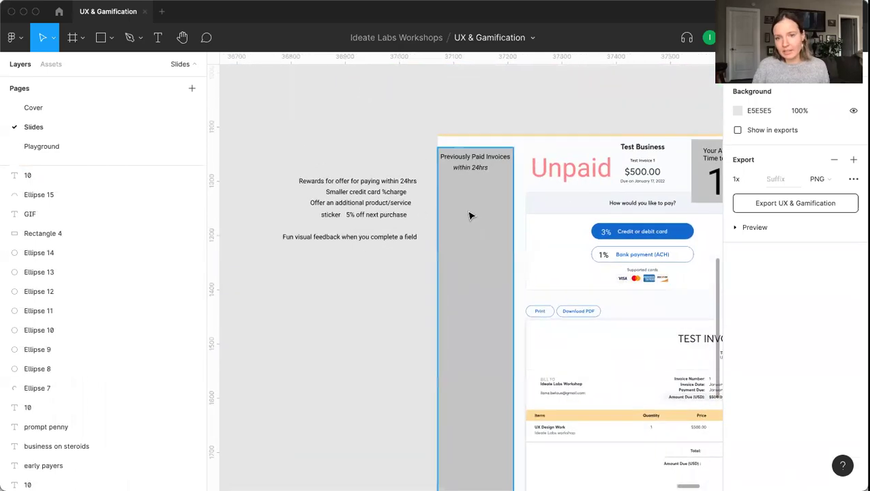
{"action": "left_click", "coordinate": [473, 165]}
{"action": "left_click", "coordinate": [477, 149]}
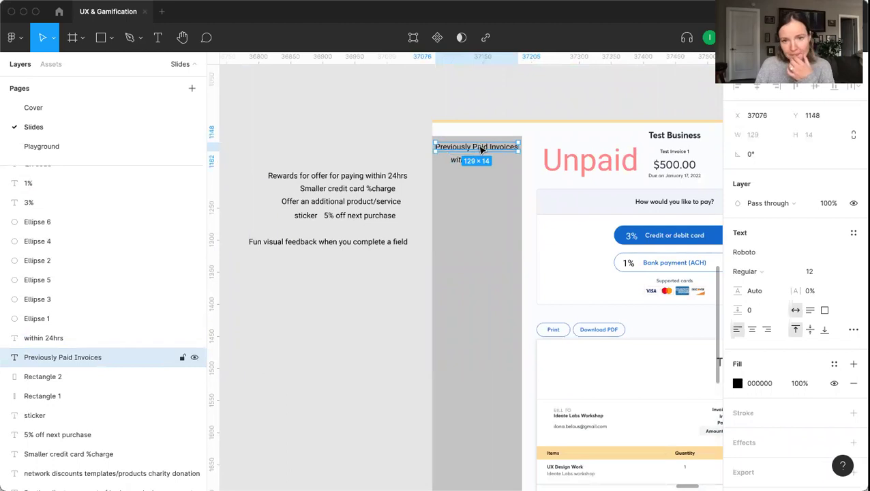
{"action": "double_click", "coordinate": [479, 145]}
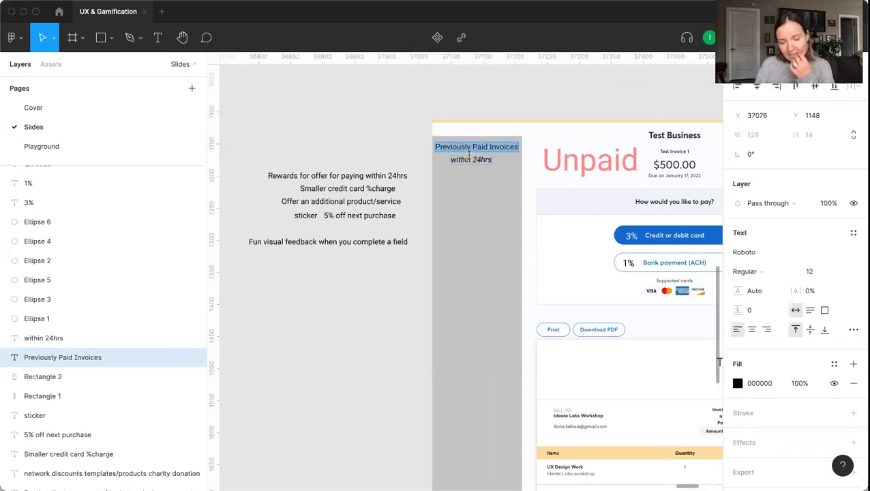
{"action": "left_click", "coordinate": [467, 160]}
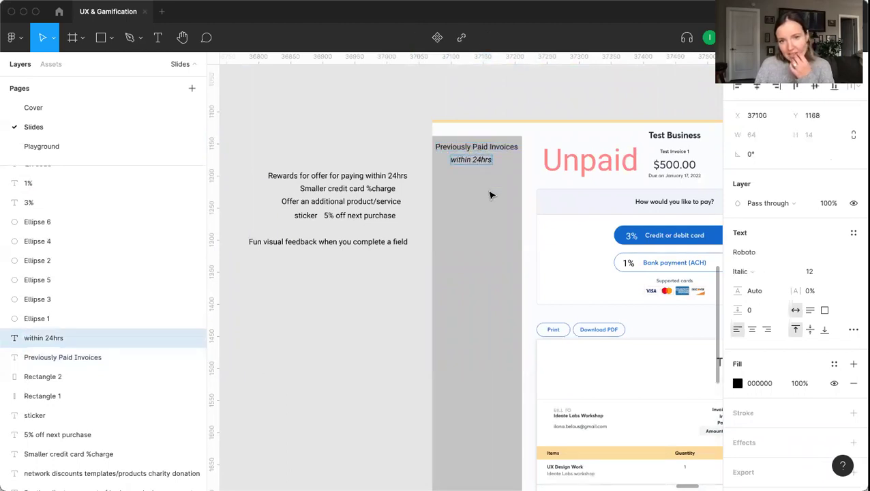
{"action": "left_click", "coordinate": [485, 148]}
{"action": "double_click", "coordinate": [482, 146]}
{"action": "type", "text": "S"}
{"action": "key", "text": "BackSpace"}
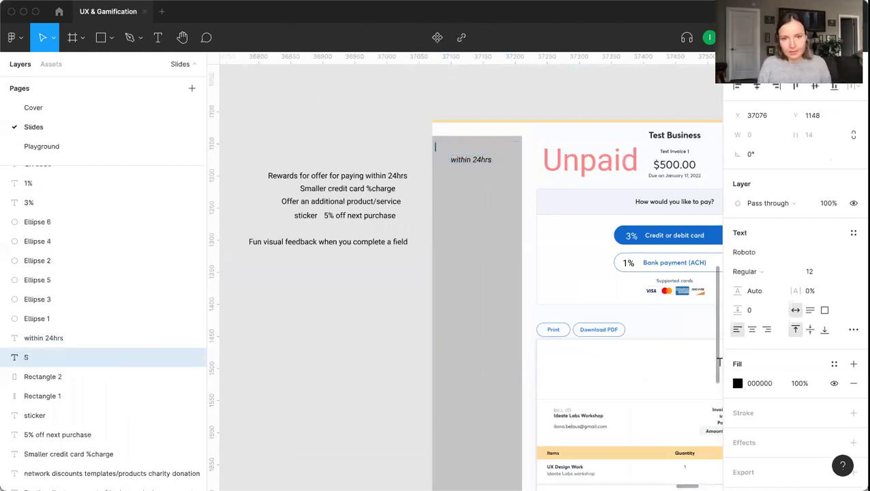
{"action": "key", "text": "BackSpace"}
{"action": "key", "text": "BackSpace"}
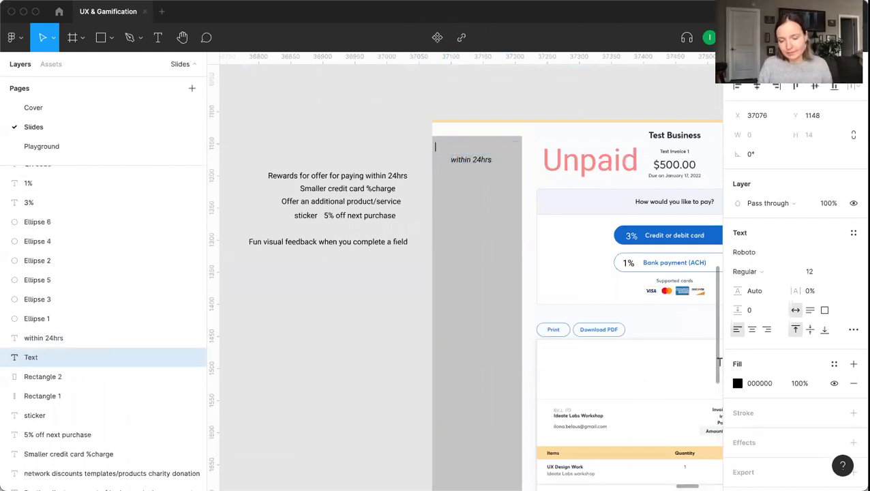
{"action": "type", "text": "Payment Hidstory"}
{"action": "key", "text": "Escape"}
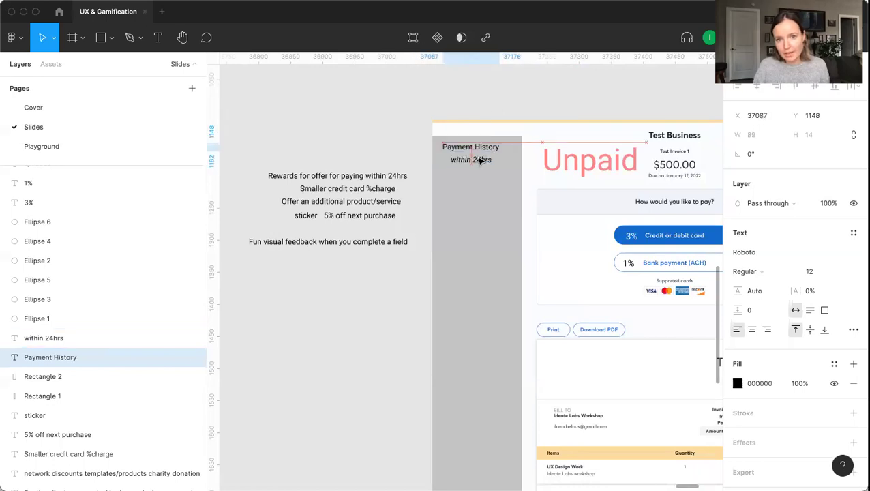
{"action": "left_click", "coordinate": [484, 161]}
{"action": "key", "text": "Delete"}
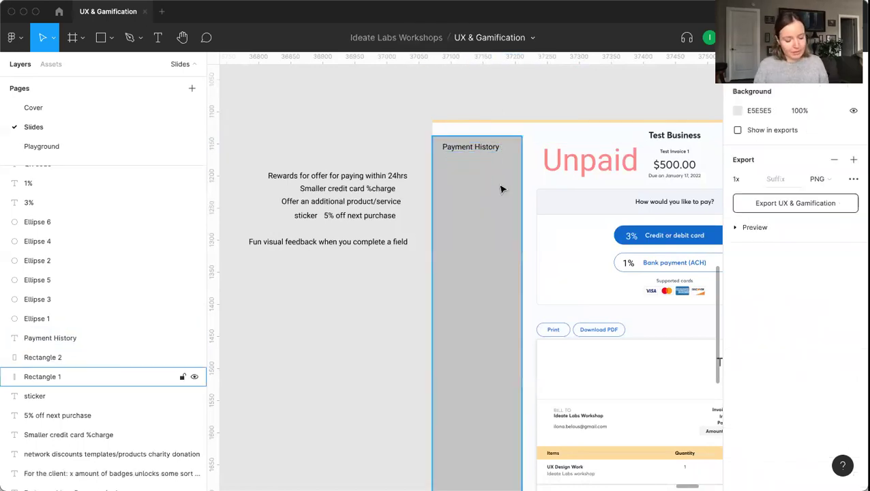
Step: Draw a small black 000000 circle under Payment History and copy it down the column
{"action": "key", "text": "o"}
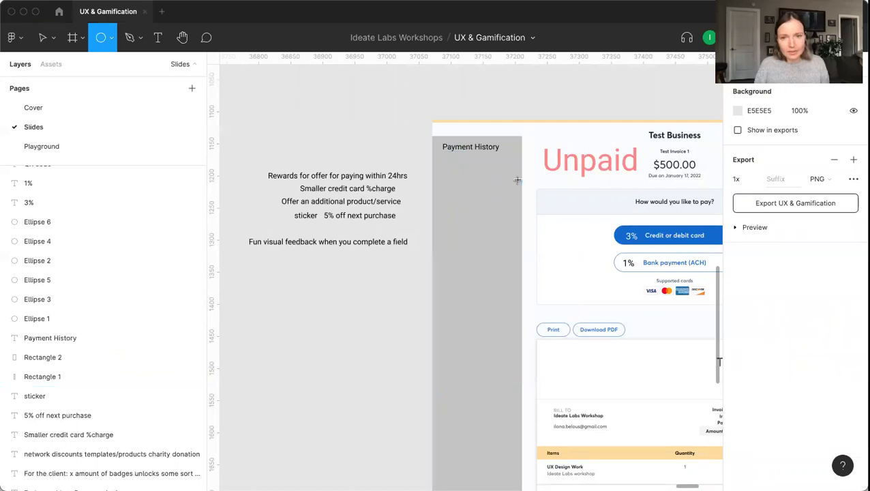
{"action": "left_click_drag", "start_coordinate": [502, 165], "coordinate": [512, 179]}
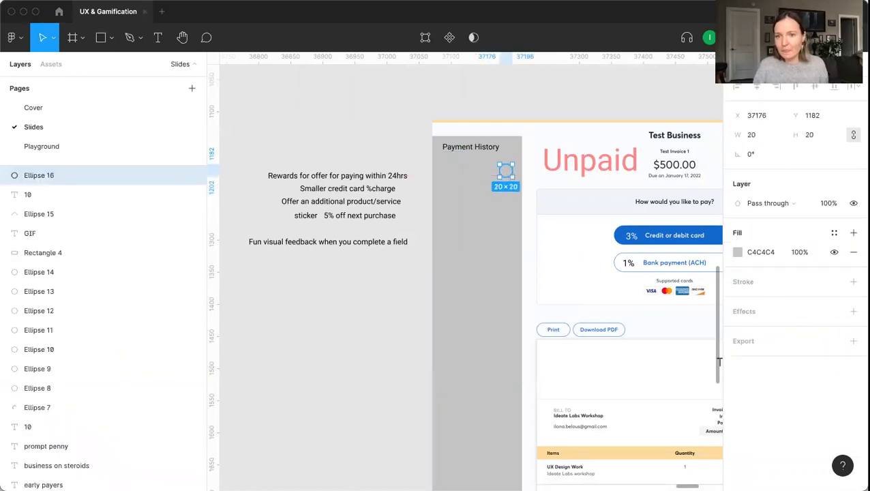
{"action": "left_click", "coordinate": [767, 253]}
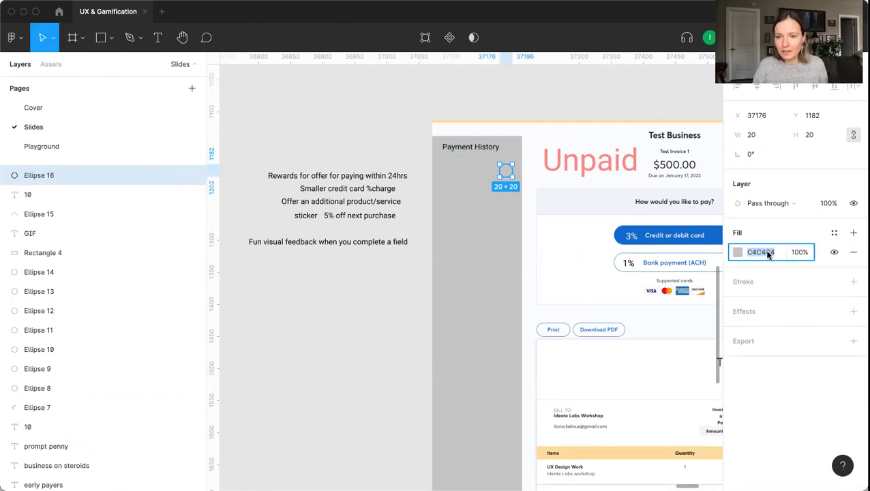
{"action": "type", "text": "000000"}
{"action": "key", "text": "Return"}
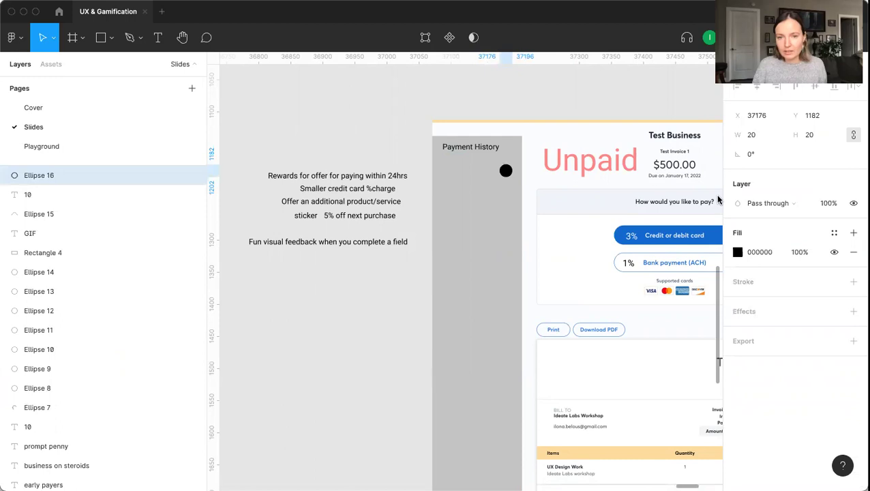
{"action": "left_click_drag", "start_coordinate": [505, 171], "coordinate": [506, 367]}
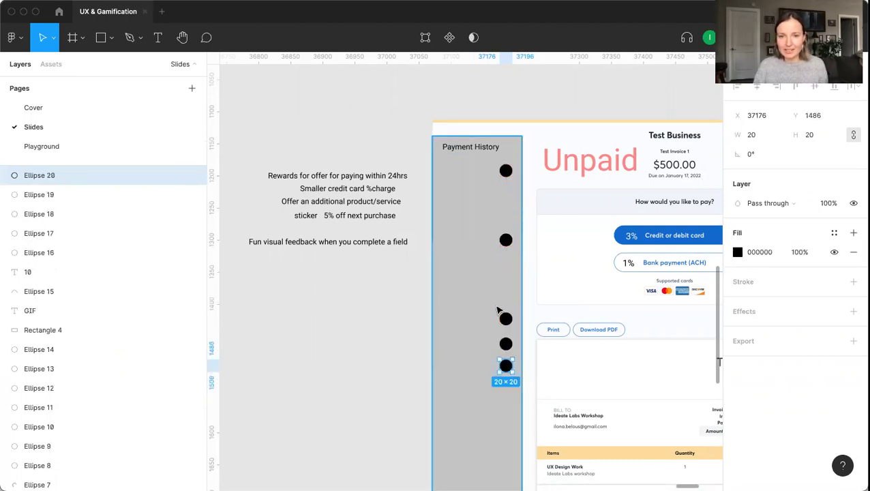
Step: Duplicate the rewards note, retype it as 'Invoice 1', and place copies in Payment History
{"action": "left_click", "coordinate": [353, 177]}
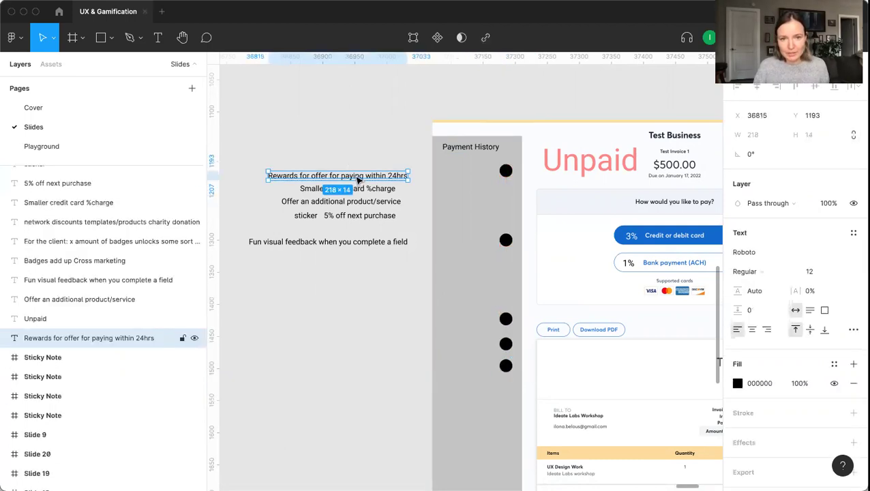
{"action": "left_click_drag", "start_coordinate": [399, 179], "coordinate": [415, 183]}
{"action": "type", "text": "Invoice 1"}
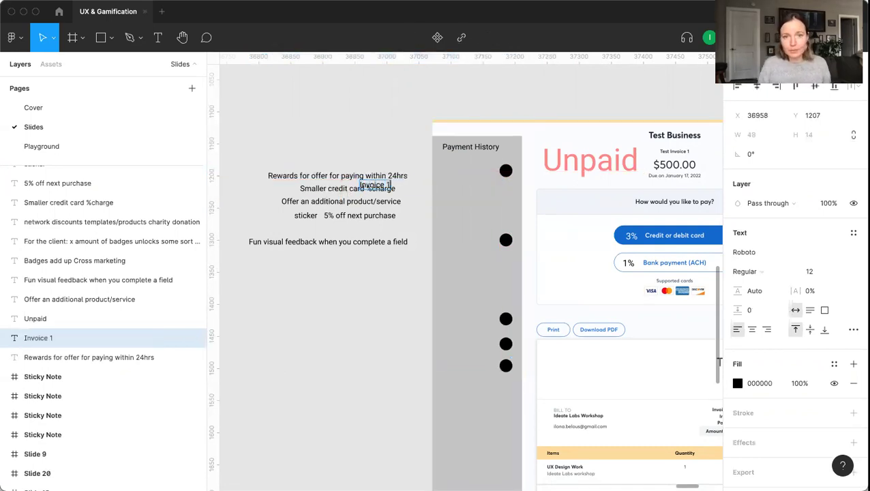
{"action": "key", "text": "Escape"}
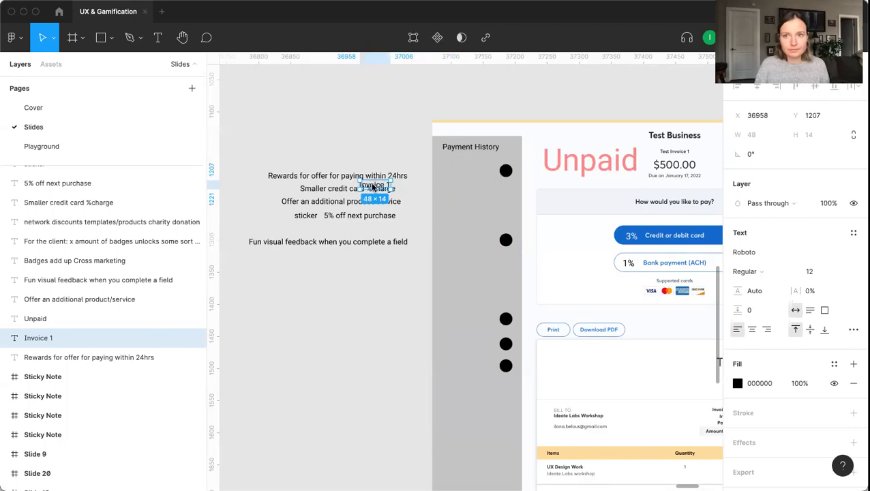
{"action": "left_click_drag", "start_coordinate": [374, 188], "coordinate": [477, 383]}
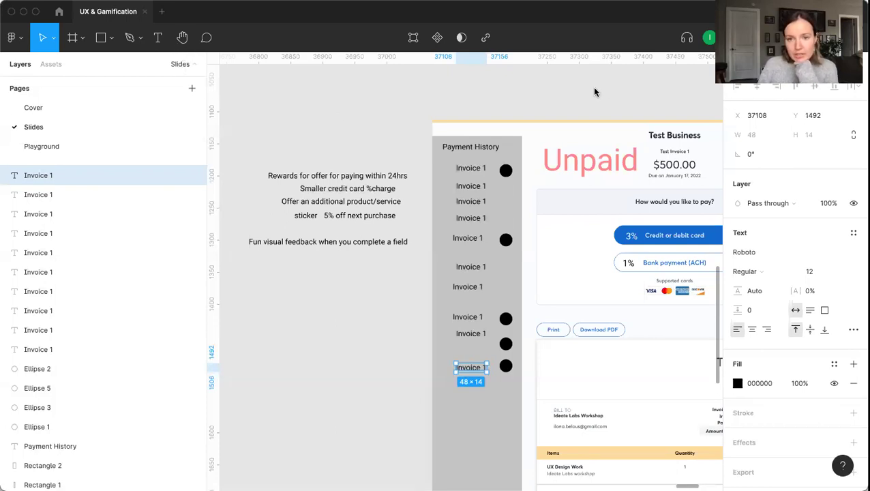
Step: Duplicate the Comparison note, retype it as 'Break up payments', and move it above the original
{"action": "scroll", "coordinate": [382, 91], "scroll_direction": "right", "scroll_amount": 10}
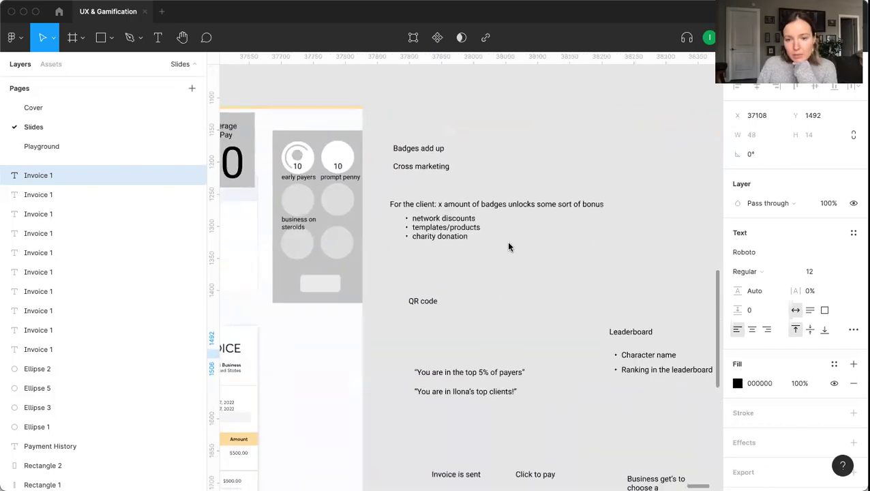
{"action": "scroll", "coordinate": [508, 247], "scroll_direction": "down", "scroll_amount": 15}
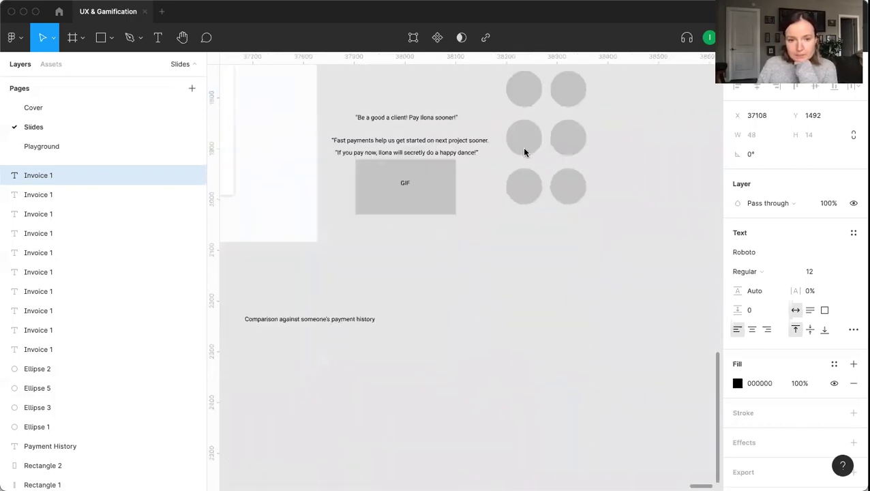
{"action": "left_click", "coordinate": [310, 315]}
{"action": "left_click", "coordinate": [440, 282]}
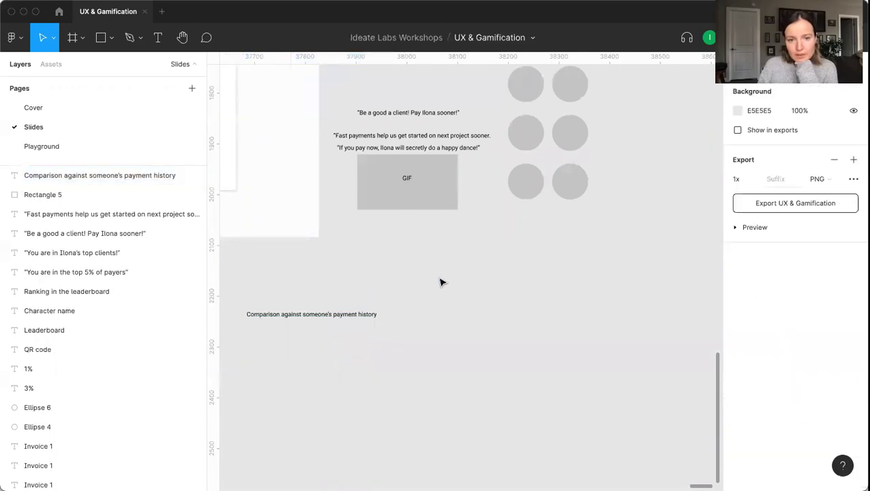
{"action": "left_click", "coordinate": [291, 317]}
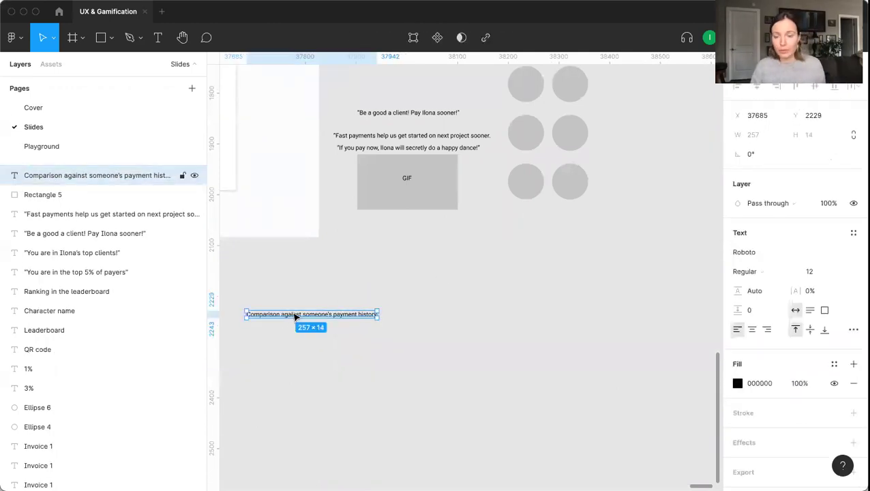
{"action": "left_click_drag", "start_coordinate": [295, 317], "coordinate": [462, 303]}
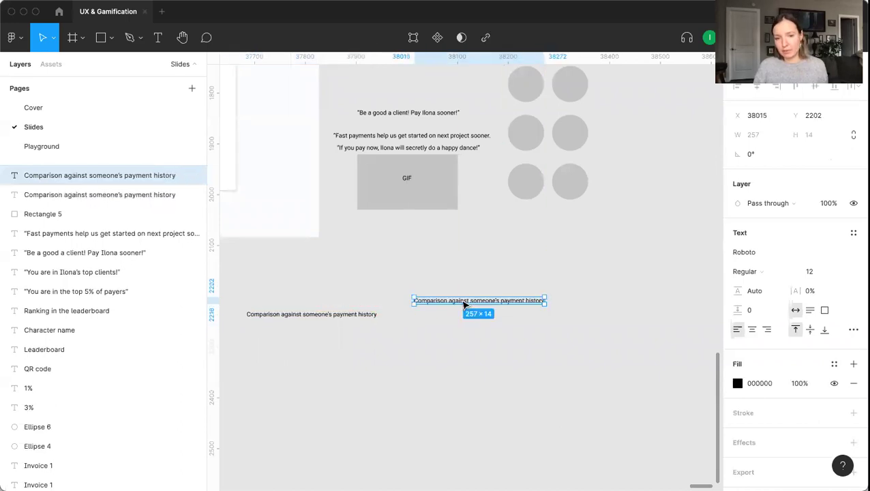
{"action": "double_click", "coordinate": [462, 300]}
{"action": "type", "text": "Pay"}
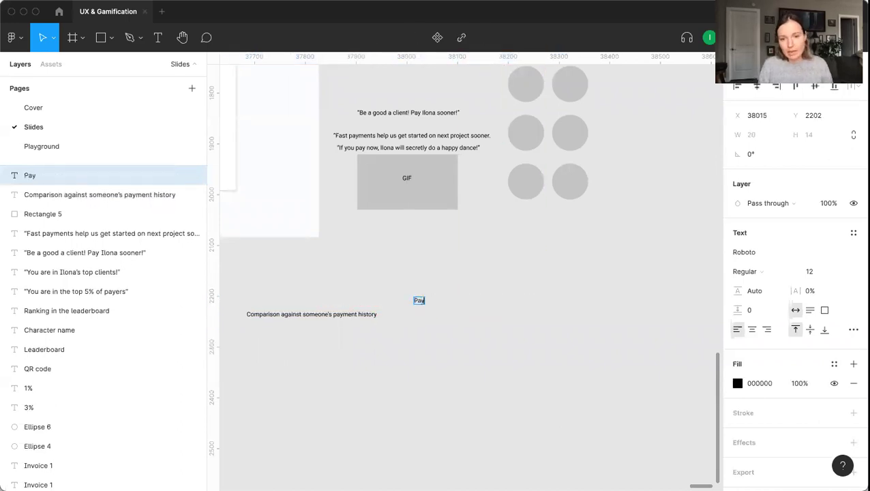
{"action": "type", "text": "ing"}
{"action": "key", "text": "BackSpace"}
{"action": "key", "text": "BackSpace"}
{"action": "key", "text": "BackSpace"}
{"action": "key", "text": "BackSpace"}
{"action": "key", "text": "BackSpace"}
{"action": "key", "text": "BackSpace"}
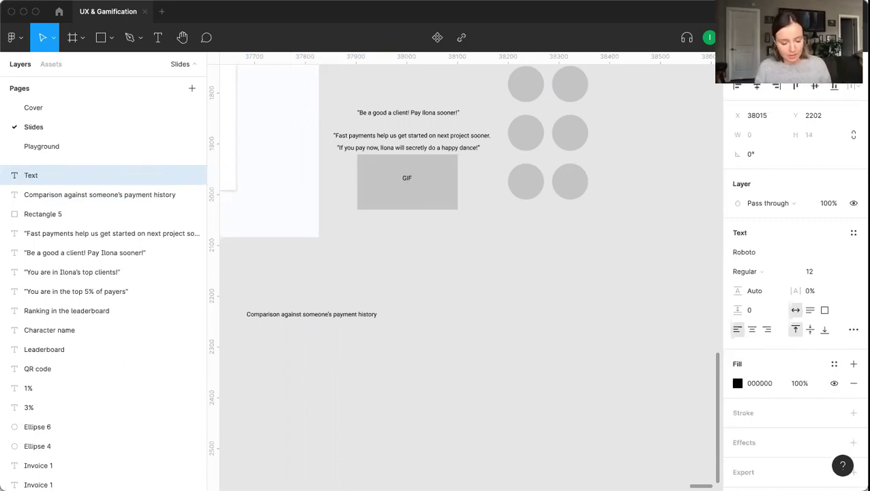
{"action": "type", "text": "Break up pay"}
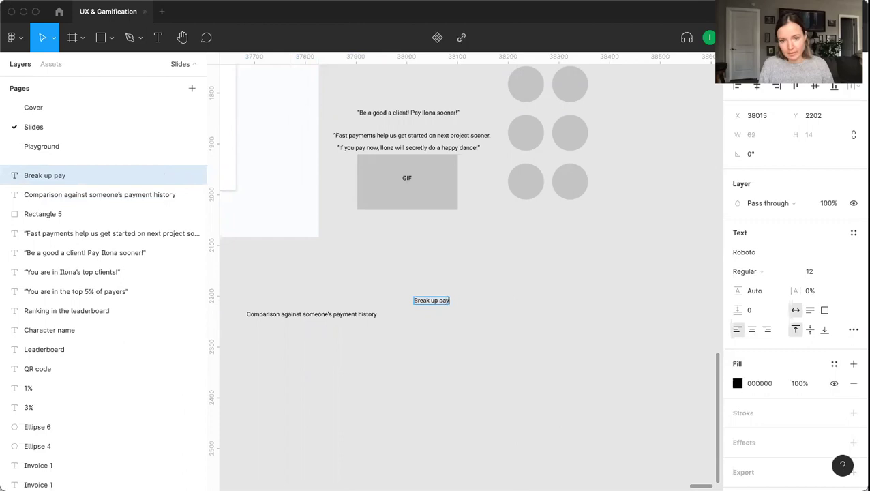
{"action": "type", "text": "ments"}
{"action": "key", "text": "Escape"}
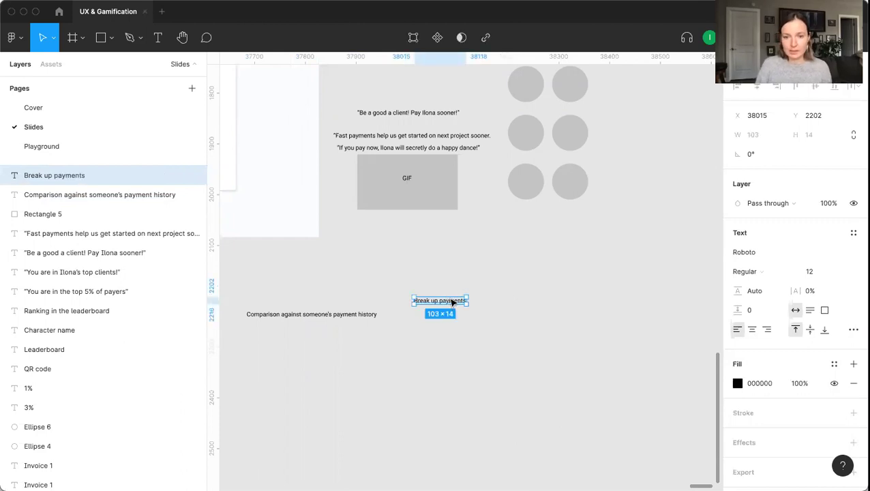
{"action": "left_click_drag", "start_coordinate": [444, 300], "coordinate": [455, 263]}
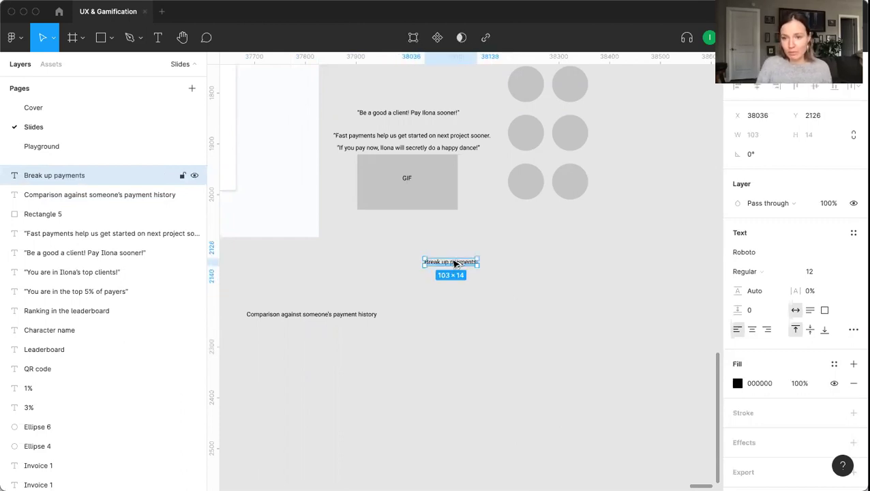
Step: Delete the stray duplicate notes, including the copy dropped on the invoice top
{"action": "scroll", "coordinate": [455, 264], "scroll_direction": "up", "scroll_amount": 3}
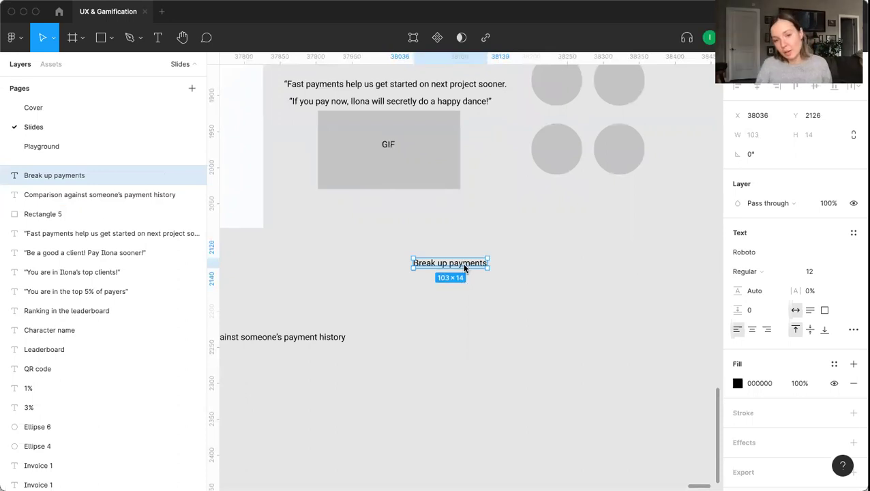
{"action": "left_click_drag", "start_coordinate": [466, 267], "coordinate": [514, 293]}
{"action": "key", "text": "Delete"}
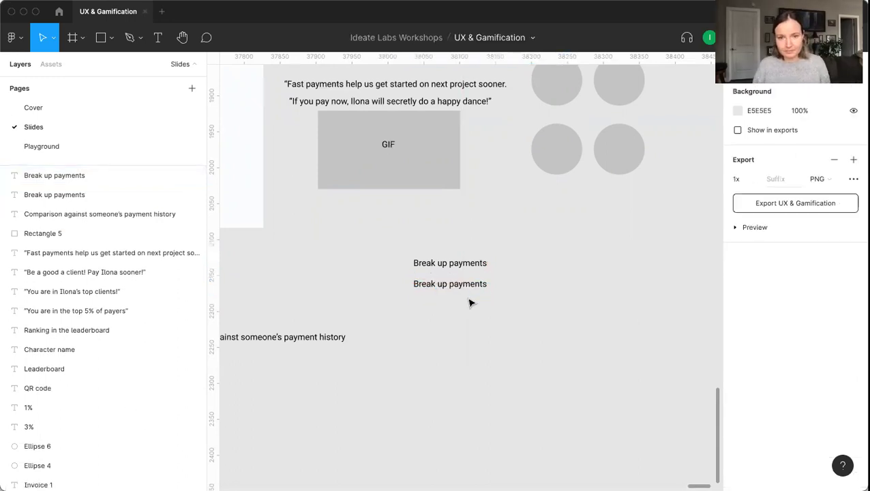
{"action": "scroll", "coordinate": [468, 301], "scroll_direction": "down", "scroll_amount": 10}
{"action": "left_click_drag", "start_coordinate": [548, 439], "coordinate": [418, 116]}
{"action": "scroll", "coordinate": [418, 116], "scroll_direction": "up", "scroll_amount": 3}
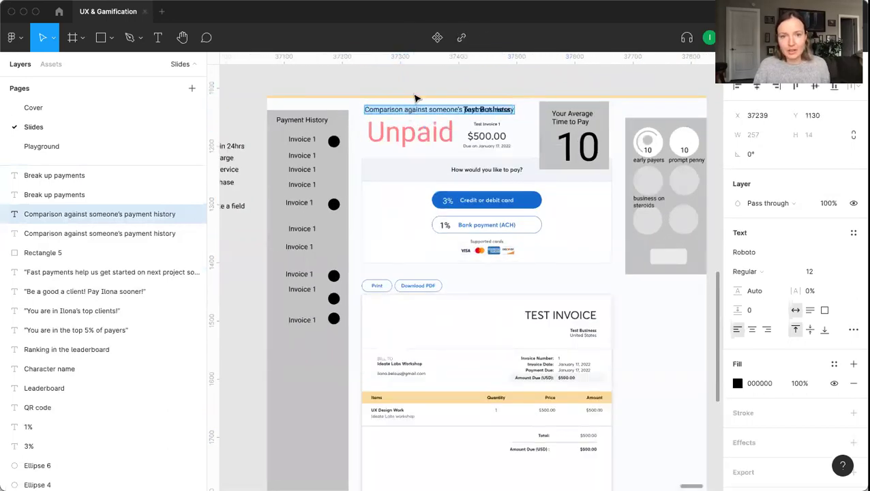
{"action": "key", "text": "Delete"}
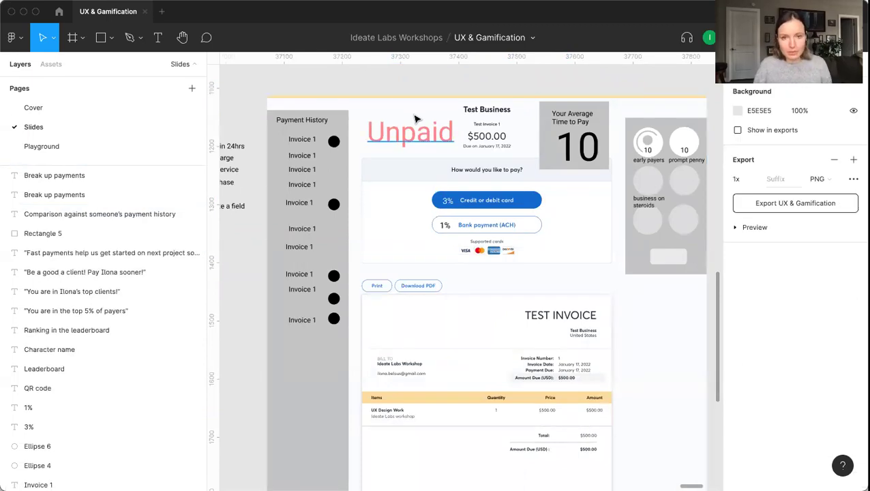
Step: Replace a stray thin ellipse with an 8-pt black line across the invoice's top edge
{"action": "key", "text": "o"}
{"action": "left_click_drag", "start_coordinate": [366, 101], "coordinate": [579, 110]}
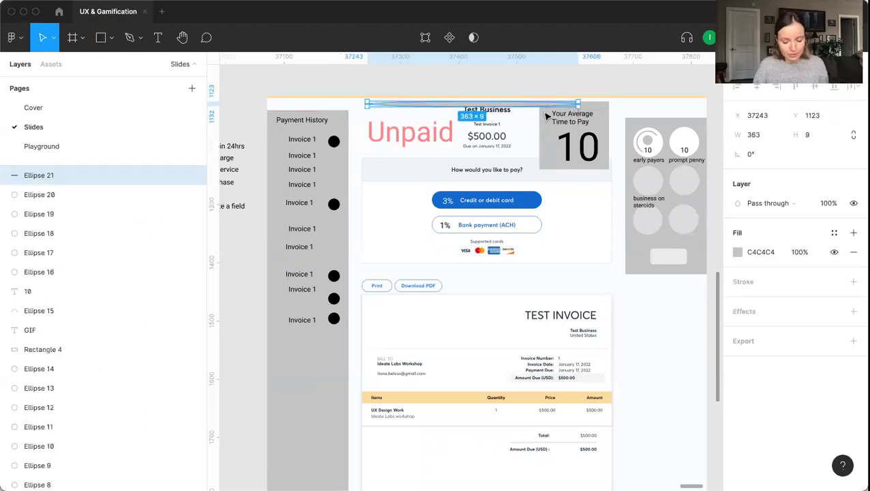
{"action": "key", "text": "Delete"}
{"action": "key", "text": "l"}
{"action": "left_click_drag", "start_coordinate": [359, 101], "coordinate": [604, 125]}
{"action": "left_click", "coordinate": [603, 120]}
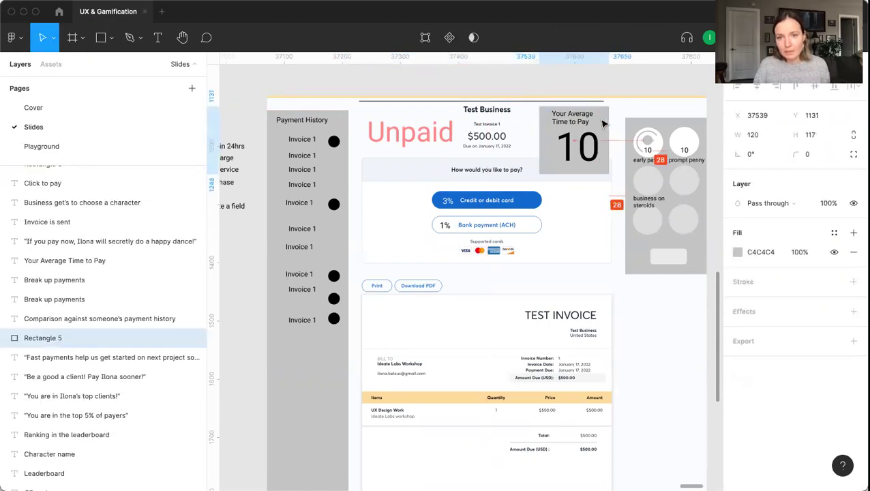
{"action": "left_click", "coordinate": [530, 89]}
{"action": "scroll", "coordinate": [525, 85], "scroll_direction": "up", "scroll_amount": 2}
{"action": "left_click", "coordinate": [510, 103]}
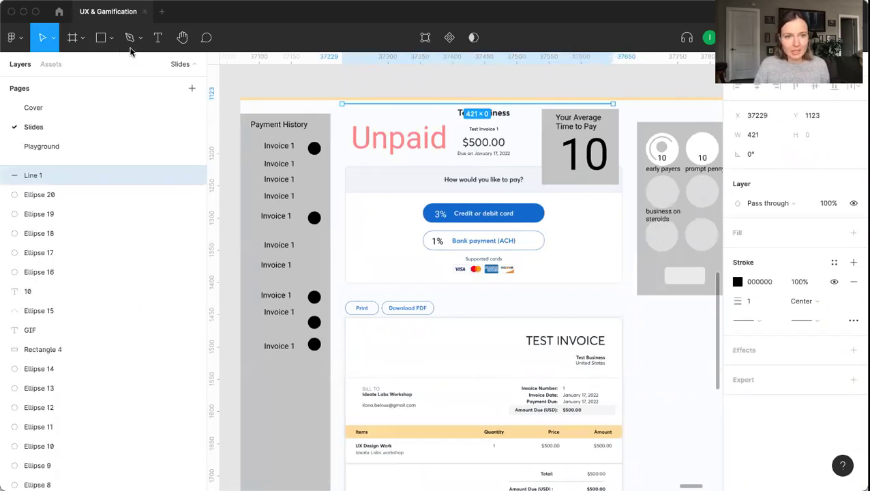
{"action": "left_click", "coordinate": [757, 302]}
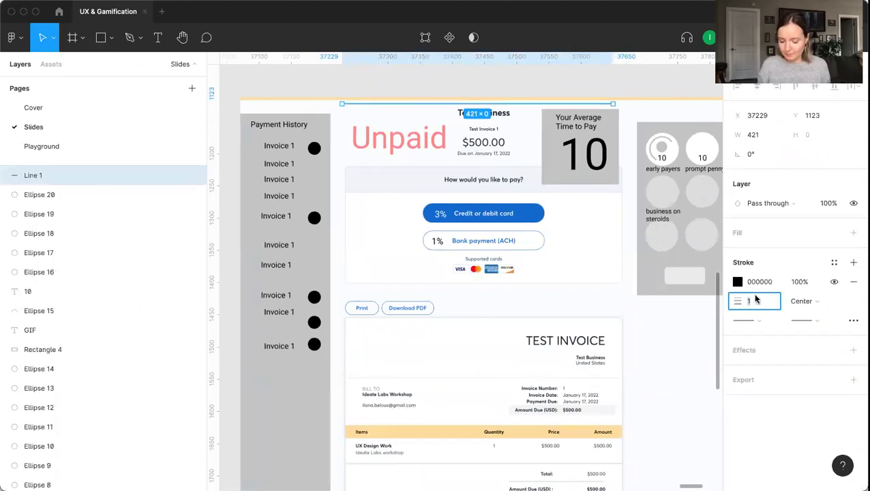
{"action": "type", "text": "8"}
{"action": "key", "text": "Return"}
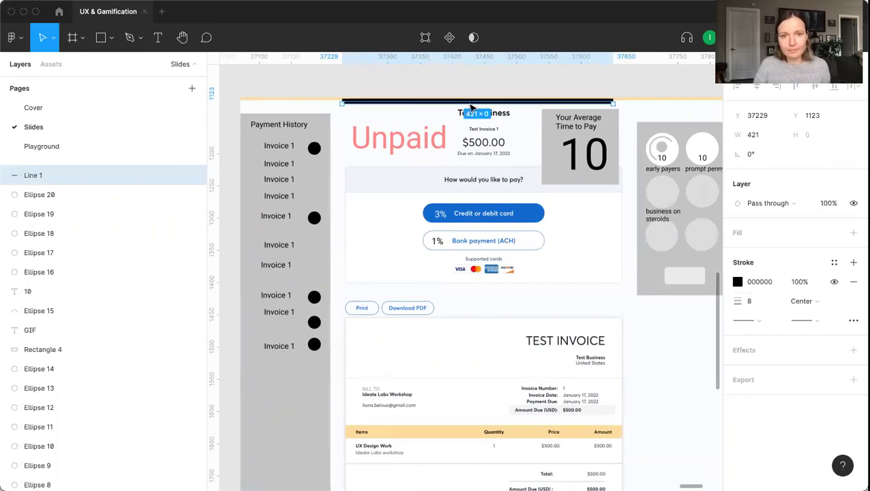
{"action": "left_click_drag", "start_coordinate": [415, 105], "coordinate": [415, 107]}
Step: Duplicate the line, shorten the copy to about half width, and color it light grey C1C1C1
{"action": "key", "text": "super+d"}
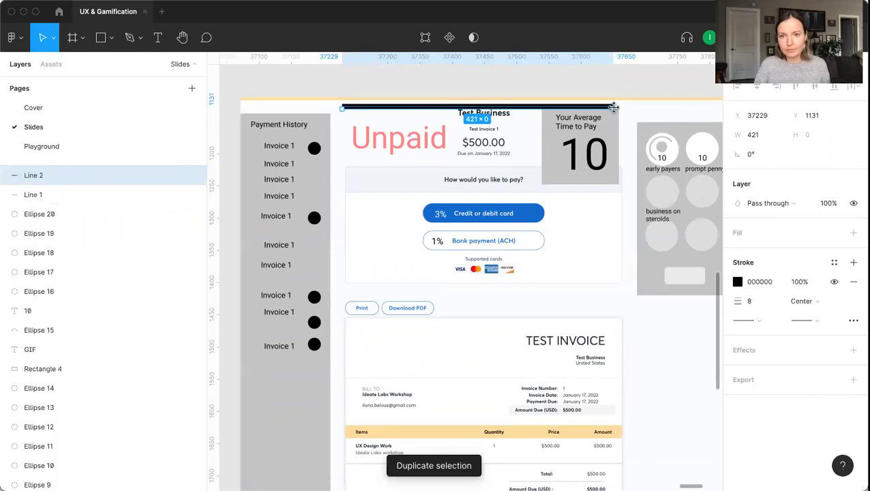
{"action": "left_click_drag", "start_coordinate": [613, 107], "coordinate": [475, 107]}
{"action": "left_click", "coordinate": [758, 282]}
{"action": "type", "text": "ffffff"}
{"action": "key", "text": "Return"}
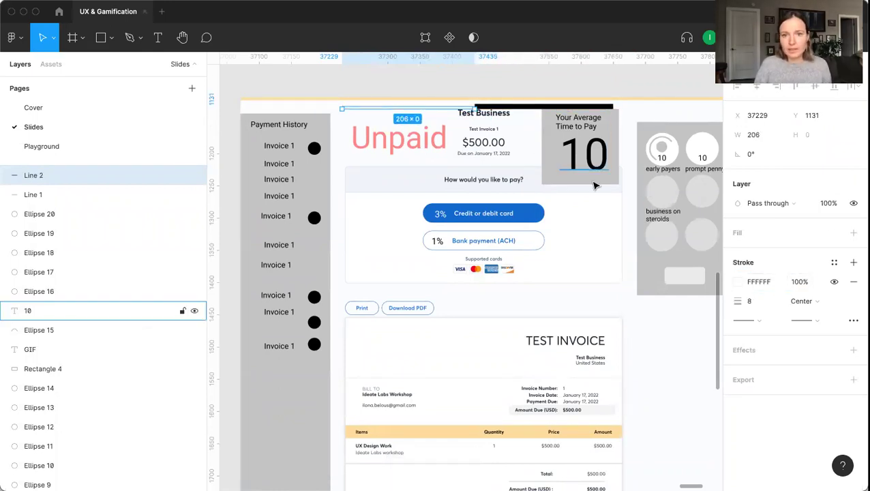
{"action": "left_click", "coordinate": [743, 283]}
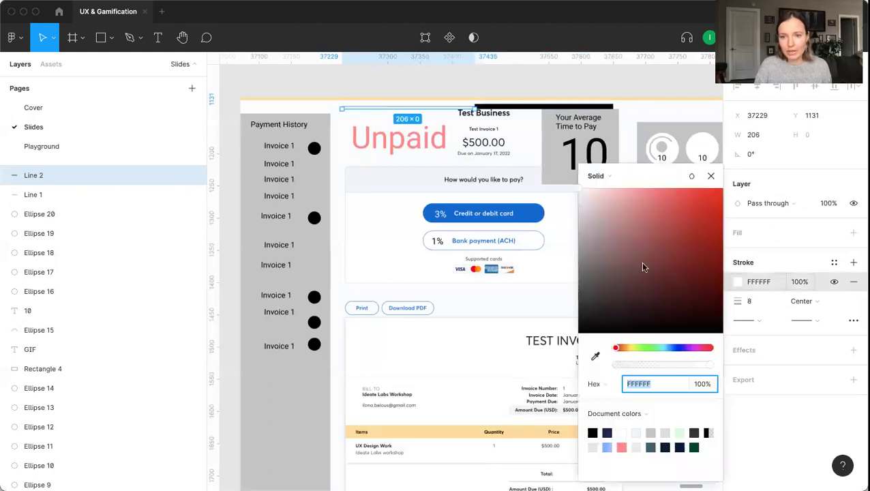
{"action": "left_click", "coordinate": [576, 223]}
{"action": "left_click", "coordinate": [461, 84]}
Step: Shorten the grey progress segment further so it covers only the line's left end
{"action": "left_click", "coordinate": [473, 108]}
{"action": "scroll", "coordinate": [475, 108], "scroll_direction": "up", "scroll_amount": 5}
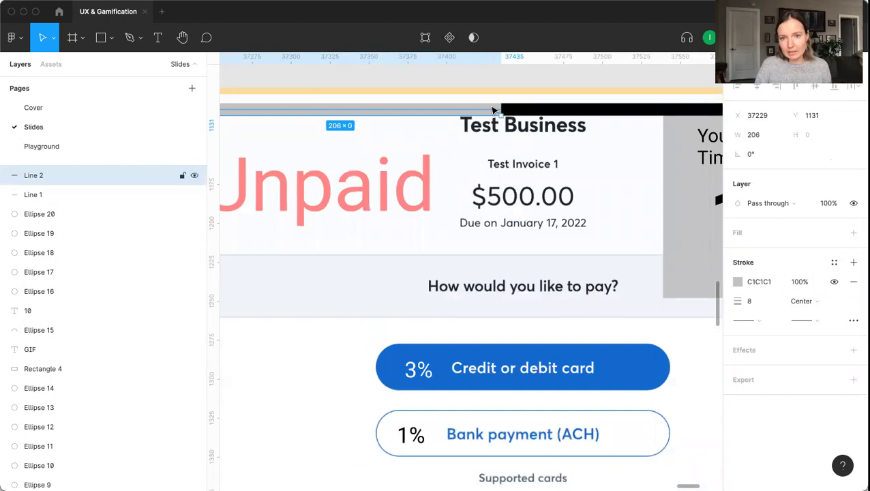
{"action": "scroll", "coordinate": [490, 113], "scroll_direction": "down", "scroll_amount": 5}
{"action": "scroll", "coordinate": [495, 114], "scroll_direction": "up", "scroll_amount": 4}
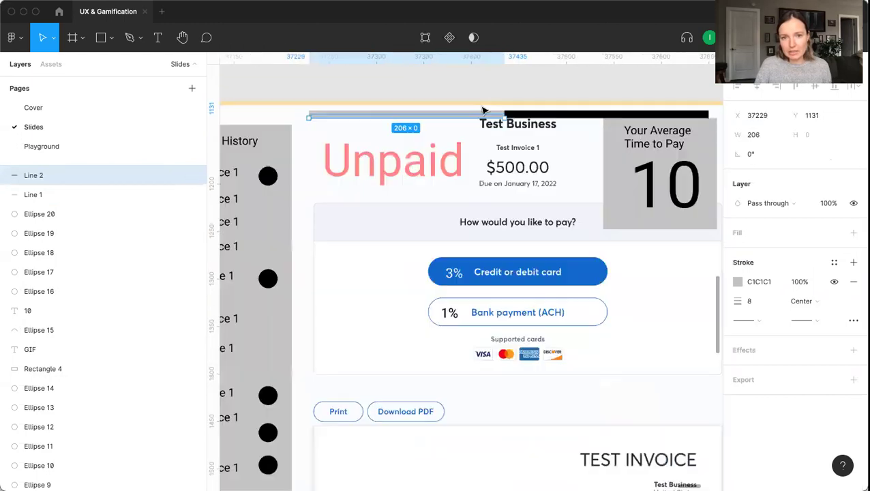
{"action": "left_click_drag", "start_coordinate": [501, 116], "coordinate": [463, 113]}
{"action": "scroll", "coordinate": [447, 114], "scroll_direction": "down", "scroll_amount": 3}
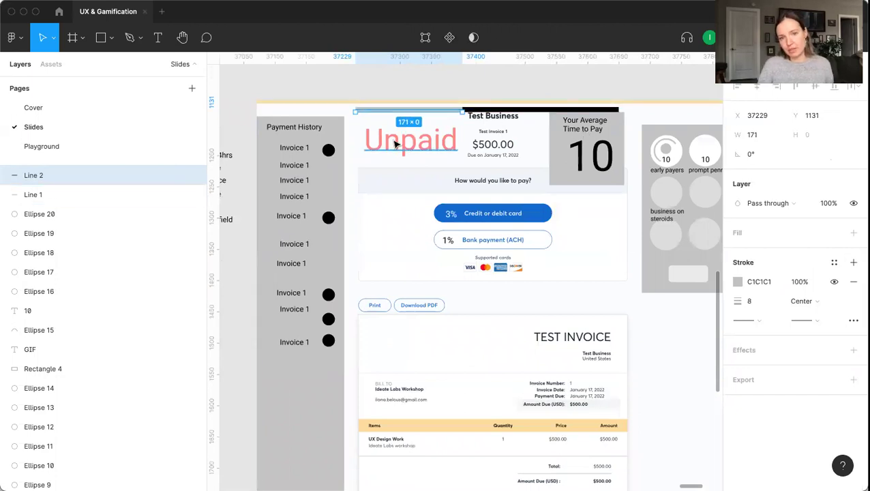
{"action": "left_click_drag", "start_coordinate": [463, 111], "coordinate": [419, 111]}
{"action": "left_click", "coordinate": [408, 95]}
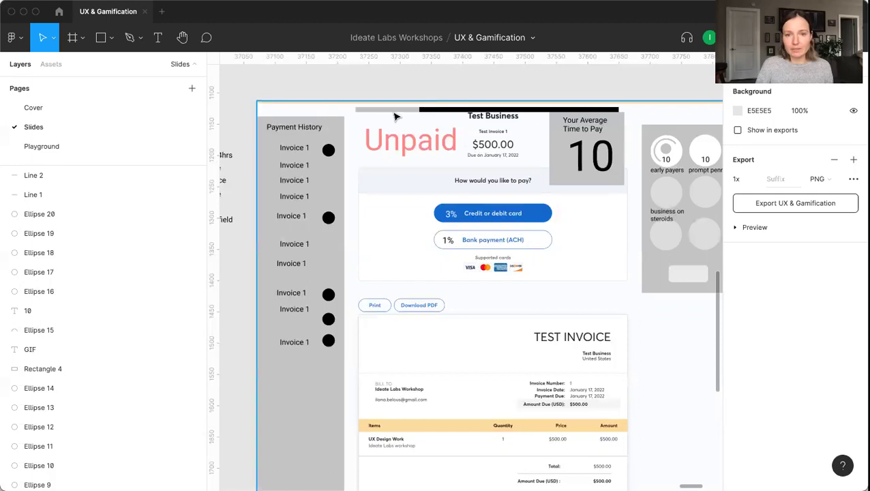
{"action": "scroll", "coordinate": [415, 111], "scroll_direction": "down", "scroll_amount": 2}
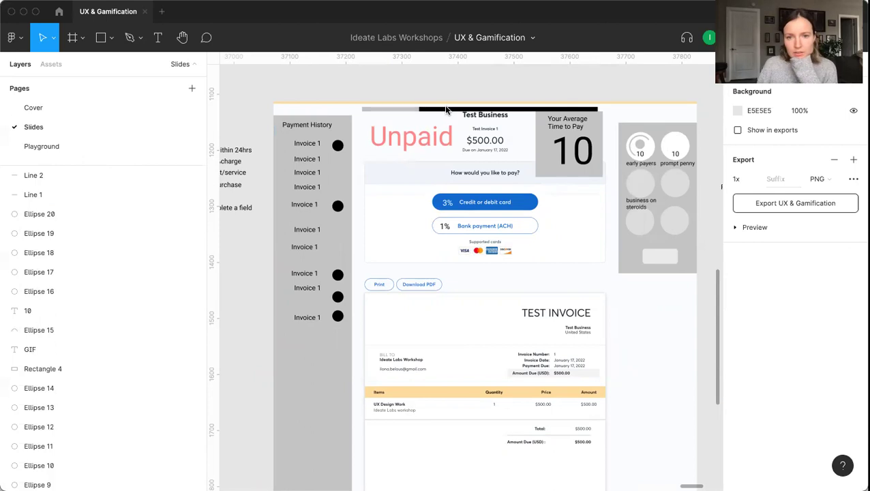
{"action": "left_click", "coordinate": [413, 109]}
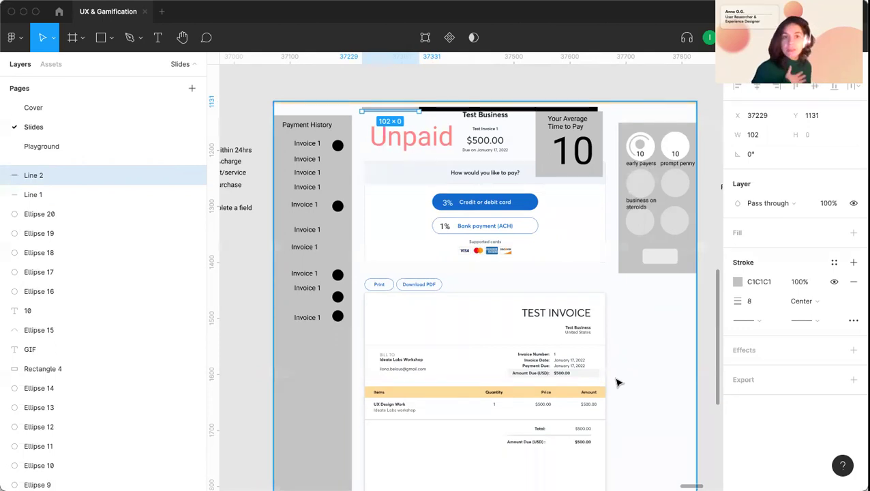
{"action": "left_click", "coordinate": [641, 352]}
{"action": "scroll", "coordinate": [641, 352], "scroll_direction": "down", "scroll_amount": 1}
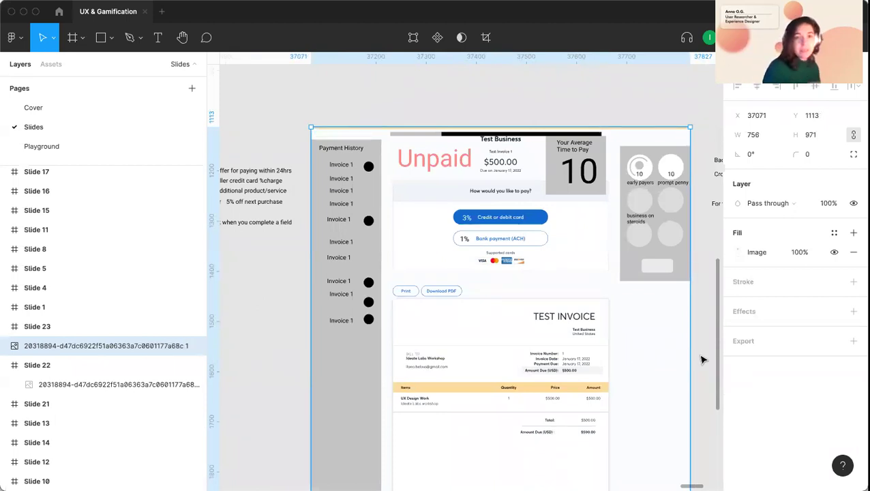
{"action": "left_click", "coordinate": [588, 97]}
{"action": "left_click_drag", "start_coordinate": [602, 112], "coordinate": [577, 92]}
{"action": "scroll", "coordinate": [576, 92], "scroll_direction": "down", "scroll_amount": 2}
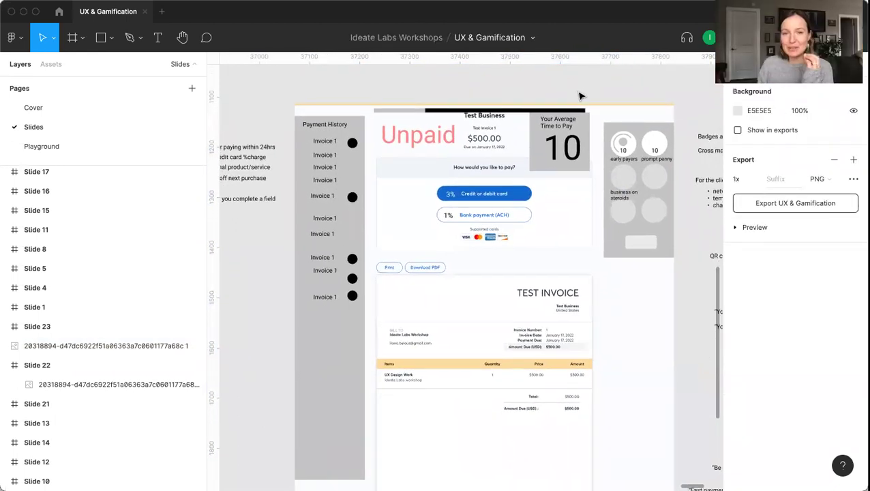
{"action": "left_click_drag", "start_coordinate": [587, 85], "coordinate": [588, 80]}
{"action": "scroll", "coordinate": [587, 80], "scroll_direction": "down", "scroll_amount": 1}
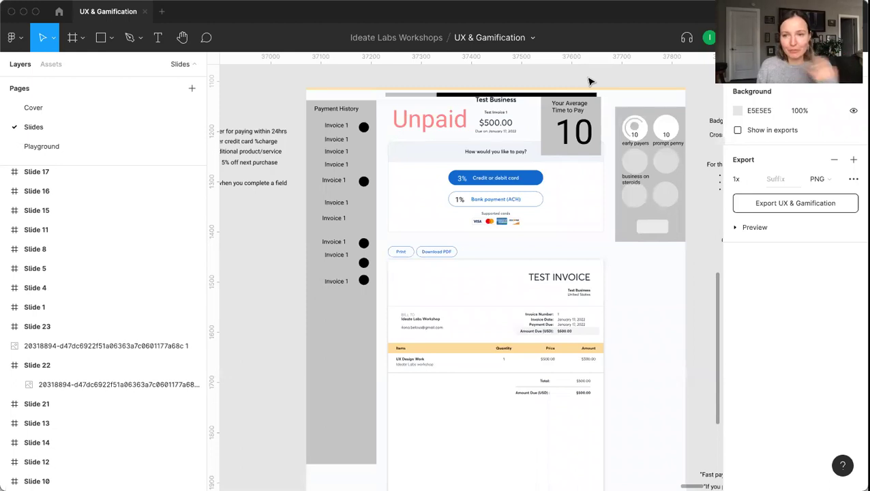
{"action": "scroll", "coordinate": [591, 80], "scroll_direction": "down", "scroll_amount": 1}
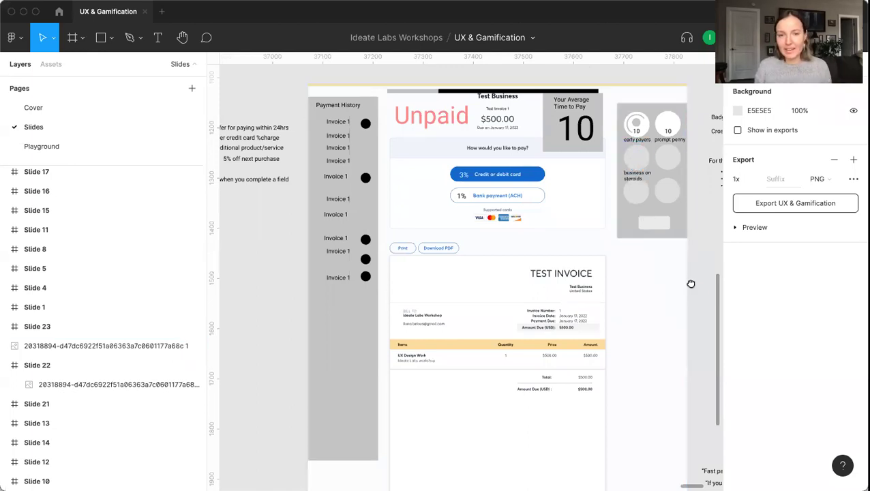
{"action": "left_click_drag", "start_coordinate": [689, 284], "coordinate": [694, 270]}
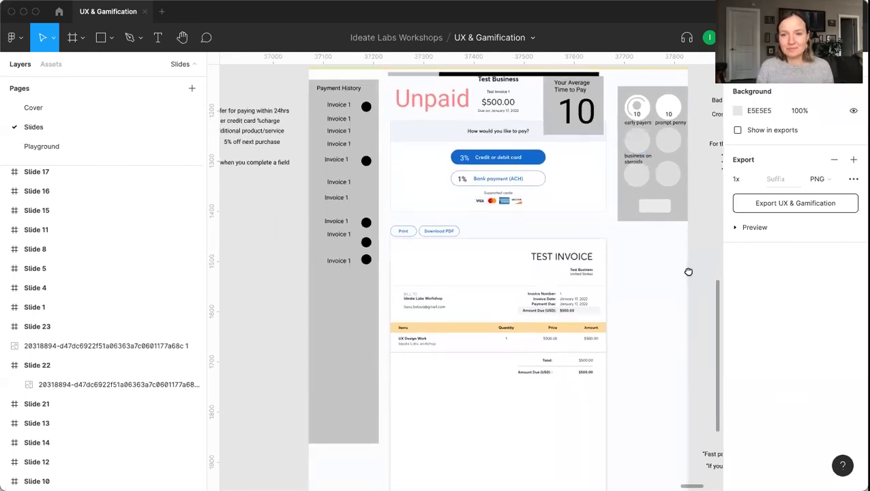
{"action": "left_click_drag", "start_coordinate": [689, 279], "coordinate": [694, 281]}
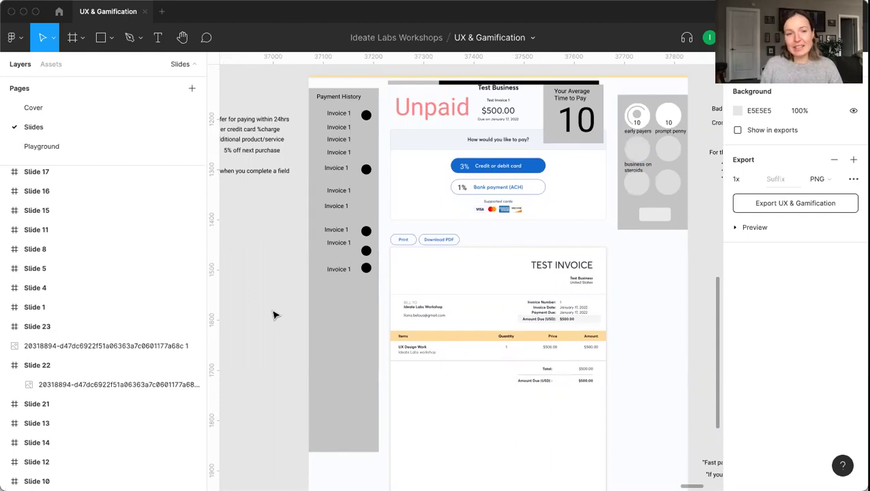
{"action": "scroll", "coordinate": [269, 320], "scroll_direction": "right", "scroll_amount": 1}
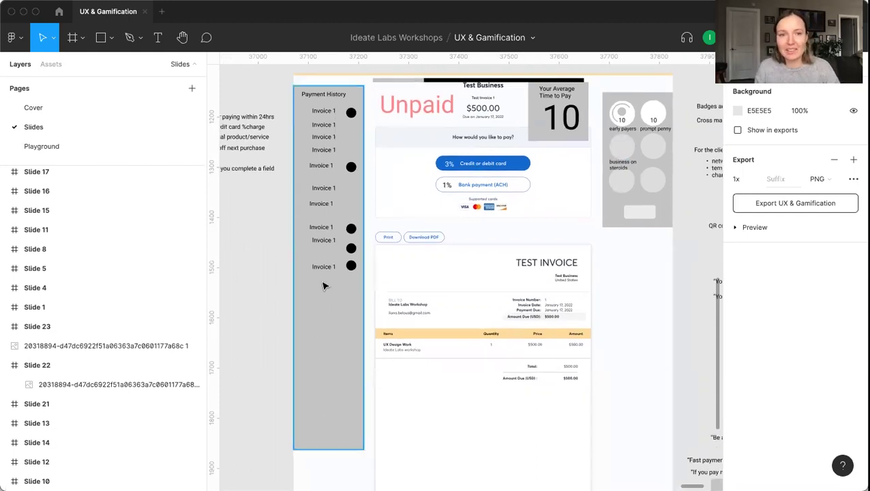
{"action": "scroll", "coordinate": [422, 259], "scroll_direction": "right", "scroll_amount": 3}
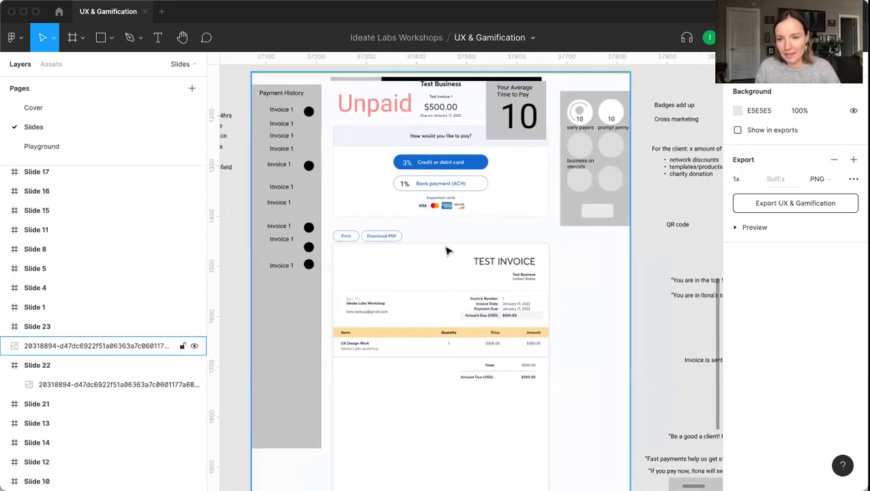
{"action": "scroll", "coordinate": [444, 253], "scroll_direction": "down", "scroll_amount": 5}
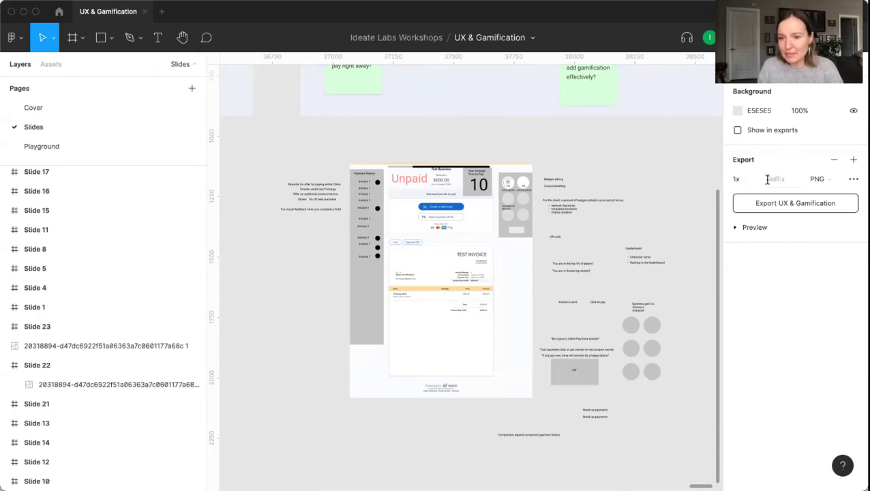
{"action": "scroll", "coordinate": [432, 412], "scroll_direction": "right", "scroll_amount": 2}
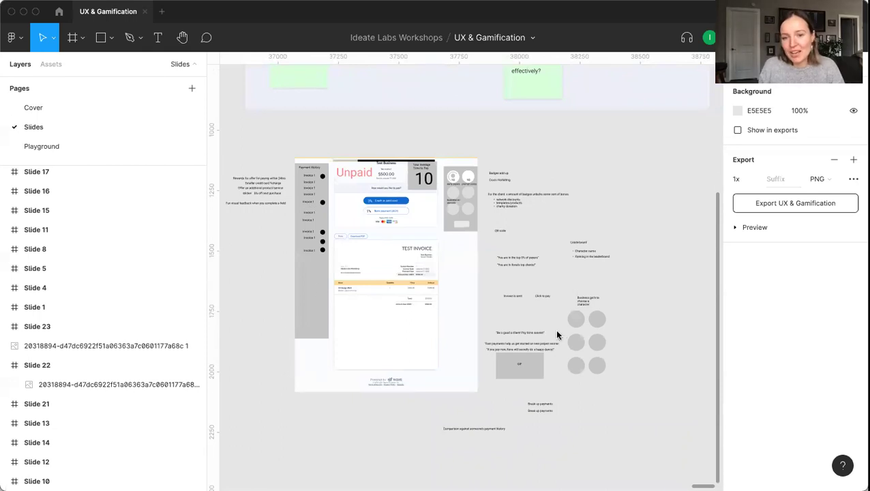
{"action": "scroll", "coordinate": [555, 333], "scroll_direction": "up", "scroll_amount": 2}
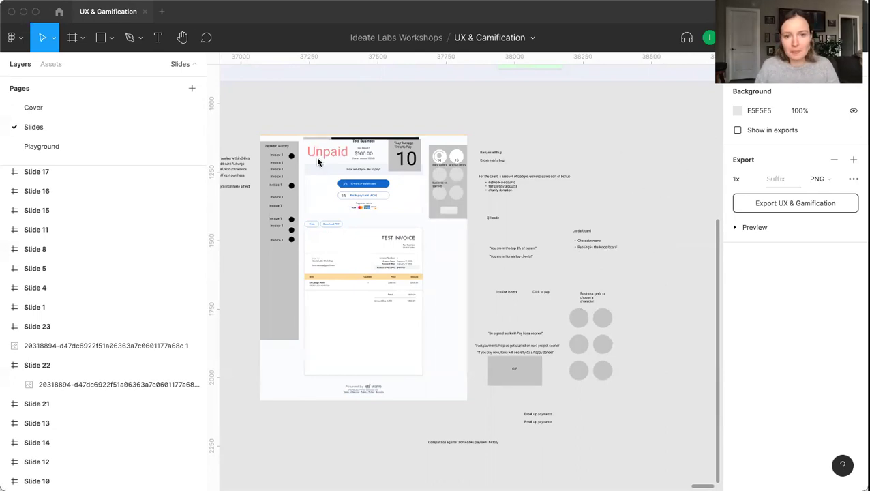
{"action": "key", "text": "p"}
{"action": "left_click", "coordinate": [38, 146]}
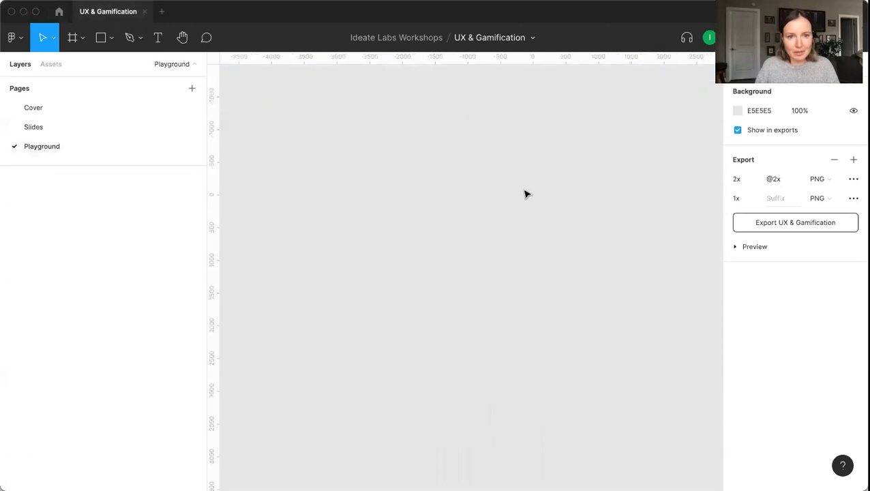
{"action": "left_click", "coordinate": [164, 127]}
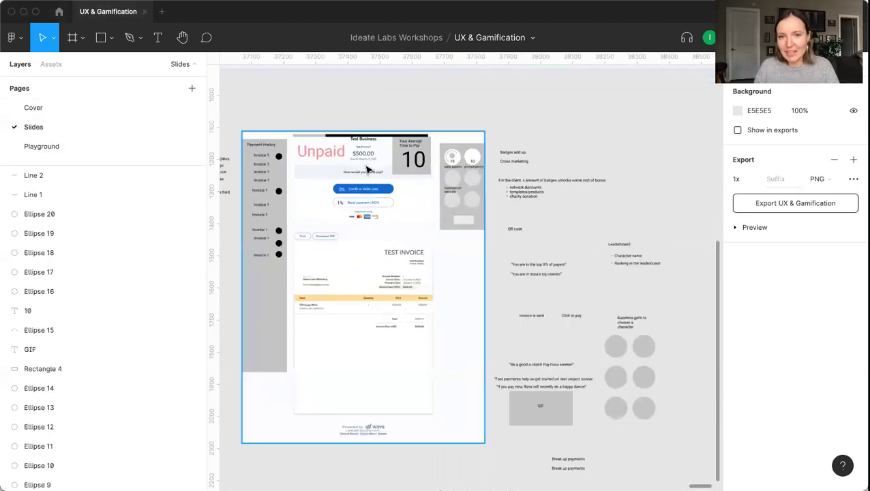
{"action": "scroll", "coordinate": [375, 145], "scroll_direction": "up", "scroll_amount": 3, "text": "ctrl"}
{"action": "scroll", "coordinate": [577, 392], "scroll_direction": "down", "scroll_amount": 3}
{"action": "scroll", "coordinate": [514, 254], "scroll_direction": "up", "scroll_amount": 3}
{"action": "scroll", "coordinate": [514, 254], "scroll_direction": "left", "scroll_amount": 5}
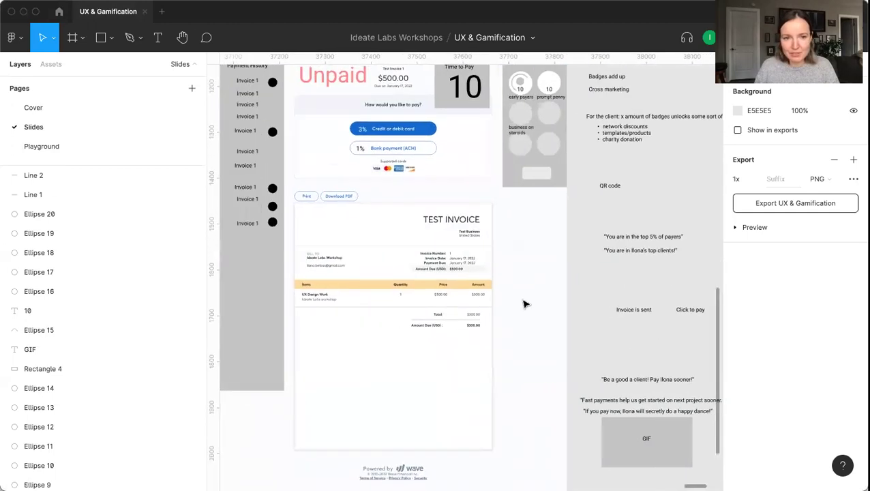
{"action": "scroll", "coordinate": [549, 315], "scroll_direction": "down", "scroll_amount": 5, "text": "ctrl"}
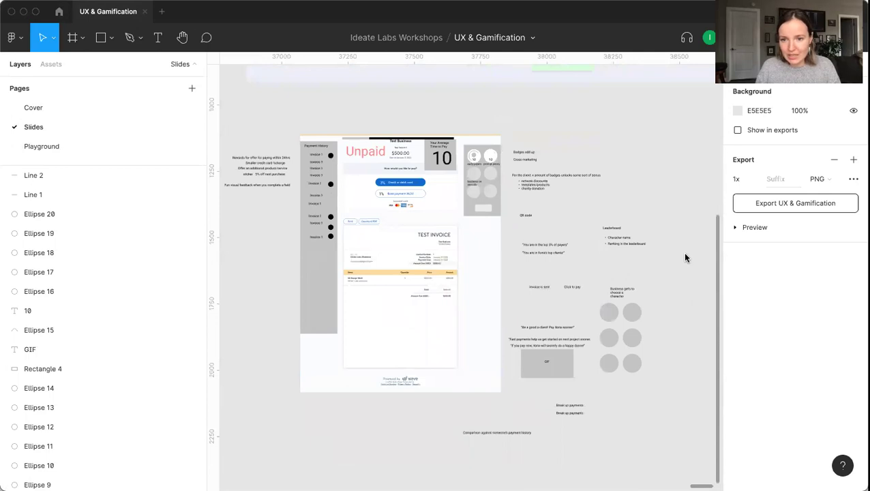
{"action": "scroll", "coordinate": [307, 215], "scroll_direction": "up", "scroll_amount": 3, "text": "ctrl"}
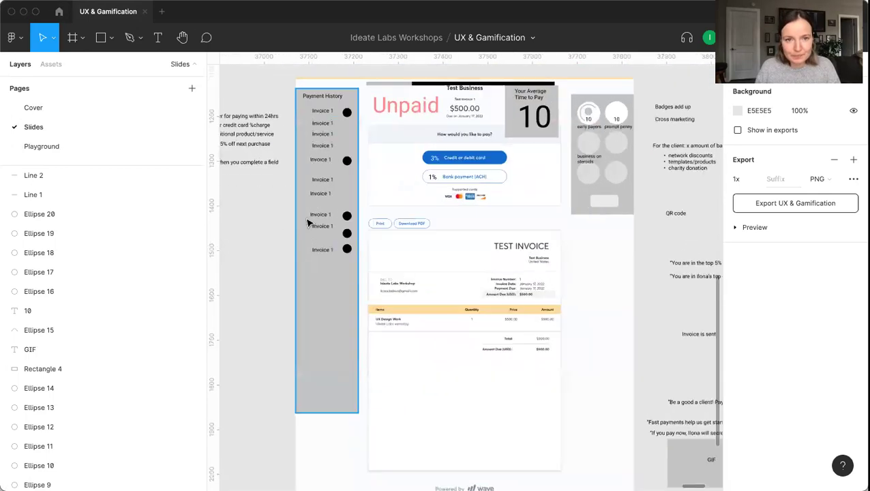
{"action": "scroll", "coordinate": [373, 210], "scroll_direction": "right", "scroll_amount": 3}
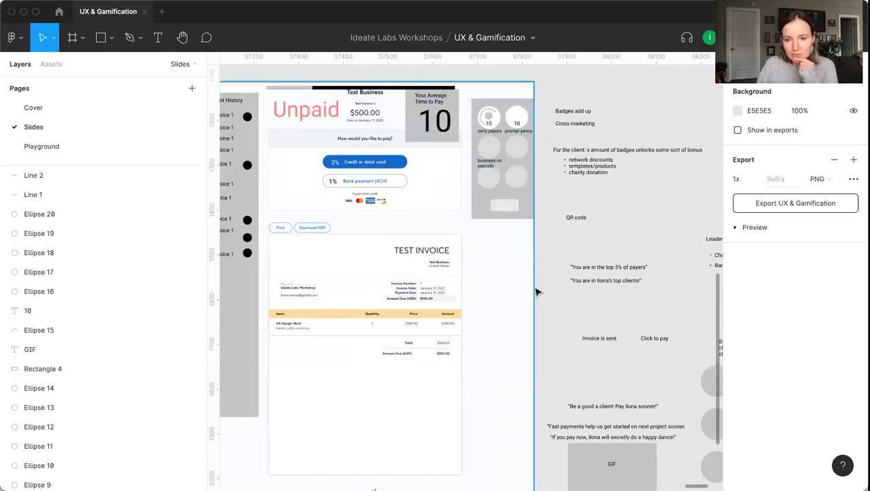
{"action": "scroll", "coordinate": [535, 288], "scroll_direction": "down", "scroll_amount": 4, "text": "ctrl"}
{"action": "scroll", "coordinate": [536, 289], "scroll_direction": "down", "scroll_amount": 1, "text": "ctrl"}
{"action": "scroll", "coordinate": [535, 289], "scroll_direction": "up", "scroll_amount": 4, "text": "ctrl"}
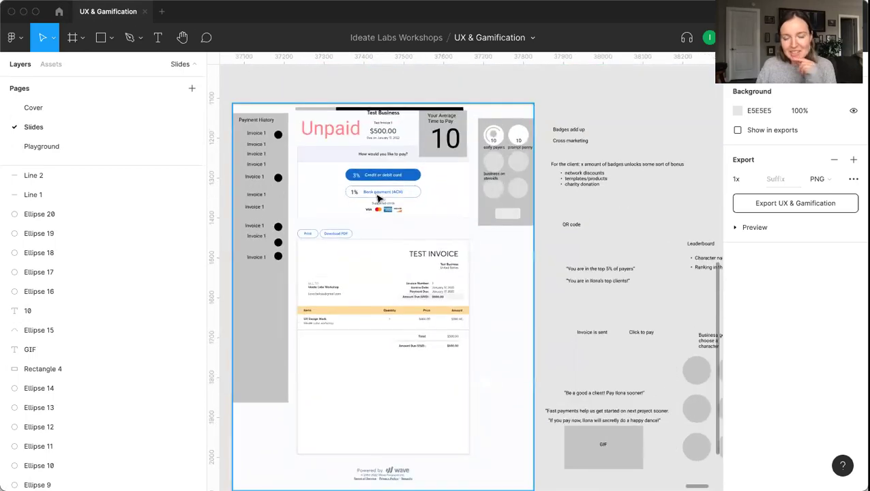